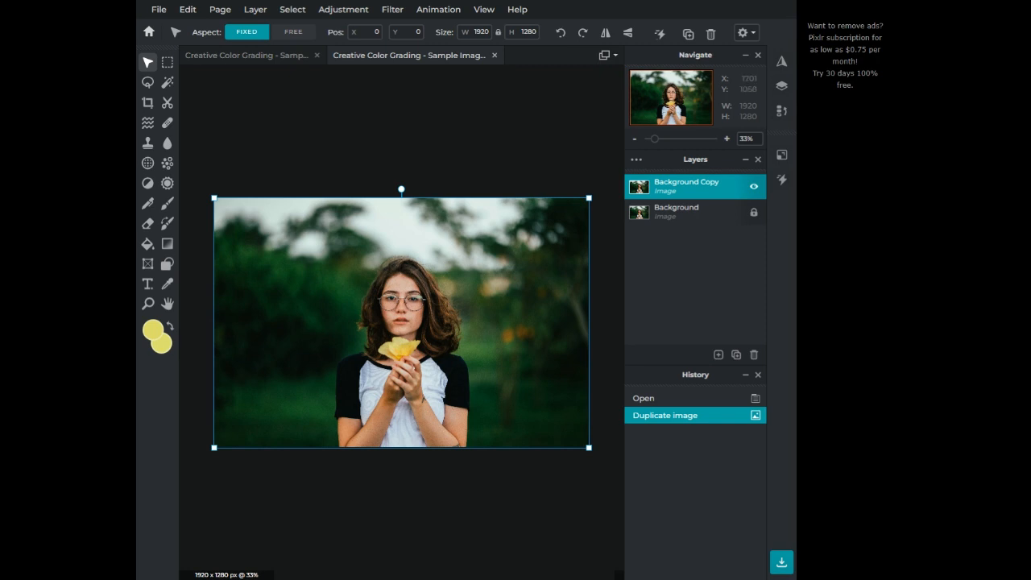
Apply a Highlights and shadows adjustment to the Background Copy layer with highlights at -135 and shadows at -49.
scroll(432, 338, up, 8)
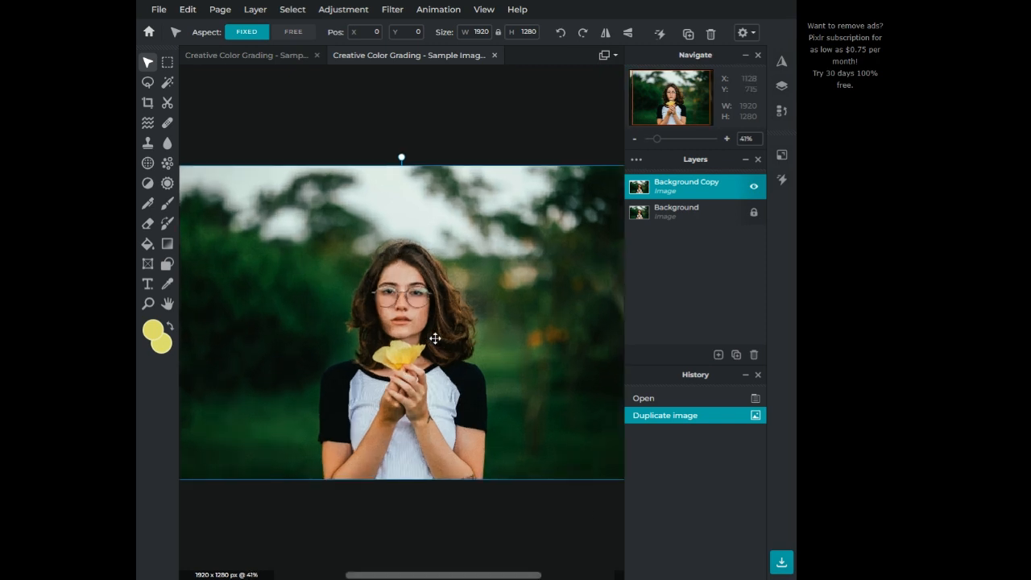
scroll(435, 339, down, 9)
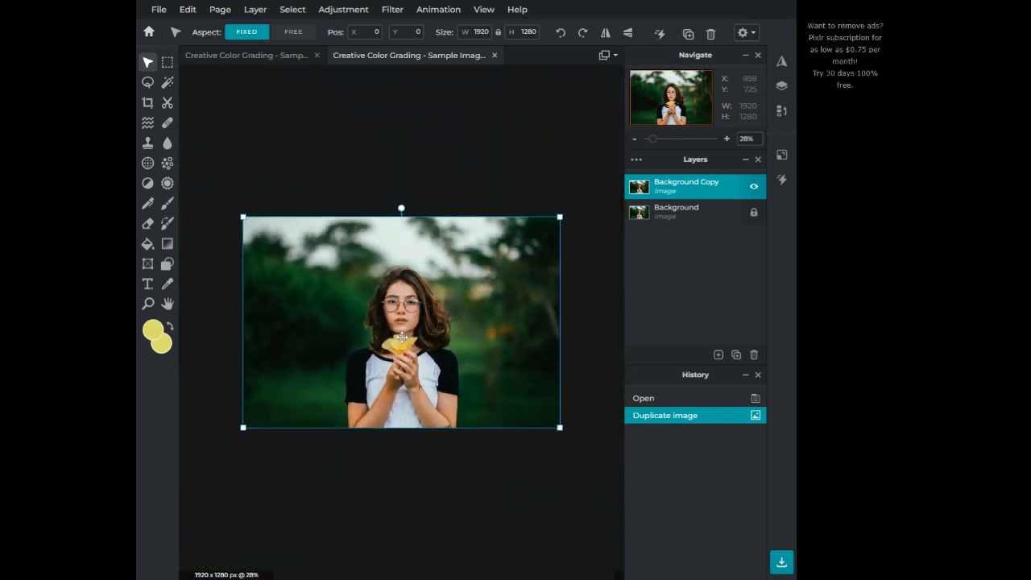
scroll(401, 338, up, 1)
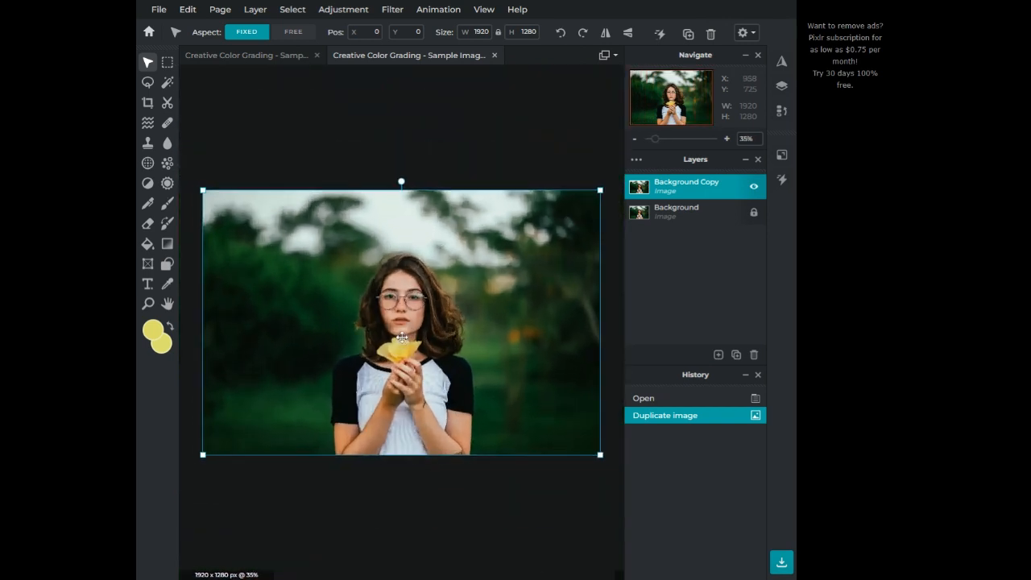
click(329, 13)
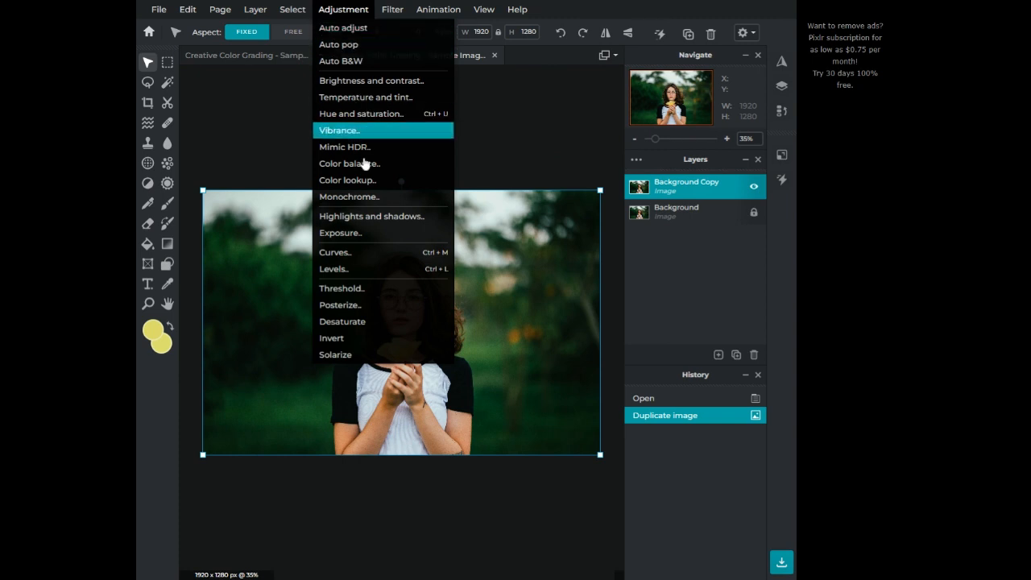
click(360, 223)
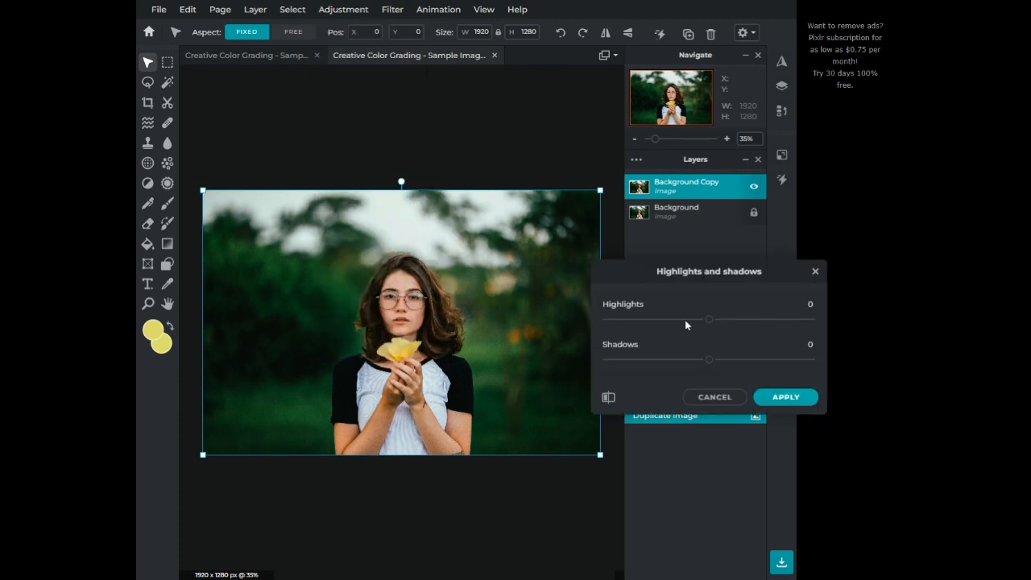
drag(654, 323, 641, 326)
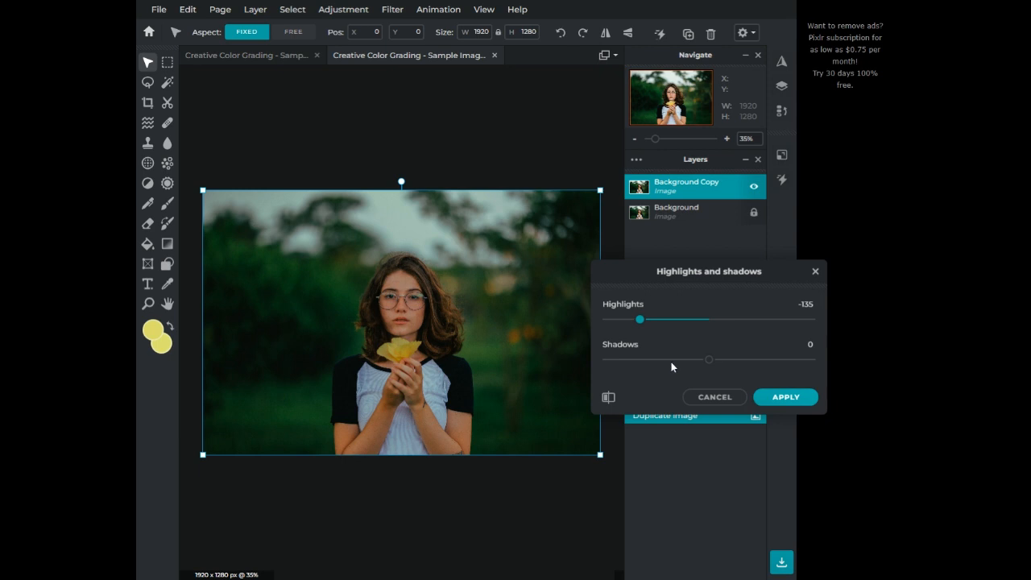
drag(671, 360, 683, 359)
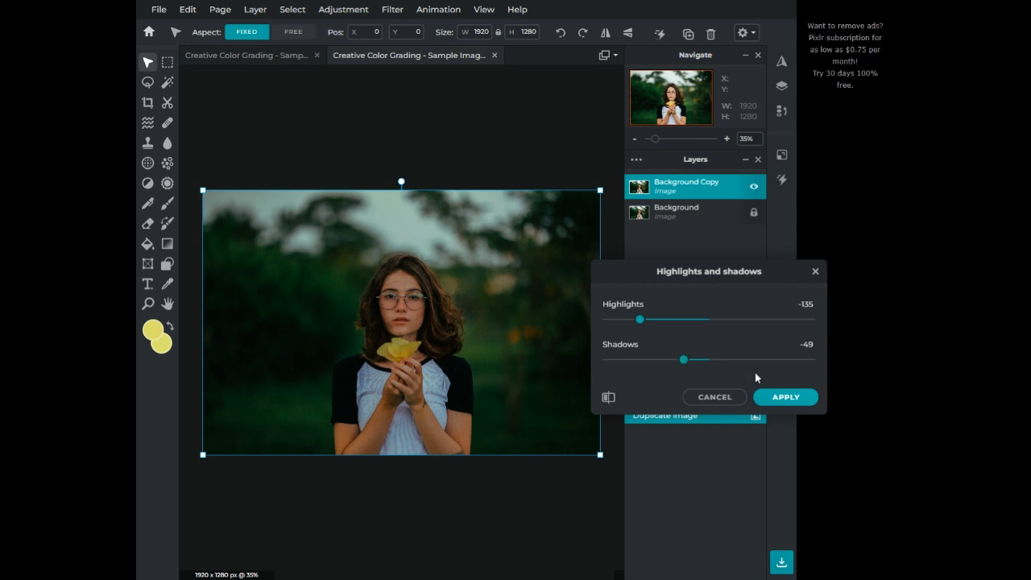
click(774, 397)
Start a Color balance adjustment on the Background Copy layer and shift the color levels of its shadows range toward a cooler, bluer tint.
scroll(399, 322, up, 1)
scroll(399, 322, up, 4)
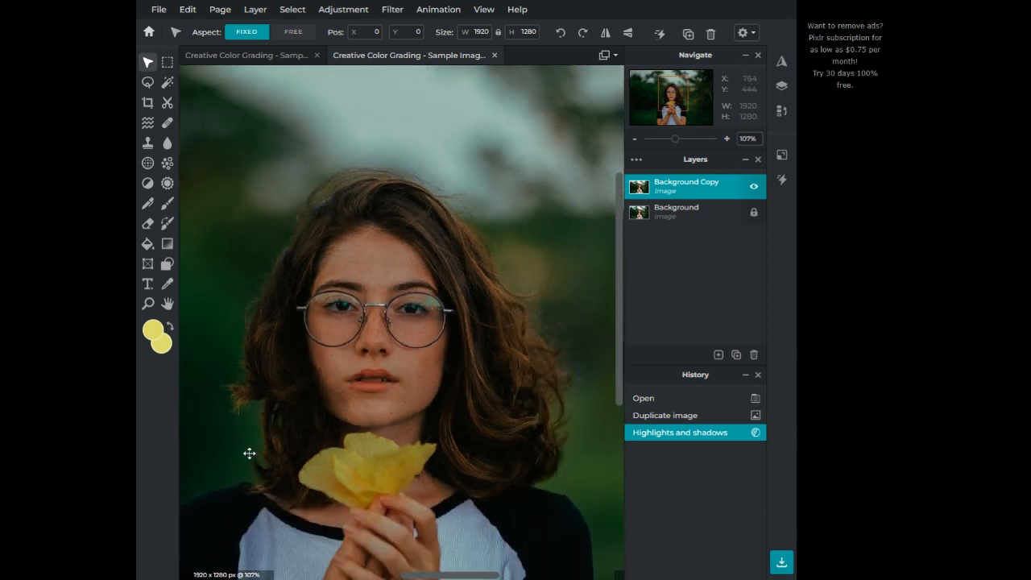
scroll(361, 410, down, 3)
scroll(361, 411, down, 3)
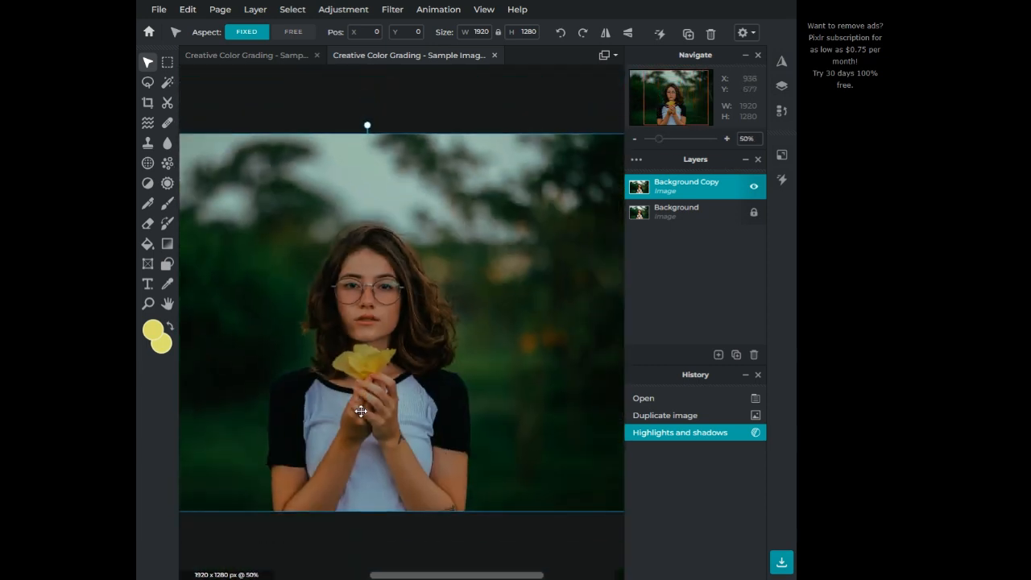
scroll(408, 409, up, 1)
scroll(408, 409, down, 1)
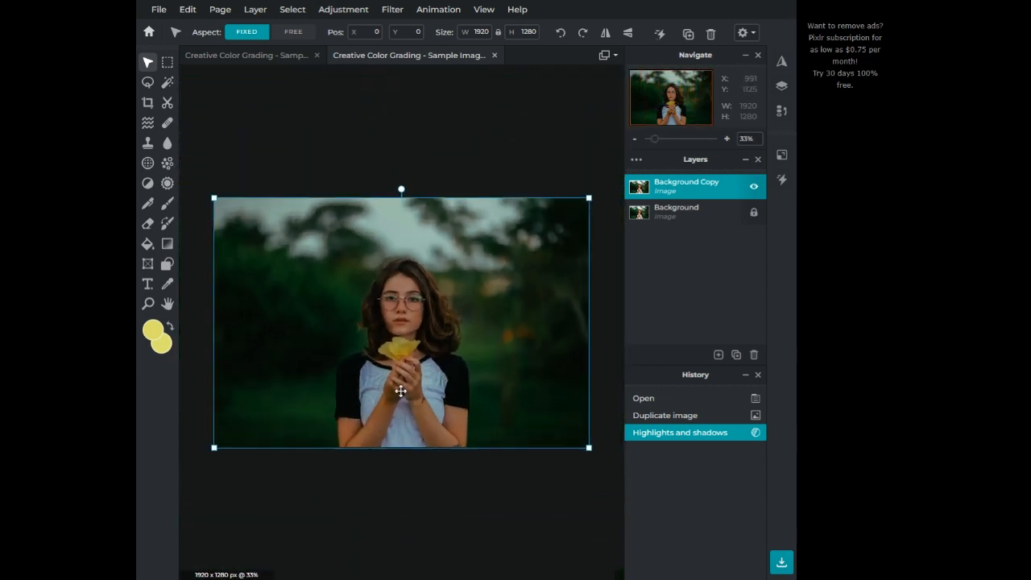
click(326, 8)
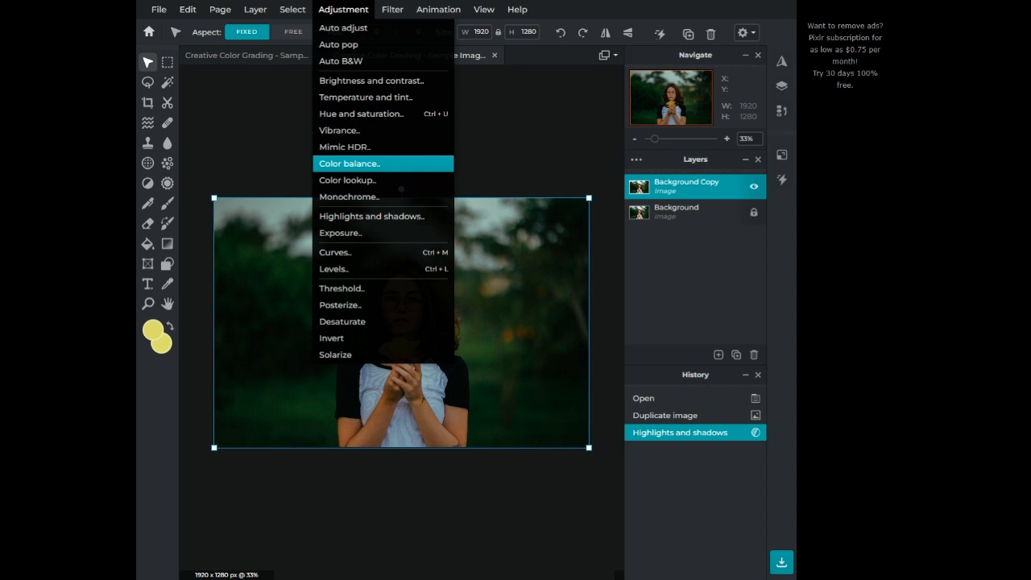
click(387, 165)
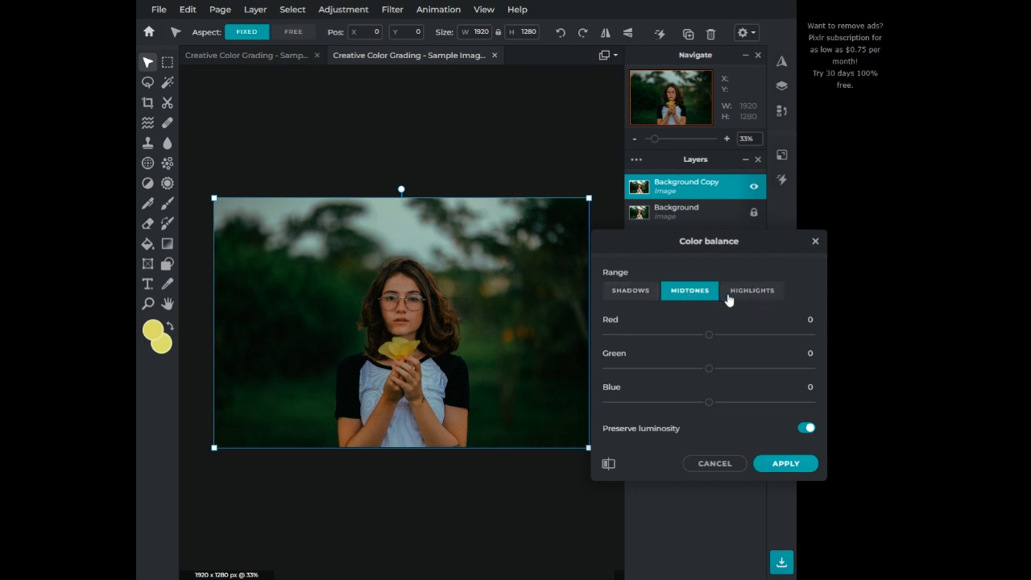
click(641, 296)
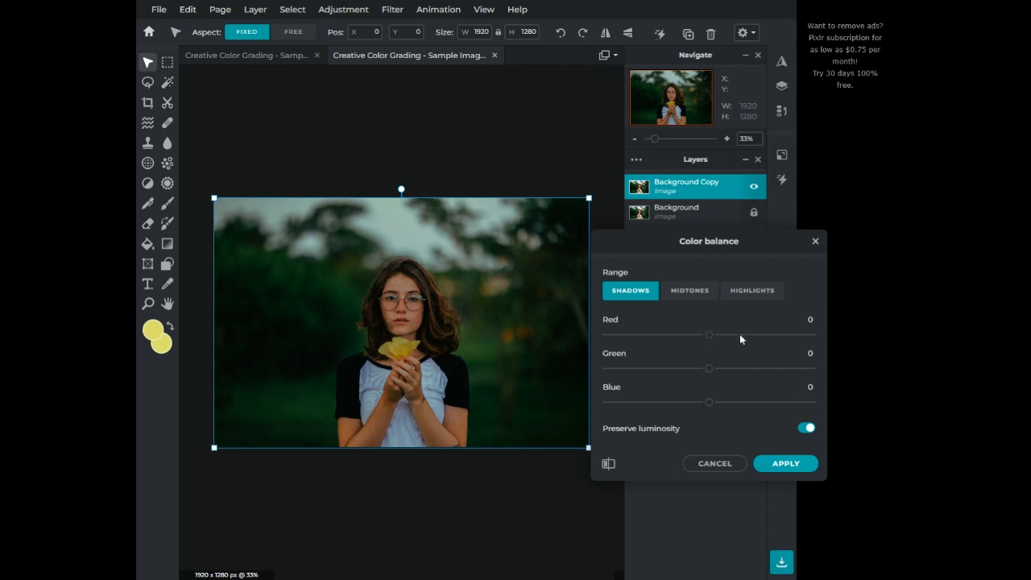
drag(740, 334, 710, 335)
drag(708, 372, 726, 412)
Adjust the color levels of the midtones range slightly and apply the color balance.
click(700, 295)
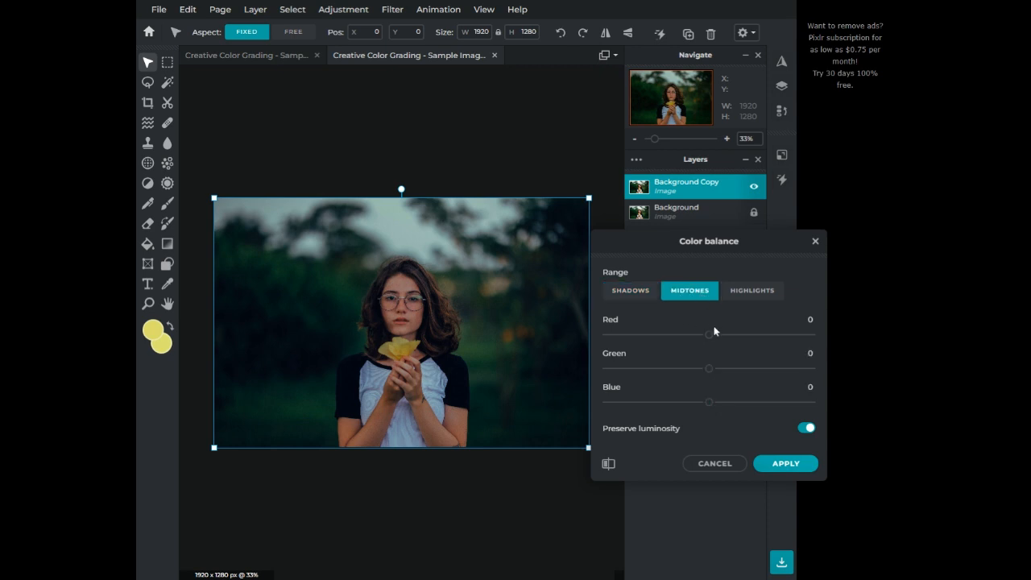
drag(708, 336, 702, 406)
click(623, 295)
click(690, 297)
click(782, 464)
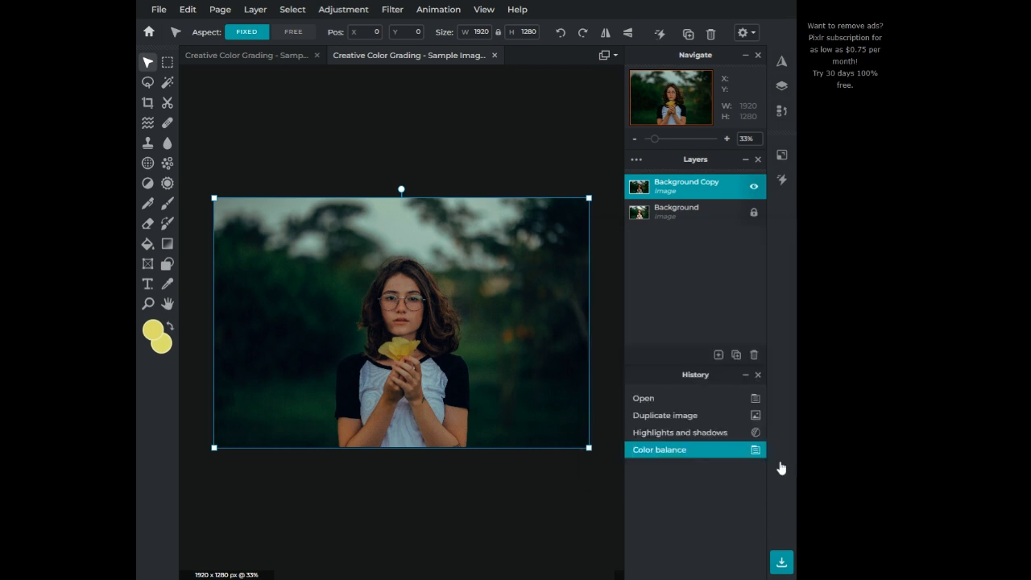
Darken the Background Copy layer with brightness at -38 and a slight contrast increase, and apply the adjustment.
scroll(398, 287, up, 5)
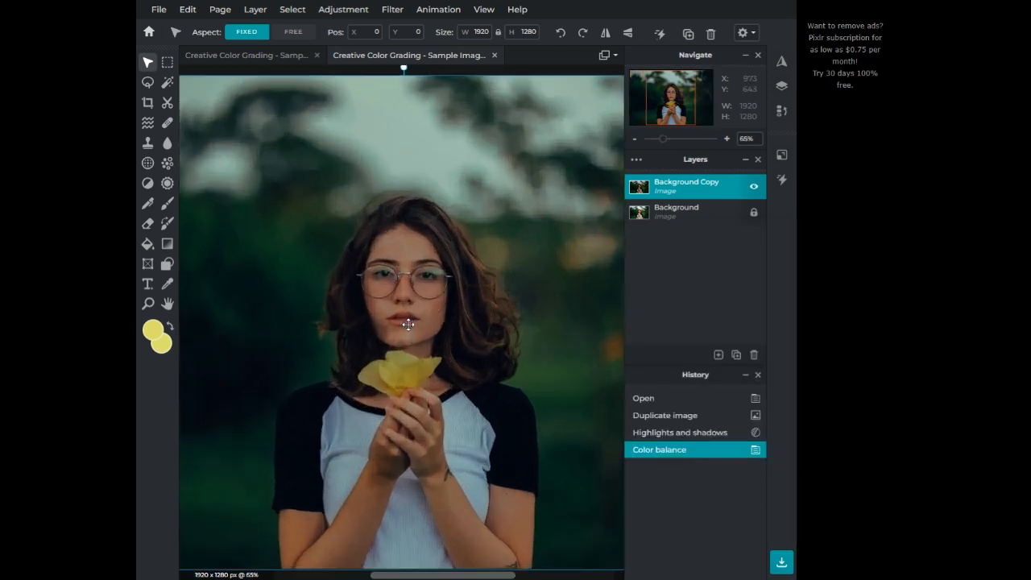
scroll(354, 405, up, 2)
scroll(436, 265, down, 5)
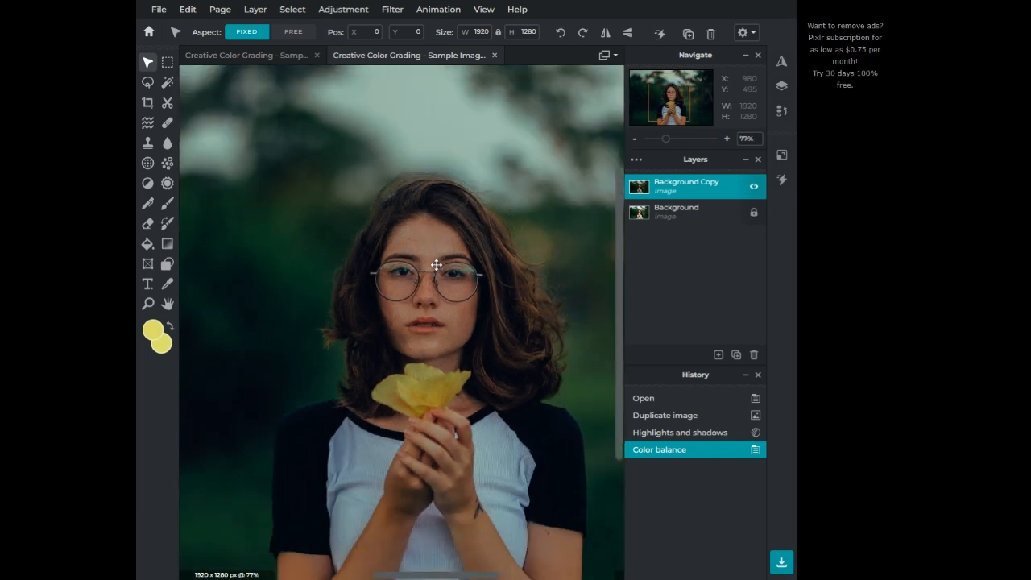
scroll(436, 265, down, 2)
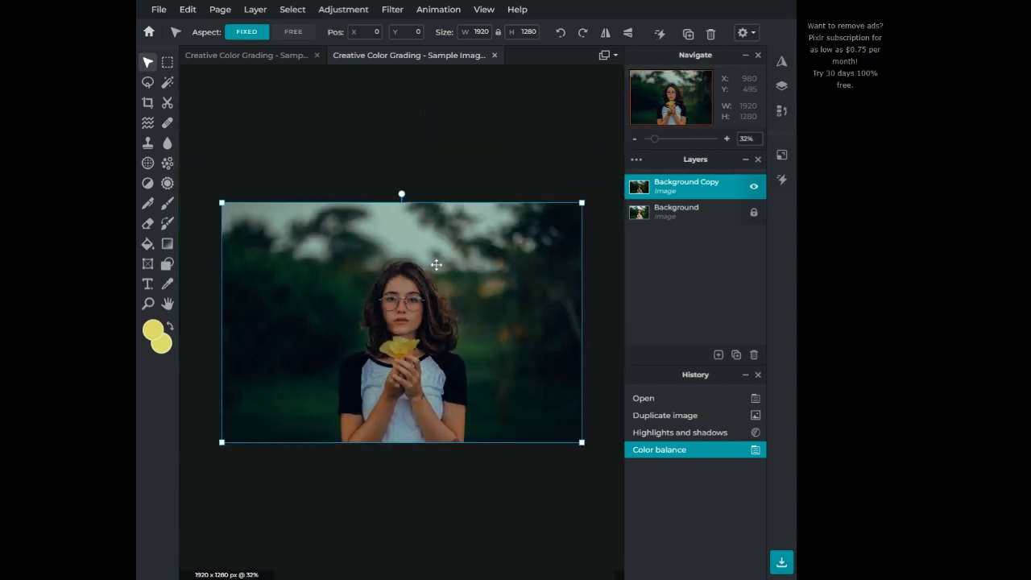
click(327, 12)
click(347, 81)
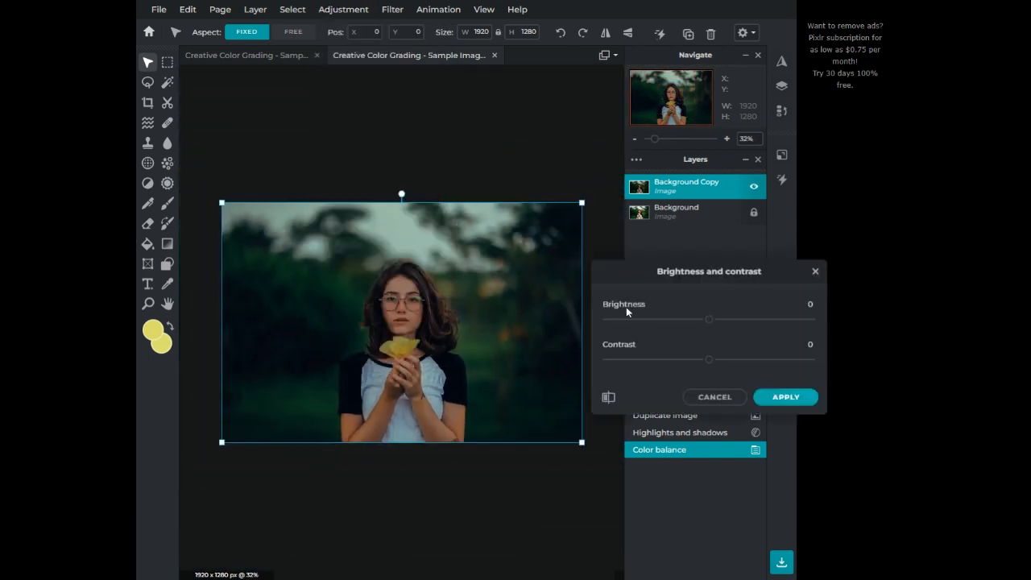
drag(651, 325, 675, 323)
click(721, 360)
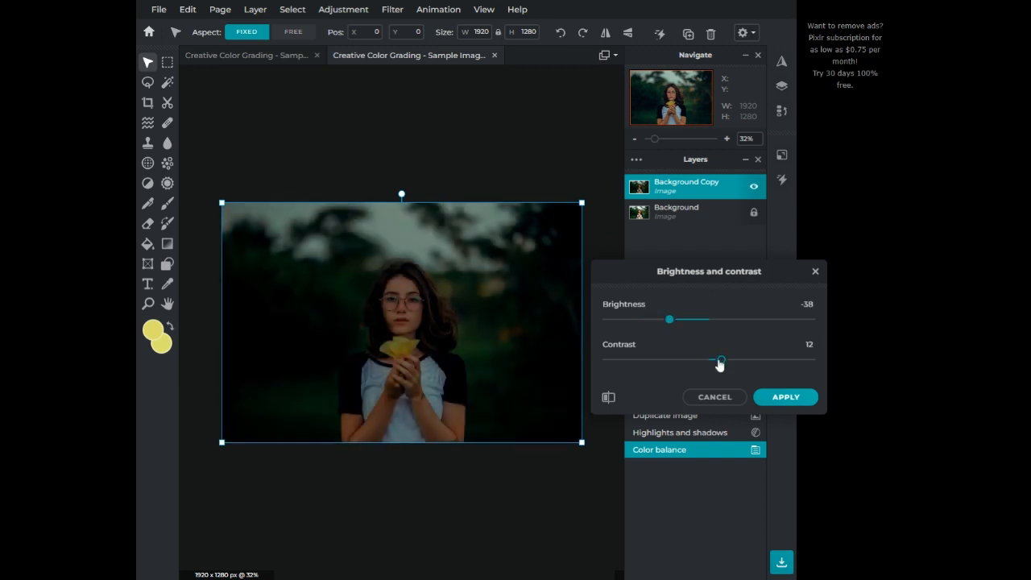
drag(719, 364, 717, 364)
Apply a second Highlights and shadows adjustment with highlights at -113 and shadows at -22.
click(343, 9)
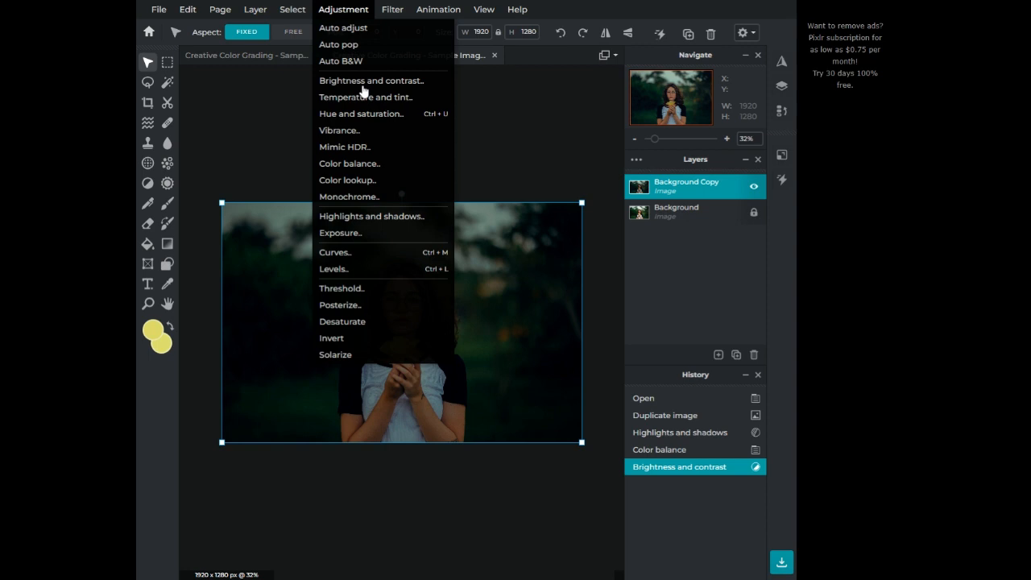
click(348, 215)
click(651, 320)
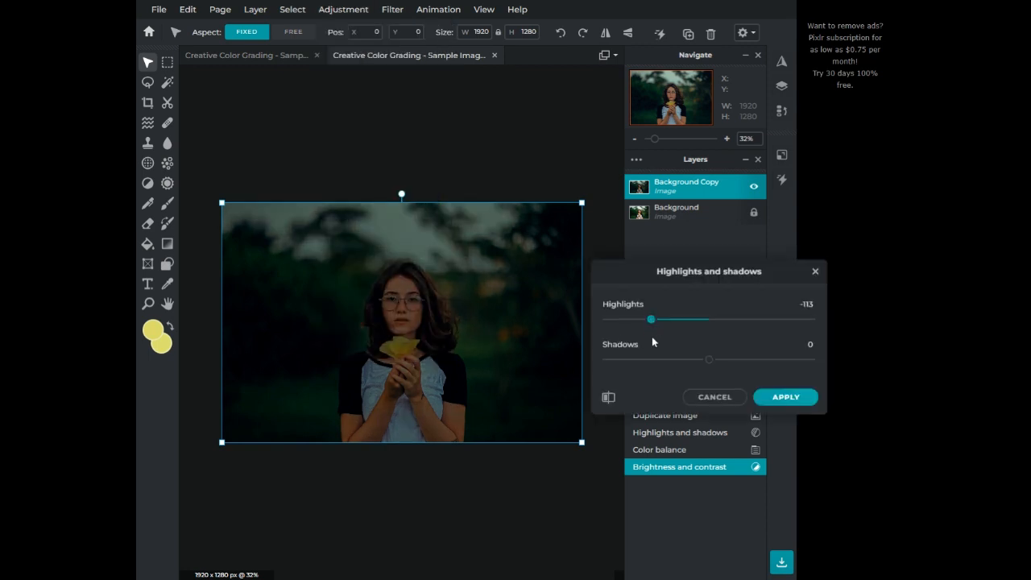
click(666, 359)
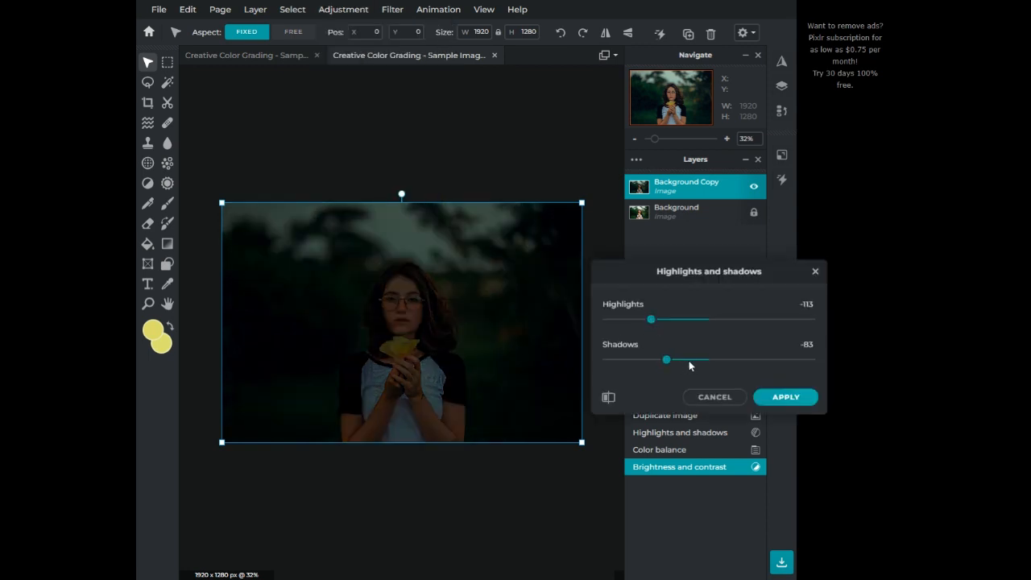
drag(689, 361, 699, 364)
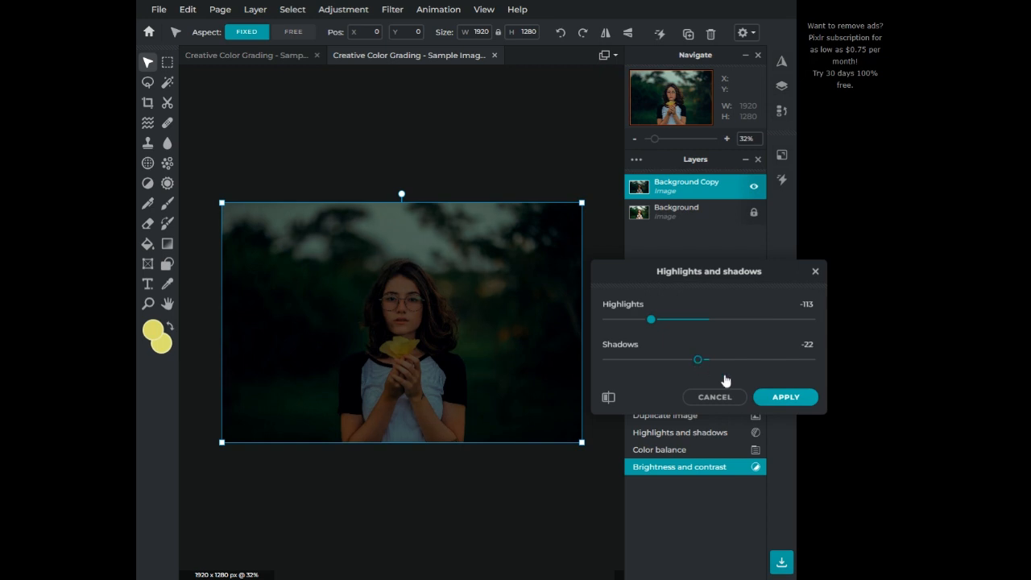
click(774, 396)
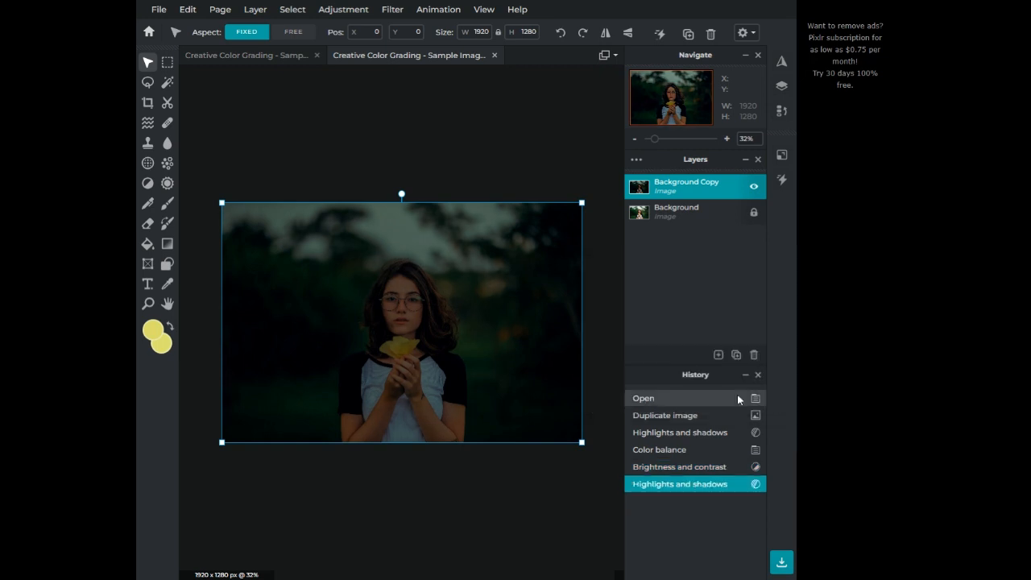
Merge the Background Copy layer with the Background and add an empty layer above it.
click(700, 188)
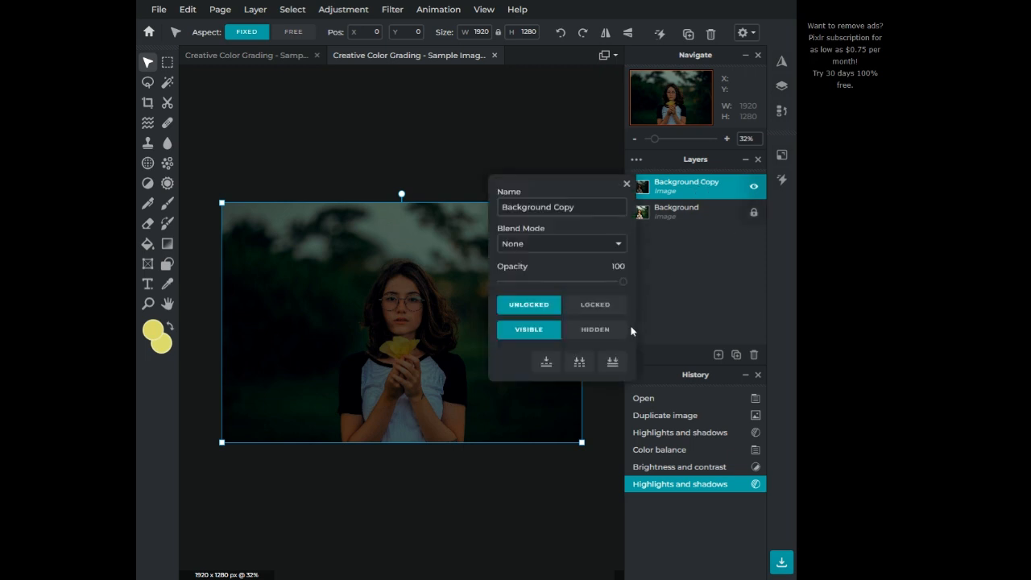
click(580, 363)
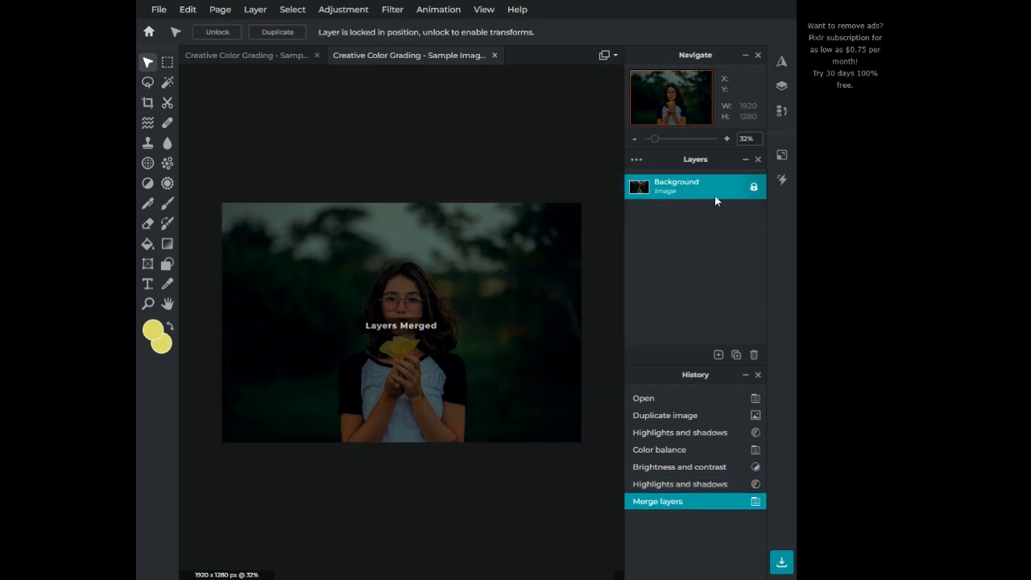
click(718, 355)
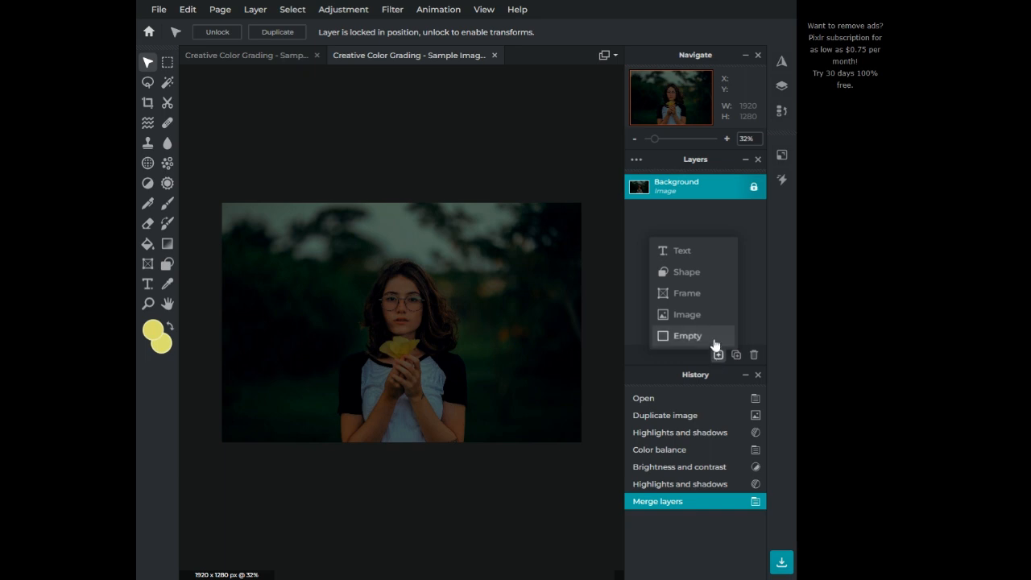
click(714, 342)
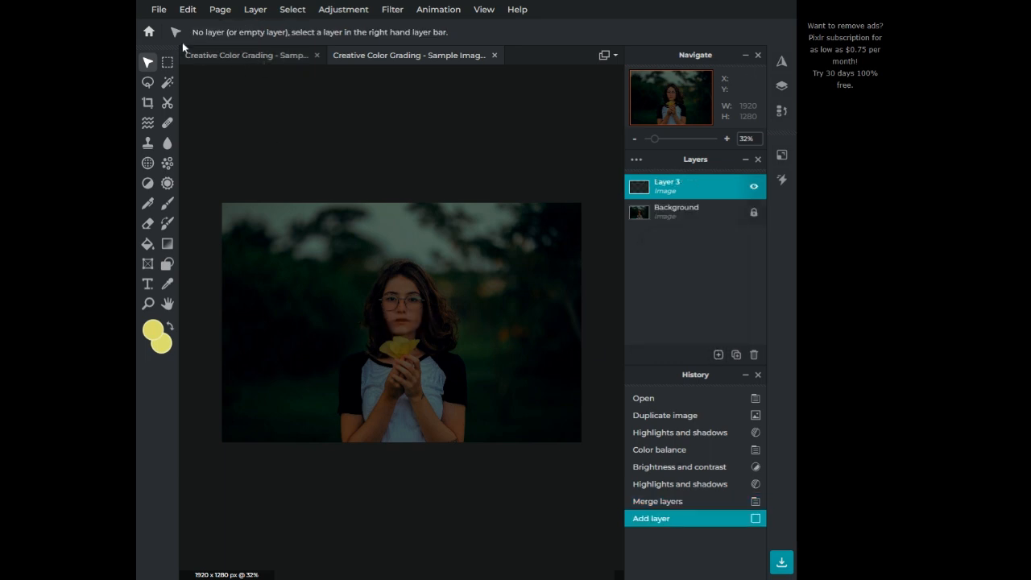
Set up the Brush tool with 100% opacity, a size of 380 px and 68% softness.
click(167, 205)
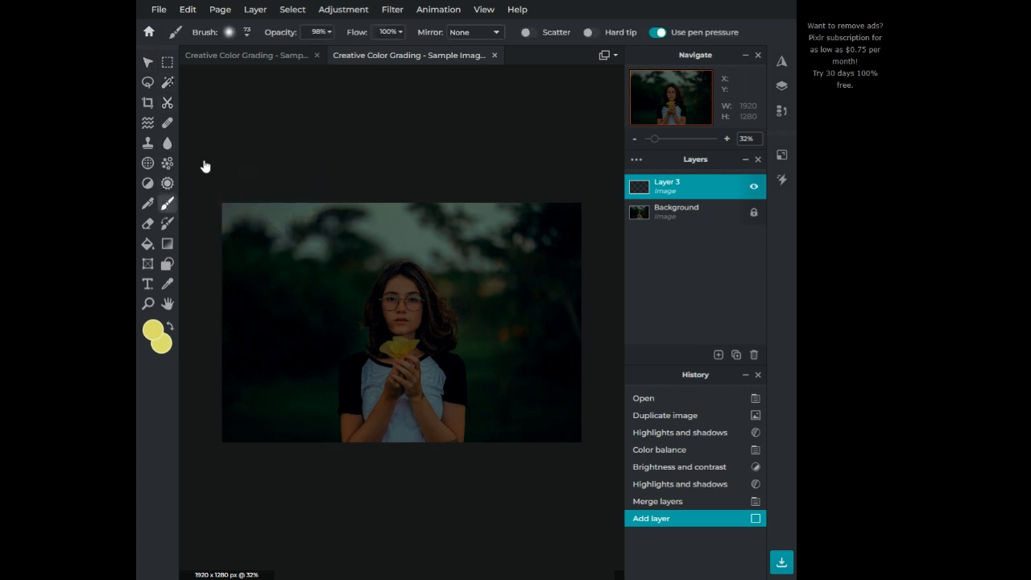
click(314, 31)
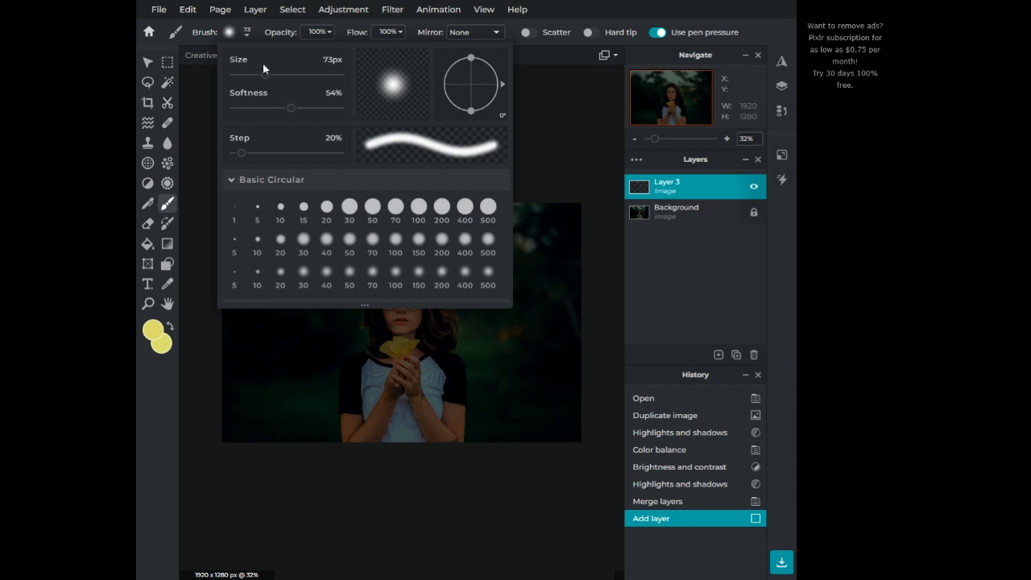
mouse_move(266, 74)
mouse_down()
mouse_move(282, 76)
mouse_move(247, 110)
mouse_move(337, 110)
mouse_up()
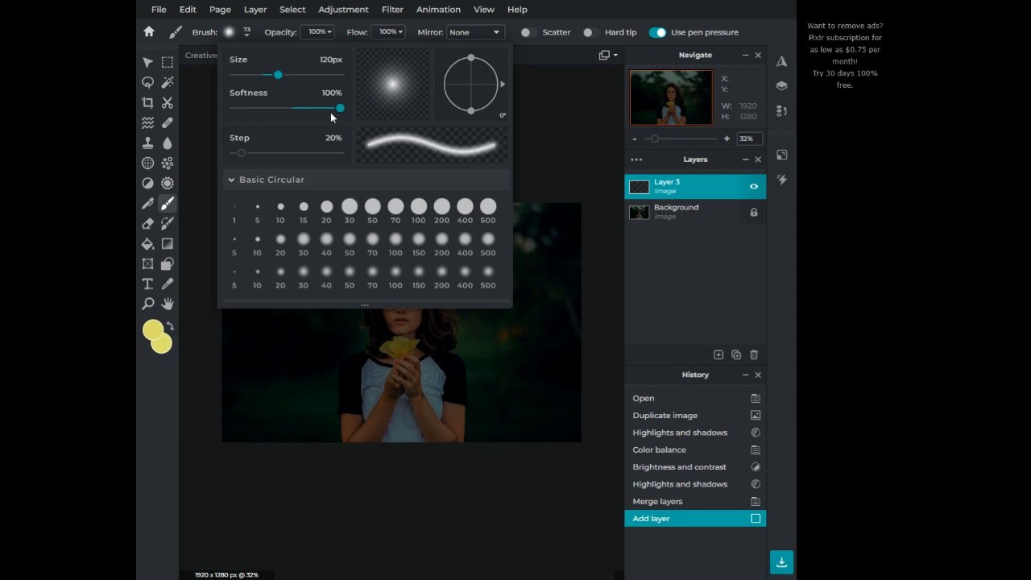
drag(333, 108, 315, 116)
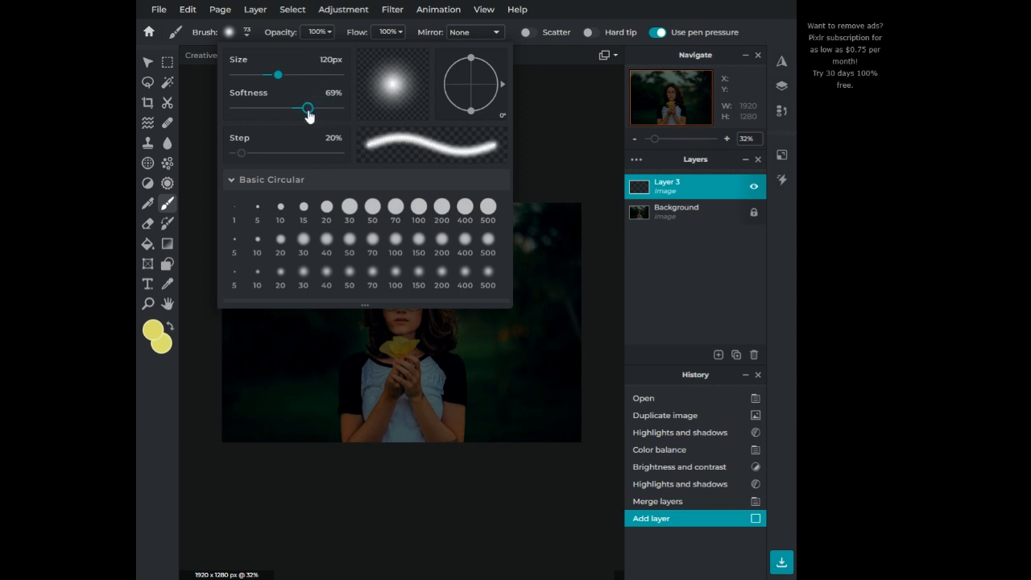
click(339, 336)
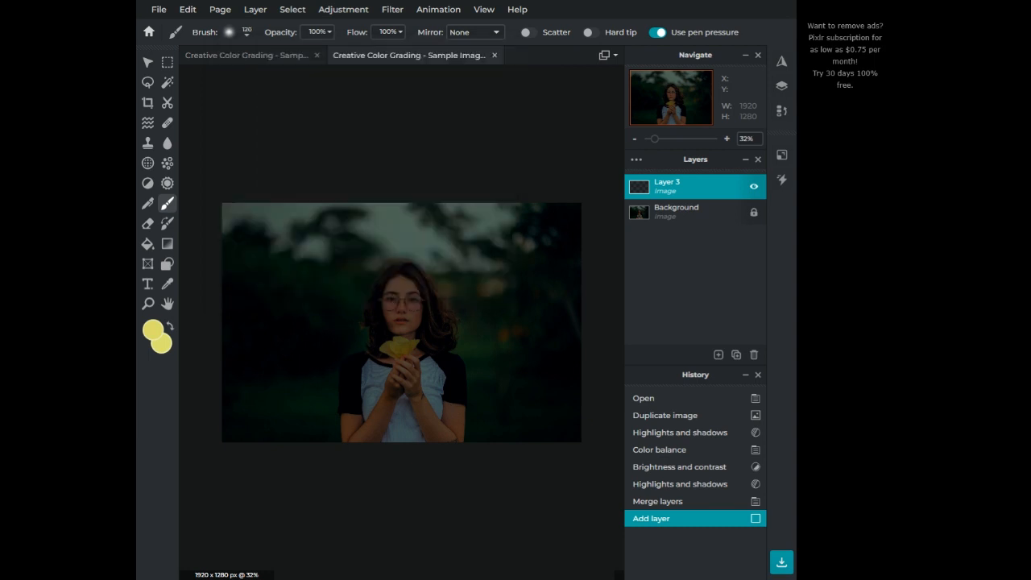
click(233, 34)
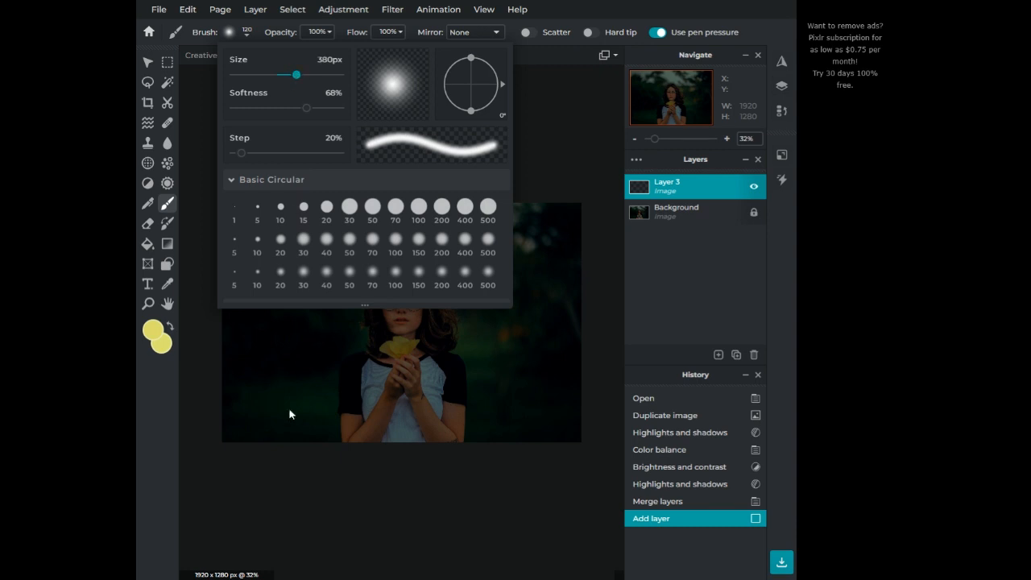
Reduce the brush size to 190 px and paint one soft yellow dab on the centre of the flower on Layer 3.
click(451, 556)
scroll(403, 345, up, 8)
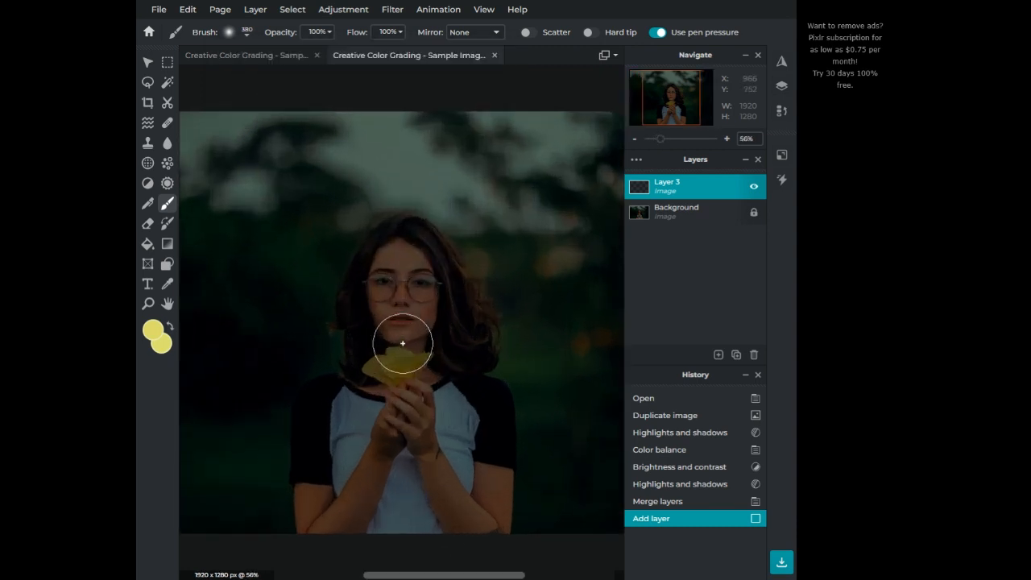
scroll(368, 277, down, 3)
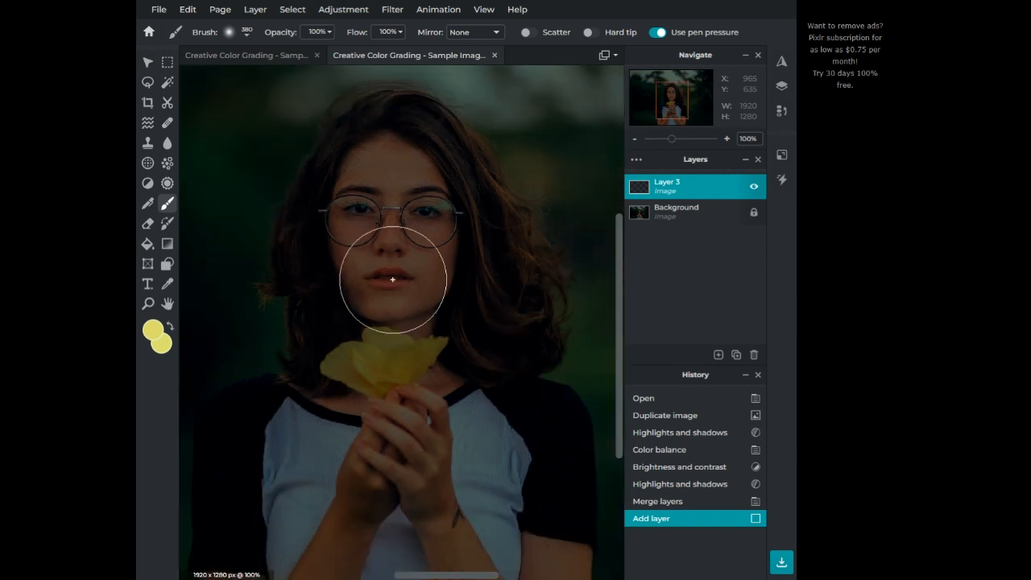
click(242, 36)
drag(283, 77, 277, 79)
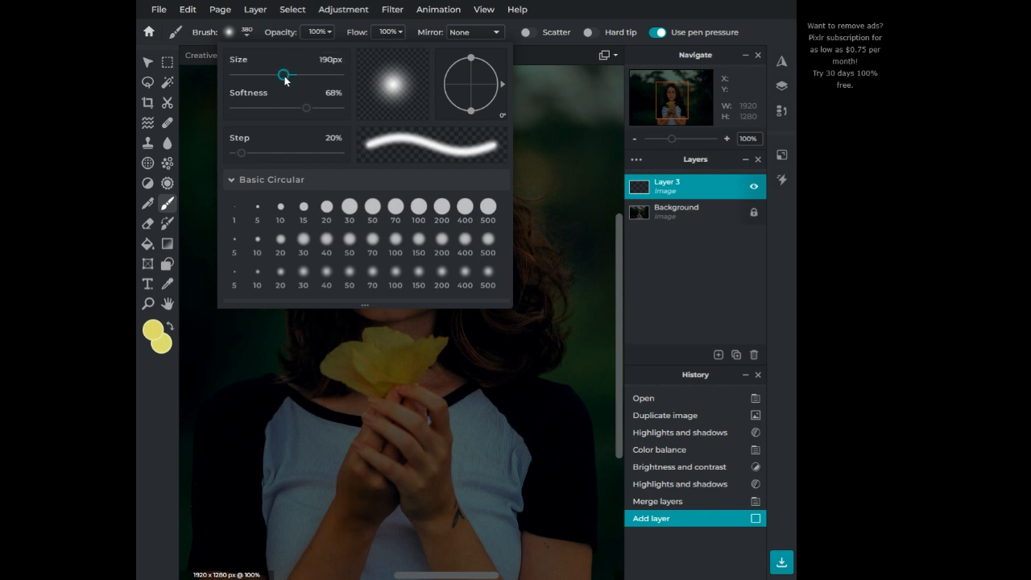
scroll(386, 359, up, 2)
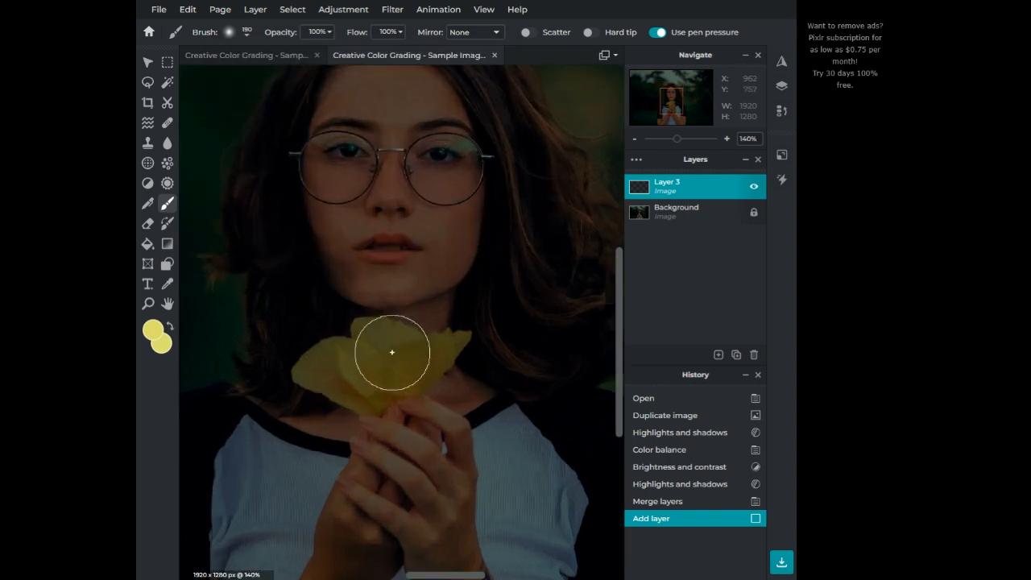
click(392, 353)
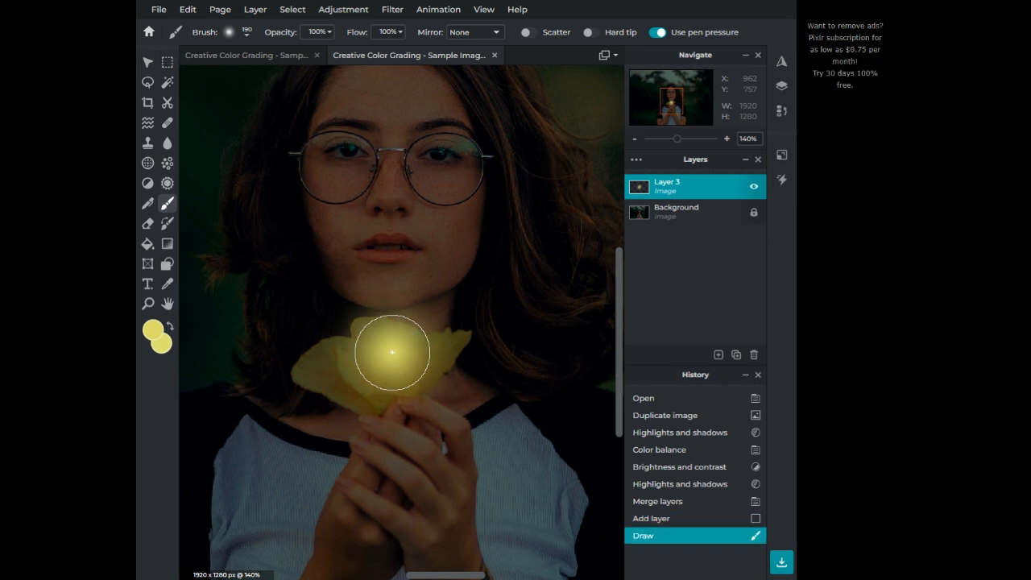
Set the blend mode of Layer 3 to Overlay.
click(686, 182)
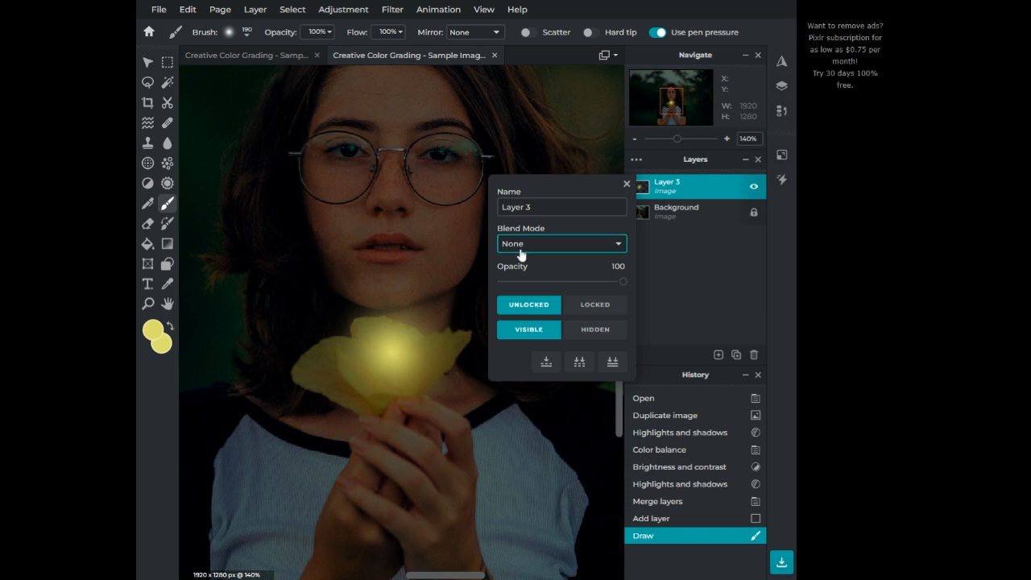
click(537, 304)
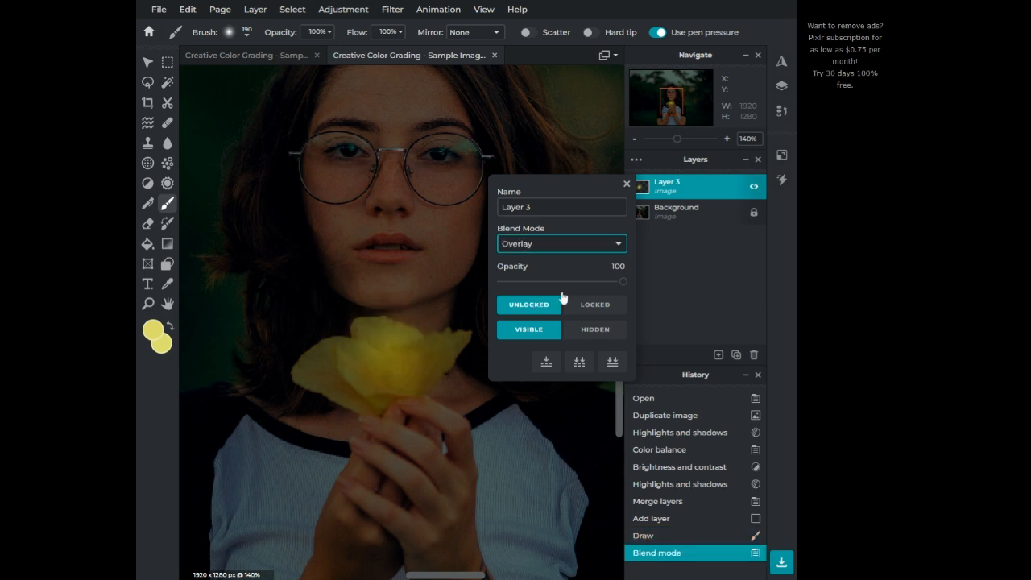
click(627, 186)
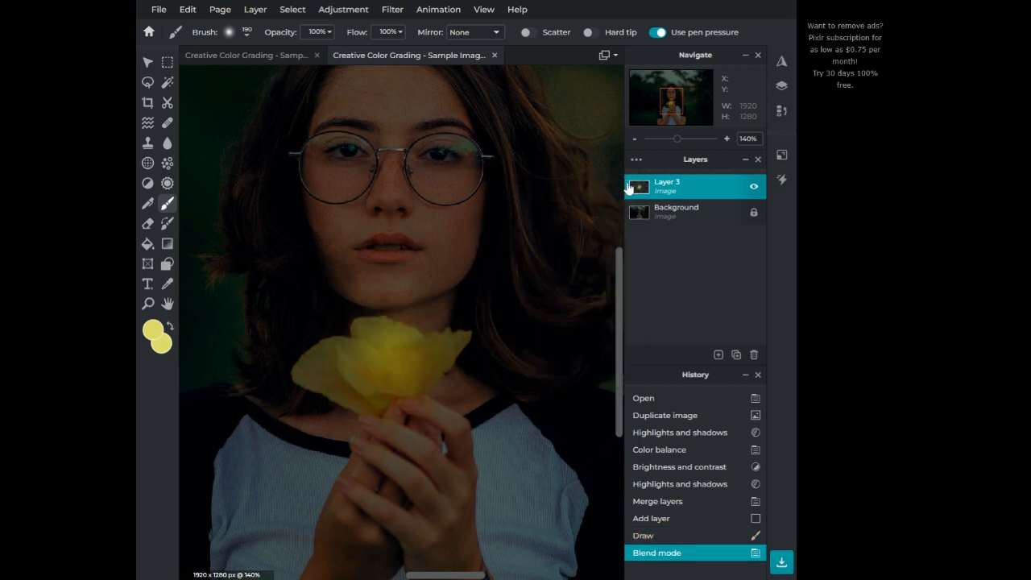
Change the brush's foreground color from yellow to white using the saved swatch.
click(151, 332)
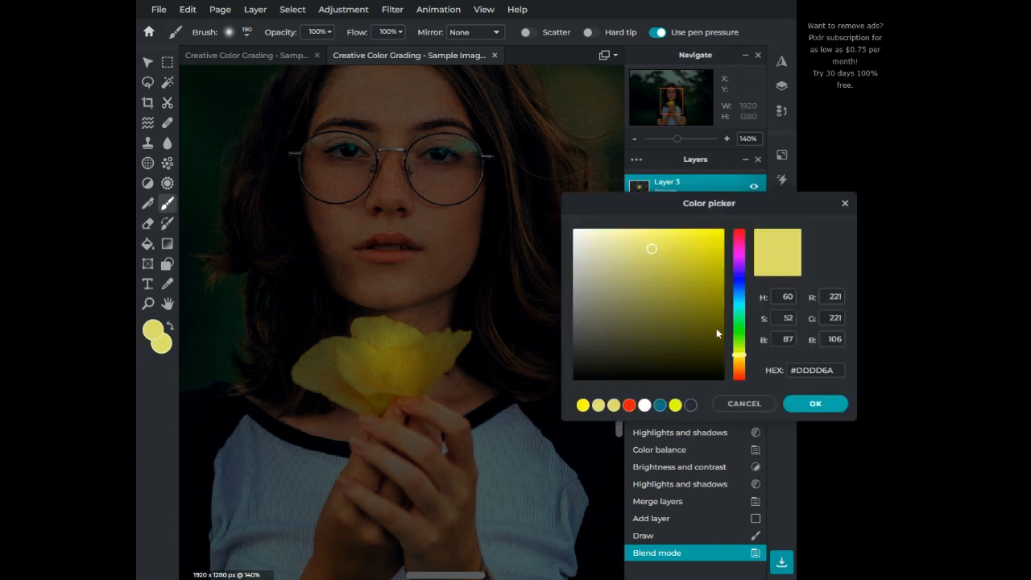
click(643, 406)
click(814, 403)
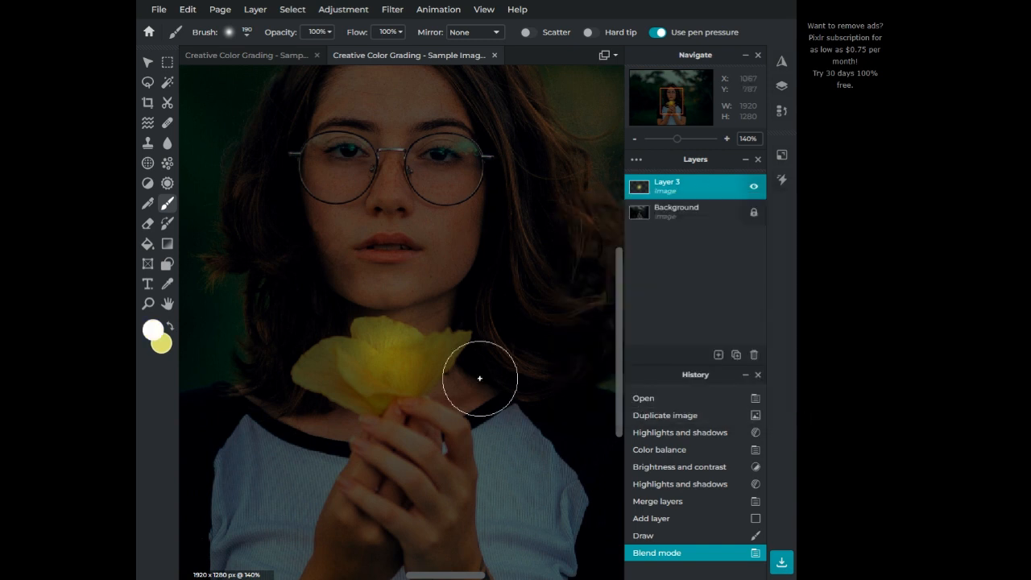
Brighten the whole flower on Layer 3 with repeated soft white brush dabs across all of its petals.
drag(357, 363, 357, 362)
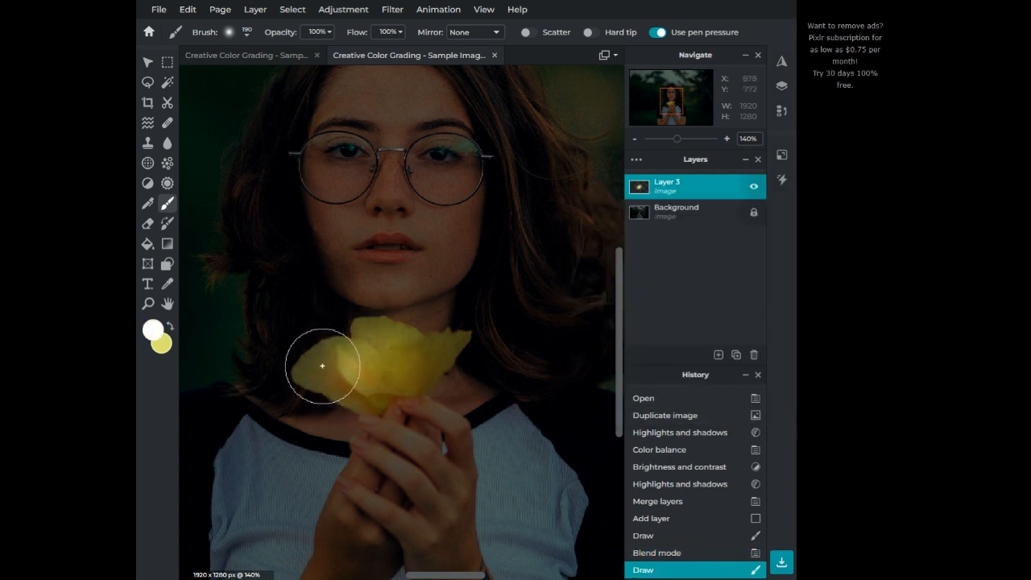
click(322, 362)
click(368, 347)
click(392, 364)
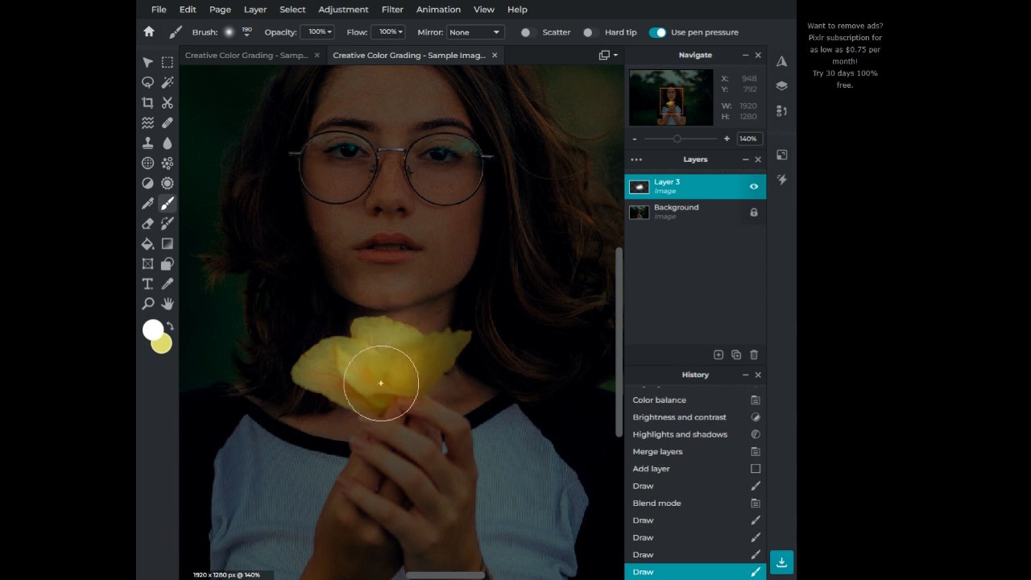
click(375, 384)
click(435, 358)
click(447, 341)
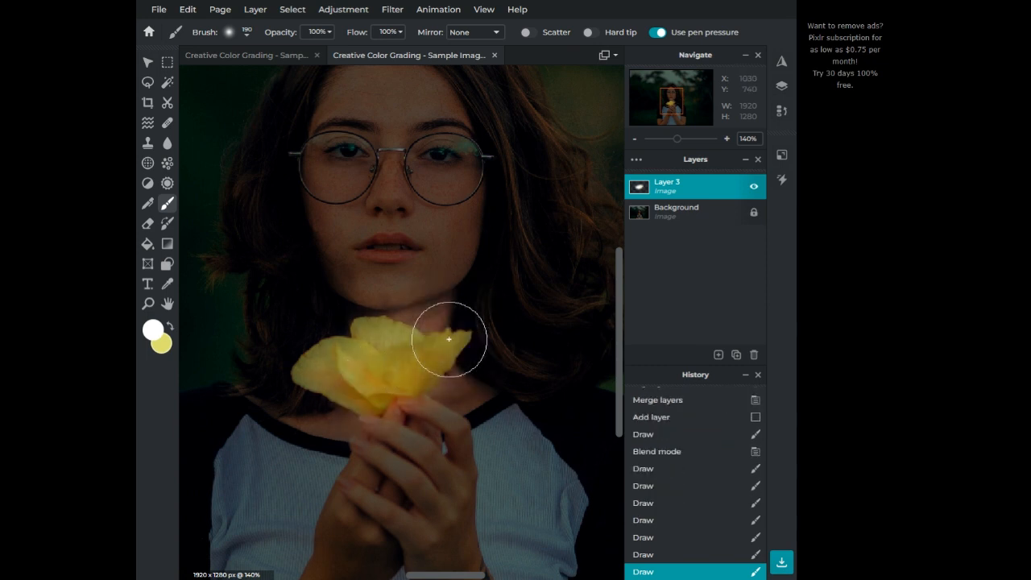
scroll(435, 354, up, 1)
scroll(427, 388, up, 2)
click(406, 338)
click(377, 326)
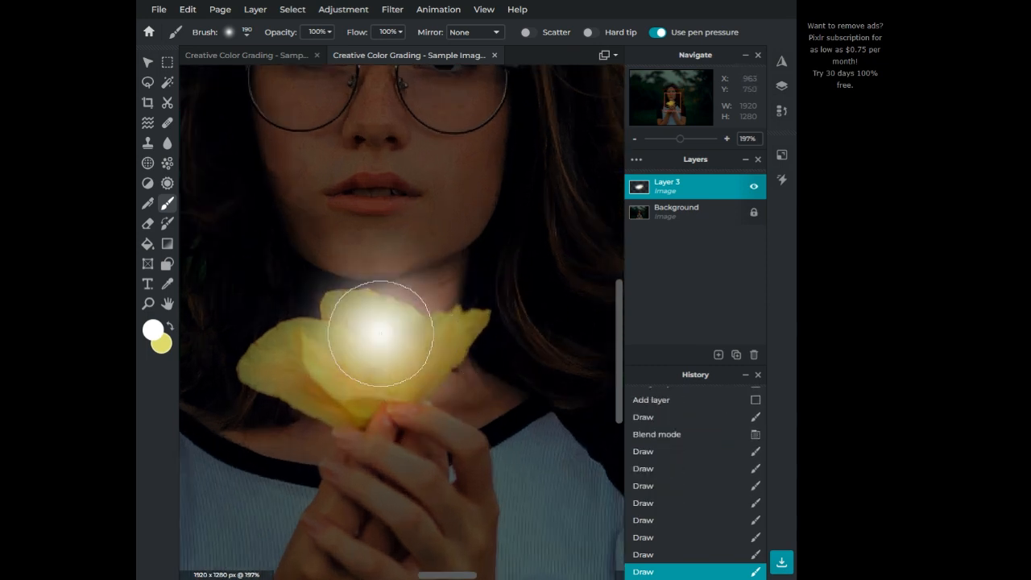
click(316, 334)
click(283, 350)
click(281, 363)
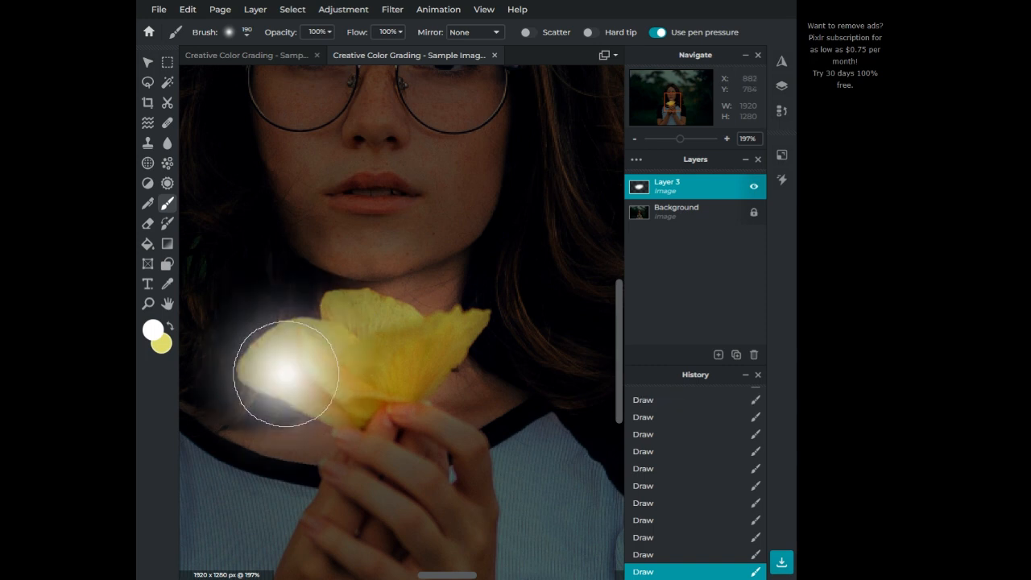
click(349, 395)
click(433, 334)
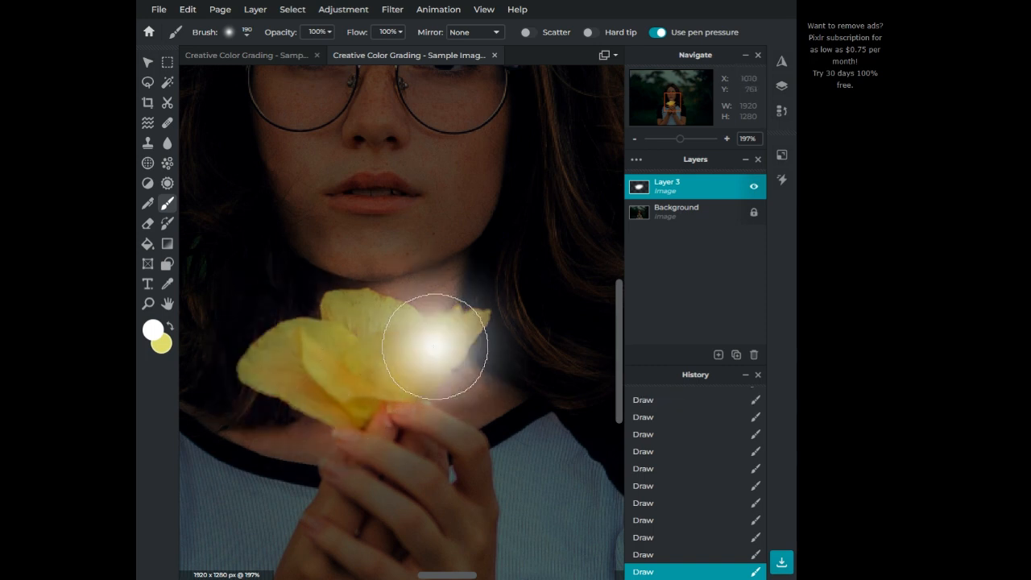
click(391, 329)
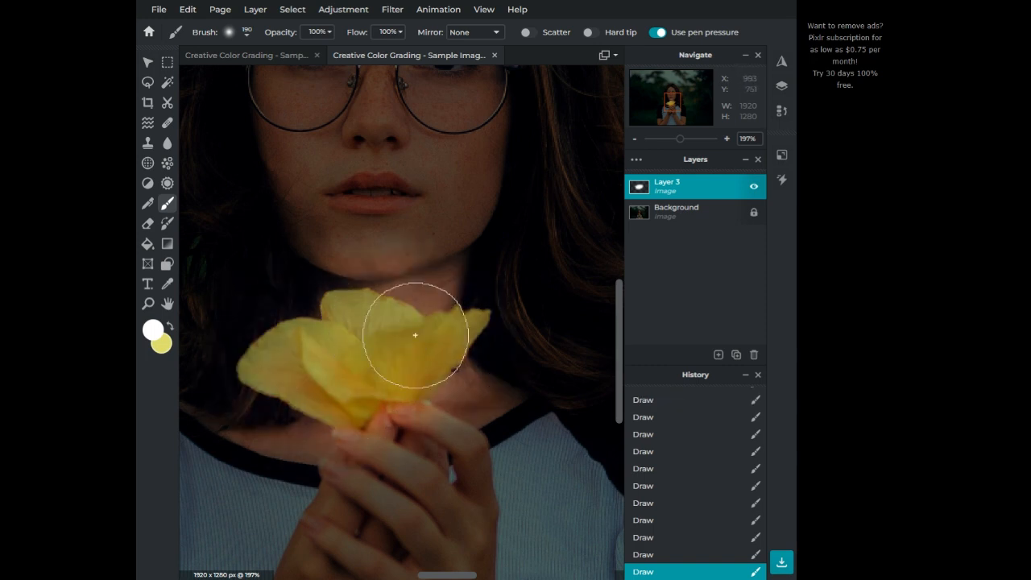
drag(424, 332, 362, 333)
click(341, 335)
click(289, 361)
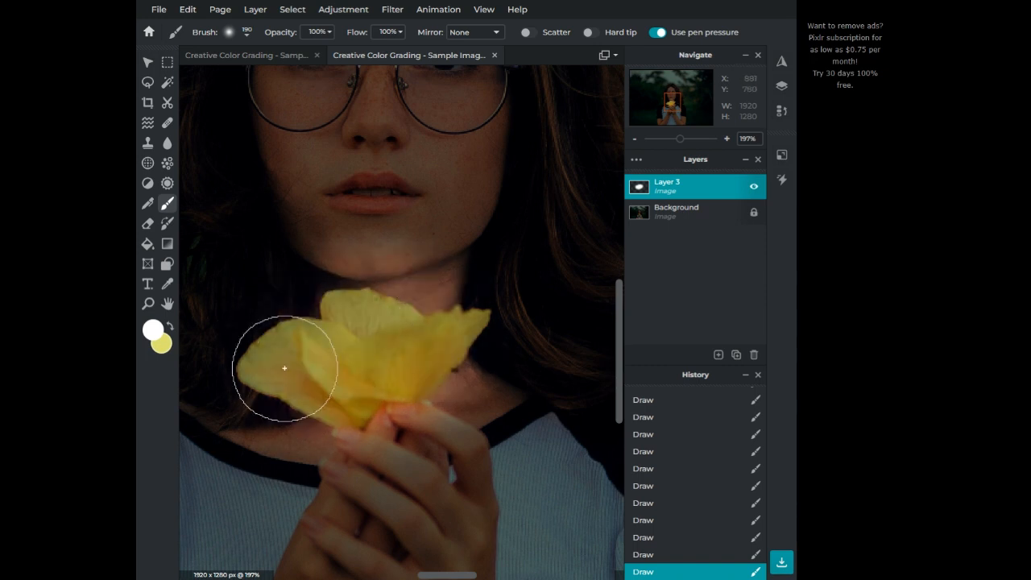
click(277, 367)
click(311, 395)
click(342, 393)
click(419, 357)
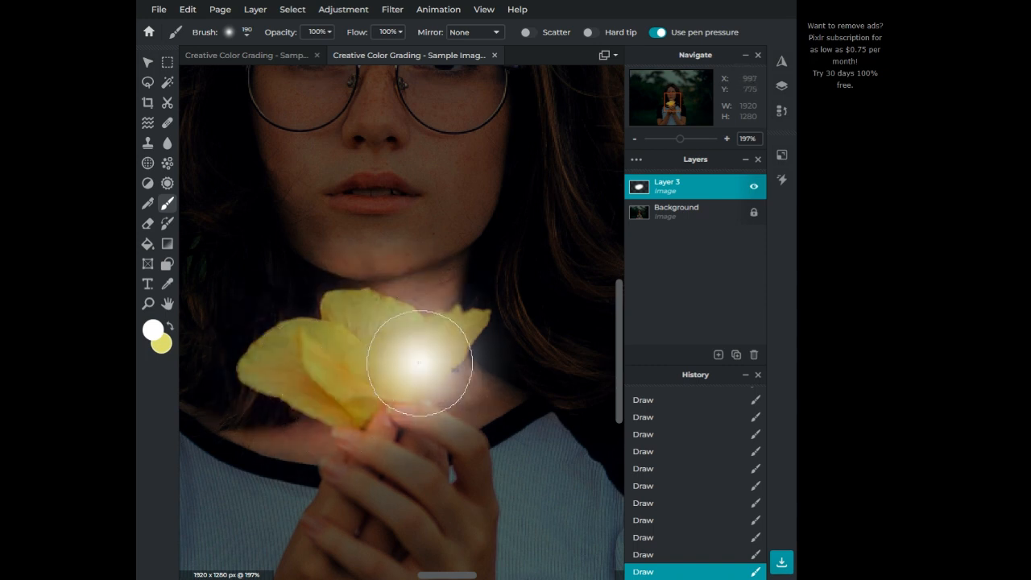
click(451, 323)
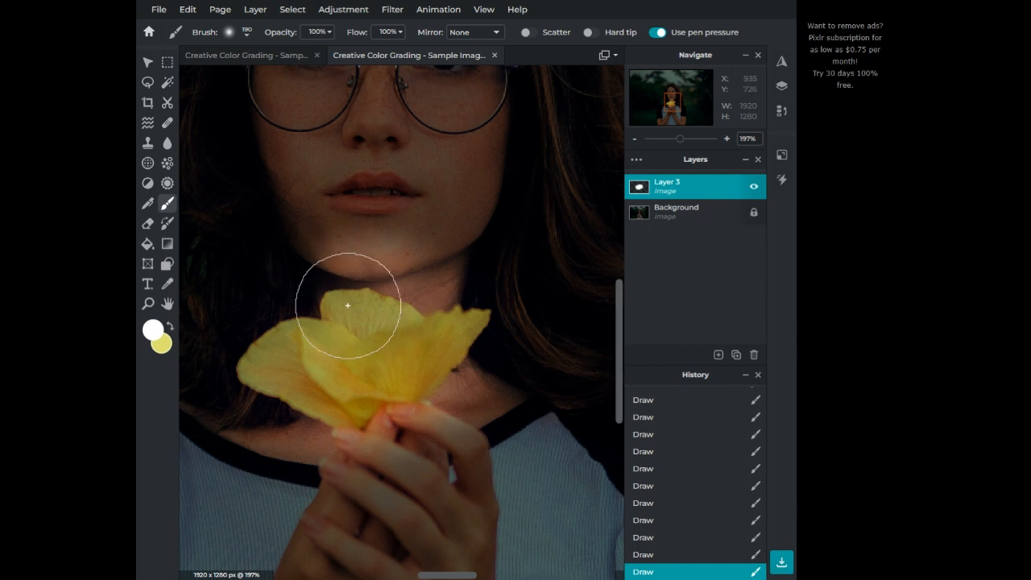
click(287, 339)
click(287, 358)
click(278, 360)
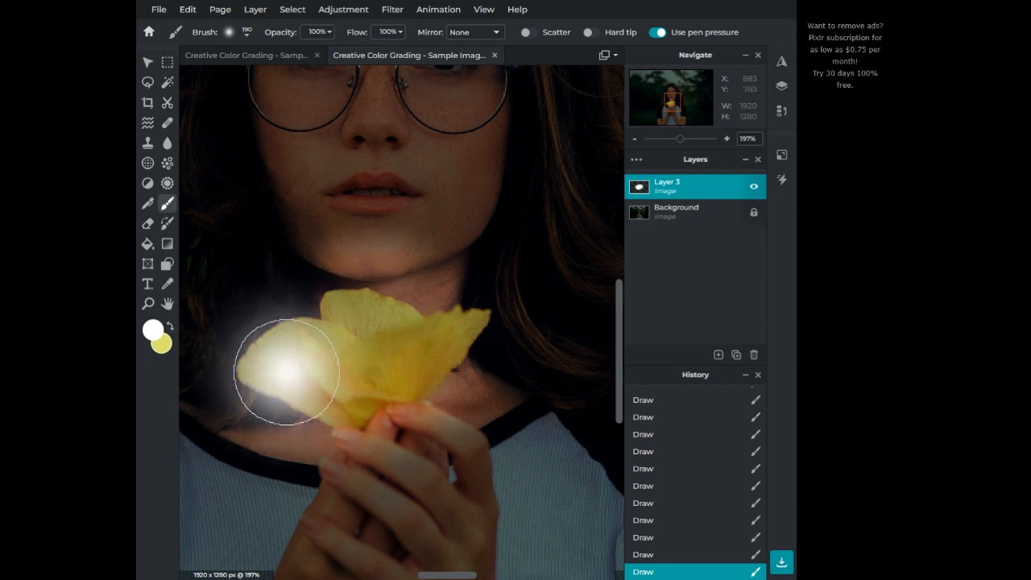
click(296, 395)
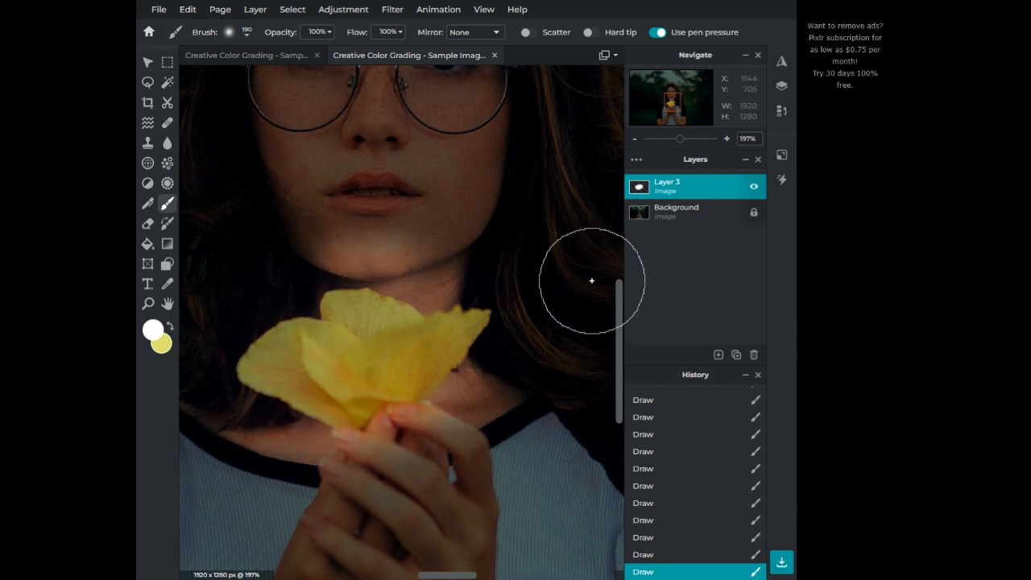
Paint soft white dabs over the fingers and hands below the flower to light them up.
drag(674, 100, 675, 105)
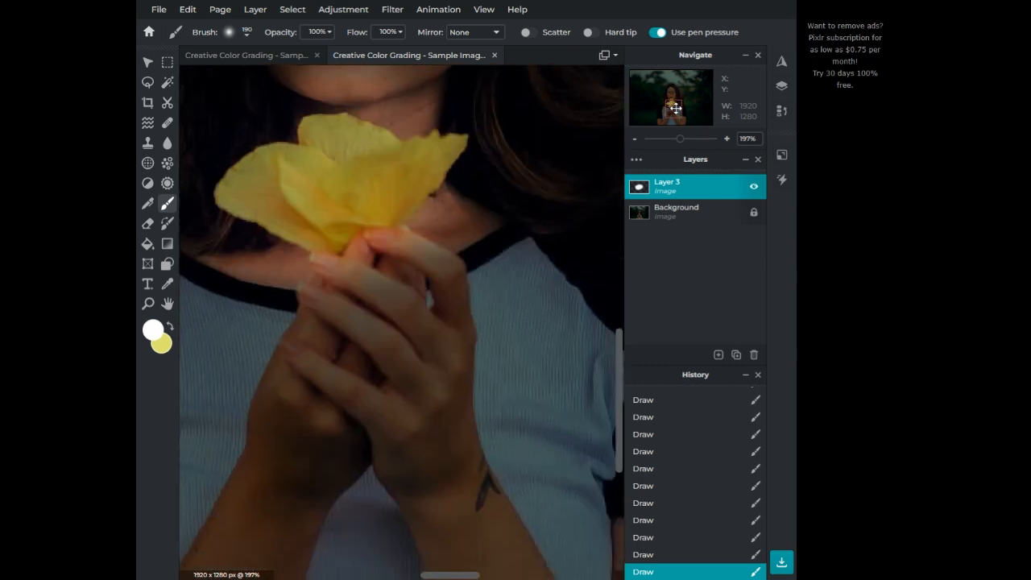
click(403, 234)
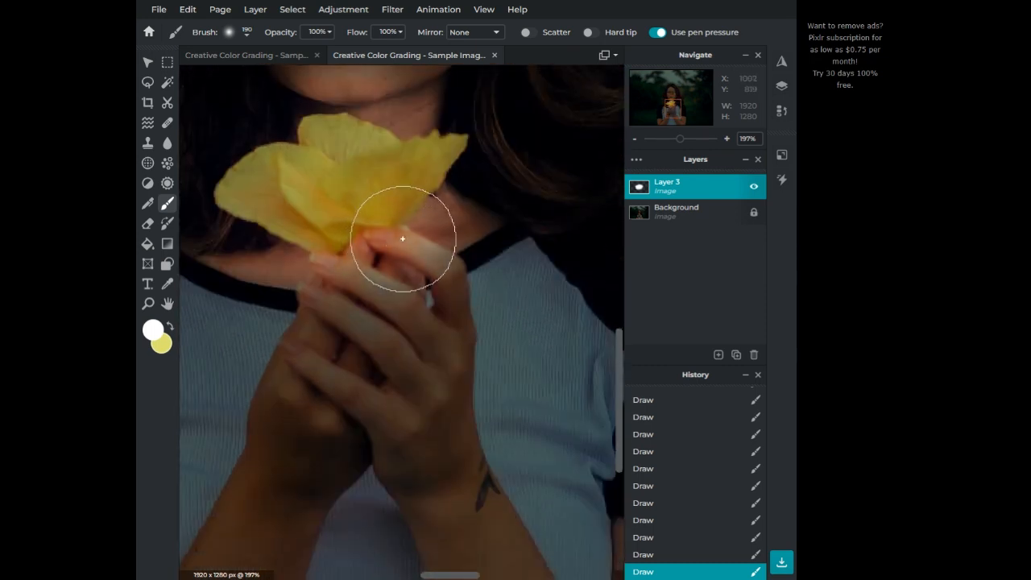
click(354, 292)
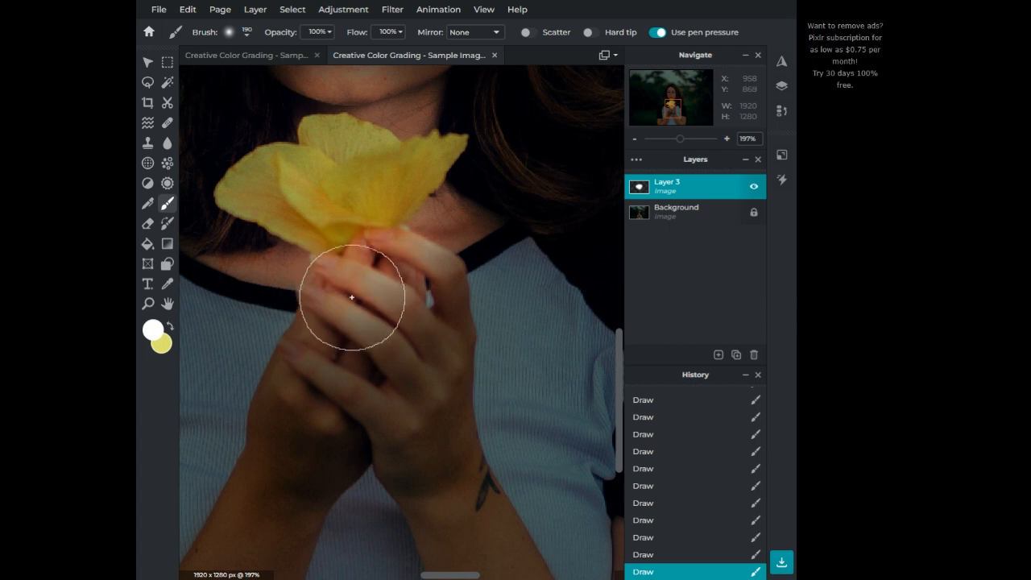
click(311, 344)
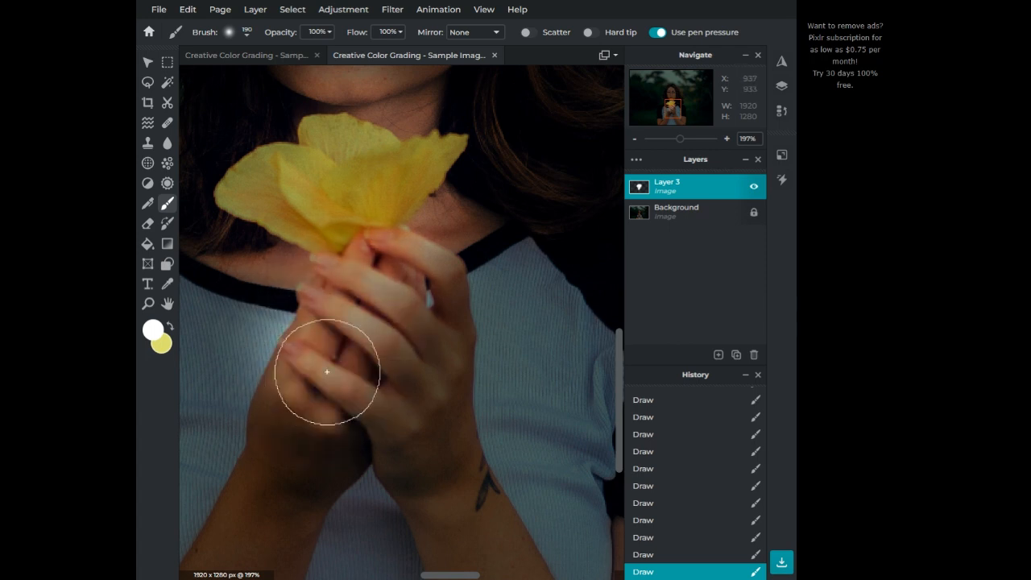
click(328, 374)
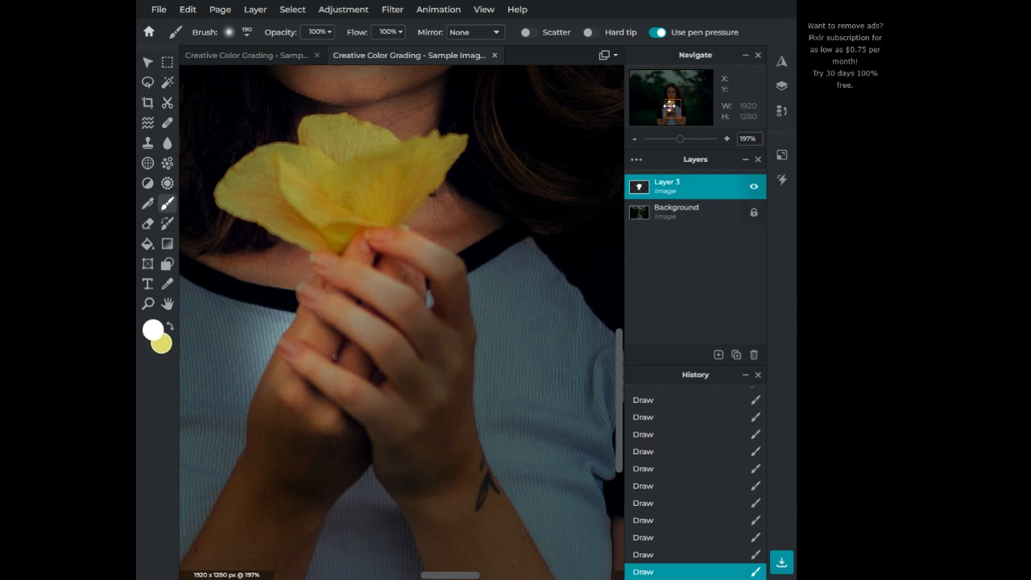
Enlarge the brush to 520 px and brighten the woman's face with several soft white dabs from mouth to eyes.
mouse_move(669, 106)
mouse_down()
mouse_move(659, 96)
mouse_move(668, 99)
mouse_up()
scroll(460, 258, down, 3)
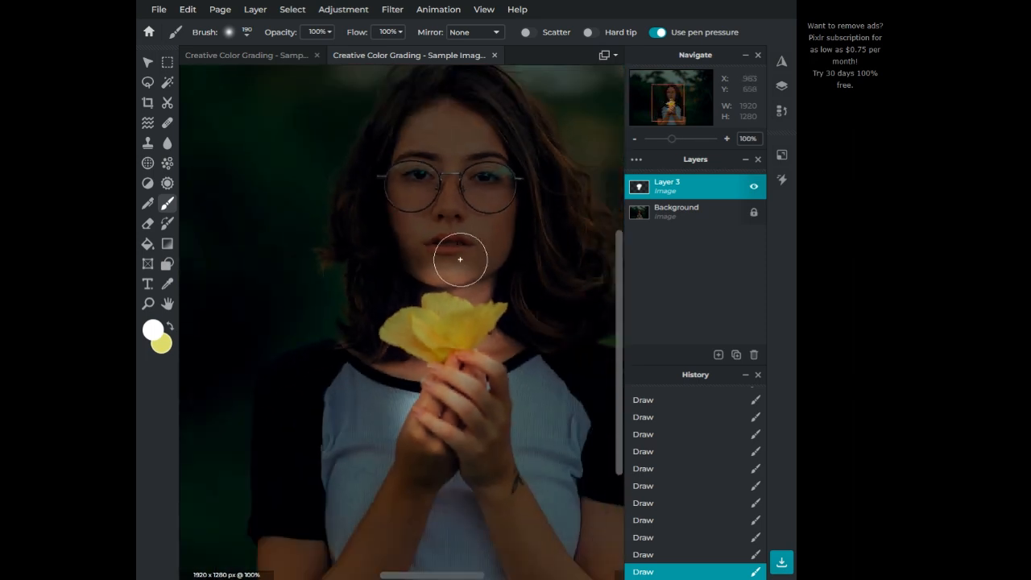
scroll(465, 258, down, 2)
scroll(472, 271, up, 3)
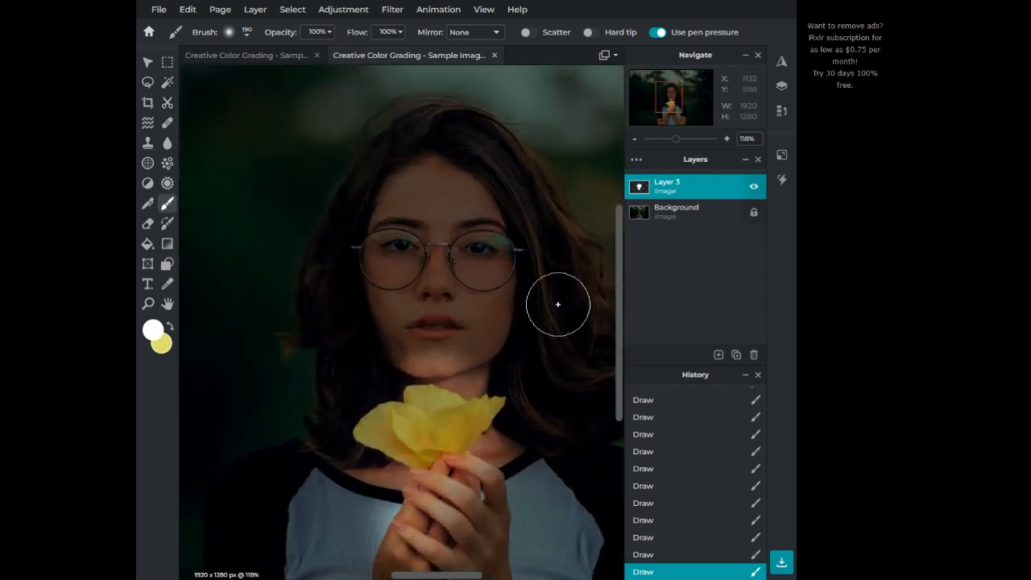
drag(677, 97, 677, 96)
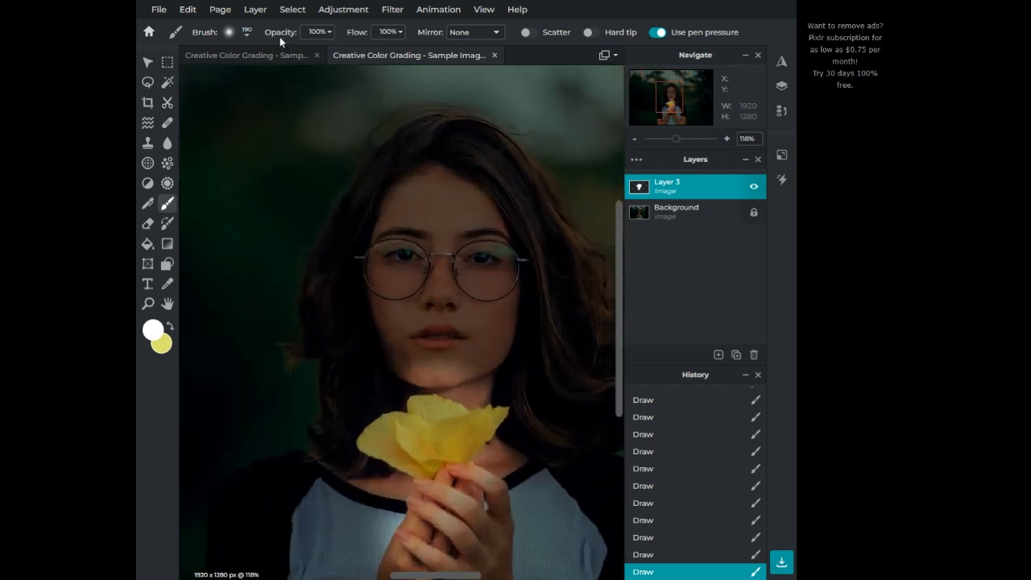
click(242, 36)
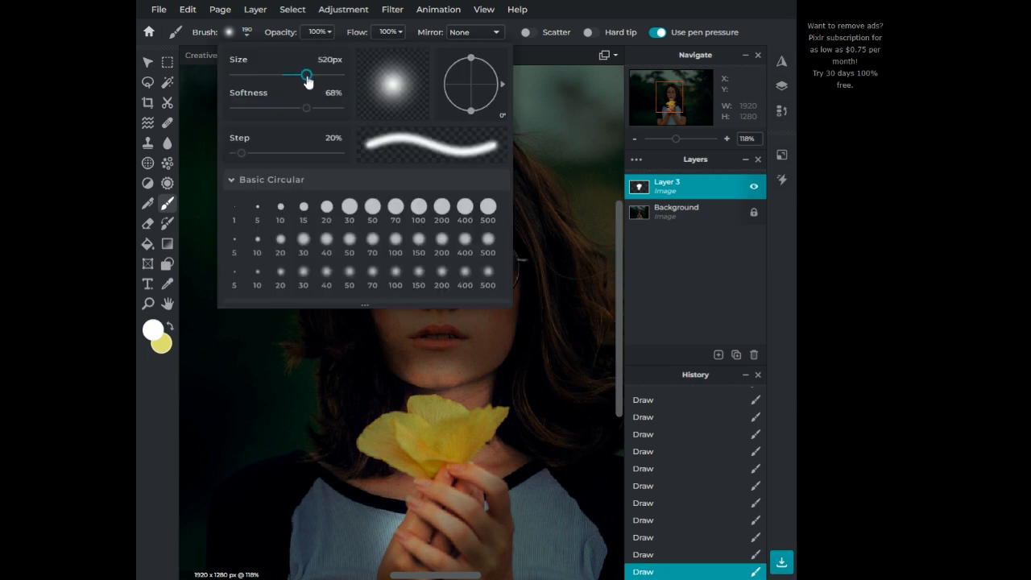
click(297, 469)
scroll(427, 313, down, 2)
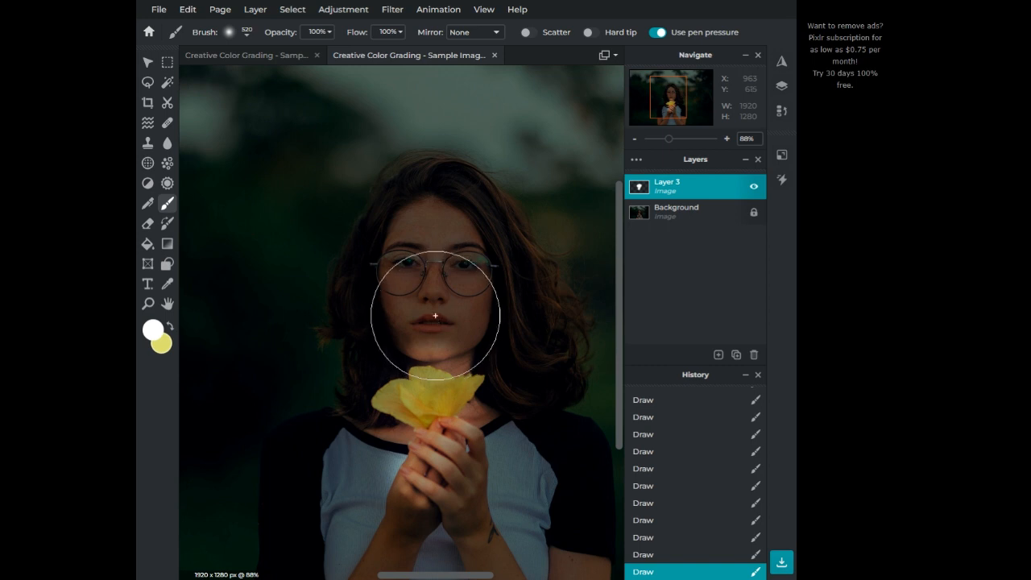
click(435, 316)
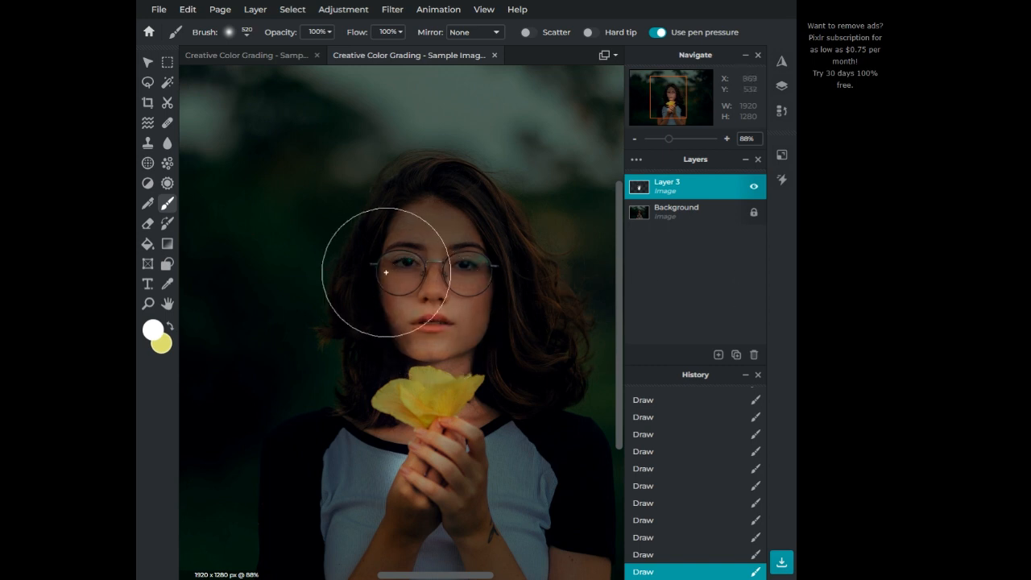
click(427, 294)
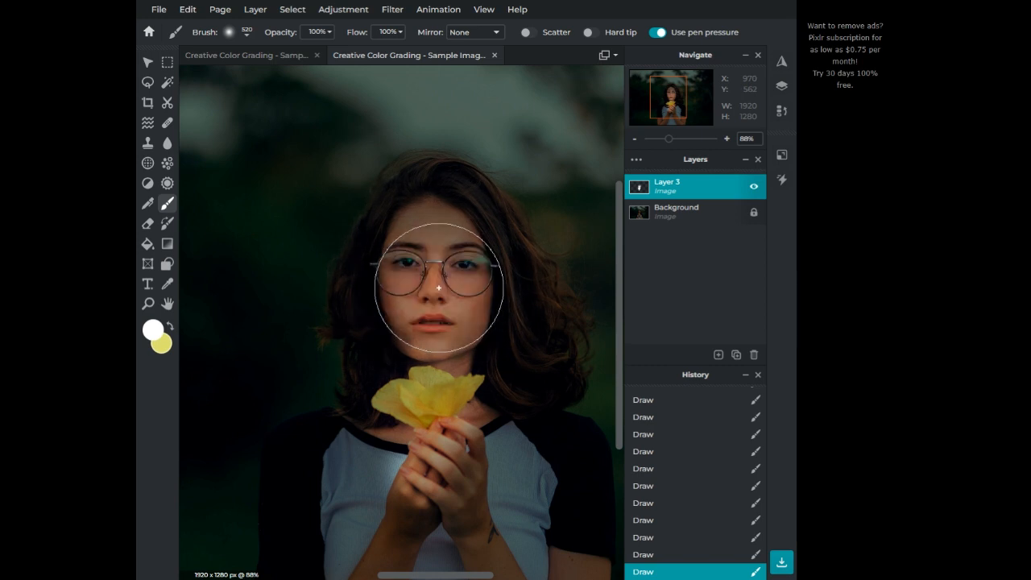
click(432, 276)
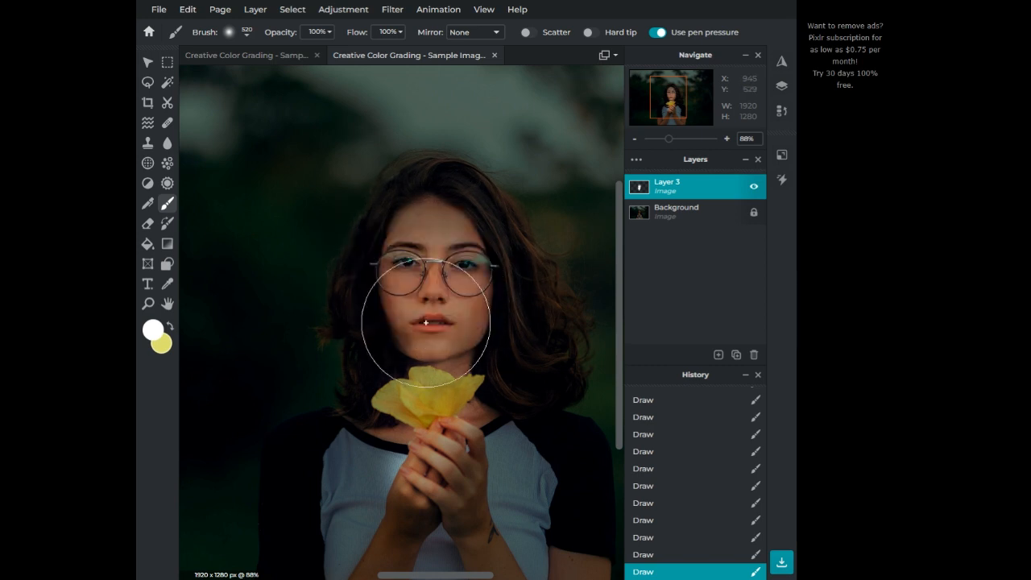
Add large soft white dabs around the woman's chin and over the hair on both sides of her neck.
click(430, 362)
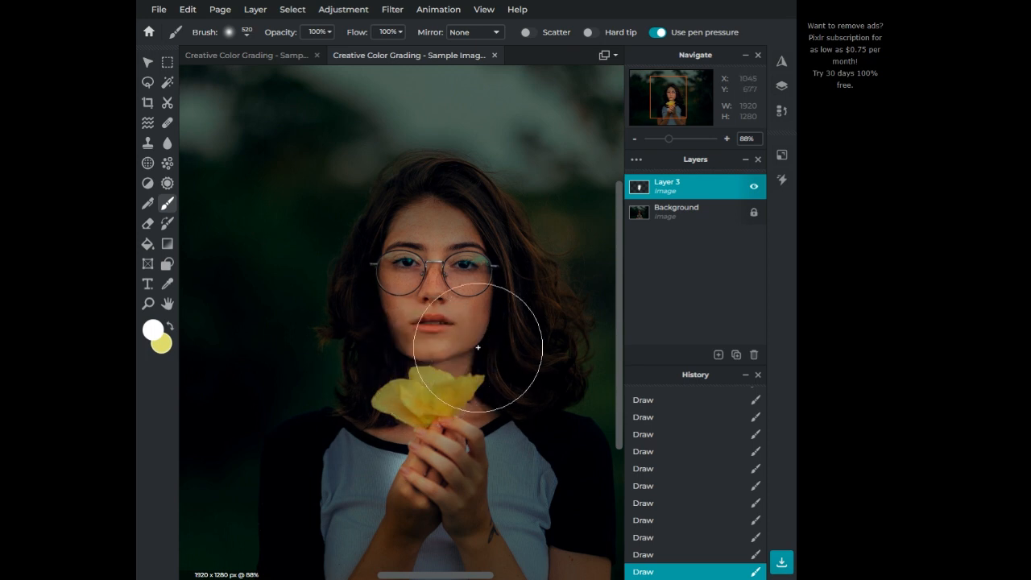
click(479, 349)
click(398, 344)
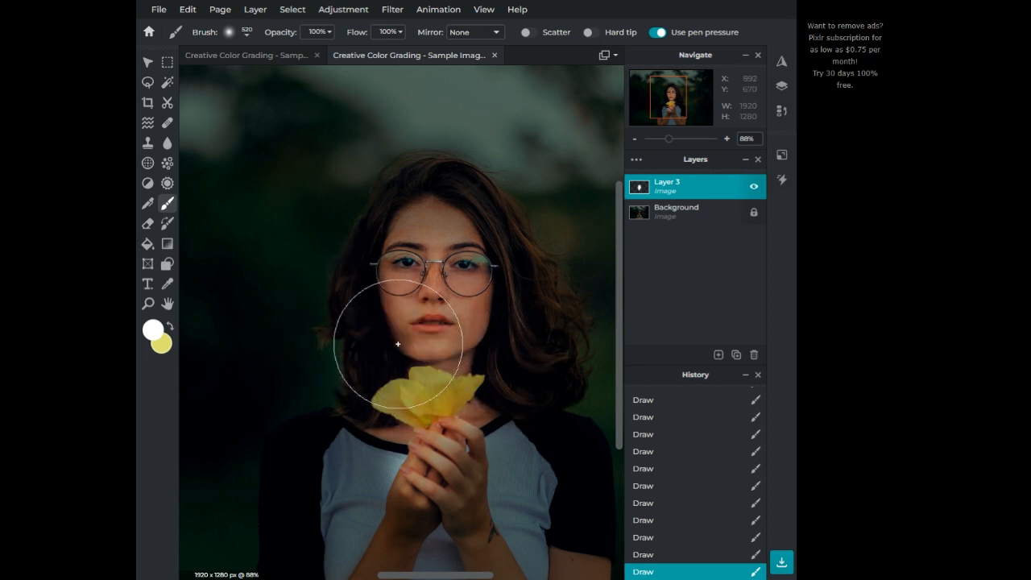
click(688, 182)
click(688, 183)
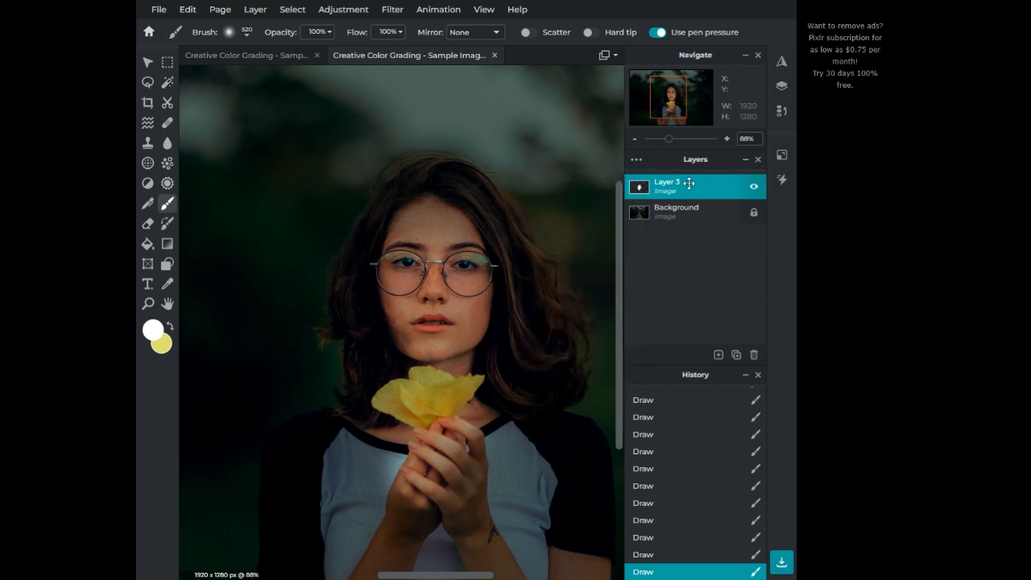
scroll(493, 274, down, 5)
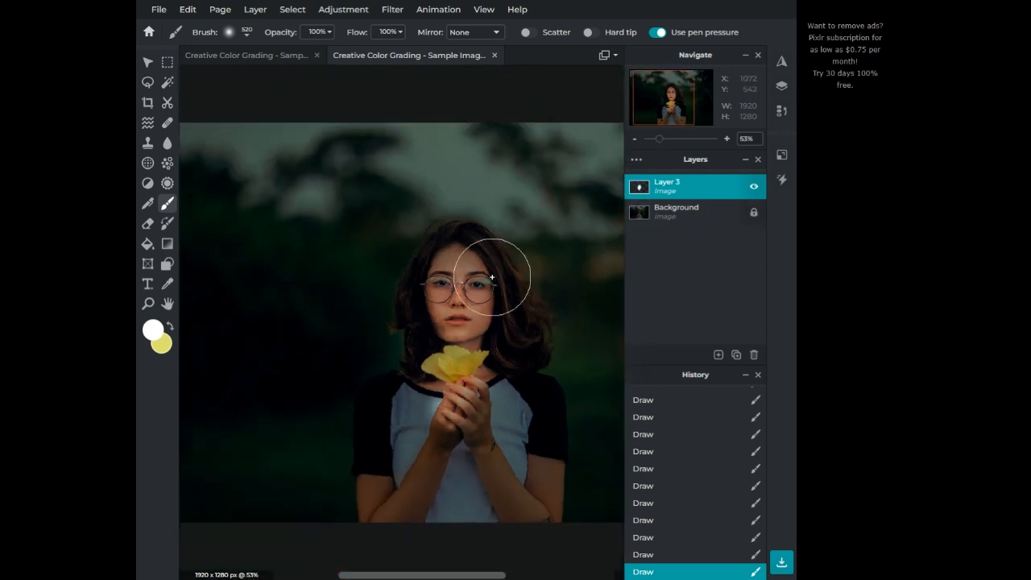
scroll(490, 278, down, 2)
scroll(399, 355, up, 5)
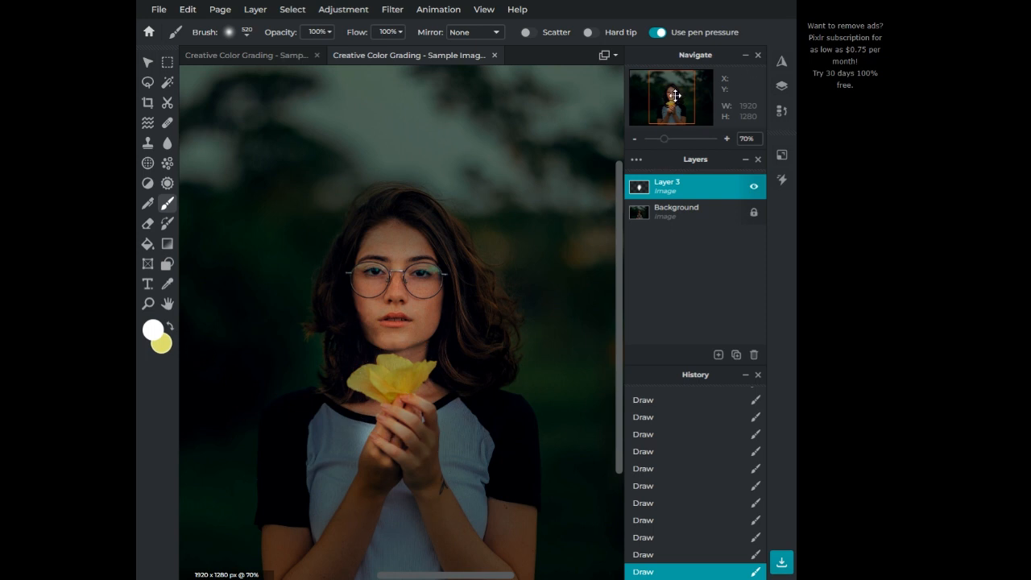
Reduce the brush to 260 px and paint soft white light on the shirt between her right sleeve and the hands.
mouse_move(672, 115)
mouse_down()
mouse_move(664, 151)
mouse_move(647, 154)
mouse_up()
scroll(559, 299, up, 2)
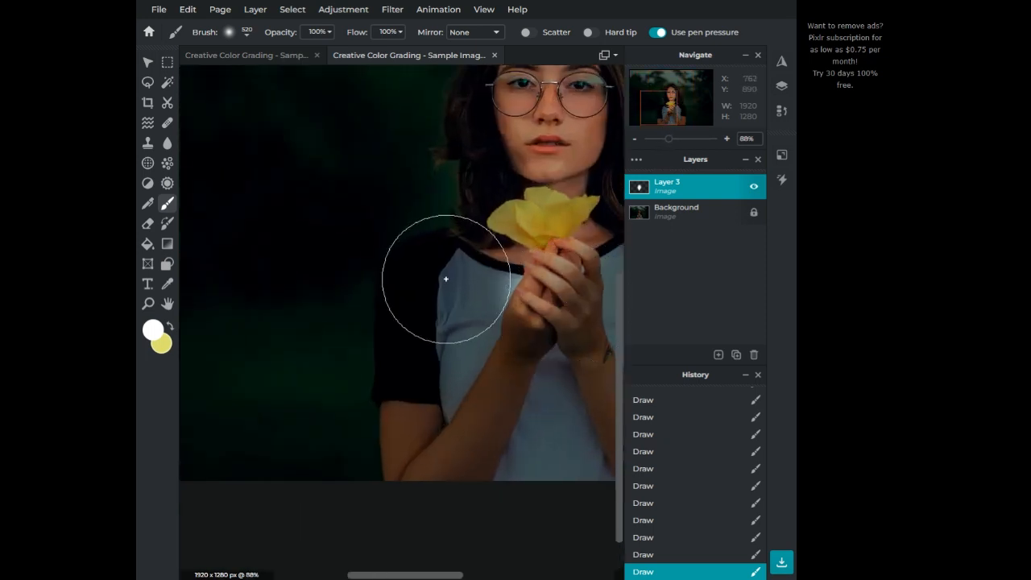
click(230, 32)
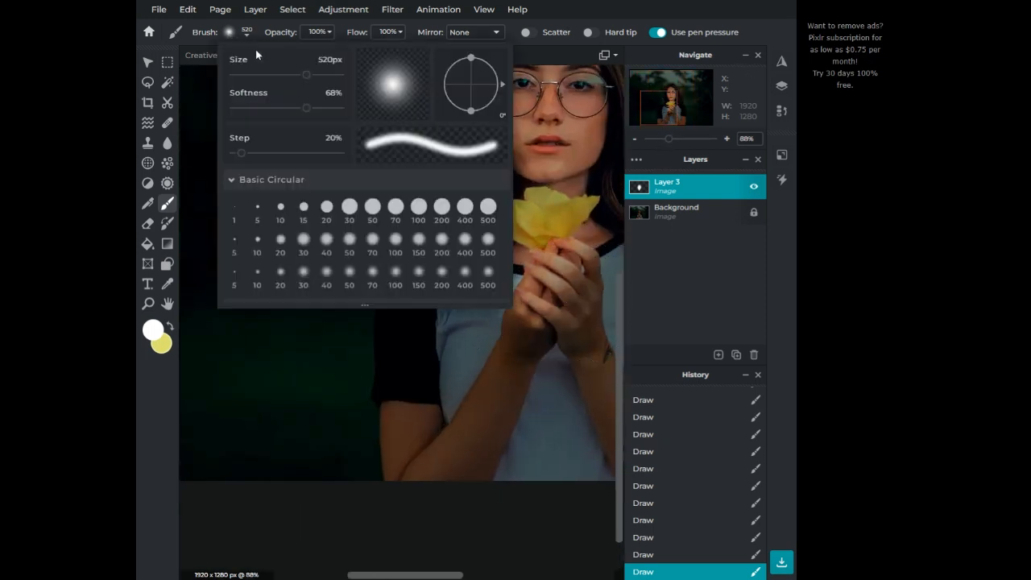
click(315, 419)
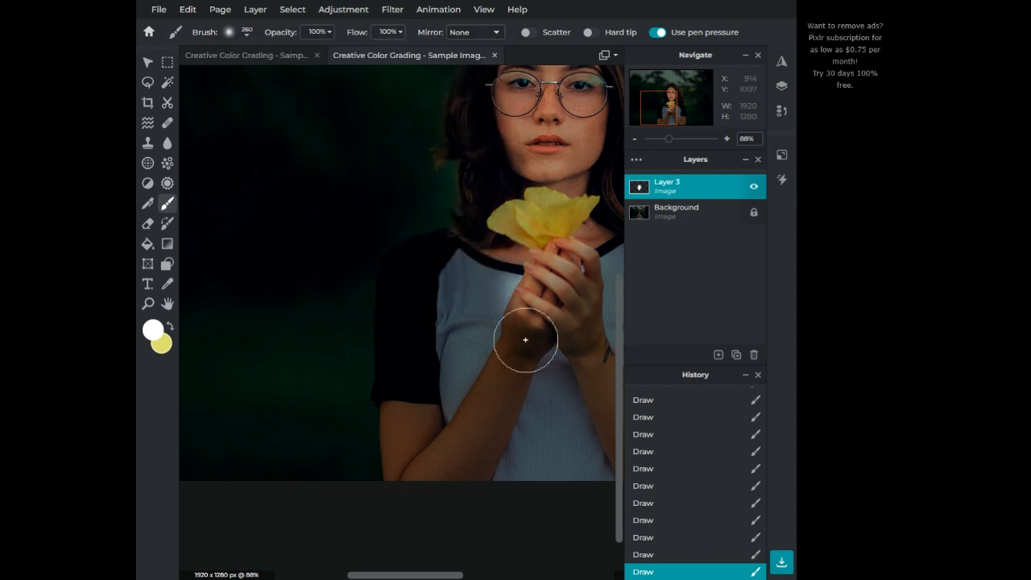
mouse_move(466, 276)
mouse_down()
mouse_move(462, 299)
mouse_move(493, 300)
mouse_up()
drag(485, 301, 505, 294)
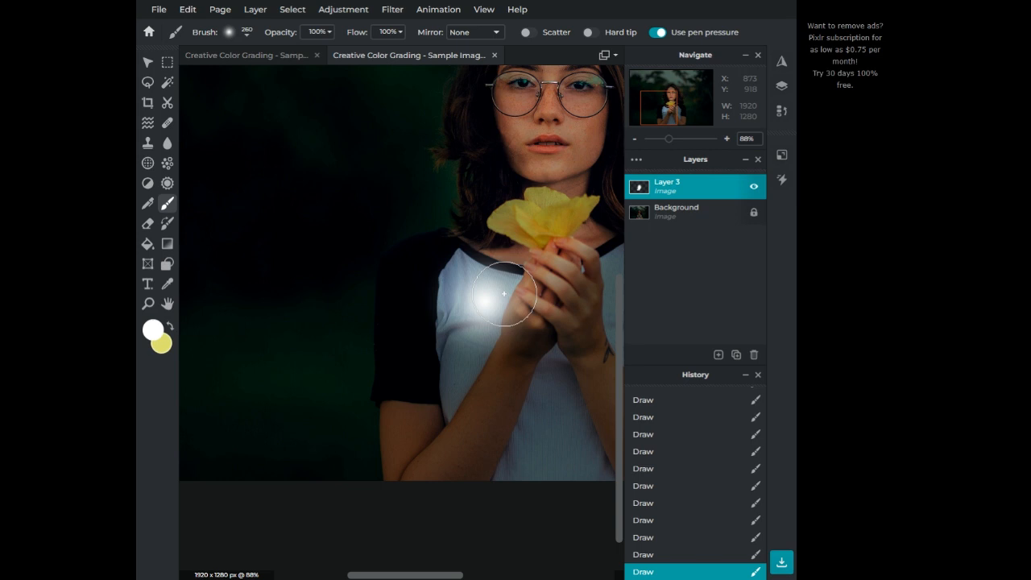
click(459, 292)
click(454, 319)
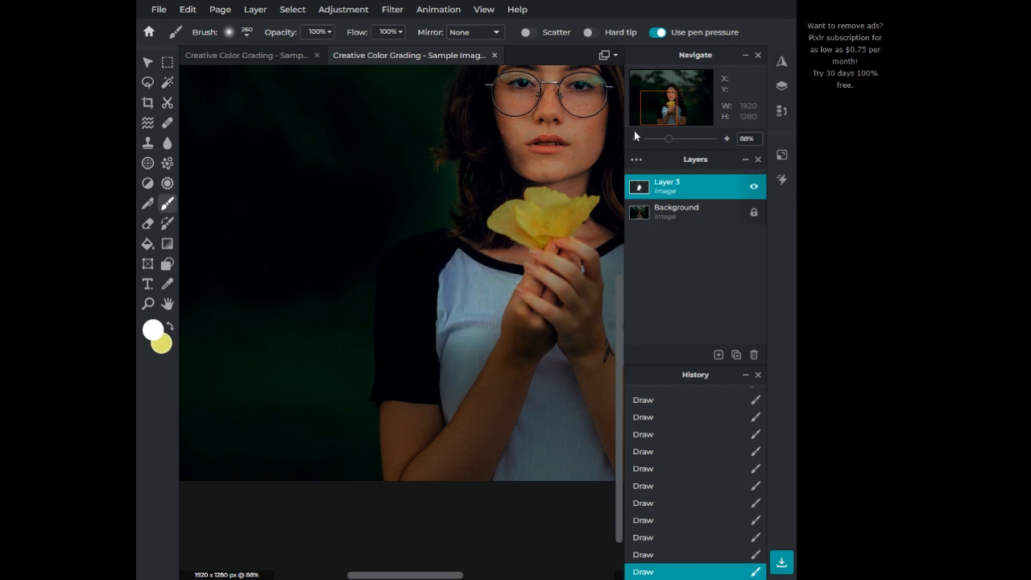
Brighten the shirt between the hands and her left sleeve with several soft white dabs.
drag(652, 121, 669, 124)
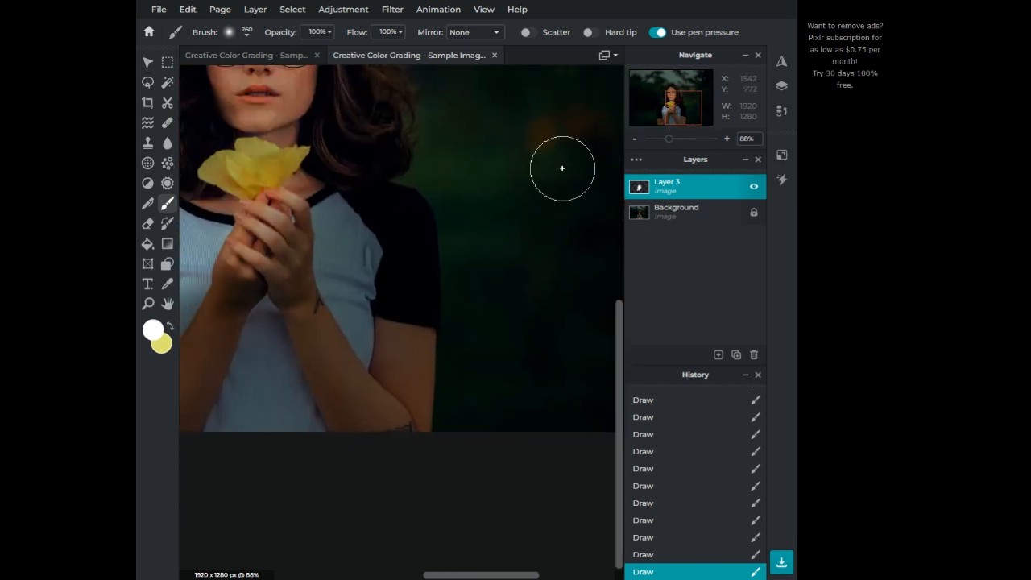
click(323, 220)
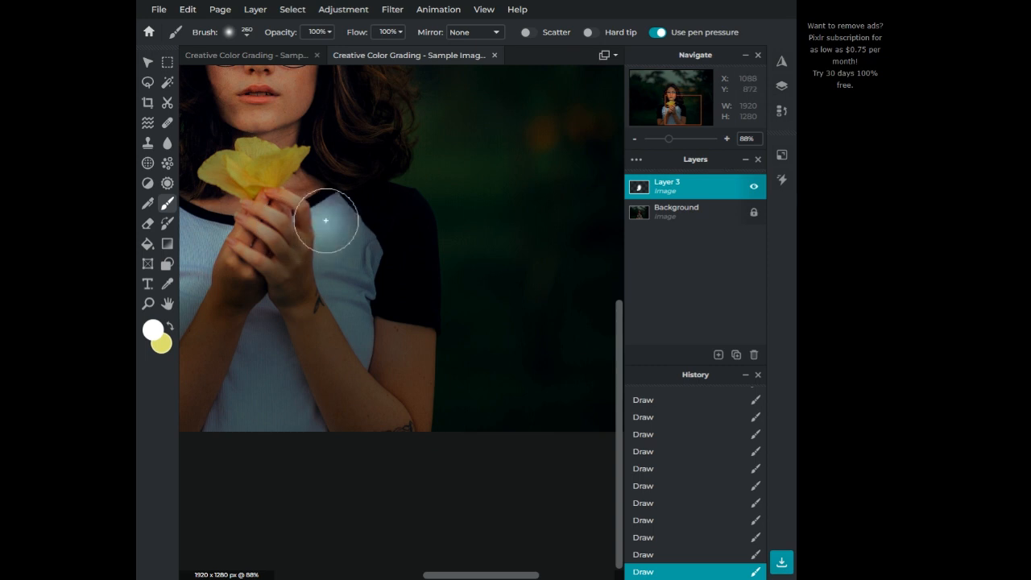
click(335, 218)
click(356, 247)
click(358, 255)
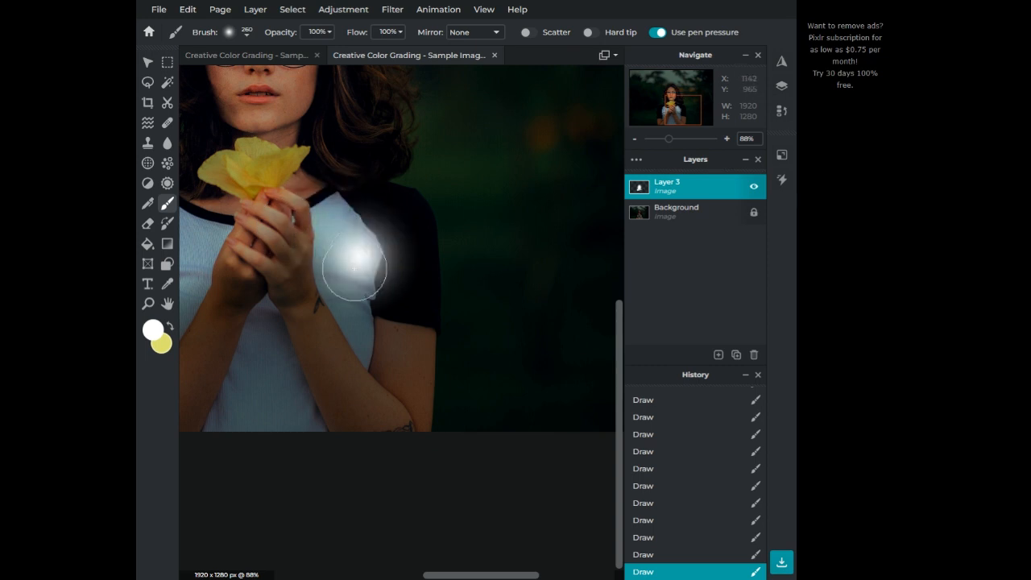
click(340, 269)
click(351, 277)
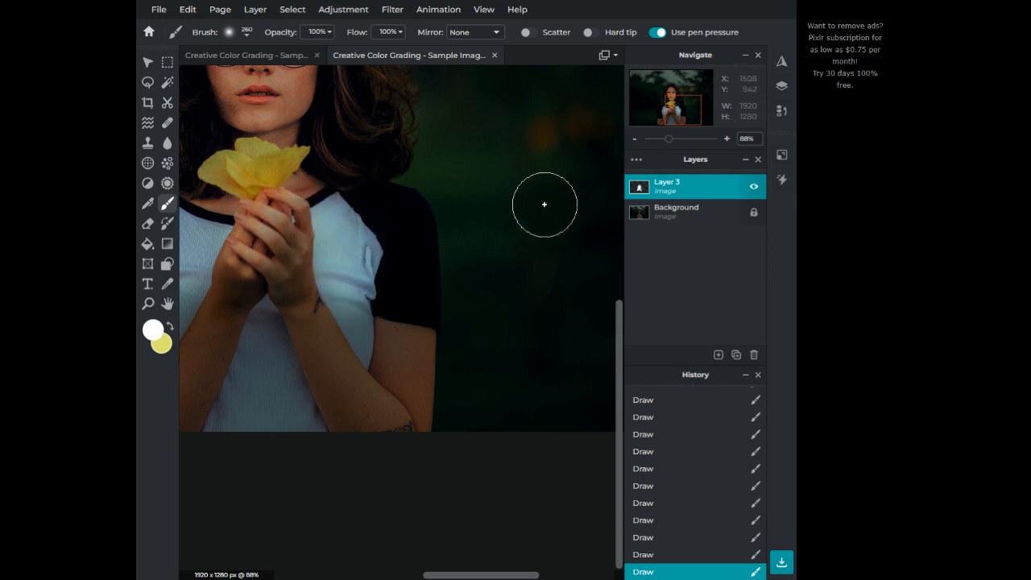
Paint soft white strokes over the bare skin below both sleeves to light up the woman's arms.
drag(679, 132, 657, 137)
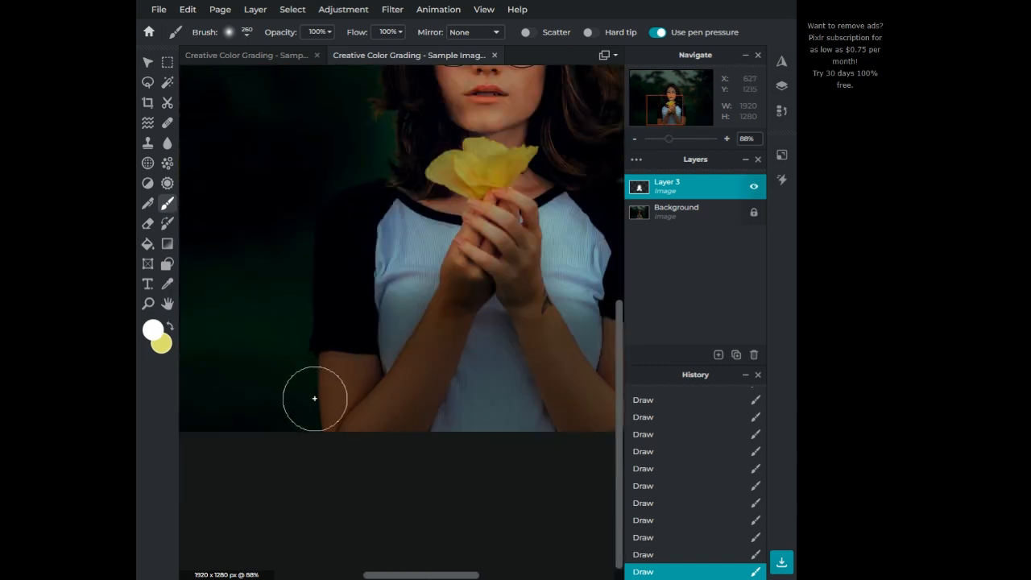
drag(340, 373, 360, 367)
click(360, 368)
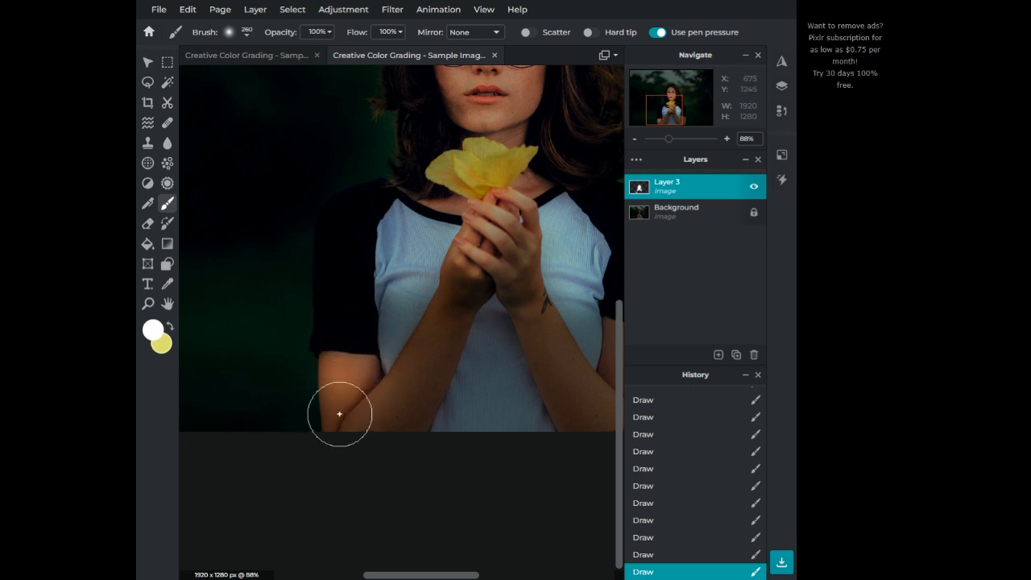
drag(665, 129, 673, 129)
click(516, 352)
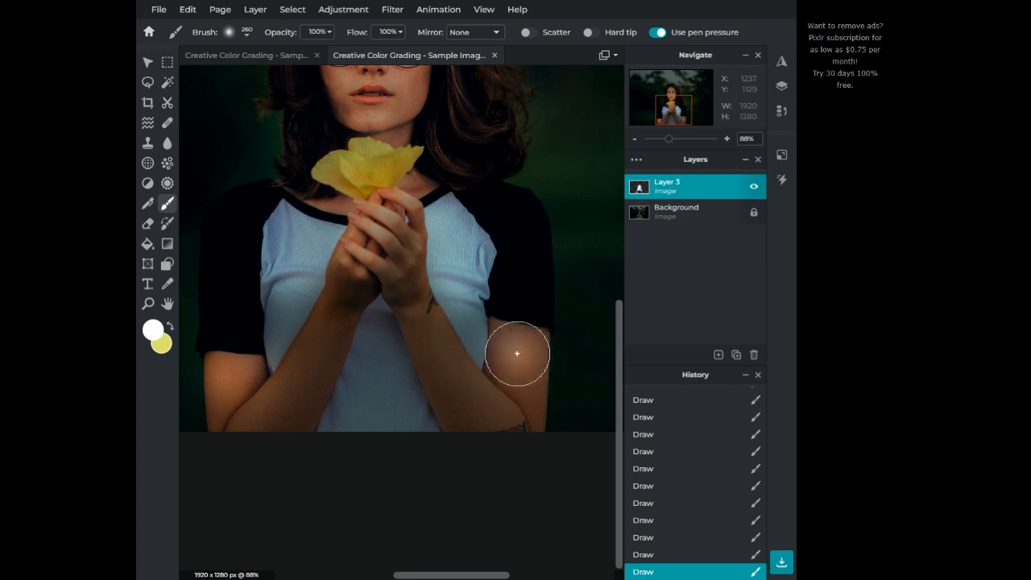
click(511, 335)
drag(538, 358, 543, 408)
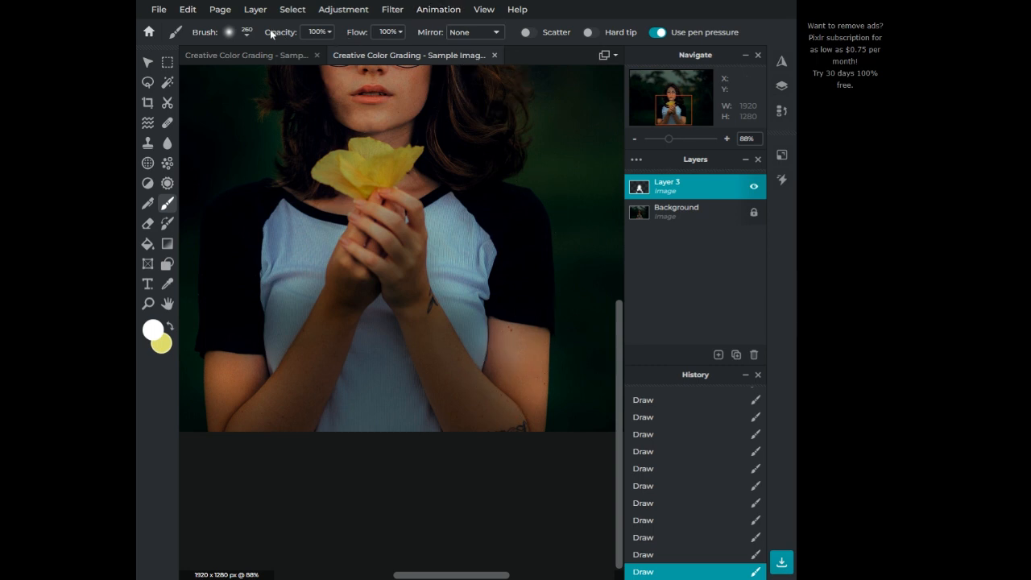
Dab soft white over the woman's right elbow and forearm down to the lower edge of the photo.
scroll(433, 285, down, 4)
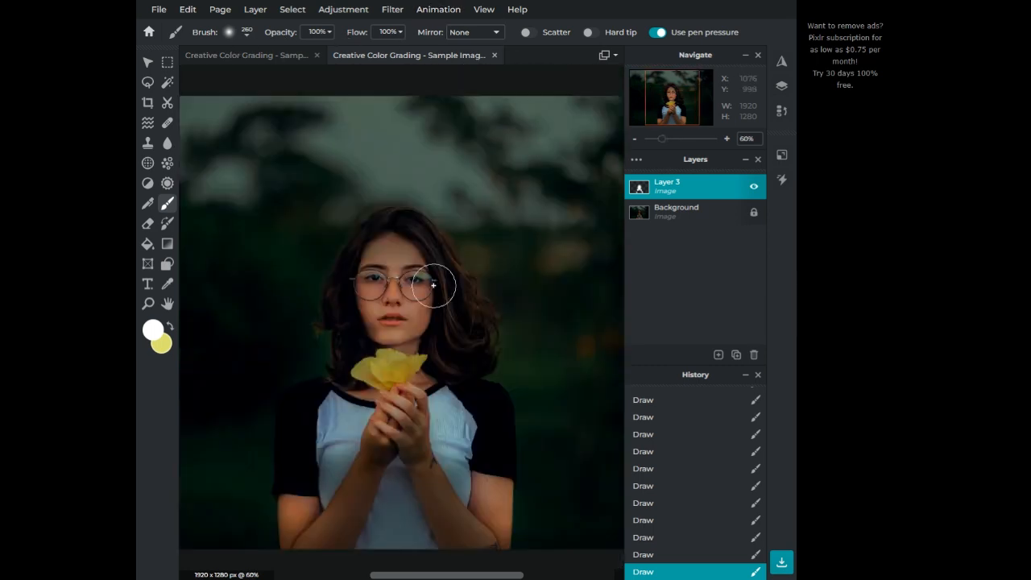
click(310, 482)
click(320, 478)
click(315, 498)
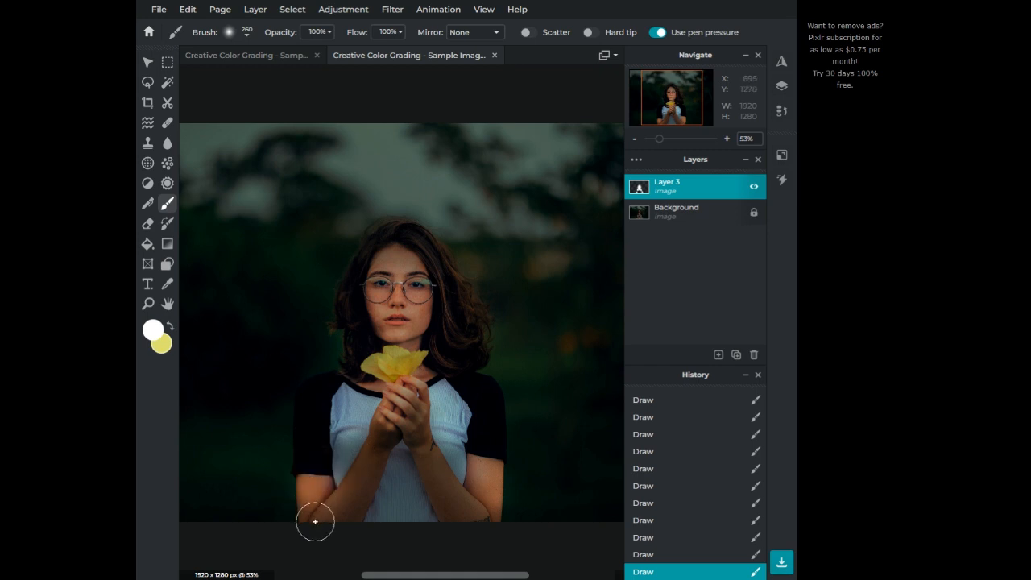
click(315, 520)
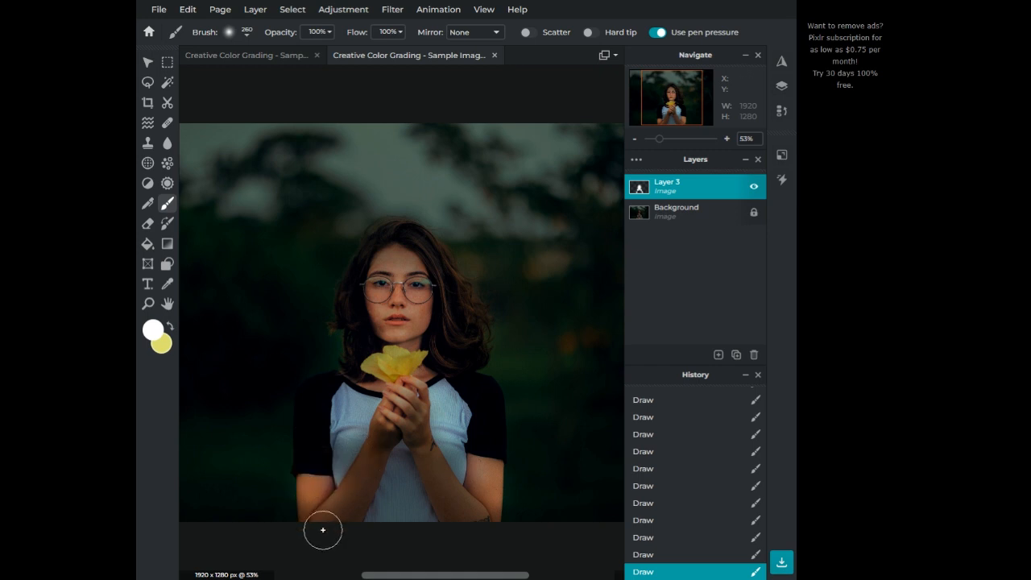
scroll(407, 338, down, 3)
scroll(397, 335, down, 1)
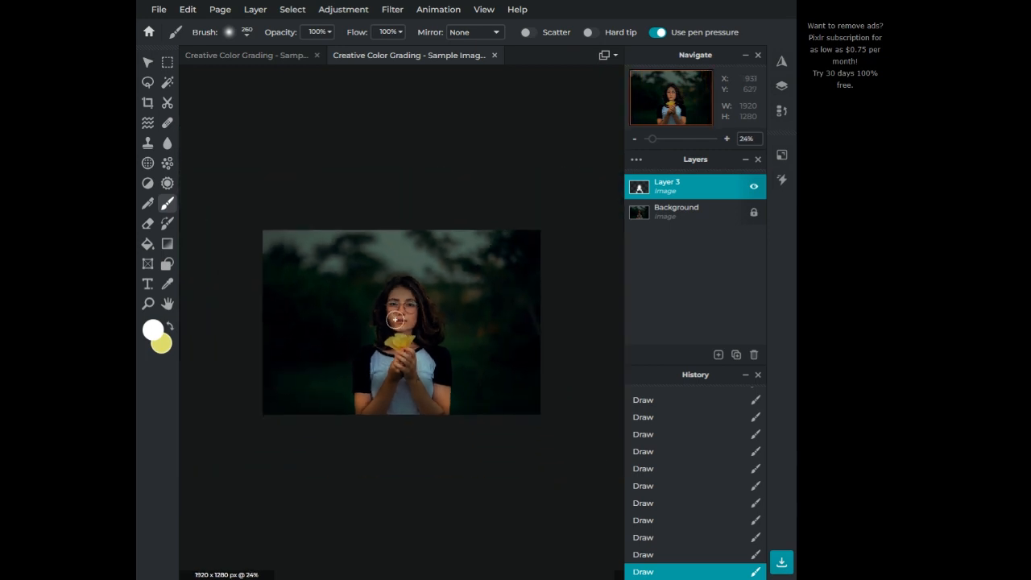
scroll(397, 335, up, 2)
Merge all visible layers into one and add a new empty layer above it.
click(653, 187)
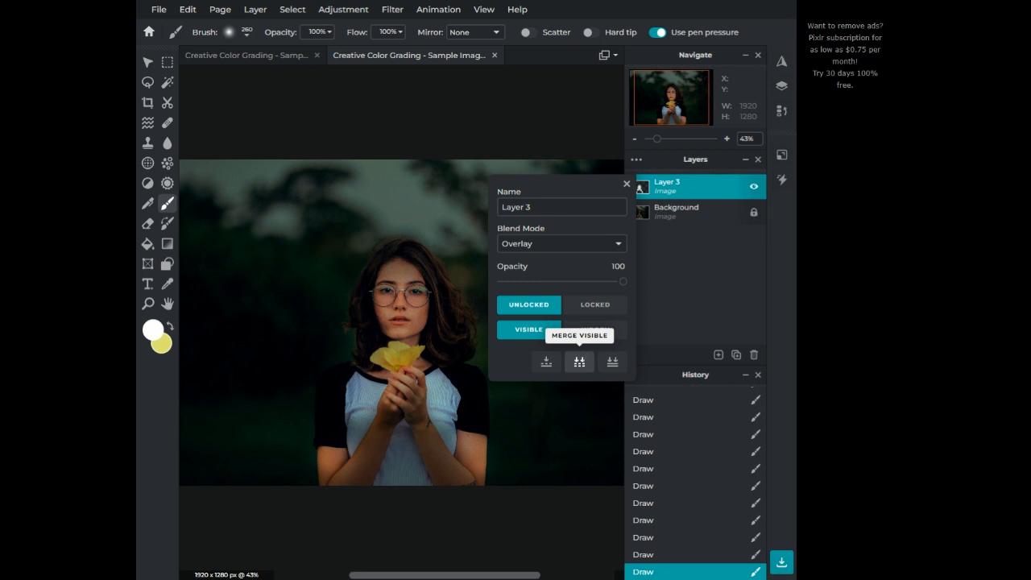
click(580, 362)
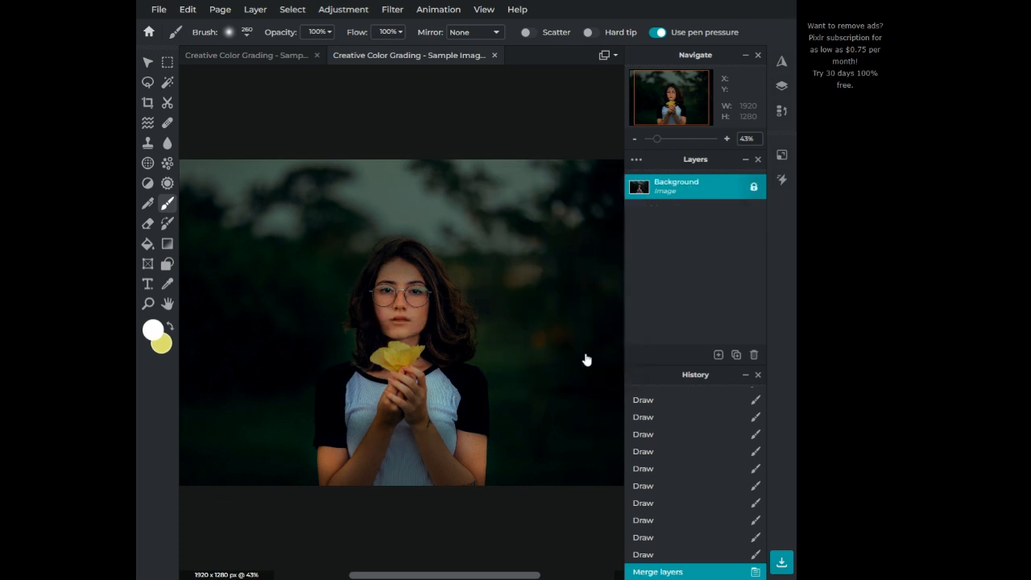
click(718, 355)
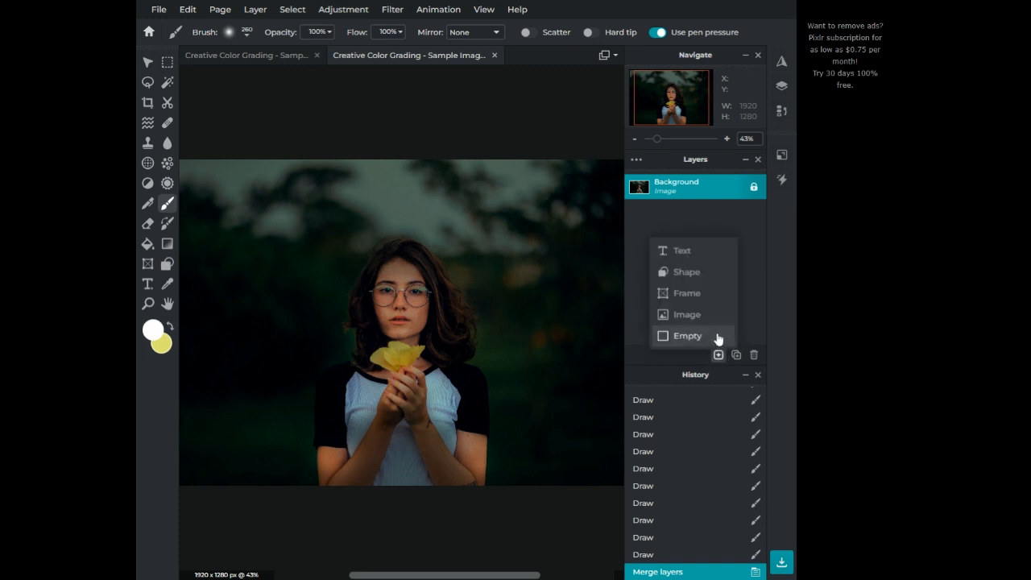
click(717, 337)
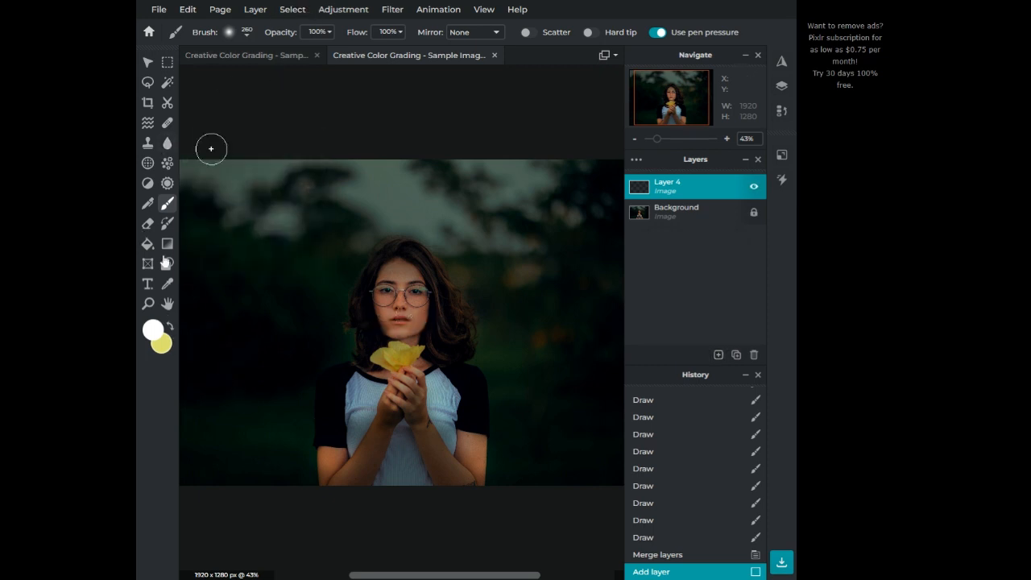
Paint a soft white dab on the flower's upper center on Layer 4 and set the layer's blend mode to Overlay.
scroll(398, 359, up, 5)
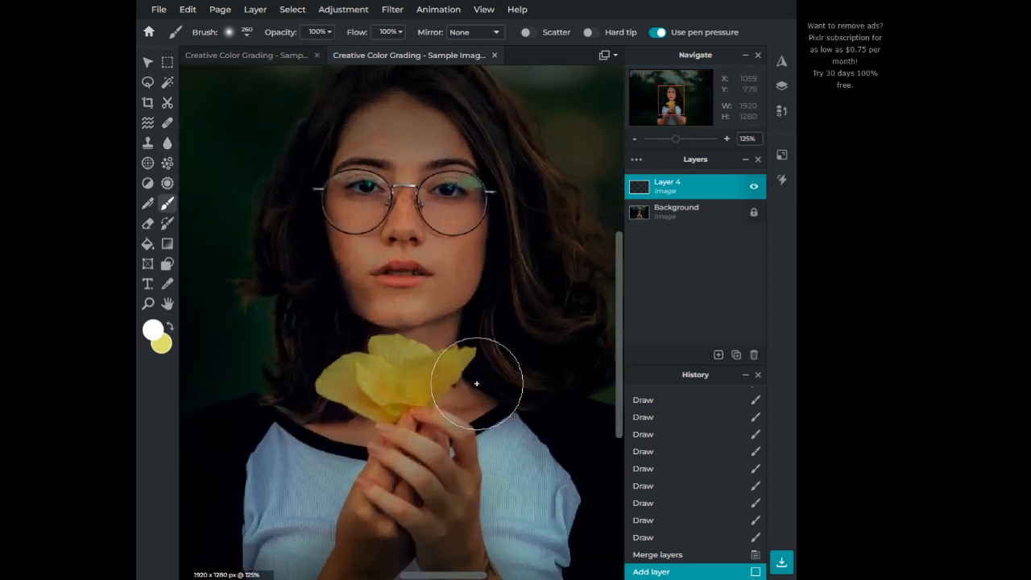
click(414, 359)
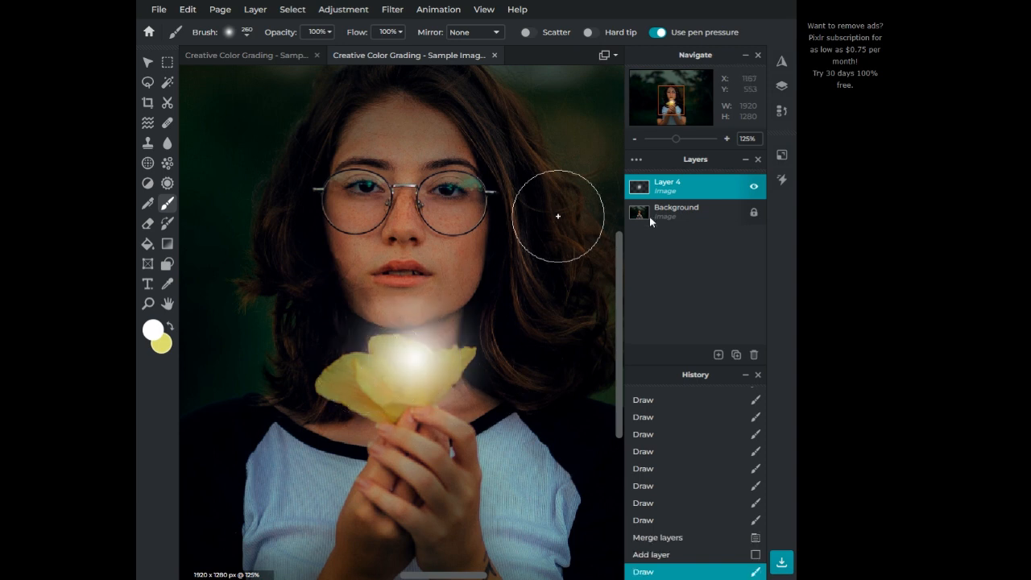
click(670, 187)
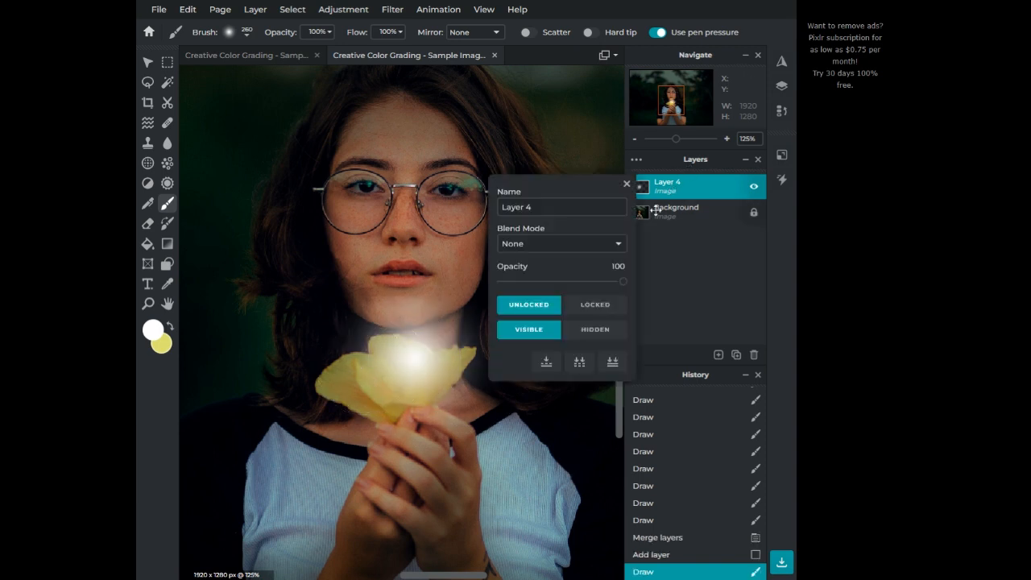
click(612, 260)
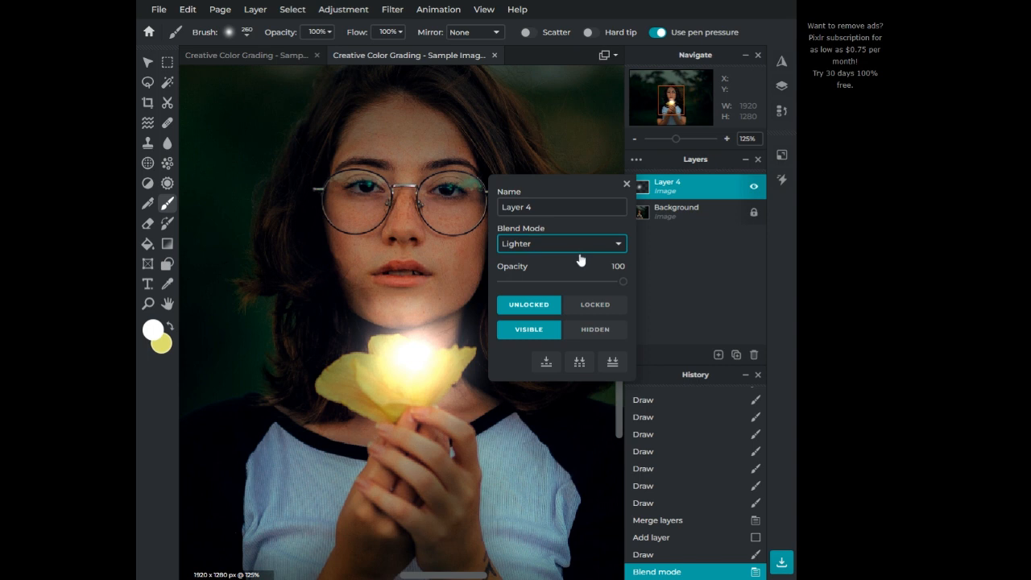
key(Down)
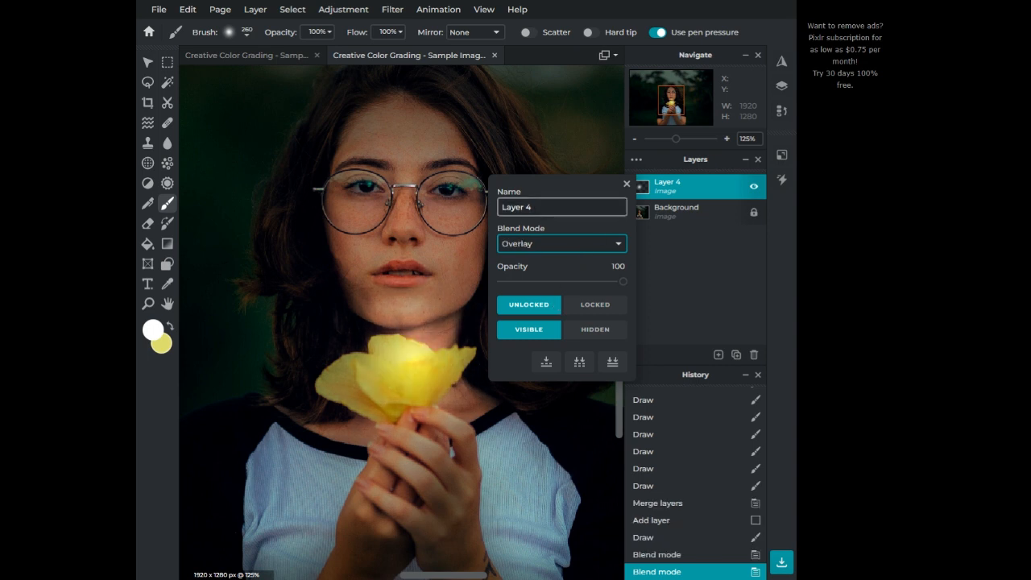
click(626, 183)
Brighten the flower's remaining petals on both sides and its top edge with soft white dabs.
click(336, 385)
click(373, 379)
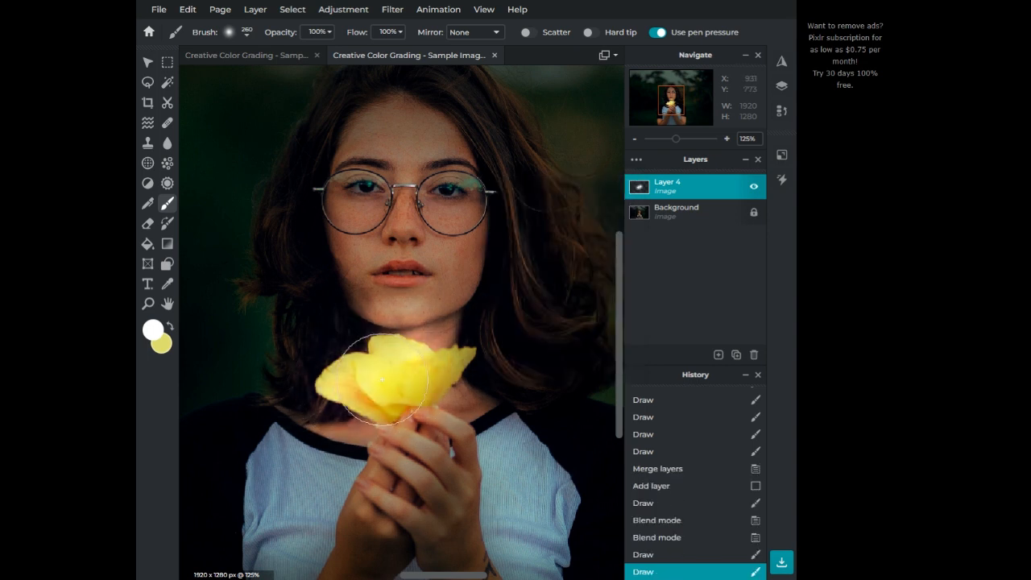
click(460, 369)
click(435, 331)
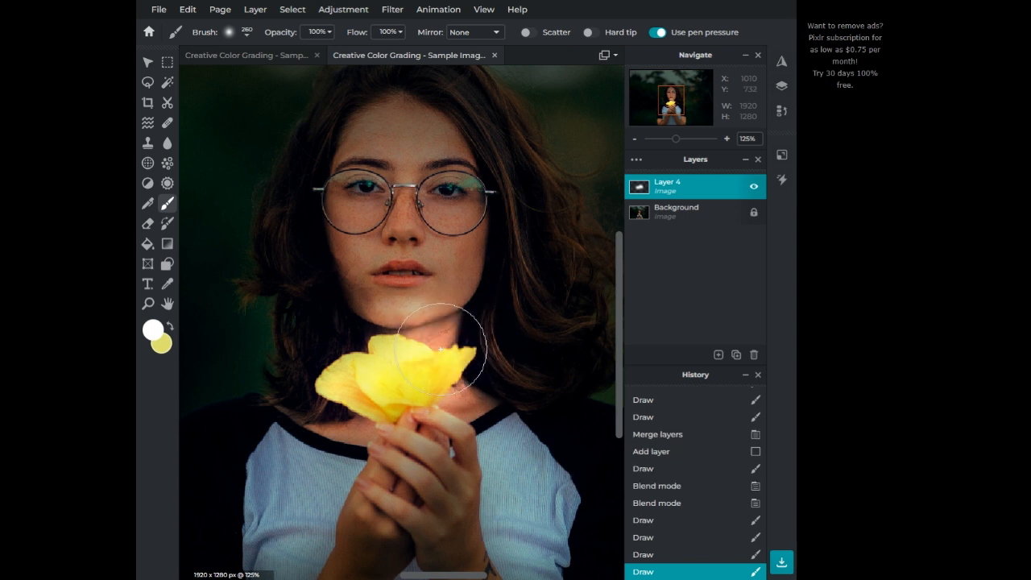
Dab soft white on Layer 4 over the woman's chin, jaw, mouth and right cheek.
scroll(450, 305, up, 1)
click(444, 302)
click(380, 291)
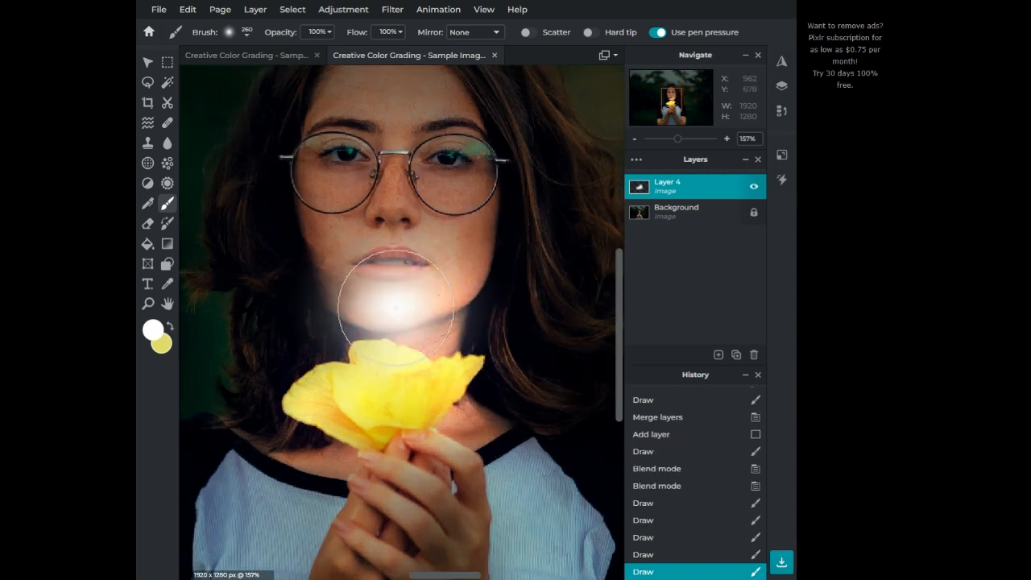
click(348, 269)
click(323, 260)
click(323, 260)
click(359, 245)
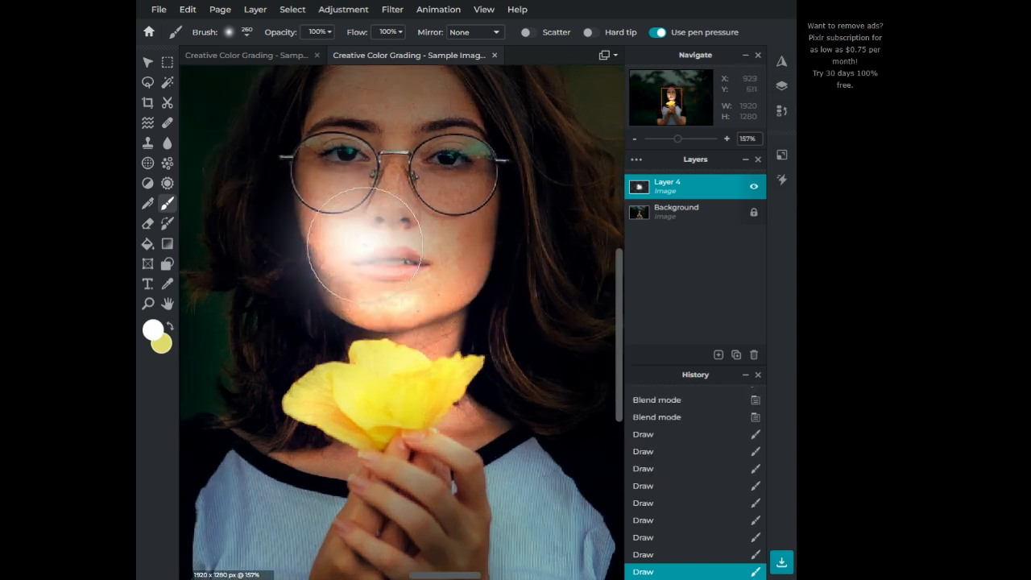
Brighten the woman's nose area, left cheek, outer face edges and the hair on both sides with soft white dabs.
click(415, 246)
click(465, 239)
click(480, 230)
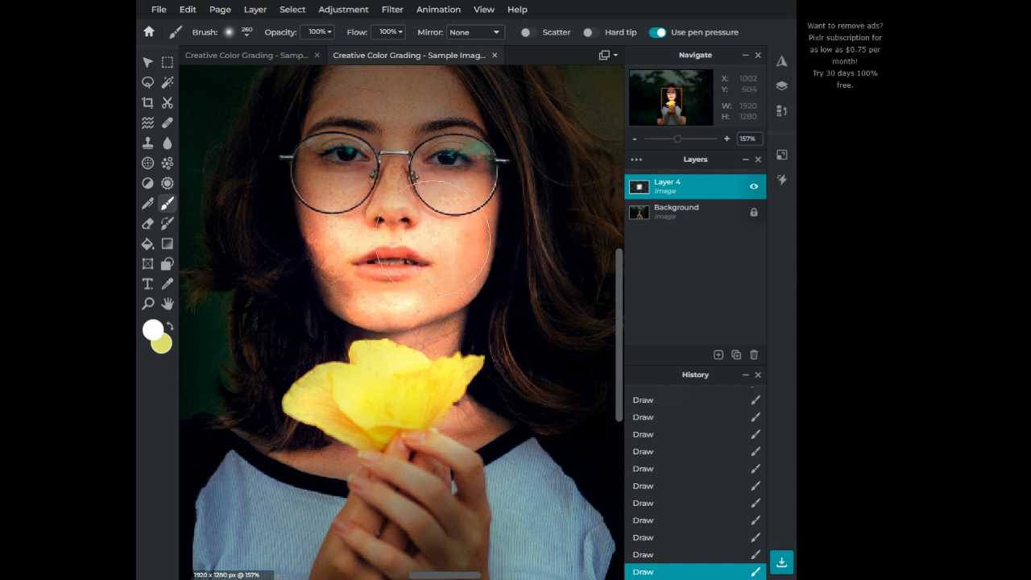
click(318, 235)
click(310, 242)
click(309, 290)
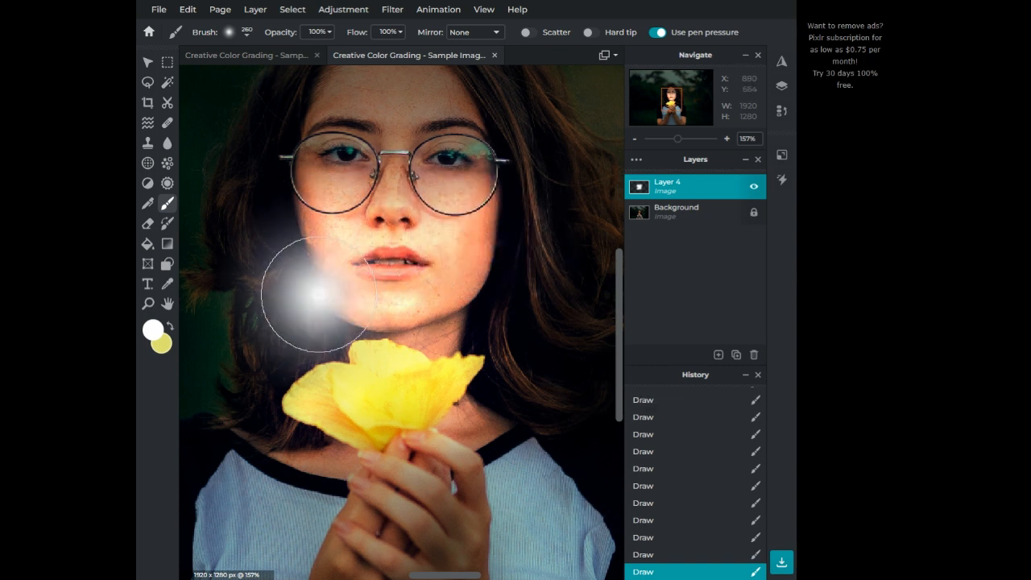
click(535, 283)
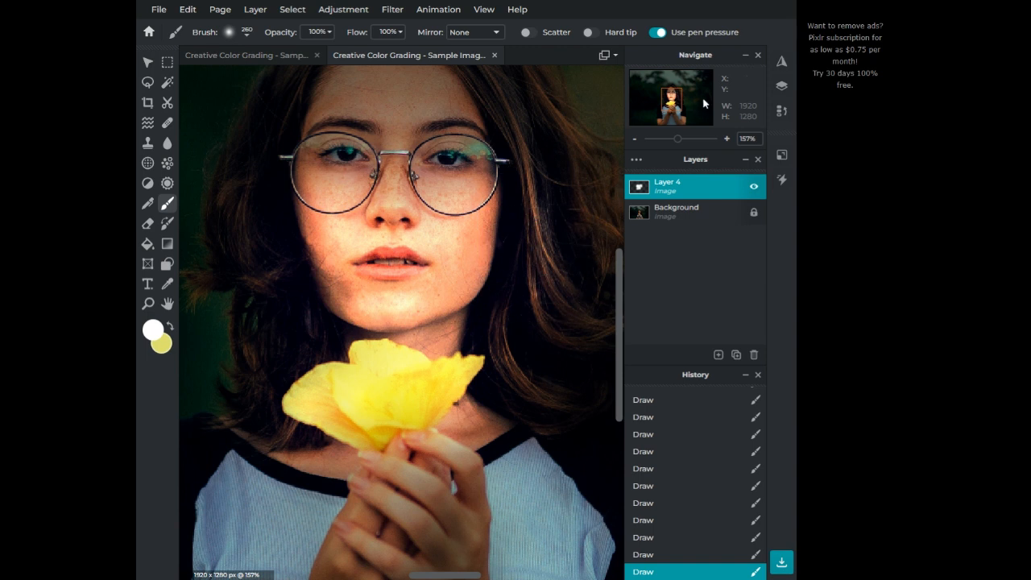
Dab soft white over the skin beside the flower and across the fingers and hands holding it.
drag(666, 97, 669, 103)
click(473, 305)
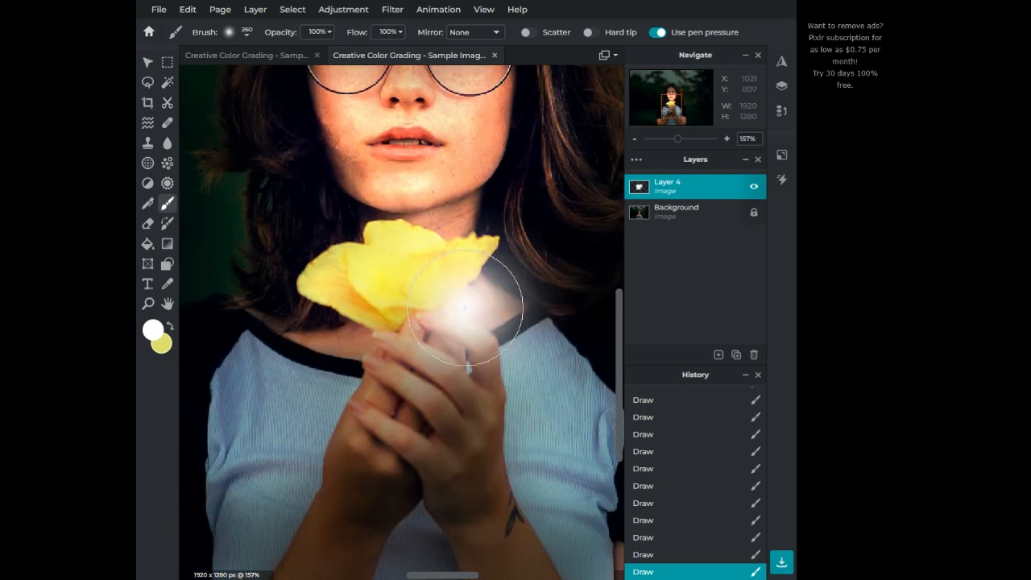
click(424, 348)
click(397, 380)
click(407, 375)
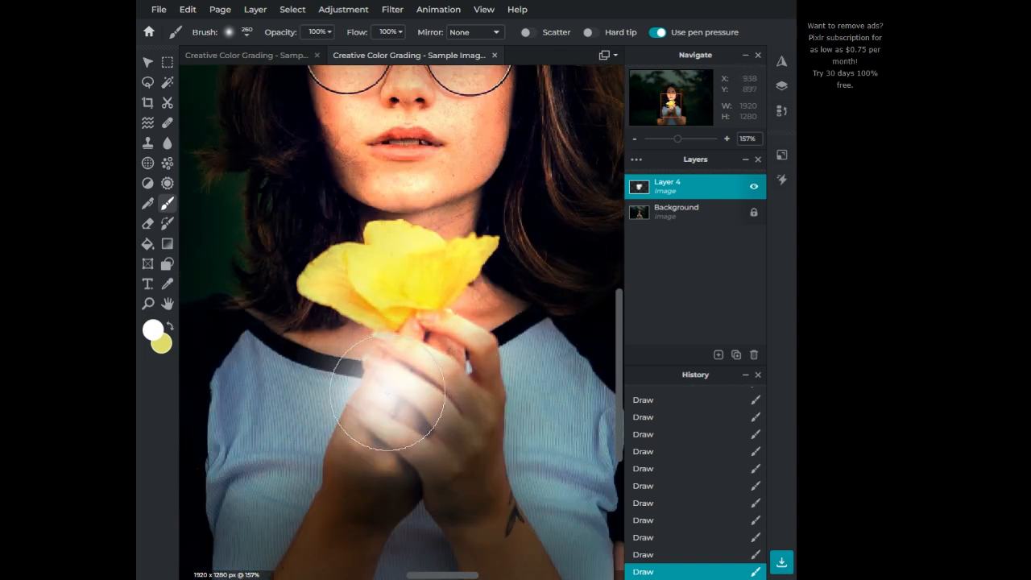
Set Layer 4's opacity to 59 and add a short soft white stroke across the hands.
scroll(451, 334, down, 5)
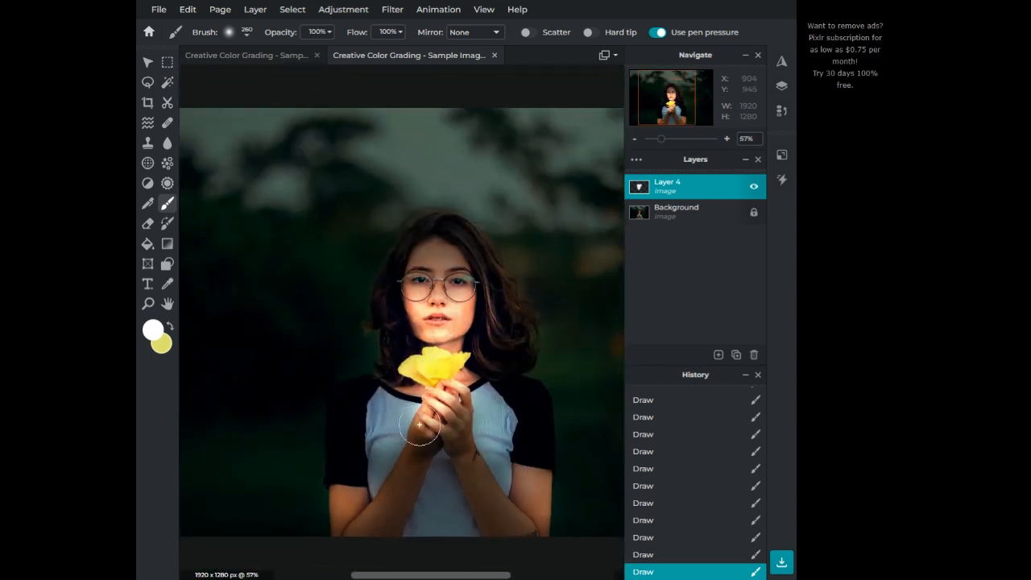
click(708, 187)
drag(617, 284, 584, 288)
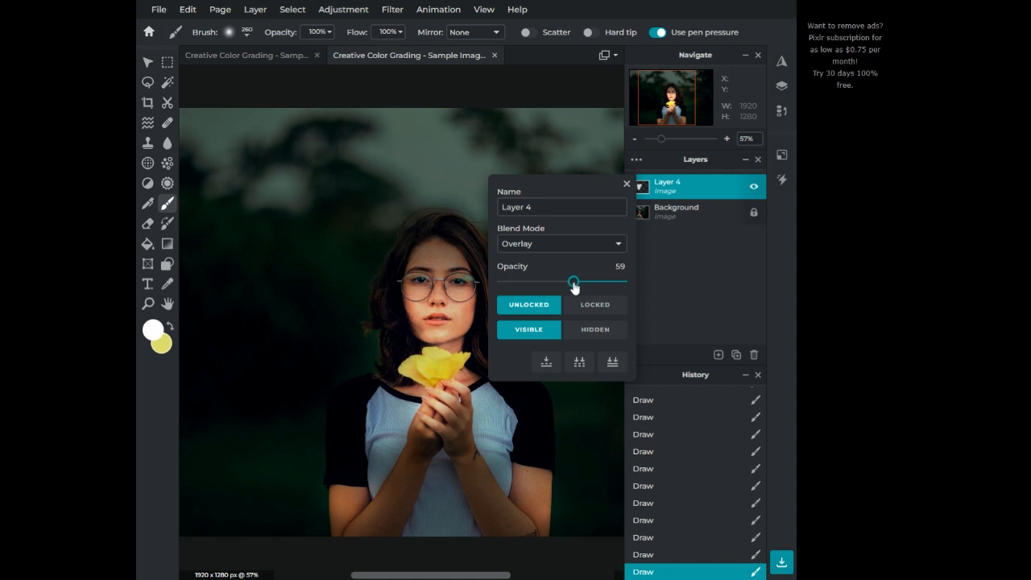
click(632, 192)
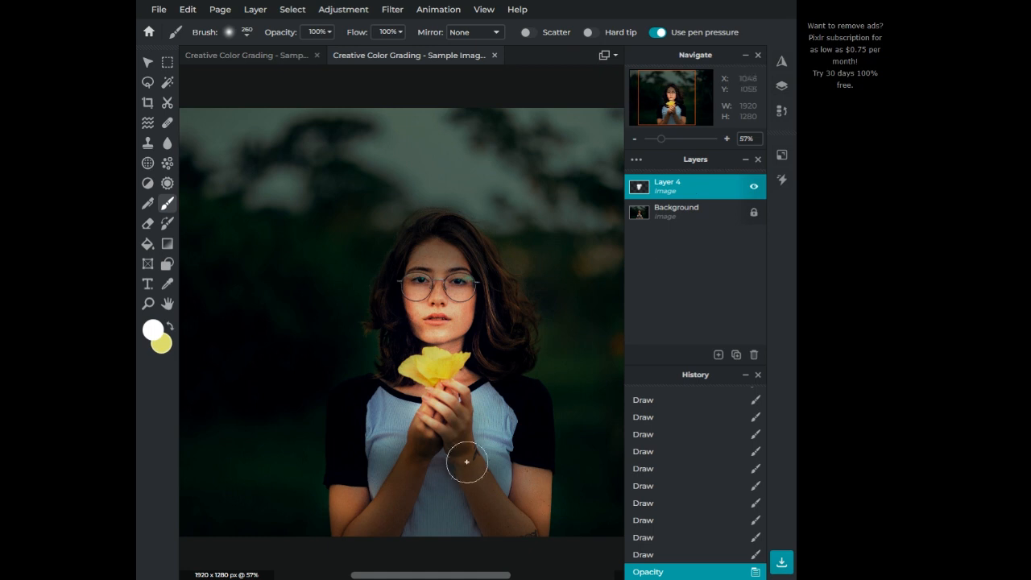
drag(424, 422, 443, 420)
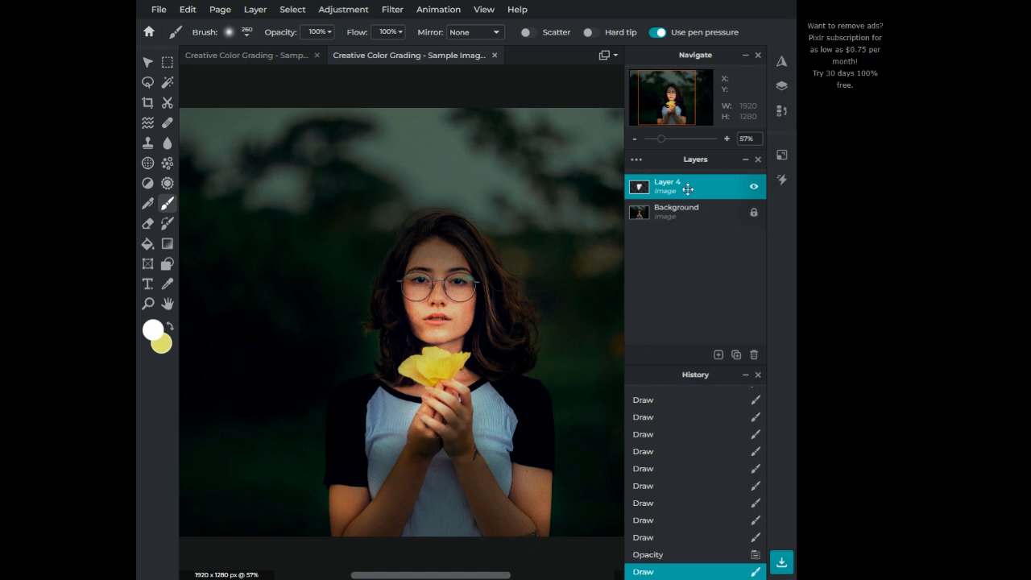
Apply a Temperature and tint adjustment to Layer 4 with the temperature raised to about 33.
click(359, 13)
click(326, 14)
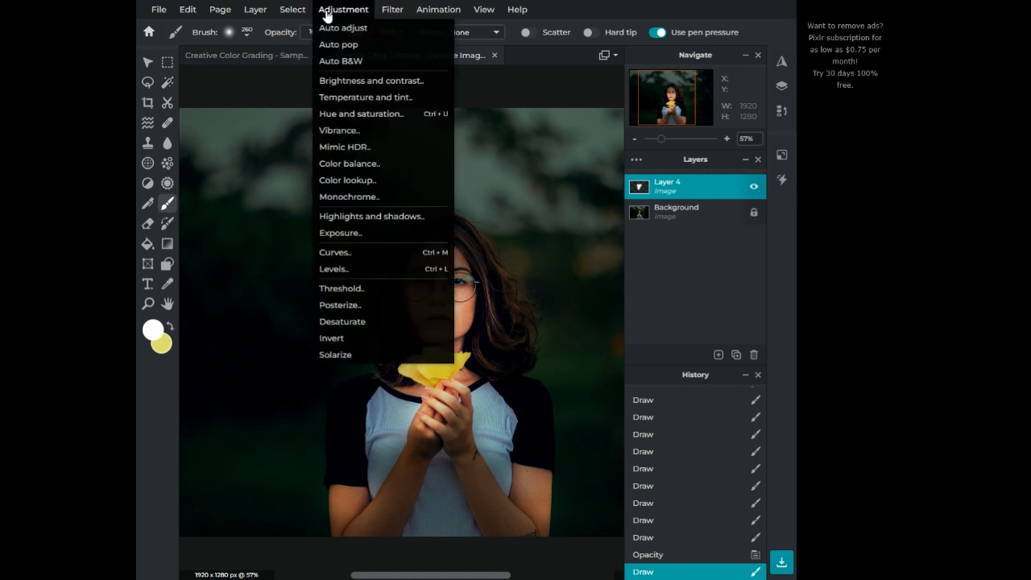
click(369, 98)
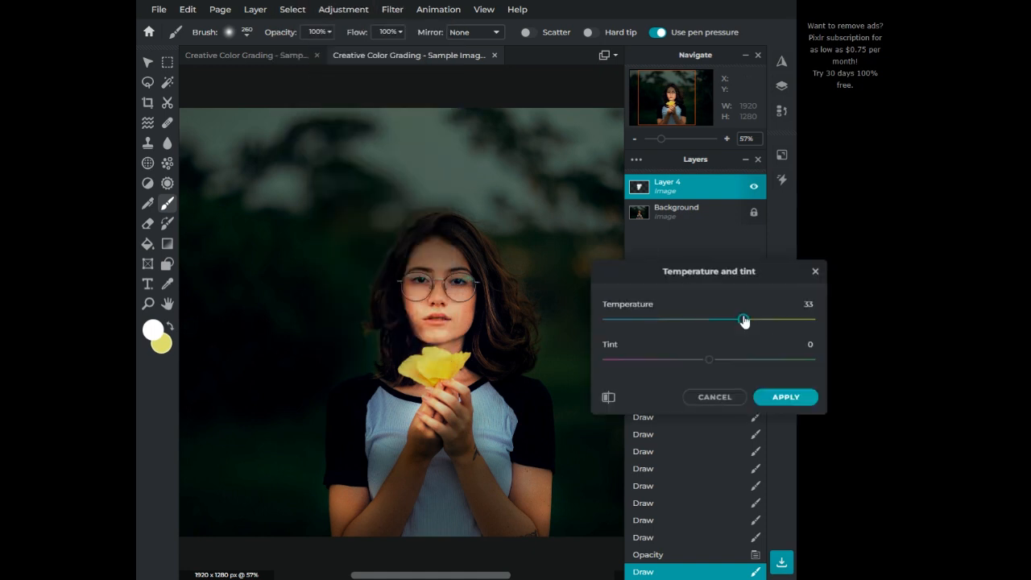
drag(763, 322, 747, 325)
click(792, 398)
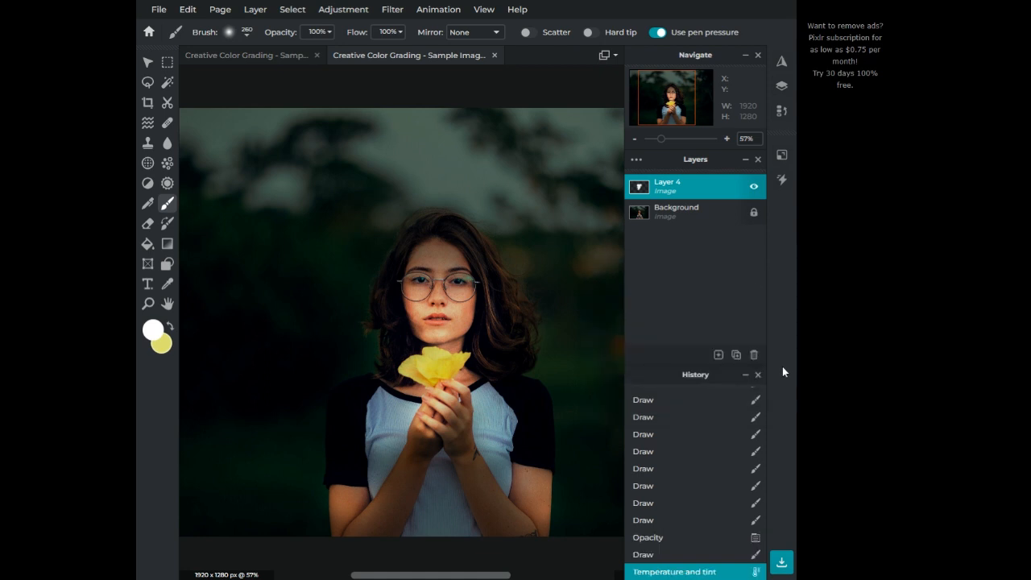
Merge the visible layers into the Background and duplicate the merged layer.
click(701, 191)
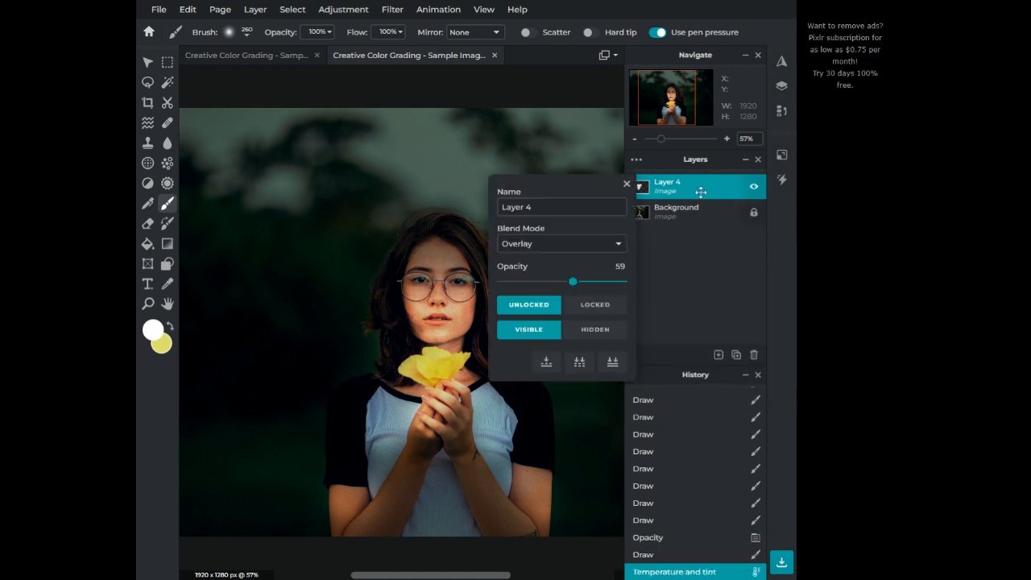
click(580, 361)
scroll(578, 376, down, 3)
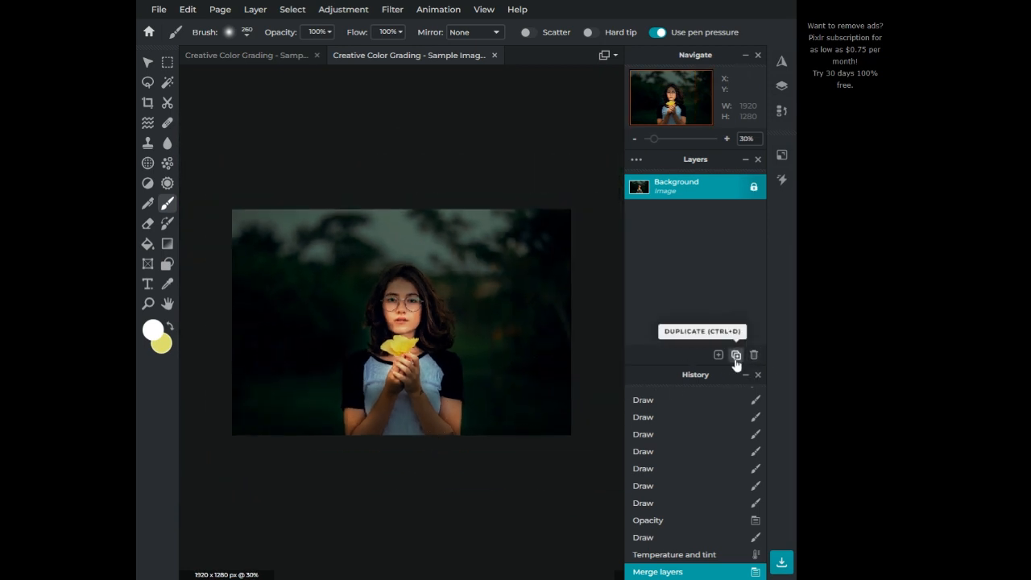
click(736, 355)
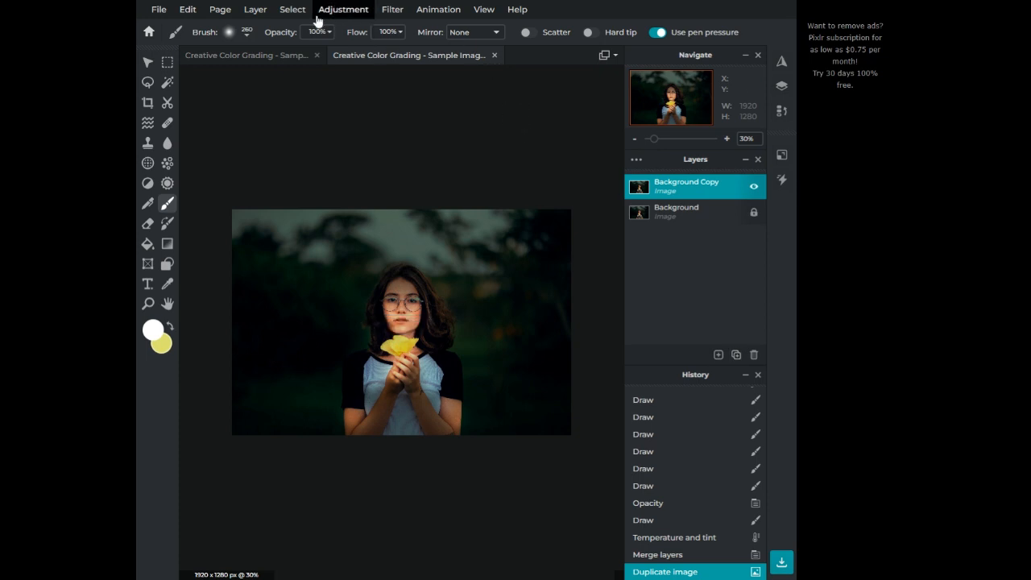
Darken the Background Copy with brightness -64 and contrast 13, and darken it further with Highlights and shadows.
click(147, 62)
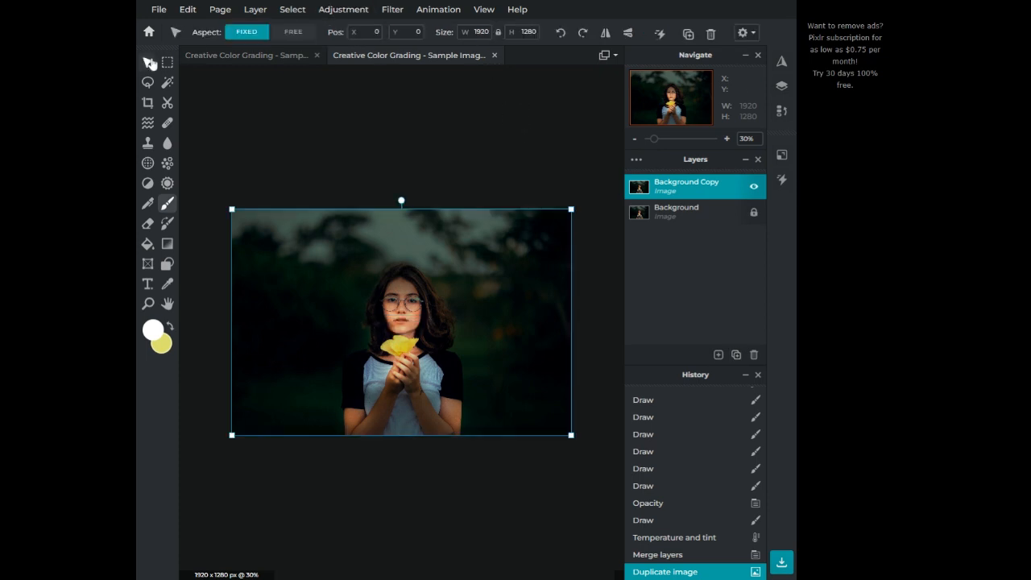
click(355, 13)
click(367, 82)
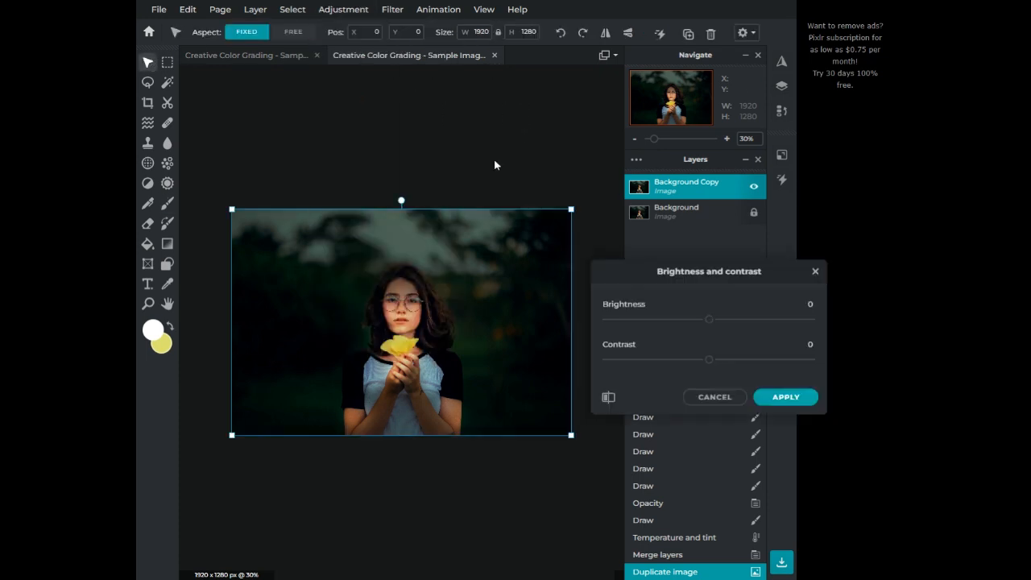
click(643, 319)
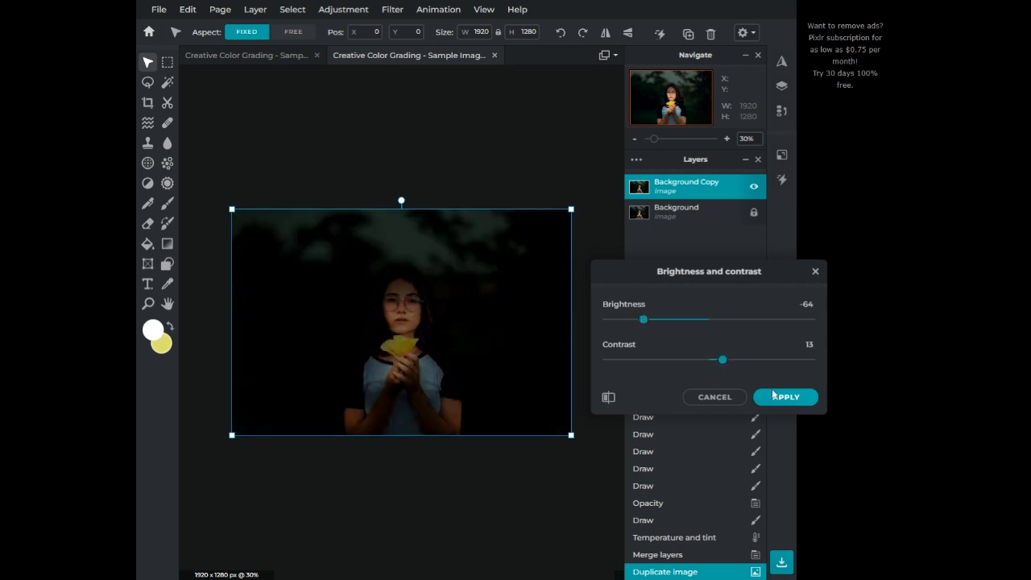
click(346, 10)
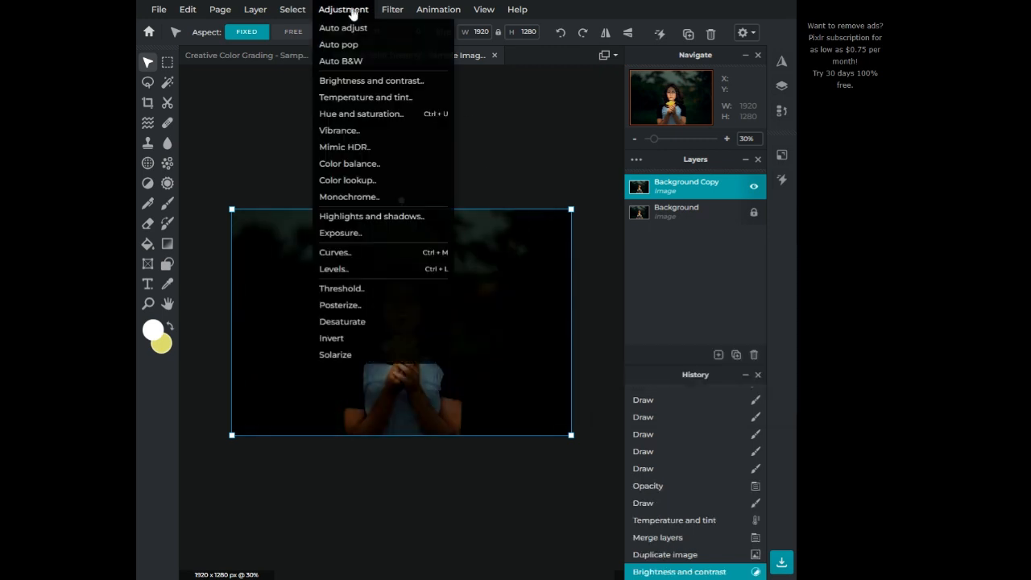
click(394, 220)
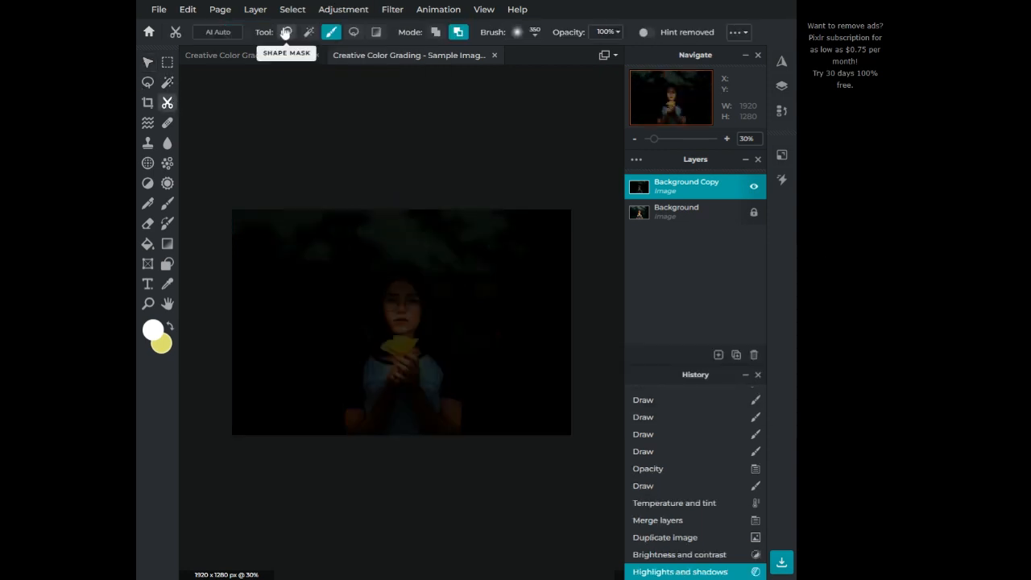
Mask out the entire darkened Background Copy with a rectangular shape mask set to remove from the mask.
click(286, 32)
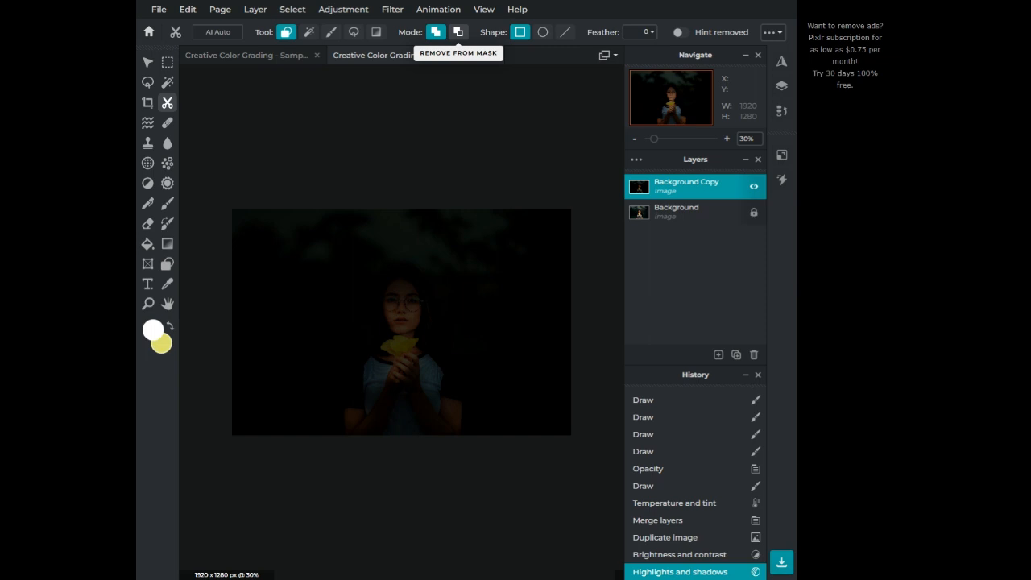
click(458, 32)
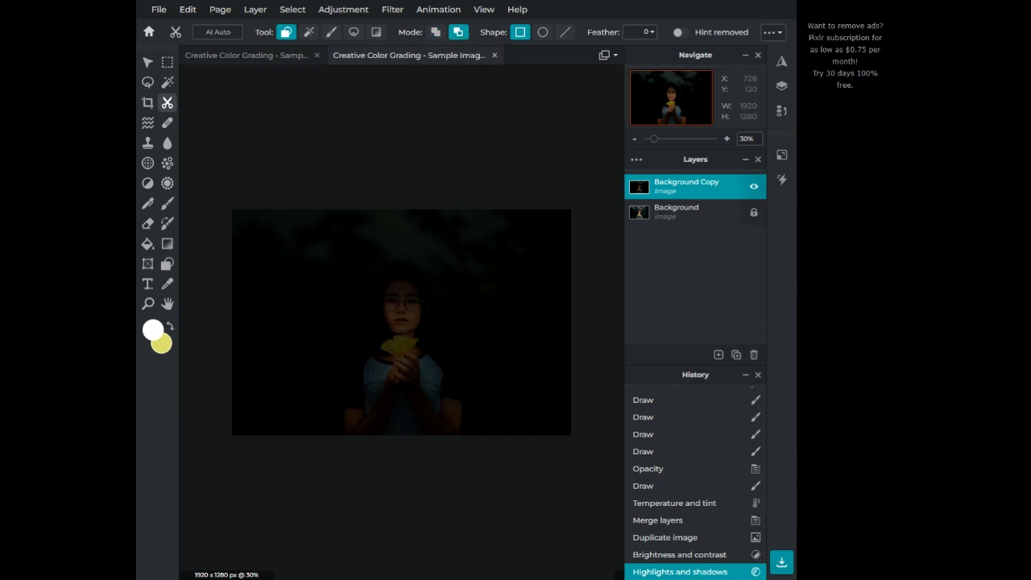
scroll(358, 245, down, 1)
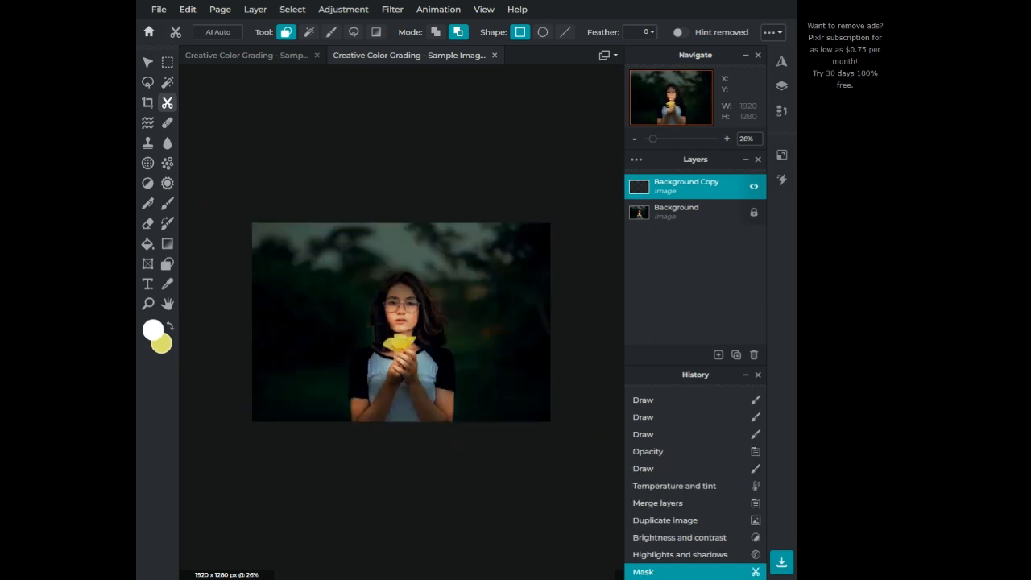
scroll(401, 322, up, 2)
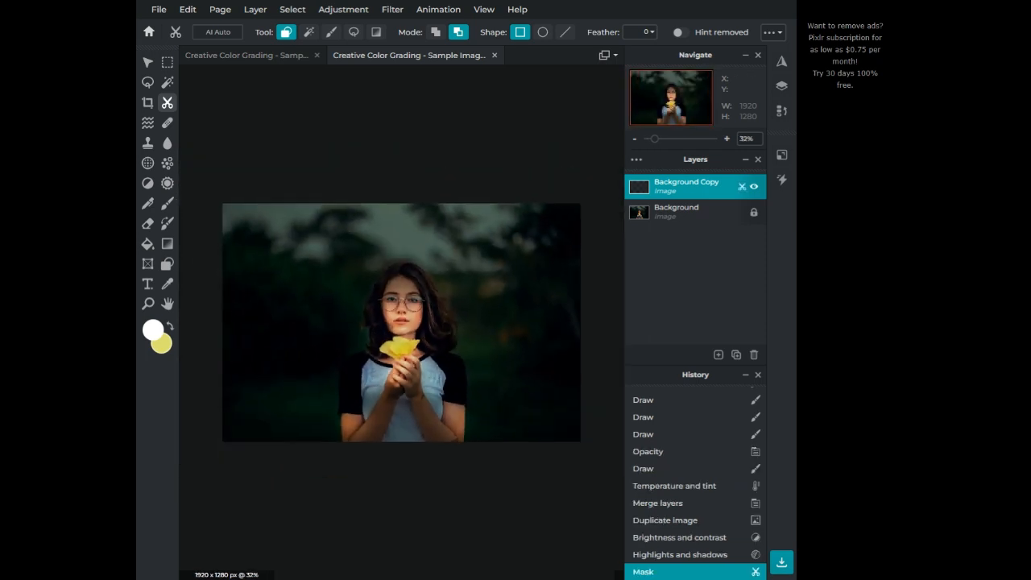
Paint the darkened copy back over the background around the woman with a soft 960 px mask brush at 51% opacity, in add mode.
click(328, 32)
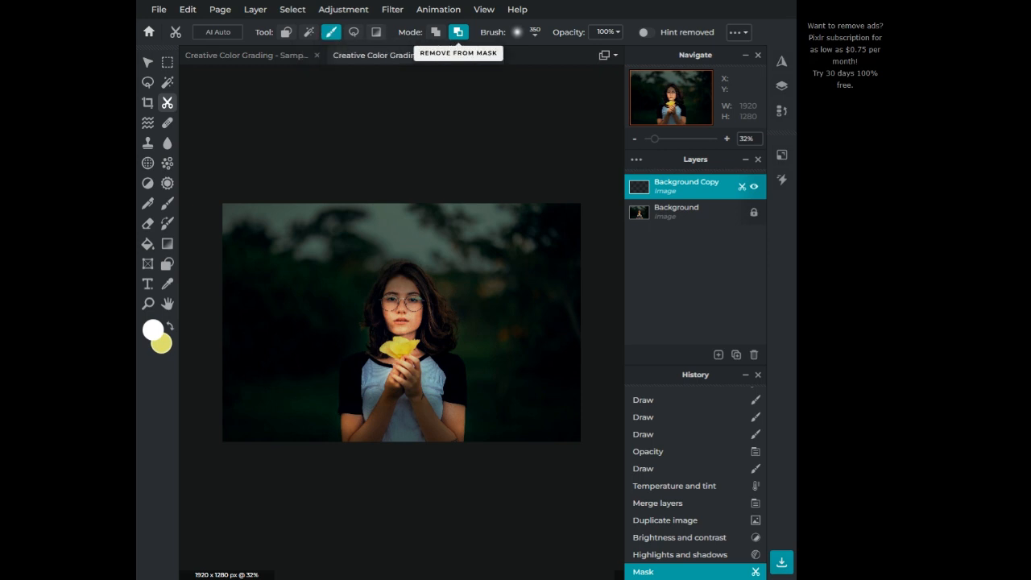
click(436, 32)
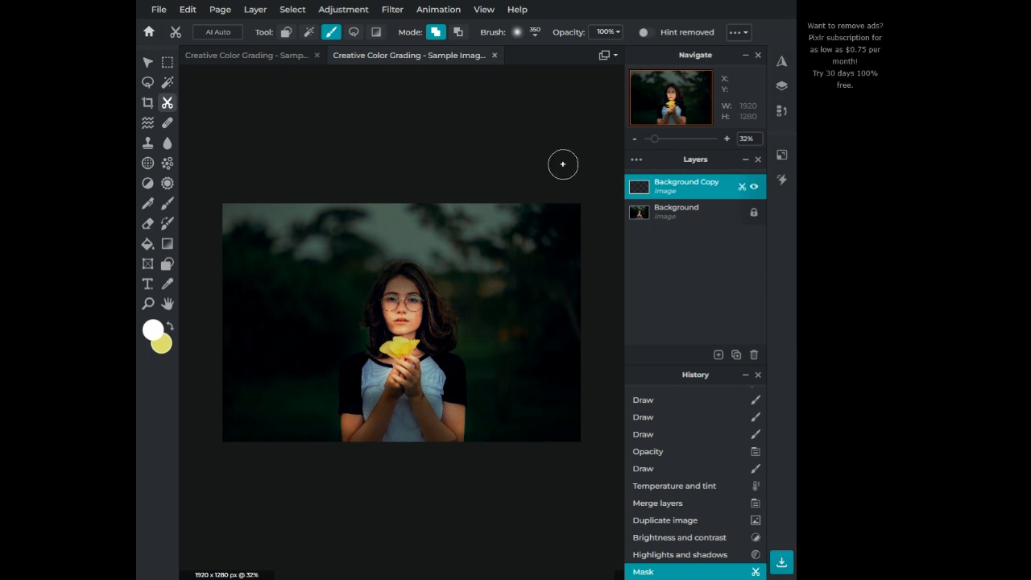
click(518, 33)
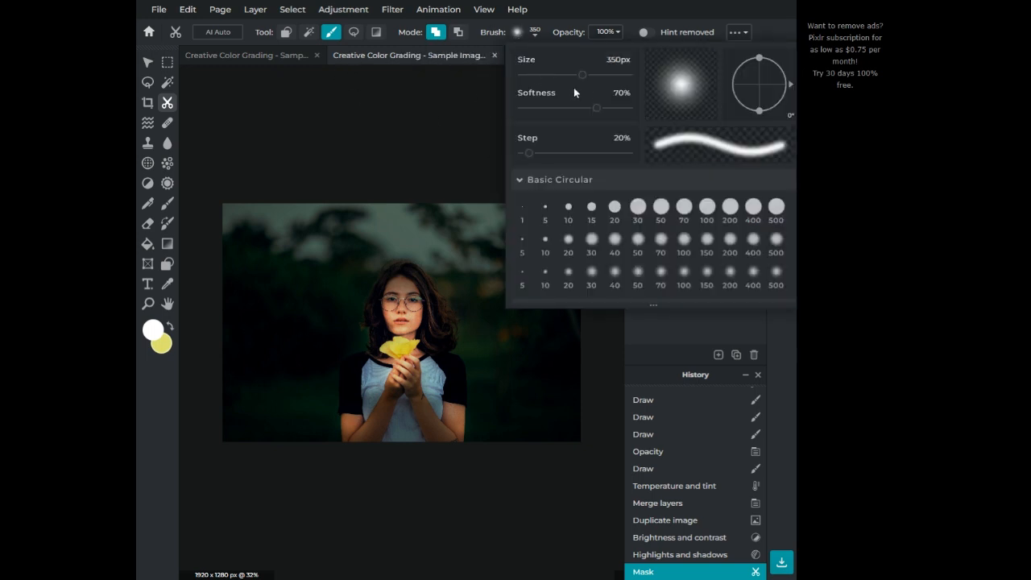
click(413, 80)
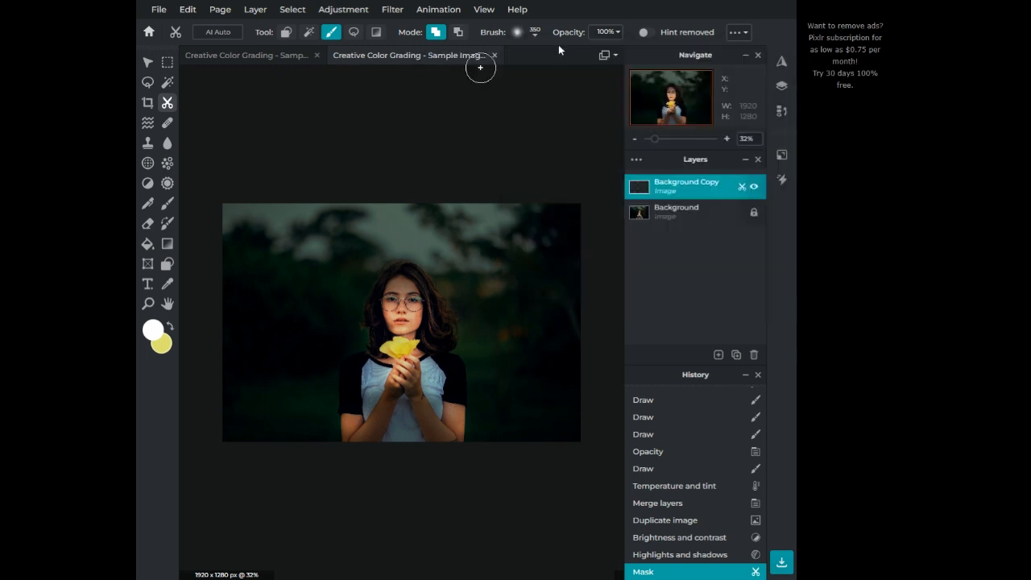
click(606, 34)
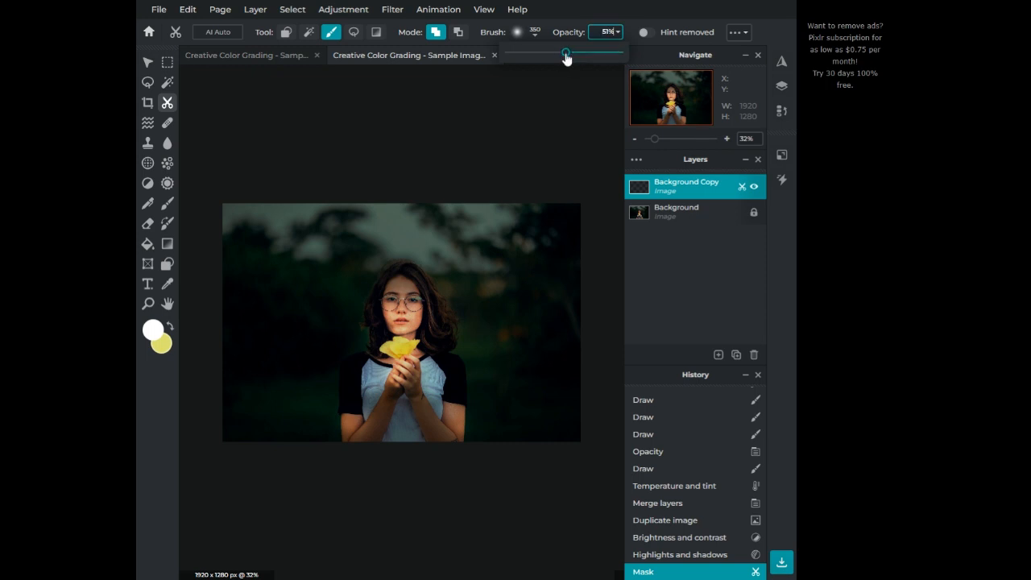
click(520, 33)
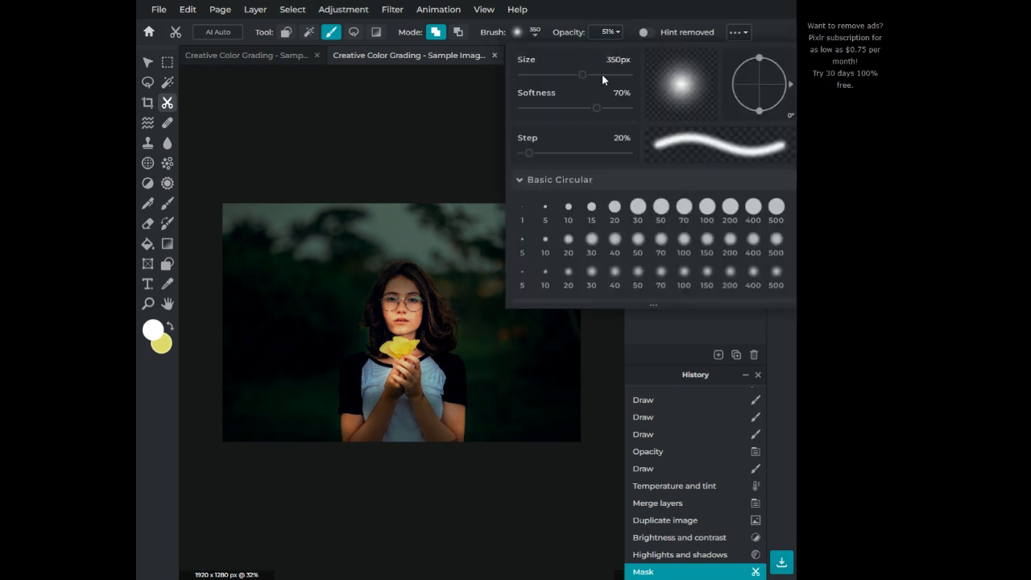
click(290, 170)
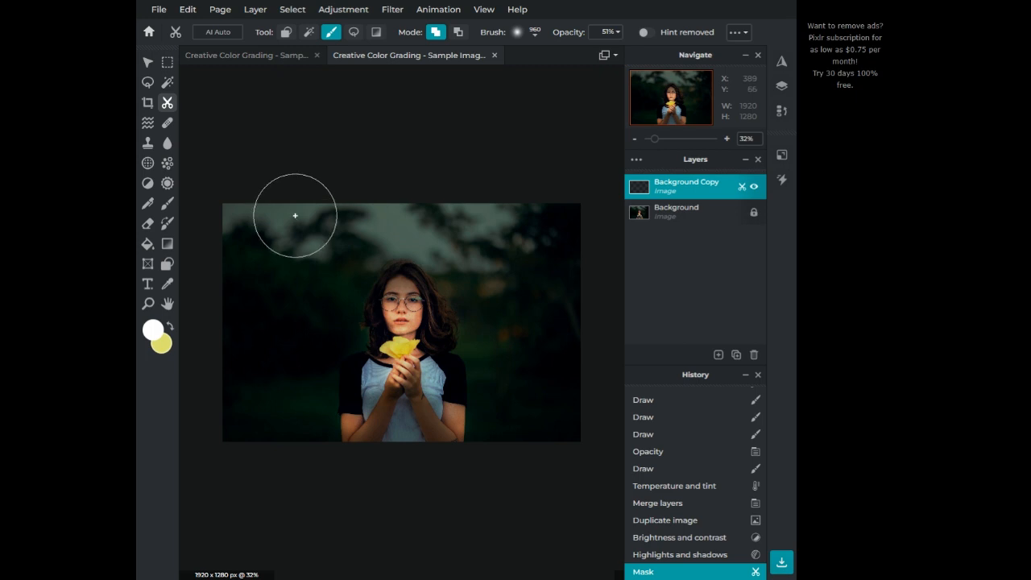
mouse_move(244, 223)
mouse_down()
mouse_move(594, 204)
mouse_move(588, 388)
mouse_move(569, 421)
mouse_move(526, 430)
mouse_move(530, 310)
mouse_move(494, 265)
mouse_up()
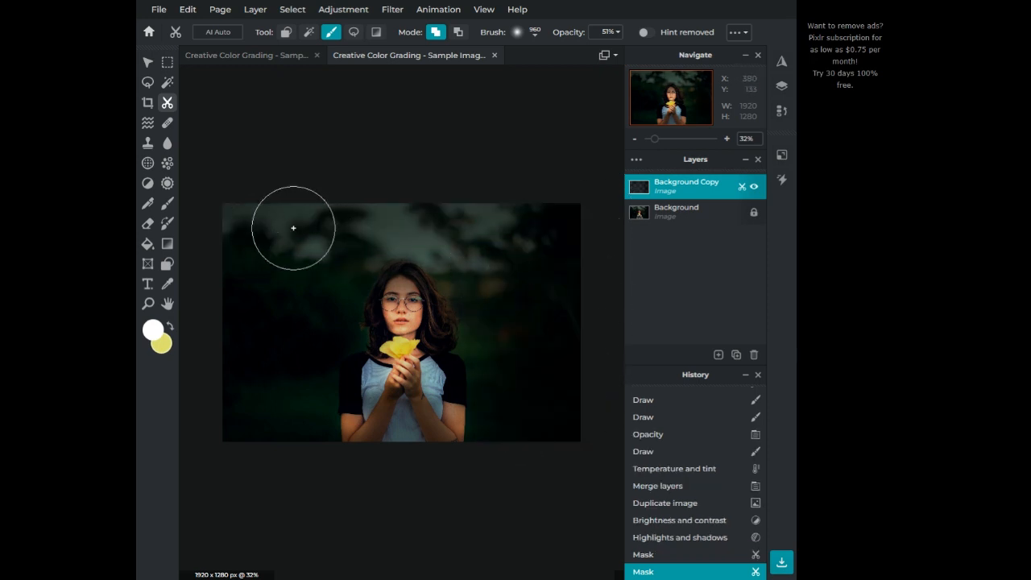
drag(306, 269, 281, 470)
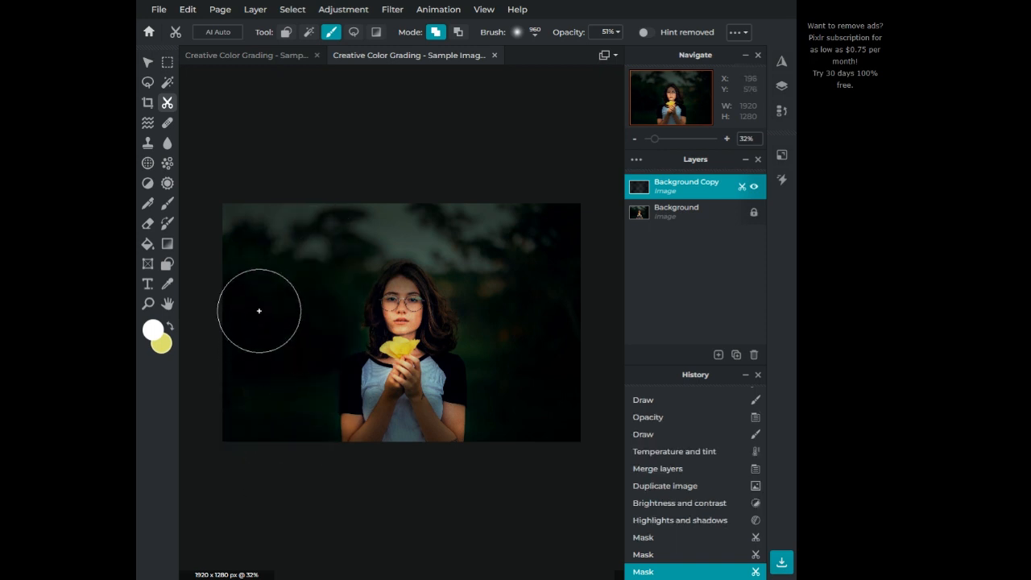
Paint more of the darkened copy into the mask along both sides of the woman and across the sky above her head.
mouse_move(258, 309)
mouse_down()
mouse_move(254, 275)
mouse_move(239, 438)
mouse_up()
drag(313, 387, 283, 460)
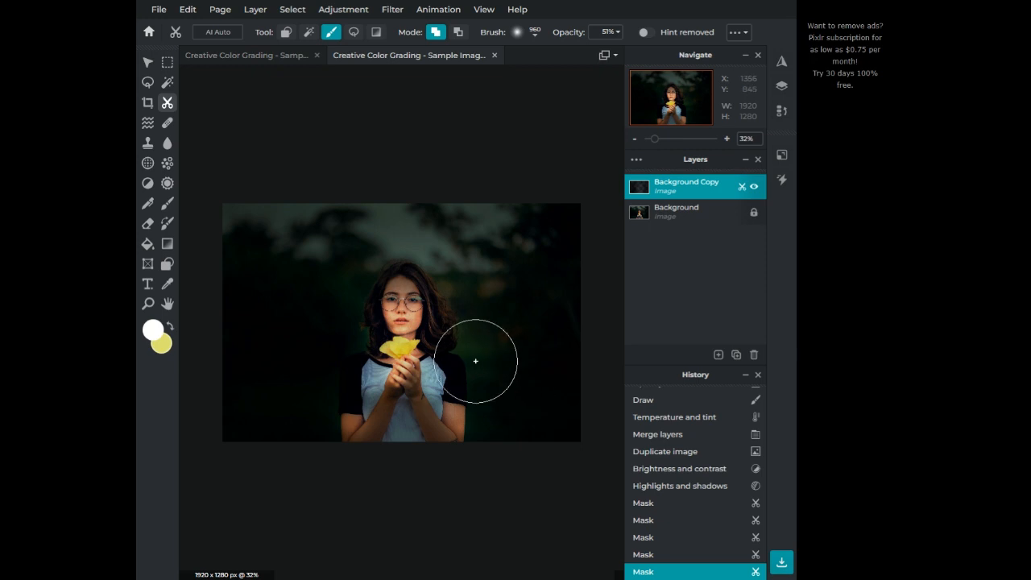
drag(475, 357, 489, 458)
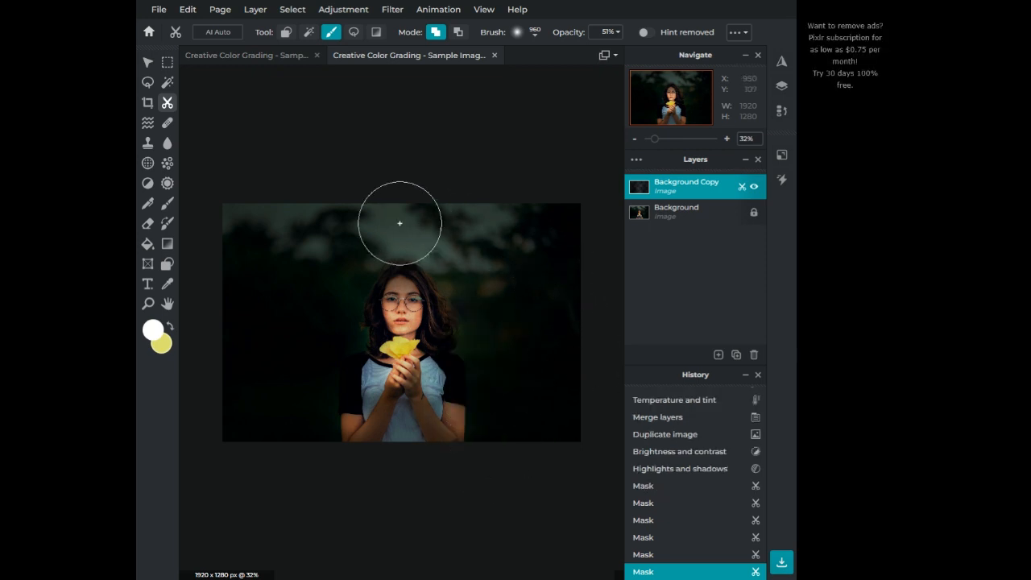
mouse_move(358, 222)
mouse_down()
mouse_move(322, 235)
mouse_move(306, 284)
mouse_move(330, 304)
mouse_move(333, 325)
mouse_move(379, 320)
mouse_up()
mouse_move(480, 290)
mouse_down()
mouse_move(467, 263)
mouse_move(487, 292)
mouse_up()
drag(488, 342, 491, 353)
mouse_move(524, 200)
mouse_down()
mouse_move(438, 194)
mouse_move(338, 211)
mouse_up()
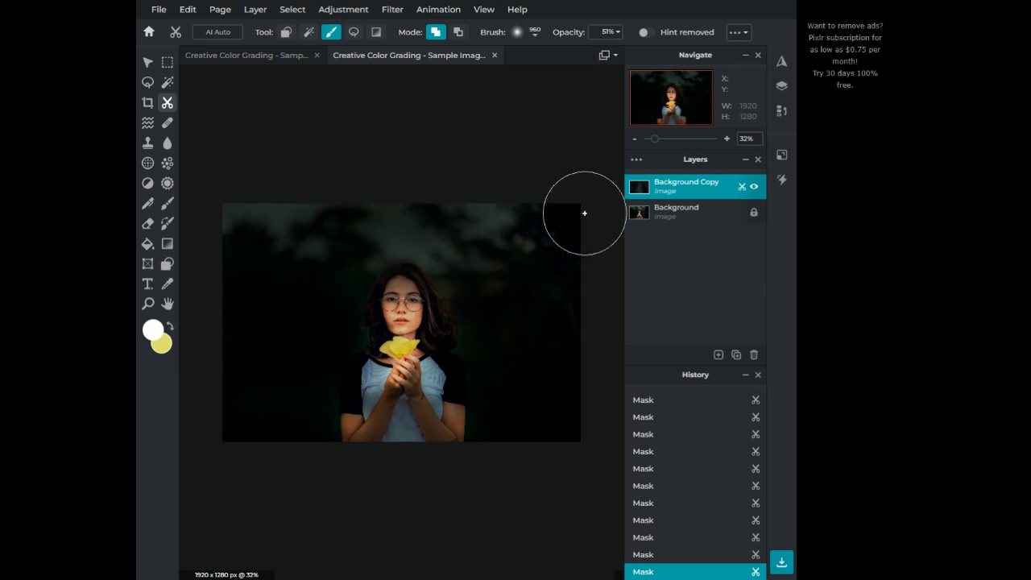
Deepen the darkening with further mask brush dabs above the woman's head and beside her hair and shoulders.
scroll(464, 224, up, 2)
mouse_move(362, 188)
mouse_down()
mouse_move(172, 196)
mouse_move(145, 232)
mouse_up()
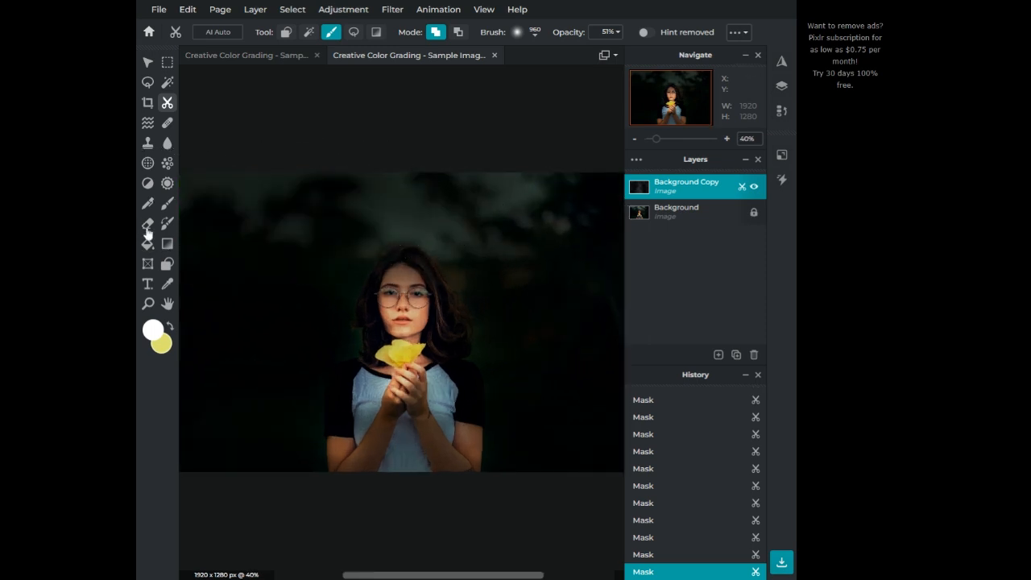
click(488, 267)
click(417, 206)
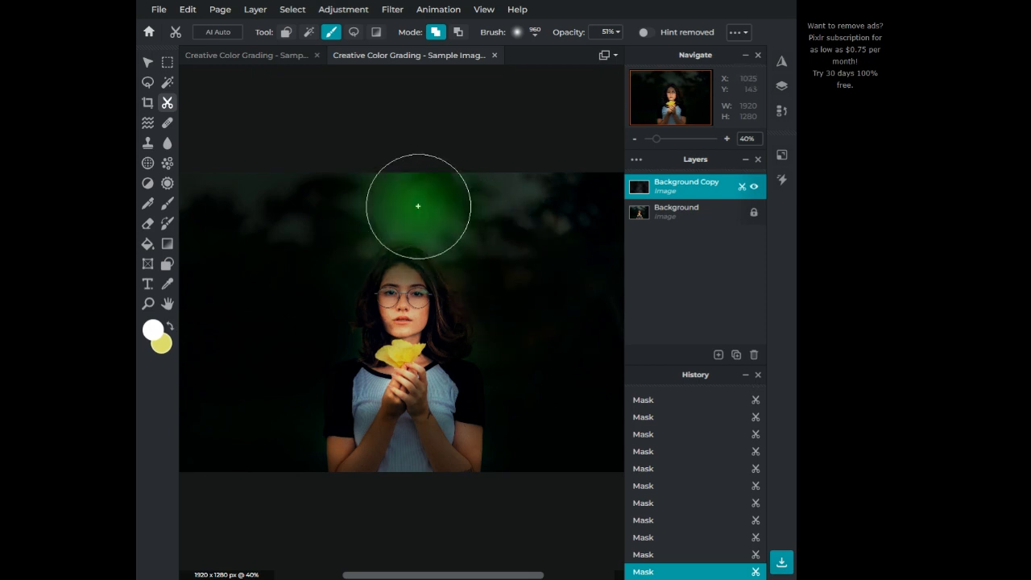
click(315, 297)
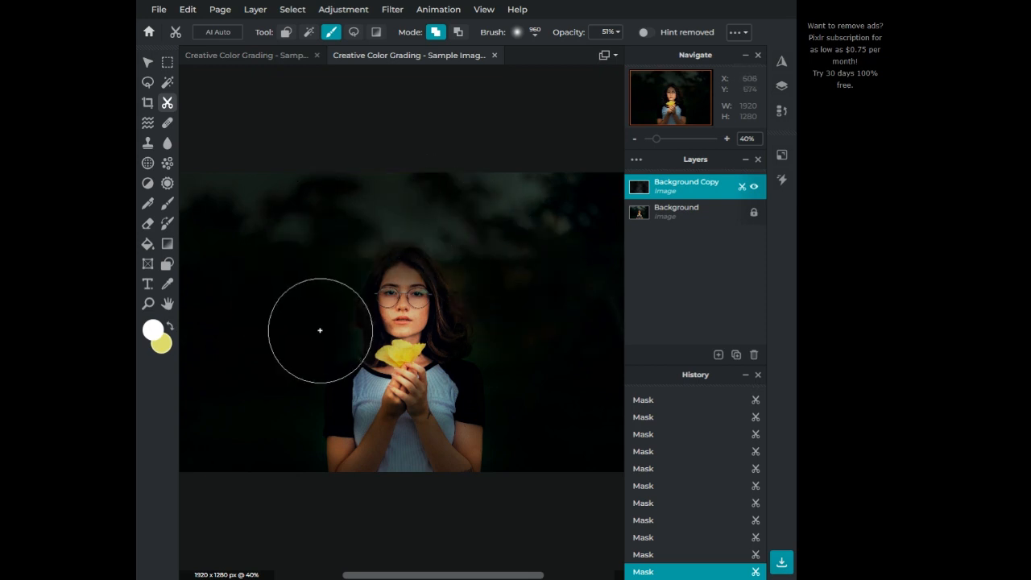
click(317, 330)
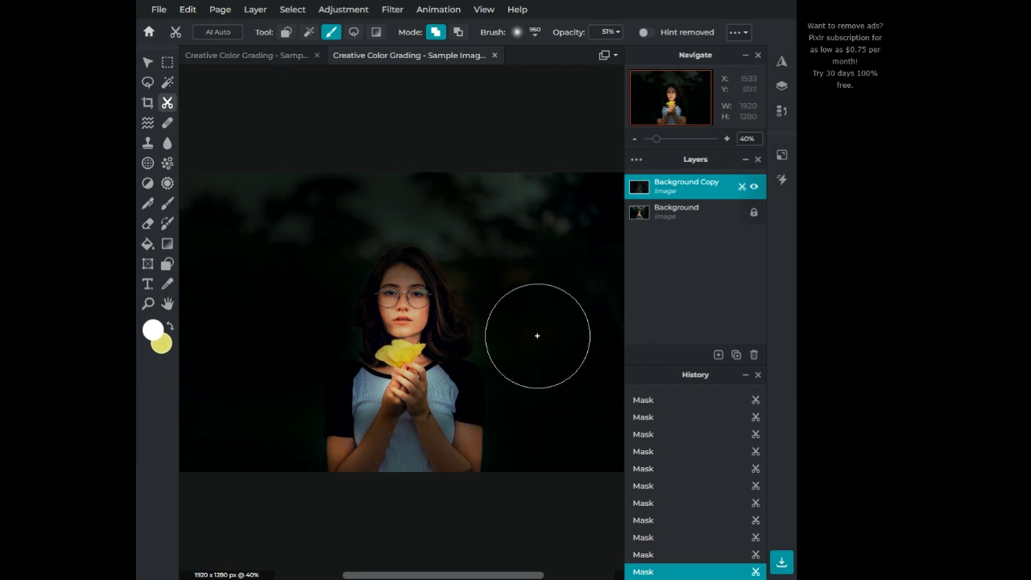
Lower the opacity of the masked Background Copy layer to 80.
scroll(466, 282, down, 2)
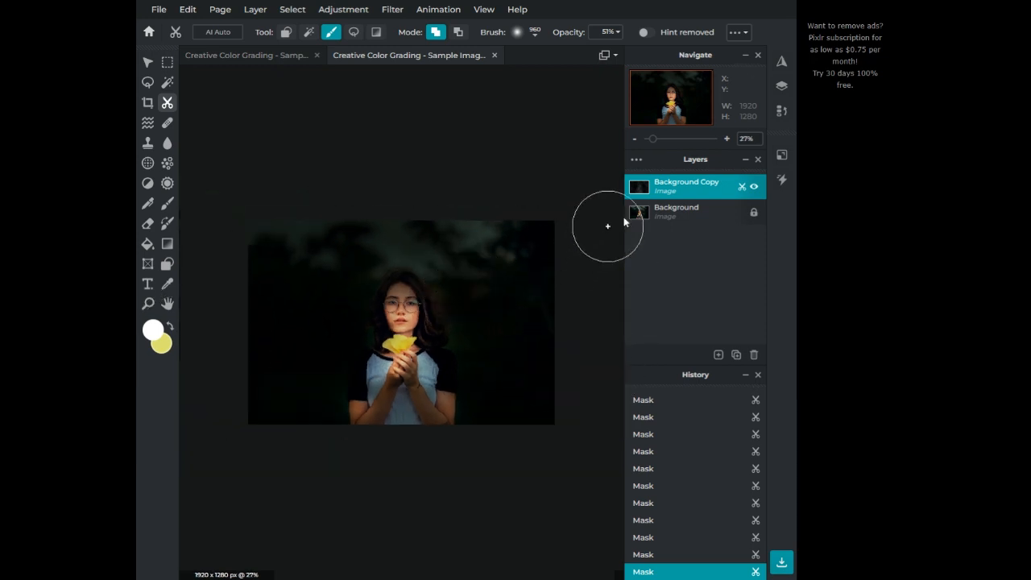
double_click(662, 185)
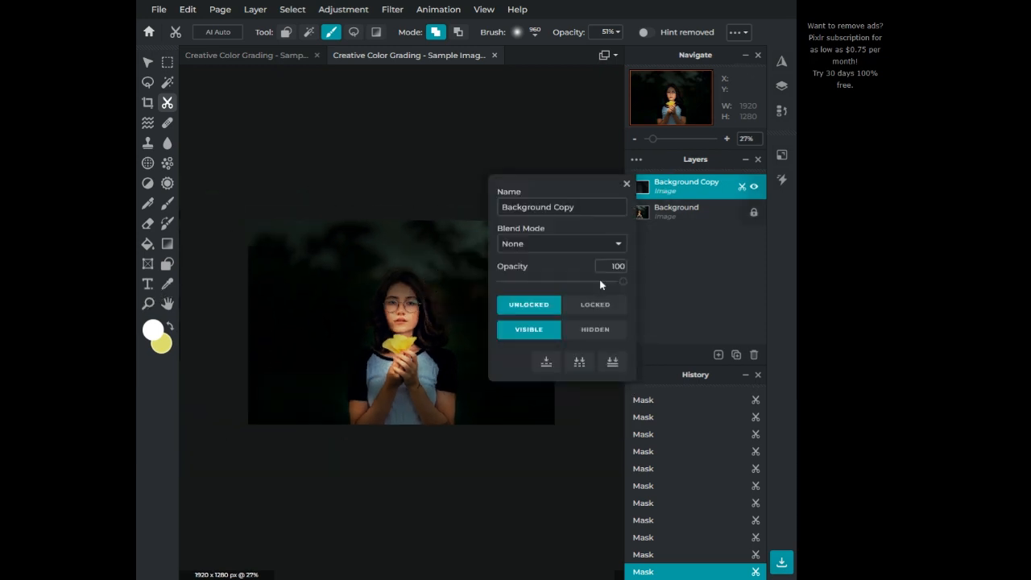
mouse_move(599, 281)
mouse_down()
mouse_move(528, 285)
mouse_move(614, 282)
mouse_move(590, 282)
mouse_move(599, 280)
mouse_up()
click(628, 185)
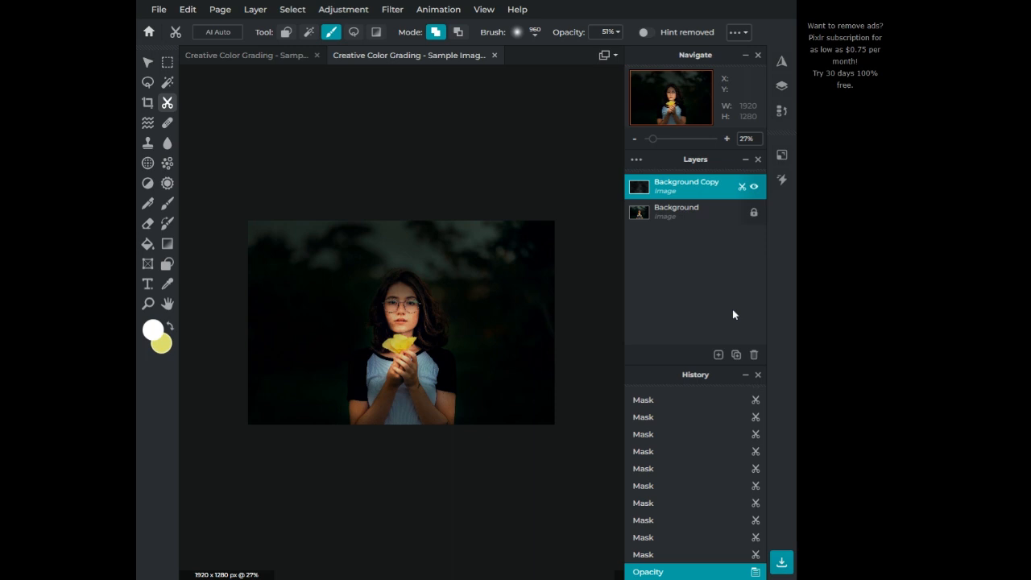
Duplicate the Background Copy, merge the original copy into the Background while the duplicate is hidden, and show the duplicate again.
click(736, 355)
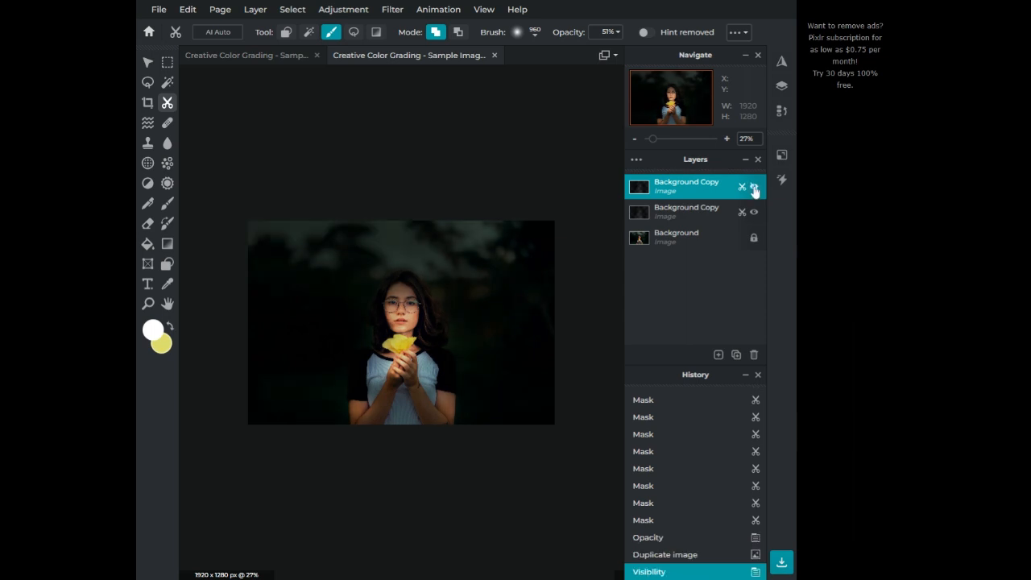
click(679, 220)
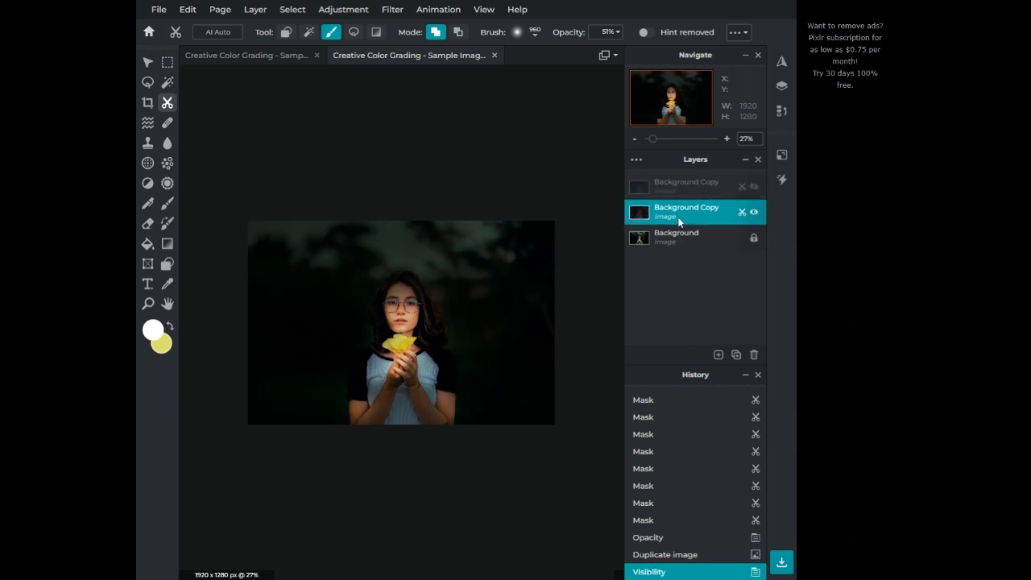
click(679, 220)
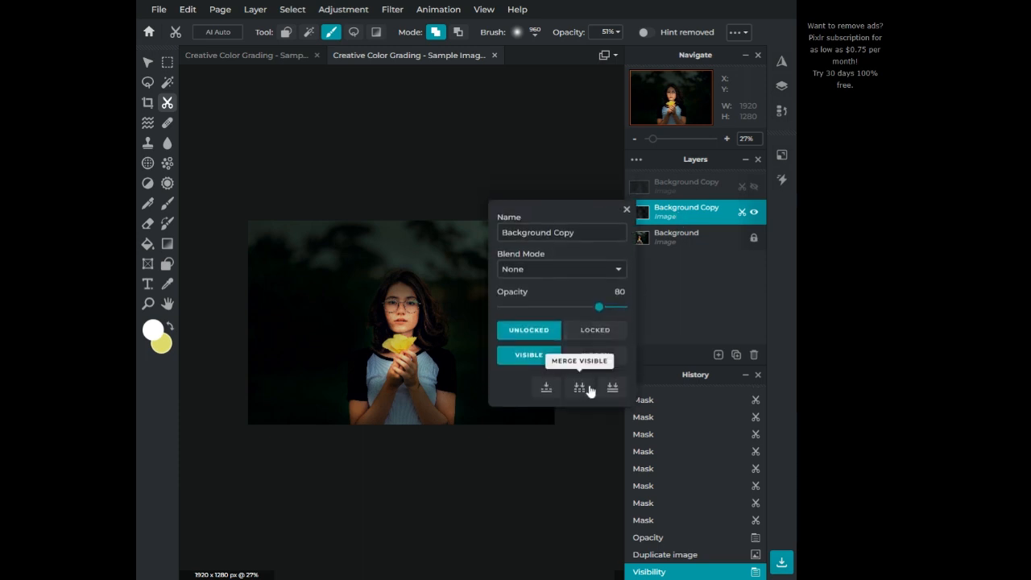
click(581, 388)
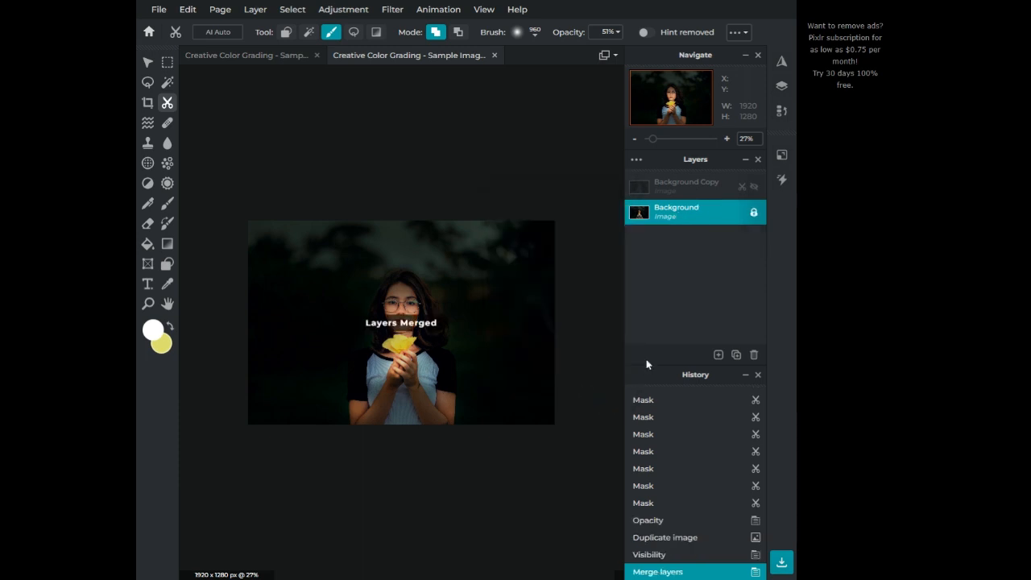
click(754, 187)
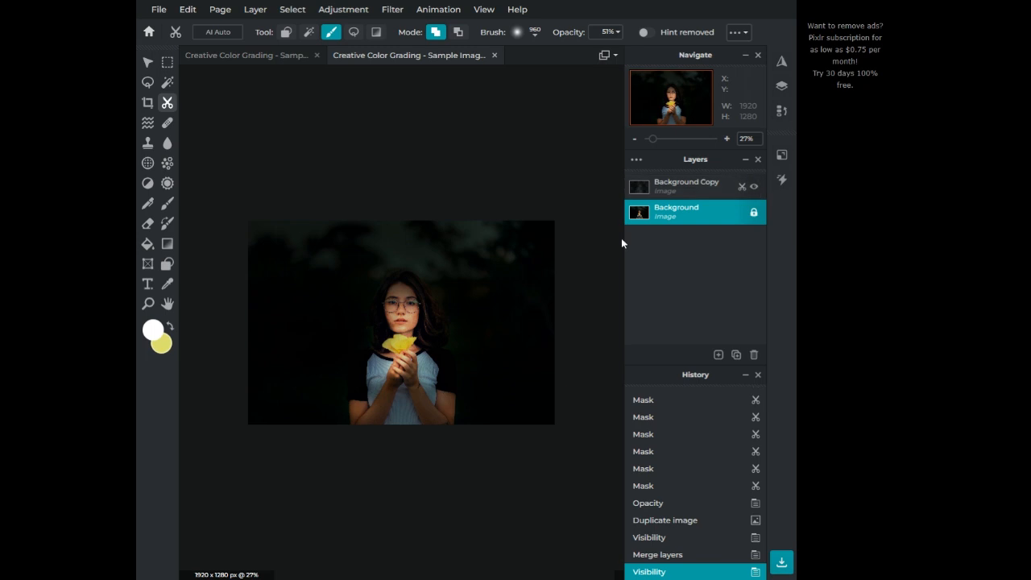
Mask out the whole remaining Background Copy with a rectangular shape mask in remove mode, leaving the Background layer unmasked.
scroll(564, 234, down, 2)
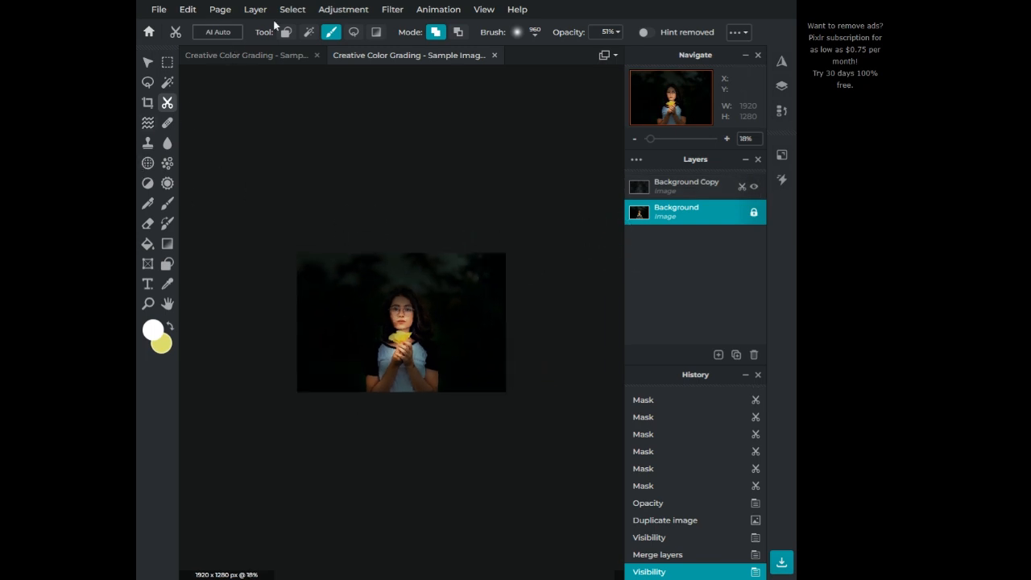
click(286, 32)
click(460, 33)
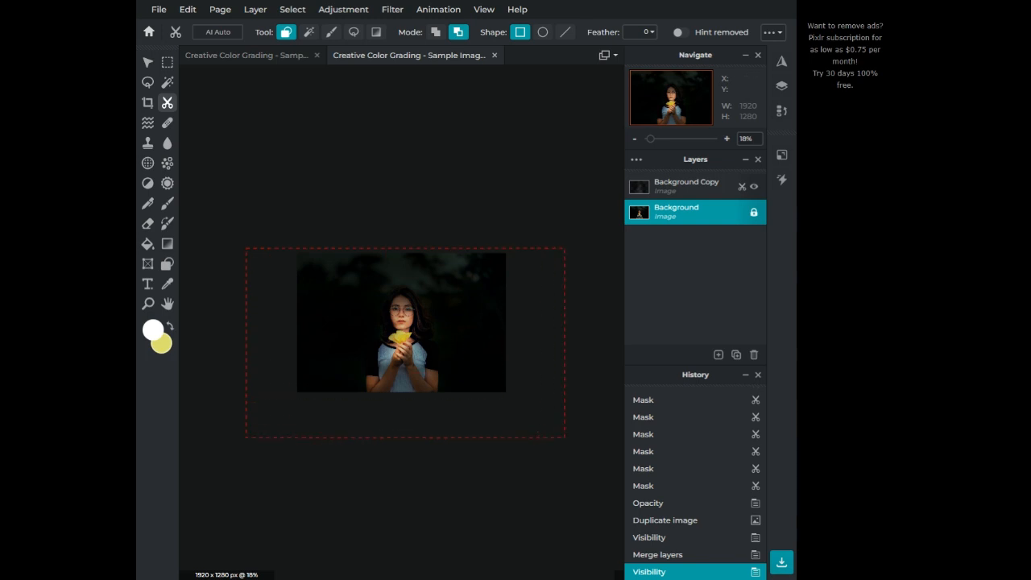
drag(246, 248, 565, 437)
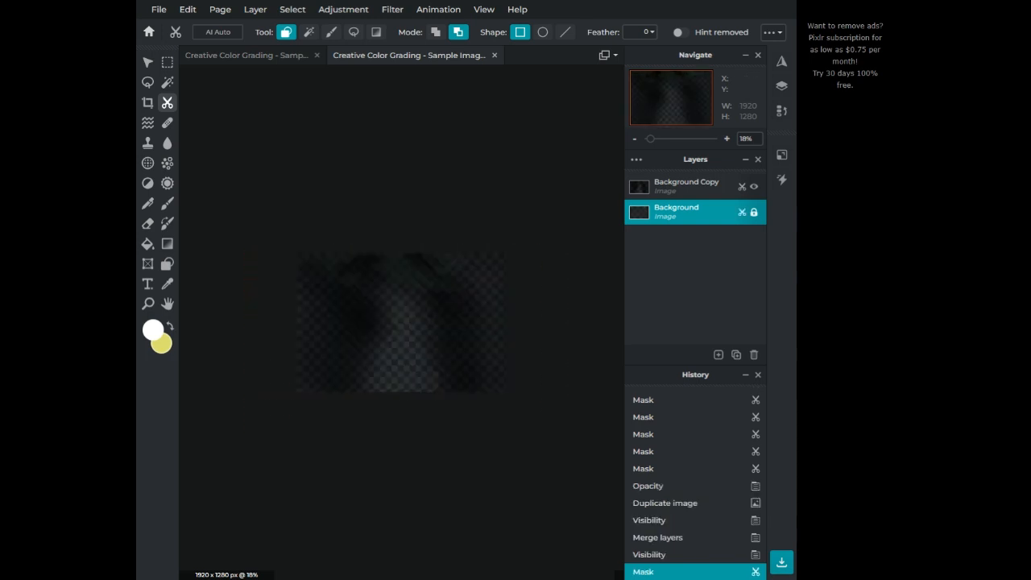
key(ctrl+z)
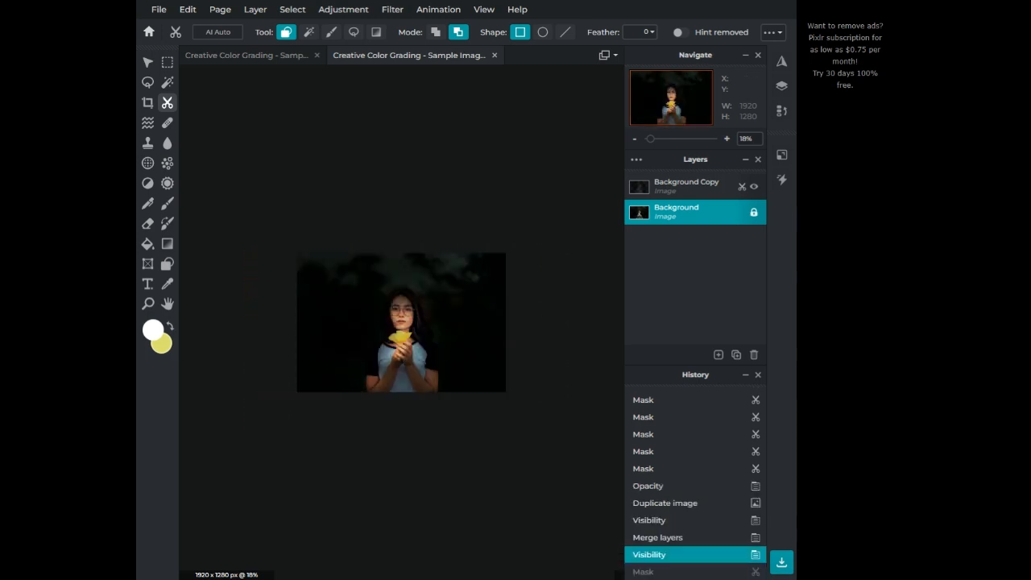
click(649, 182)
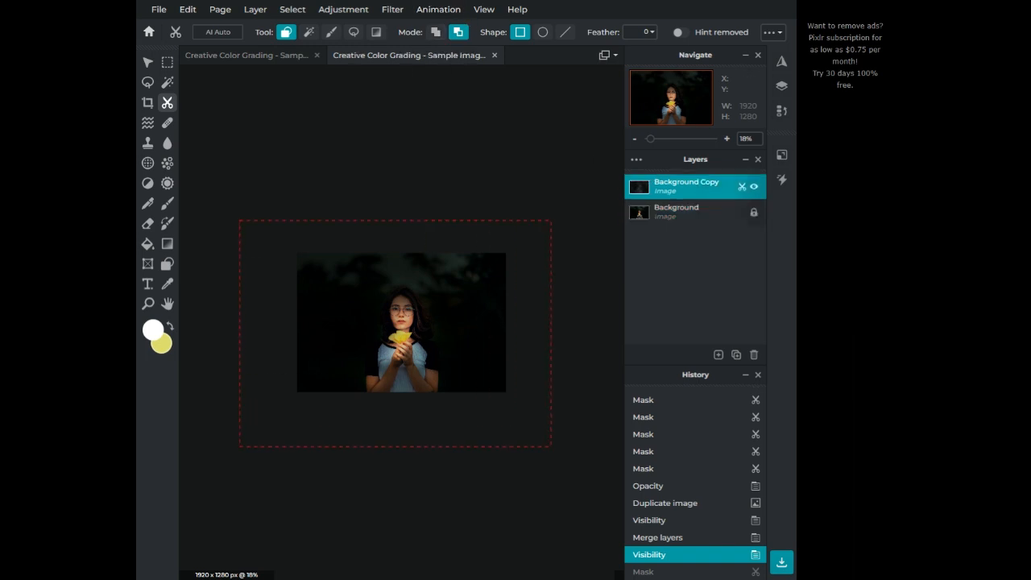
drag(239, 220, 551, 446)
Set the mask brush to add mode with a size of 510 px, 56% softness and 35% opacity for work on the torso.
scroll(402, 322, up, 9)
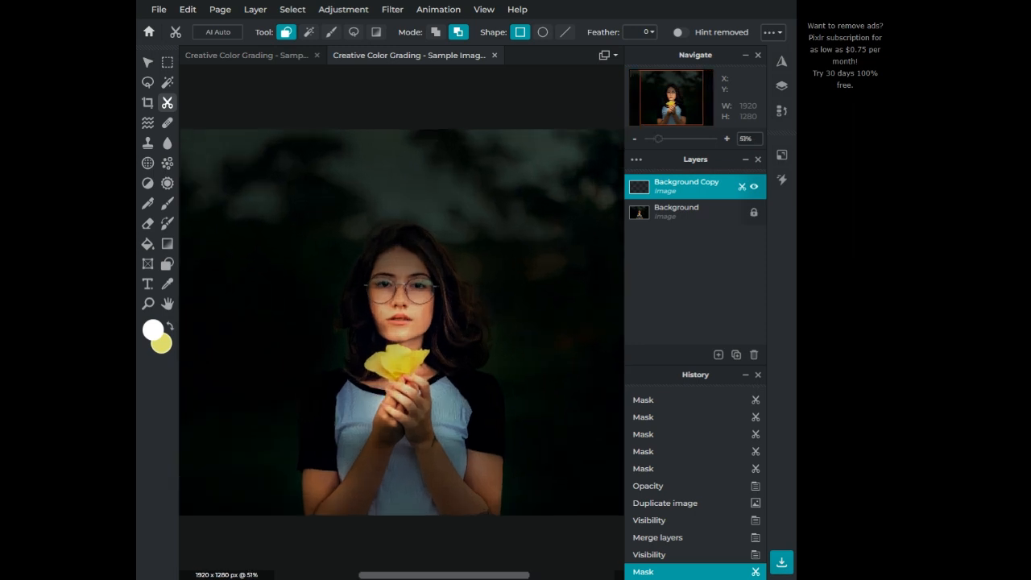
scroll(448, 364, up, 2)
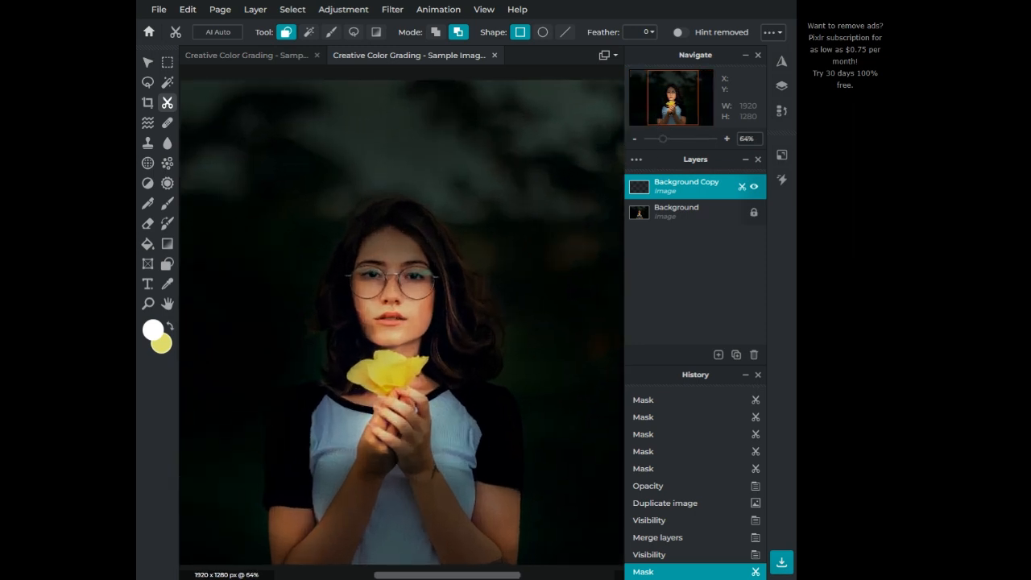
scroll(670, 118, up, 3)
drag(682, 107, 680, 122)
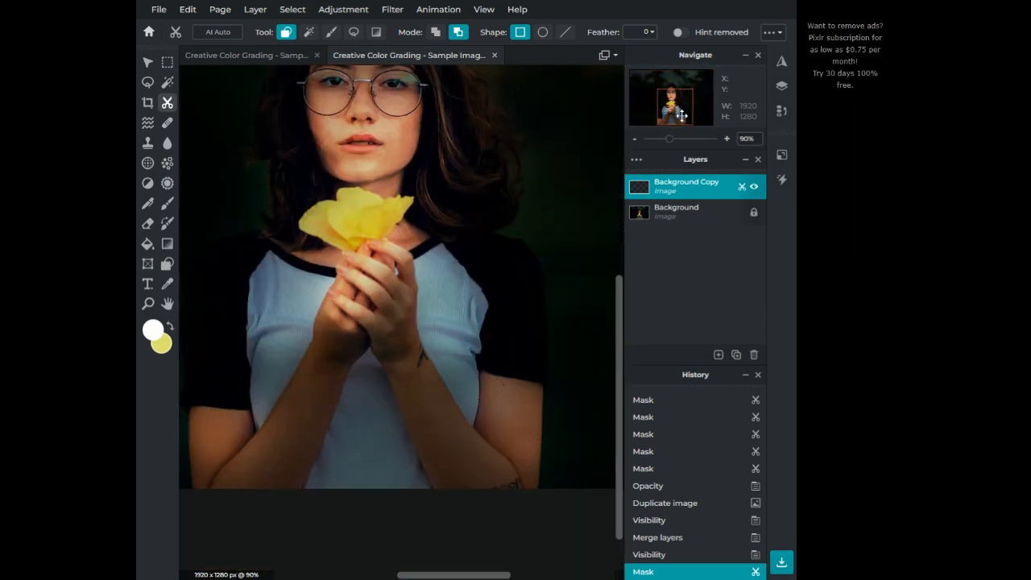
click(330, 33)
click(435, 32)
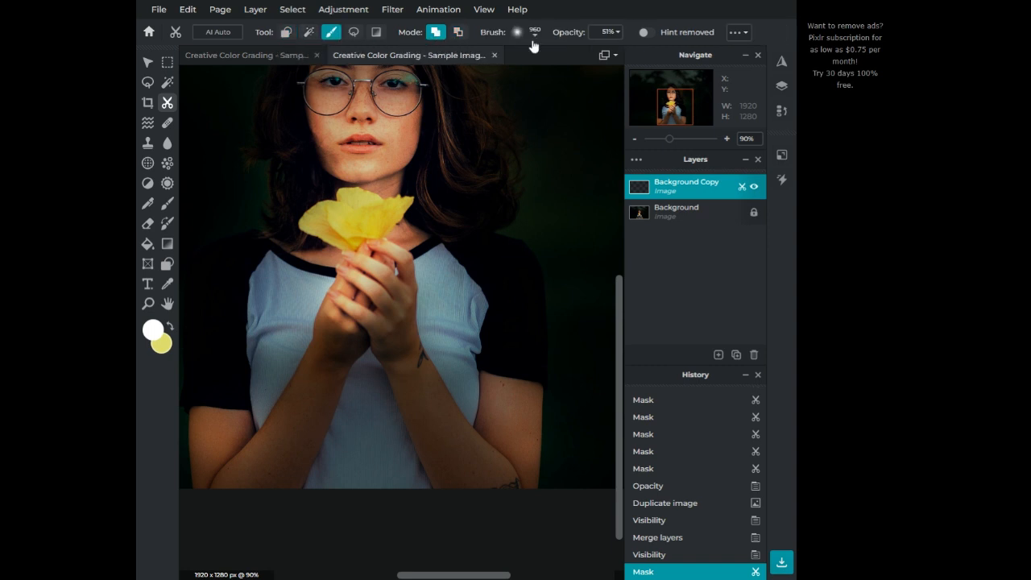
click(526, 34)
drag(565, 107, 582, 107)
click(606, 33)
drag(567, 55, 548, 58)
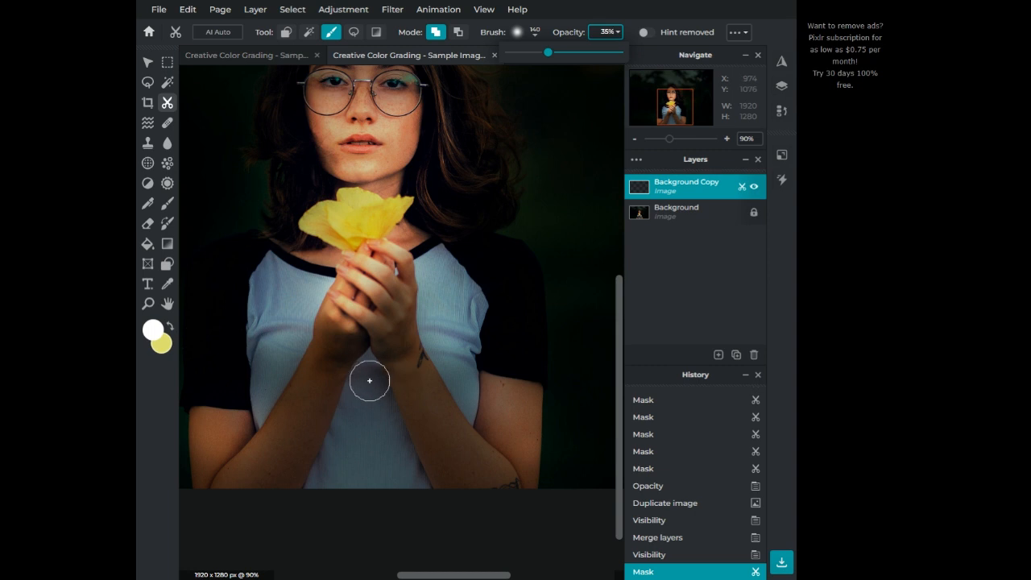
click(522, 32)
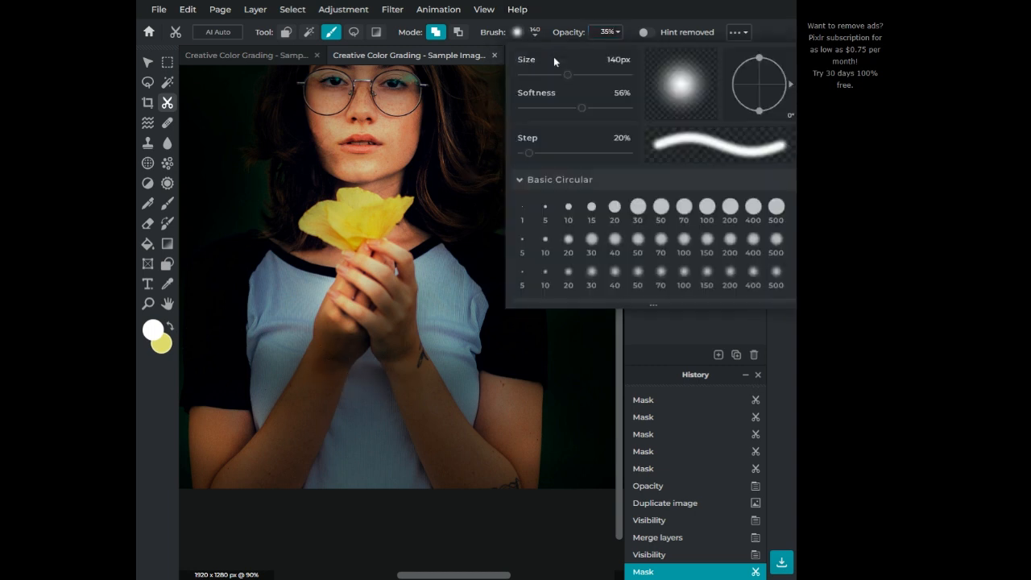
drag(583, 77, 594, 77)
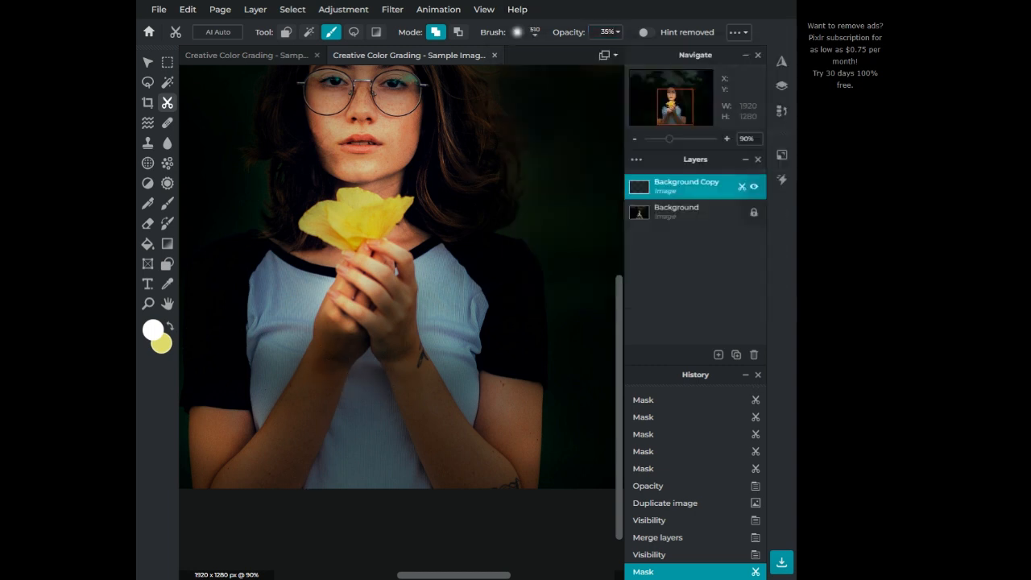
Paint the darkened copy in over the lower shirt and both forearms below the woman's hands.
click(330, 451)
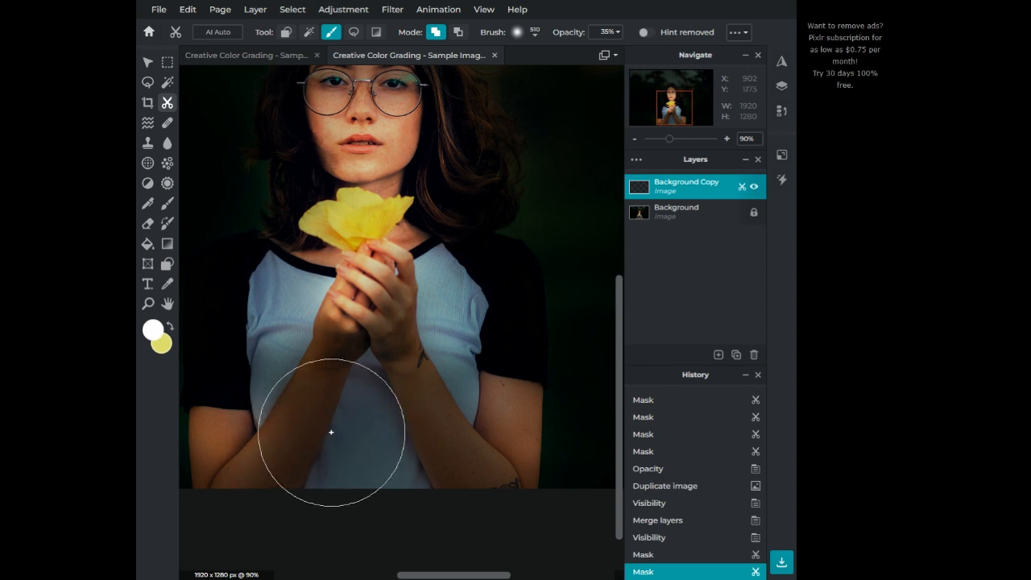
click(331, 421)
click(311, 403)
click(360, 400)
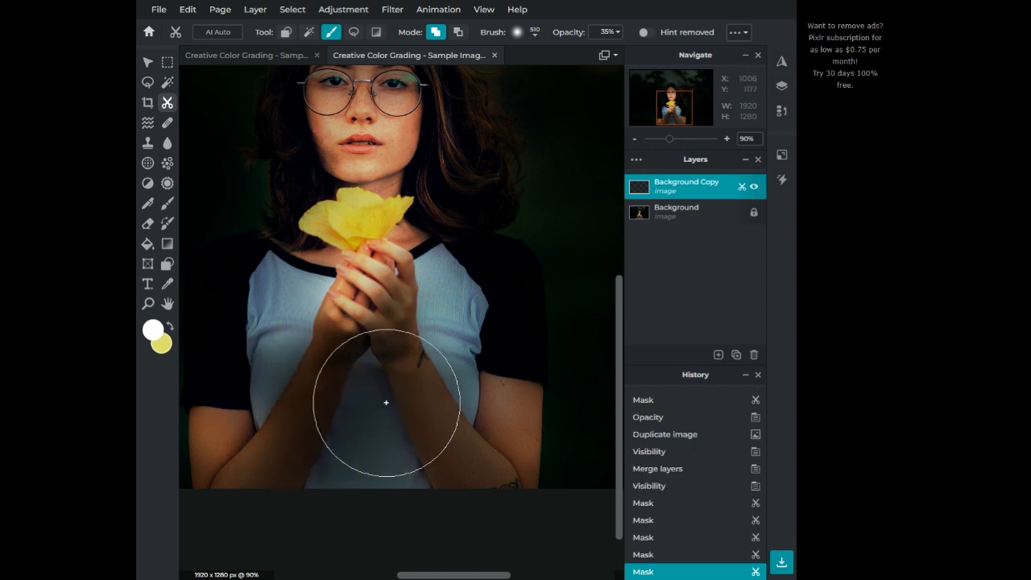
click(382, 402)
click(418, 442)
click(445, 472)
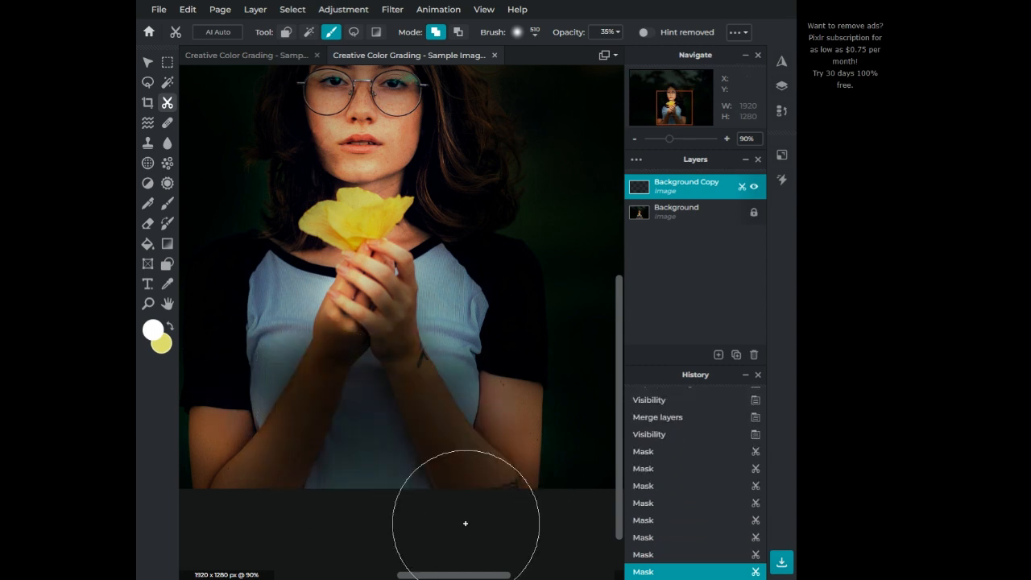
drag(452, 518, 244, 525)
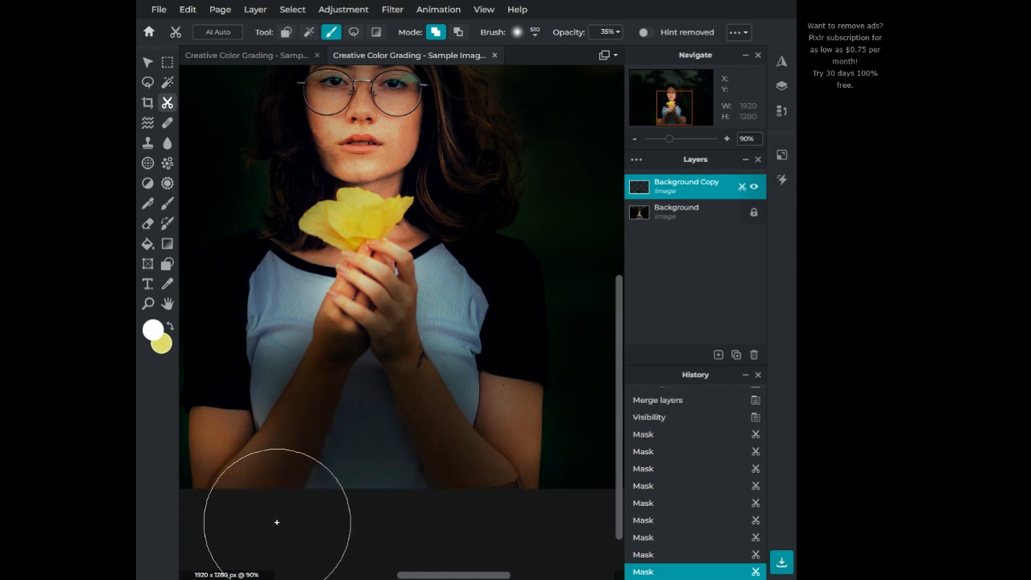
click(292, 503)
mouse_move(315, 454)
mouse_down()
mouse_move(212, 559)
mouse_move(225, 547)
mouse_up()
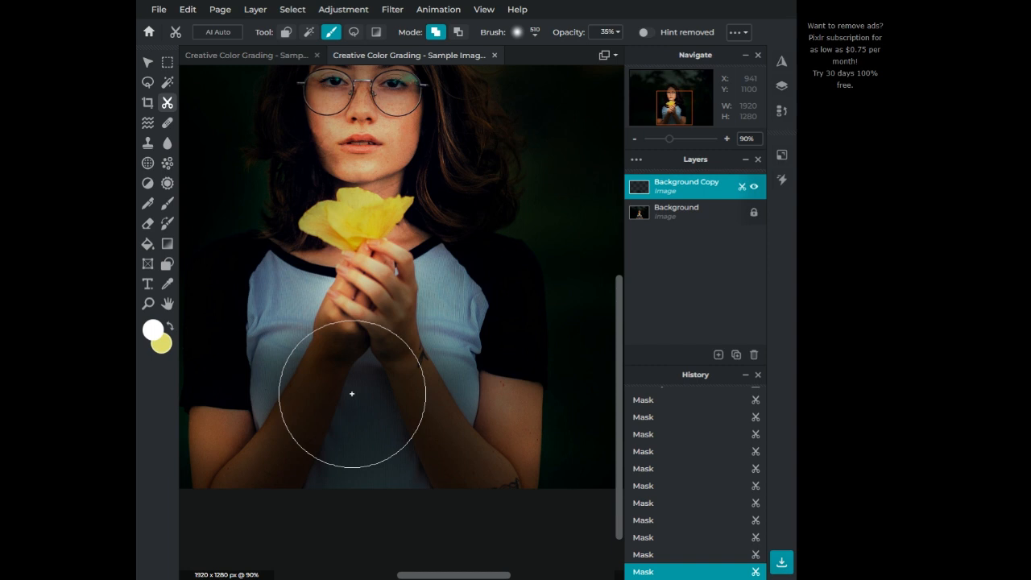
Build up the darkening over the forearms and along the photo's bottom edge with repeated mask strokes.
click(407, 376)
mouse_move(407, 407)
mouse_down()
mouse_move(408, 437)
mouse_move(495, 575)
mouse_up()
mouse_move(352, 527)
mouse_down()
mouse_move(305, 504)
mouse_move(259, 538)
mouse_up()
mouse_move(339, 452)
mouse_down()
mouse_move(226, 560)
mouse_move(260, 535)
mouse_move(210, 548)
mouse_up()
mouse_move(332, 541)
mouse_down()
mouse_move(545, 556)
mouse_move(326, 556)
mouse_up()
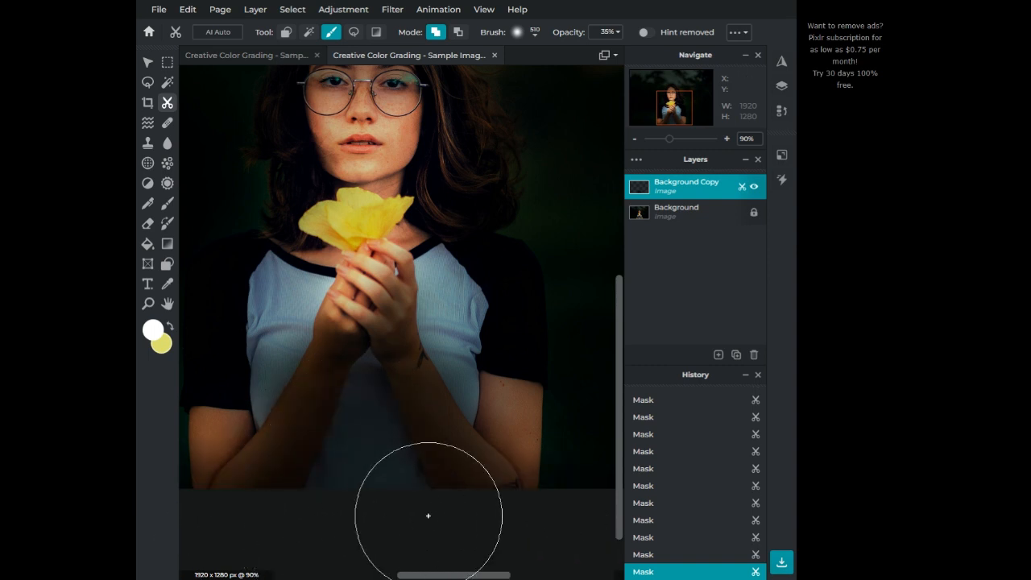
drag(428, 516, 445, 495)
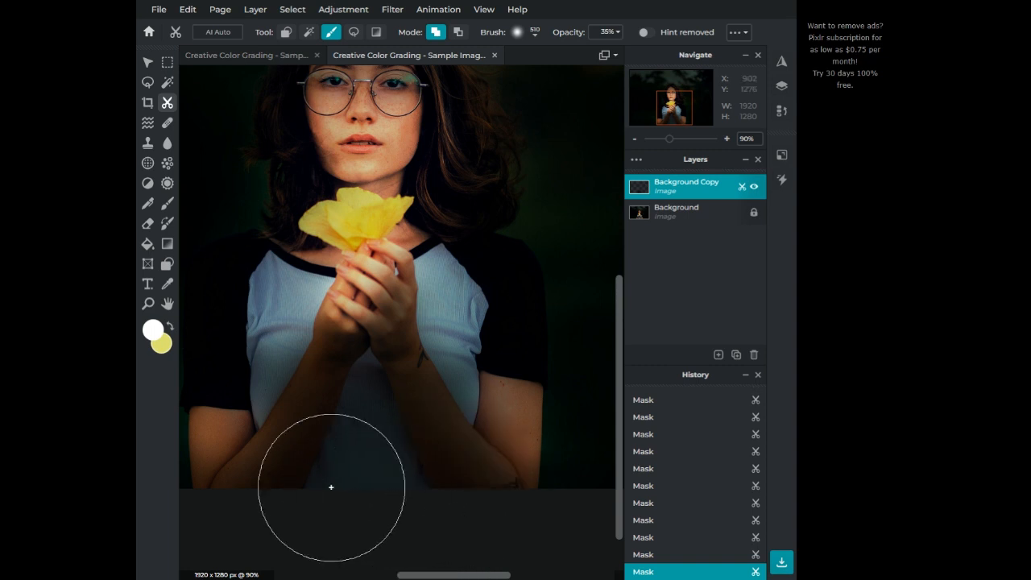
click(294, 498)
click(258, 517)
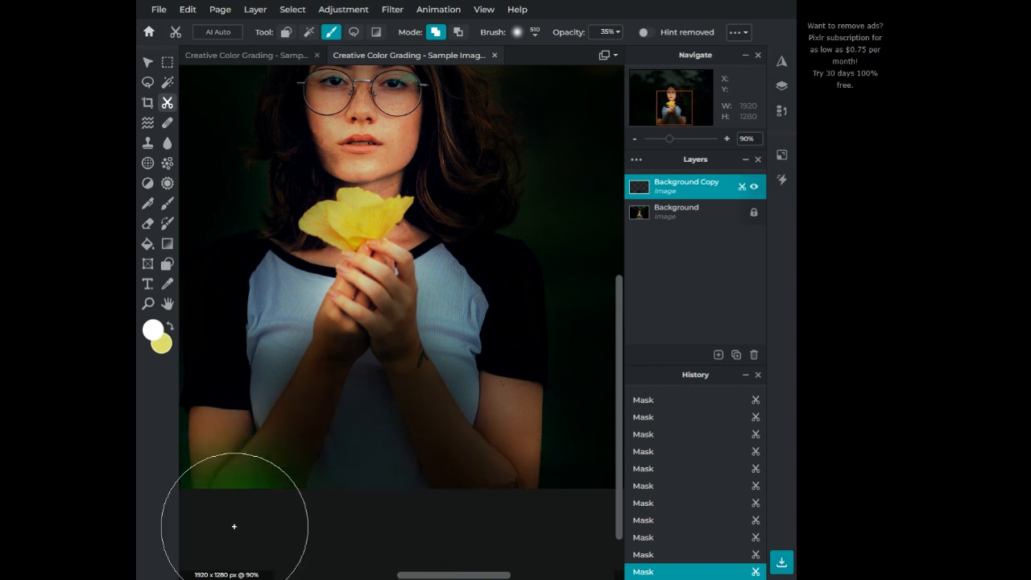
Paint the mask over the wrists, forearms and lower shirt to deepen the darkening below the woman's hands.
drag(333, 421, 361, 387)
click(374, 369)
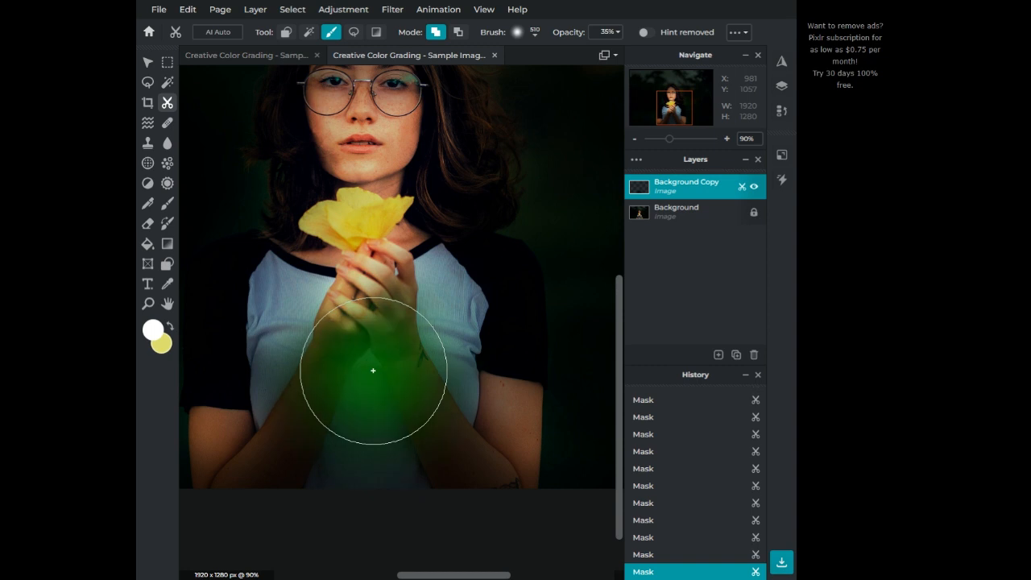
click(419, 362)
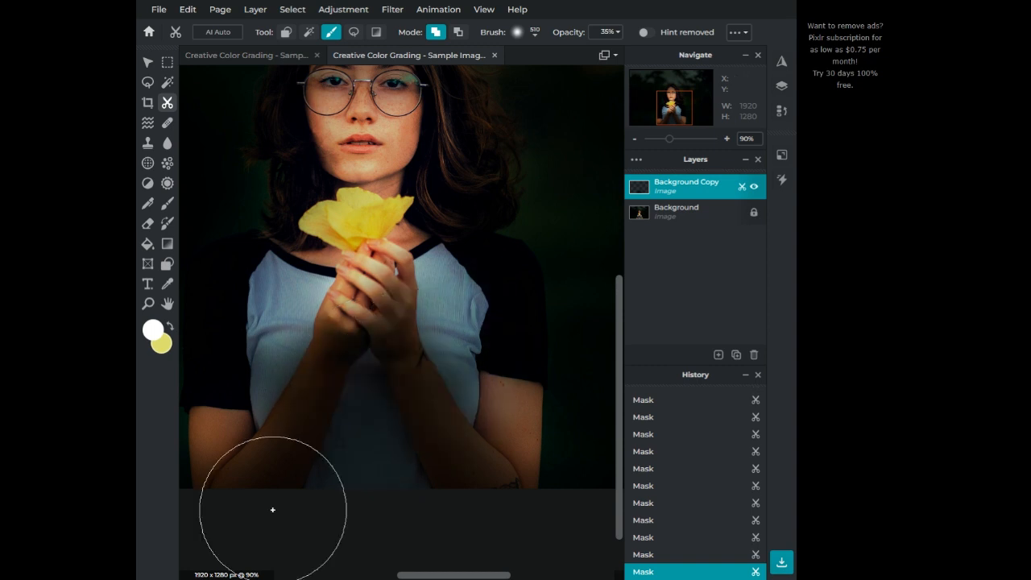
scroll(273, 509, down, 6)
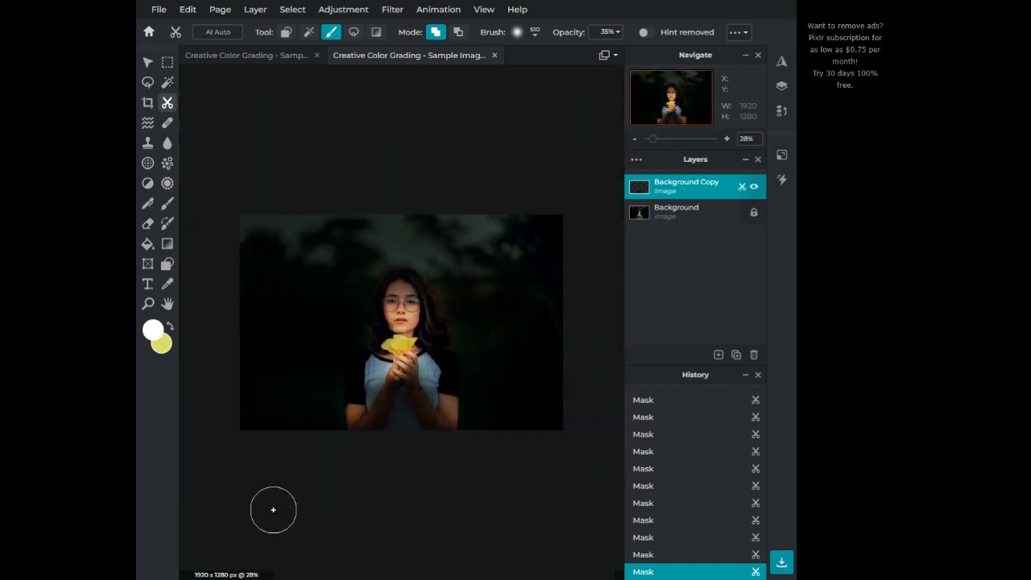
drag(373, 417, 342, 455)
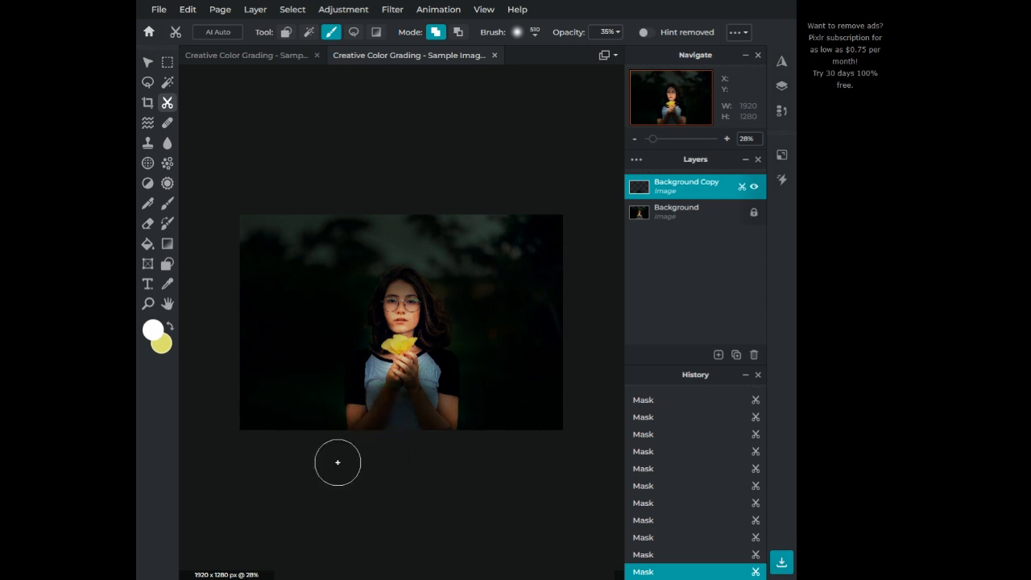
scroll(395, 468, up, 2)
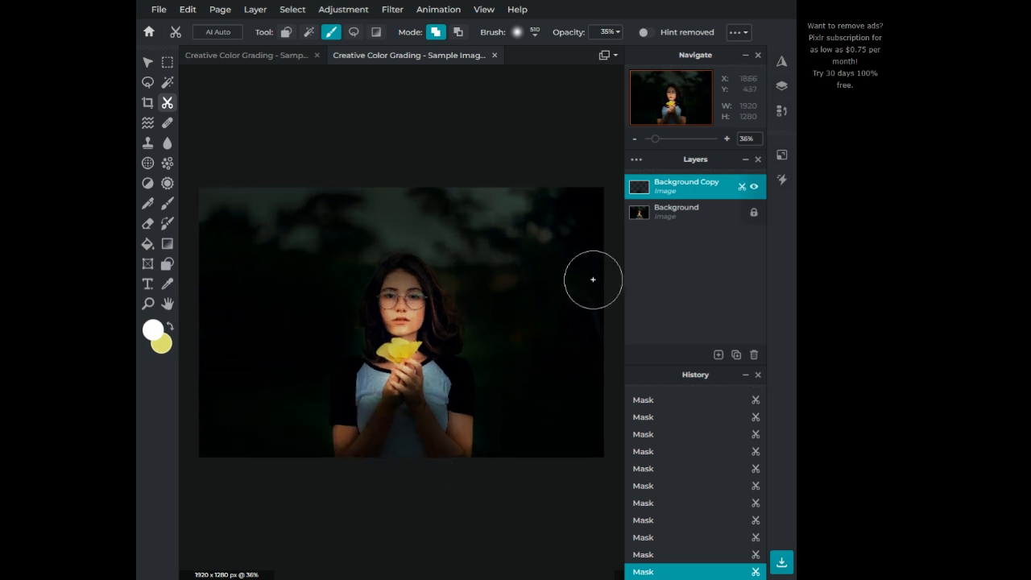
Reduce the Background Copy layer's opacity to 71 and merge it with the Background layer.
click(686, 182)
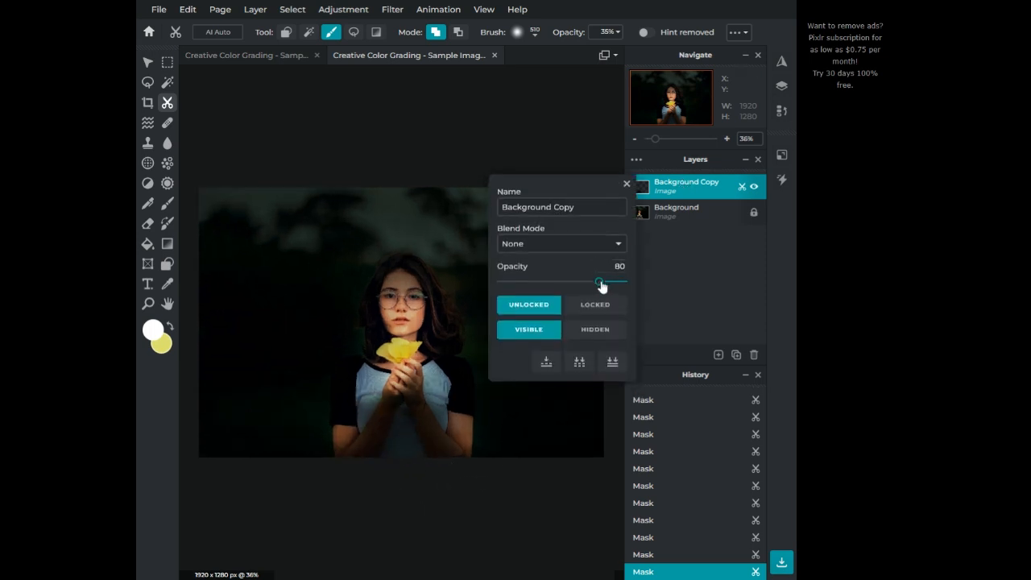
drag(622, 283, 590, 287)
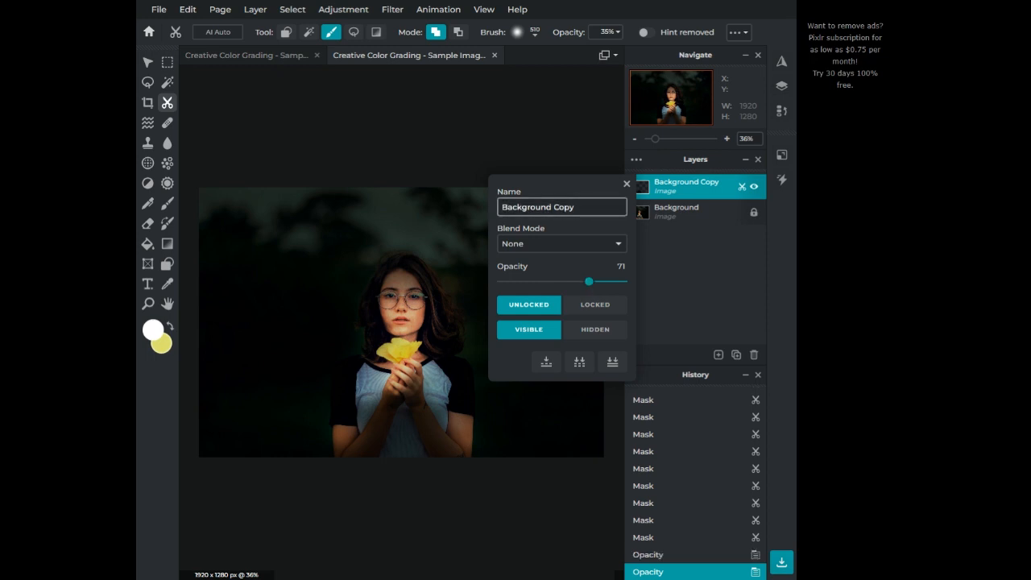
click(627, 184)
click(654, 187)
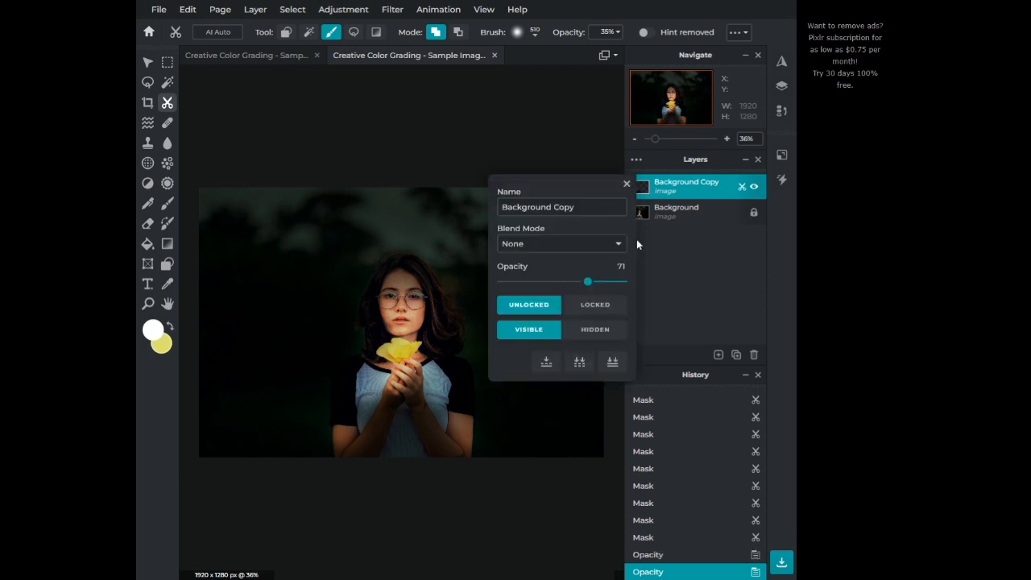
click(584, 362)
Add a new empty layer above the Background and switch from masking to the Arrange tool.
click(719, 355)
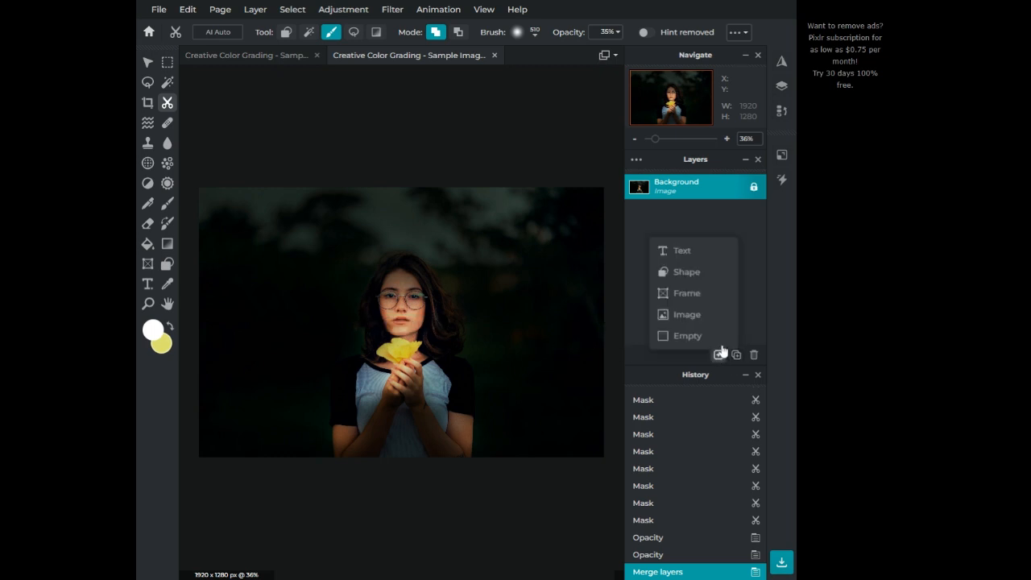
click(716, 337)
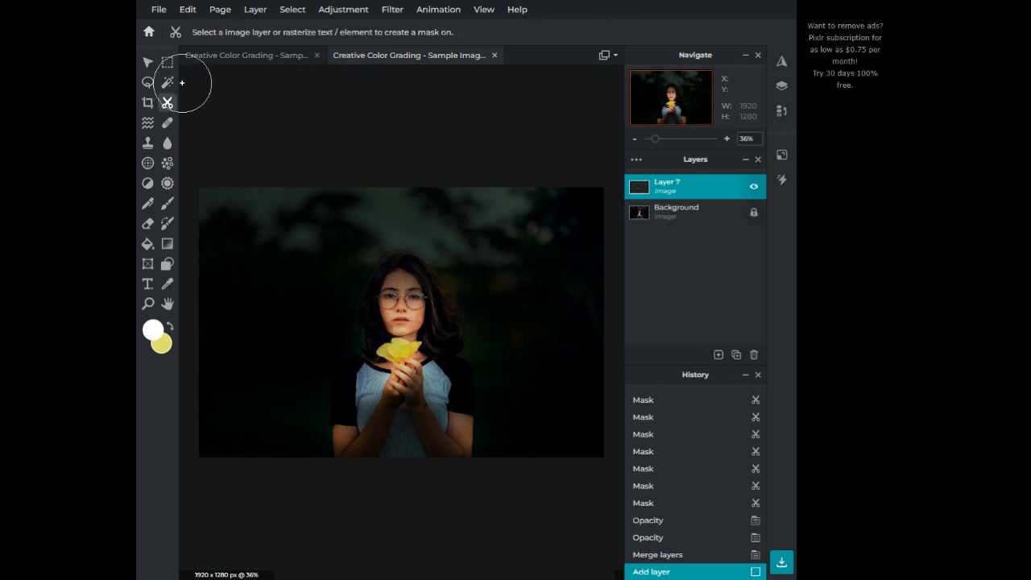
click(148, 62)
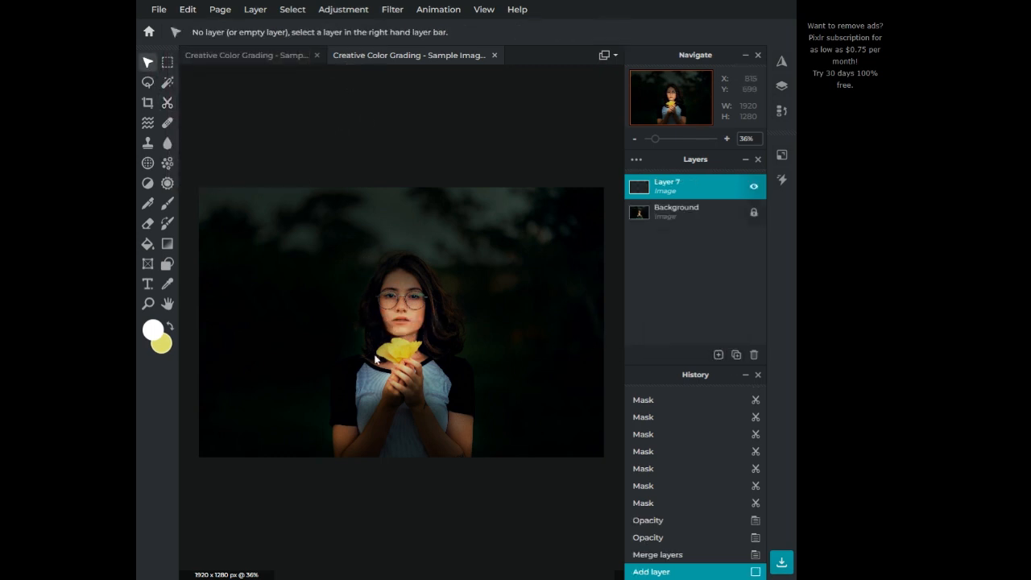
Set up the Shape tool to draw a circle in Draw mode with fill turned on.
scroll(375, 356, up, 8)
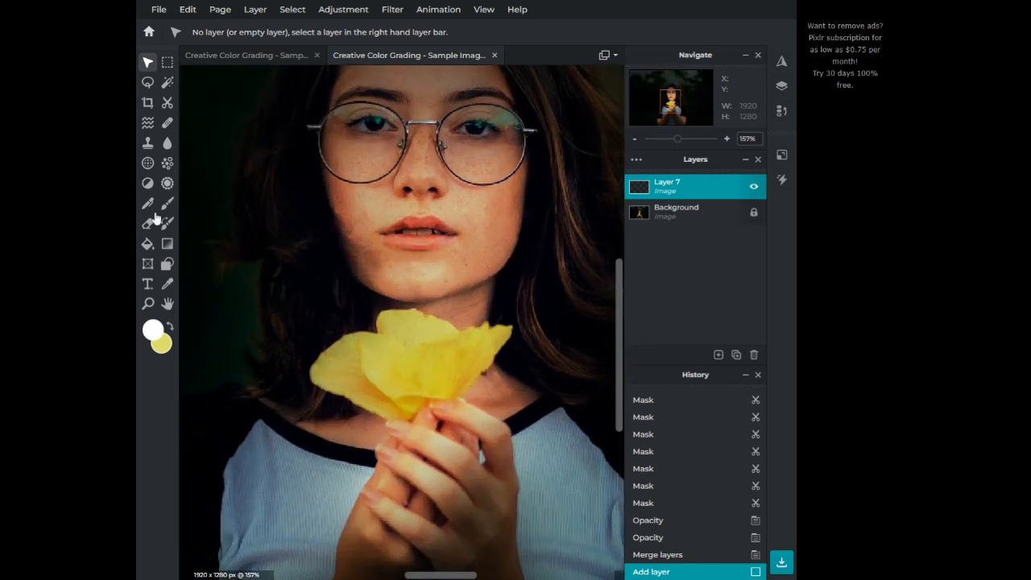
click(167, 265)
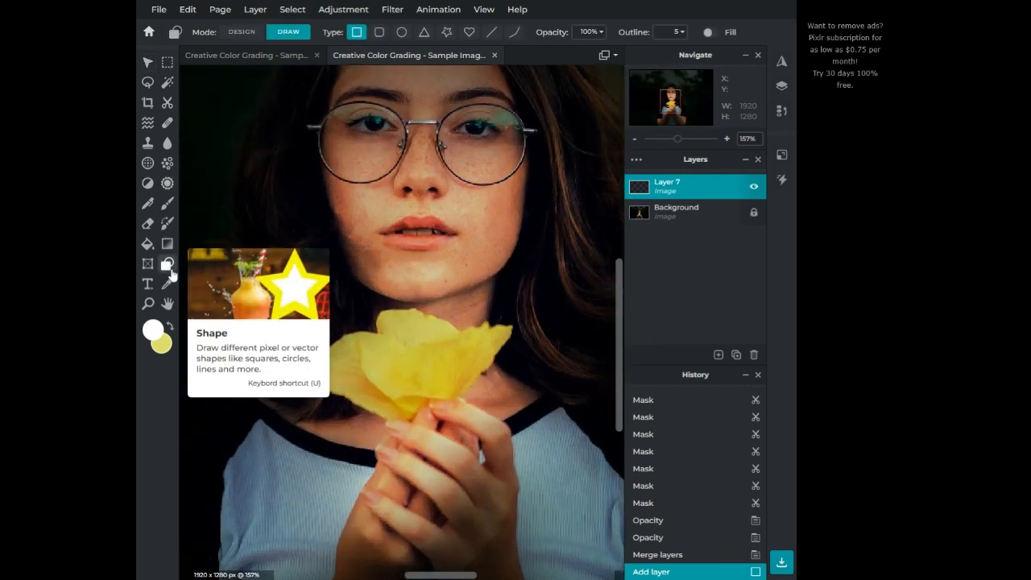
click(242, 32)
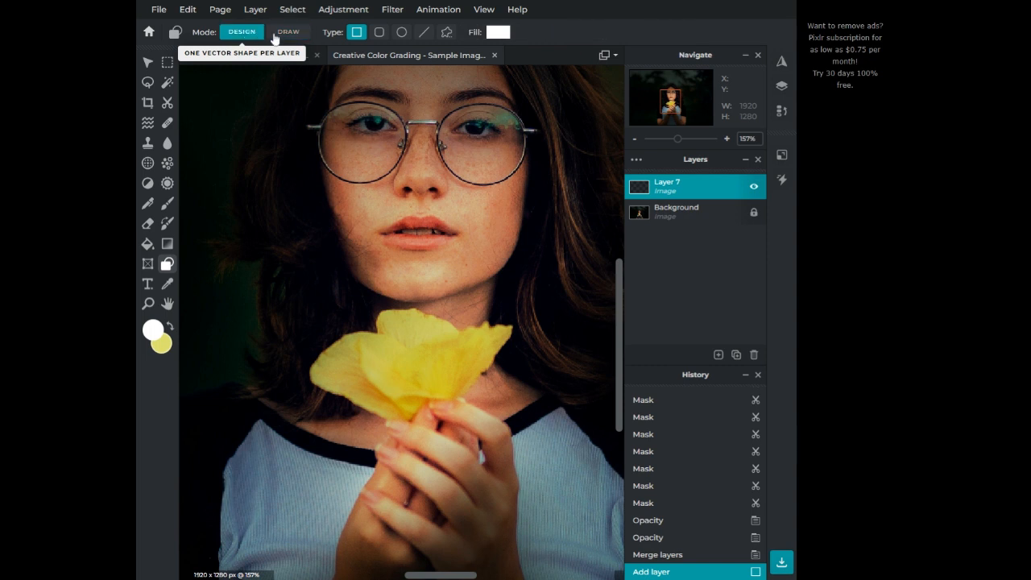
click(280, 33)
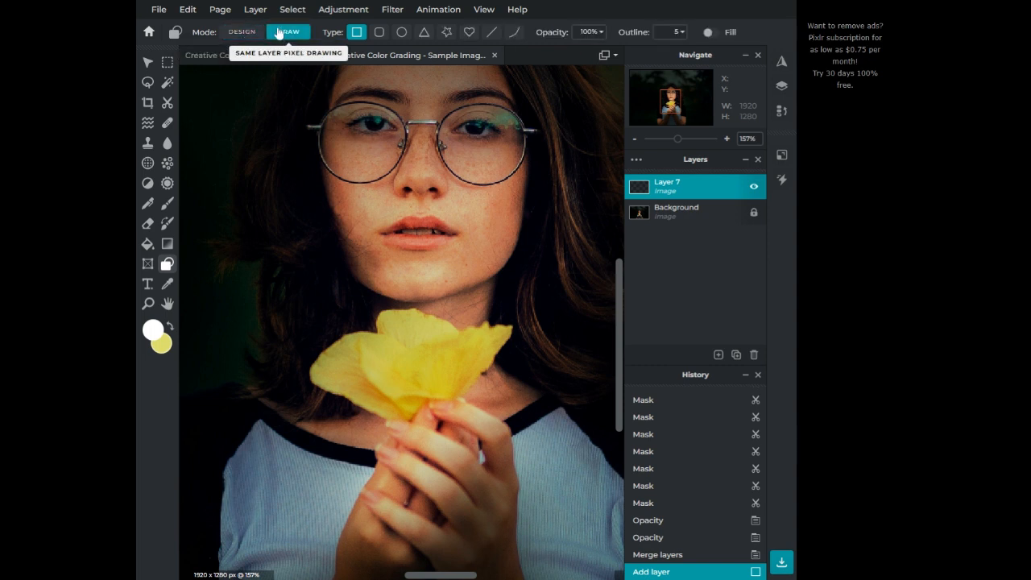
click(402, 33)
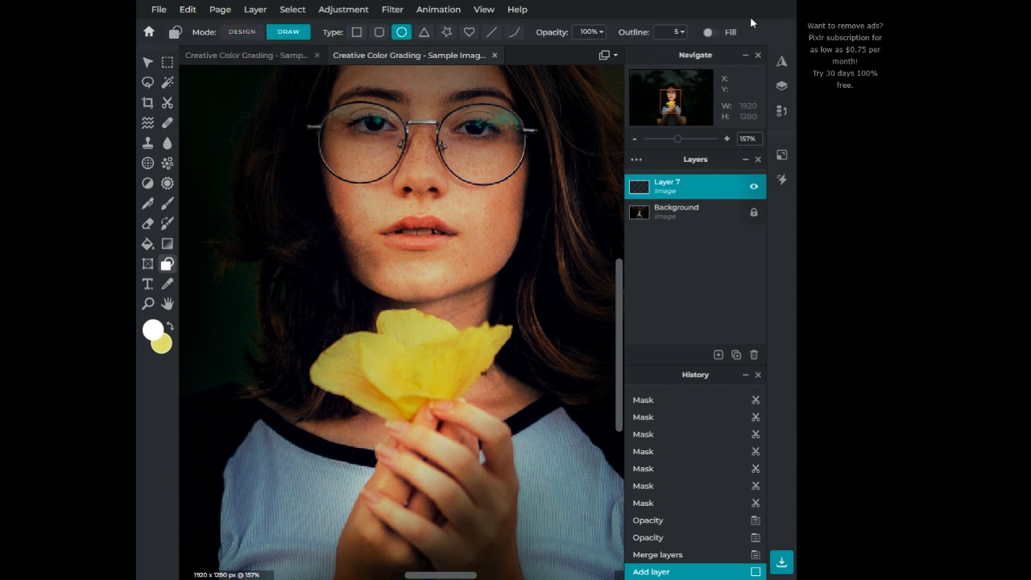
click(708, 33)
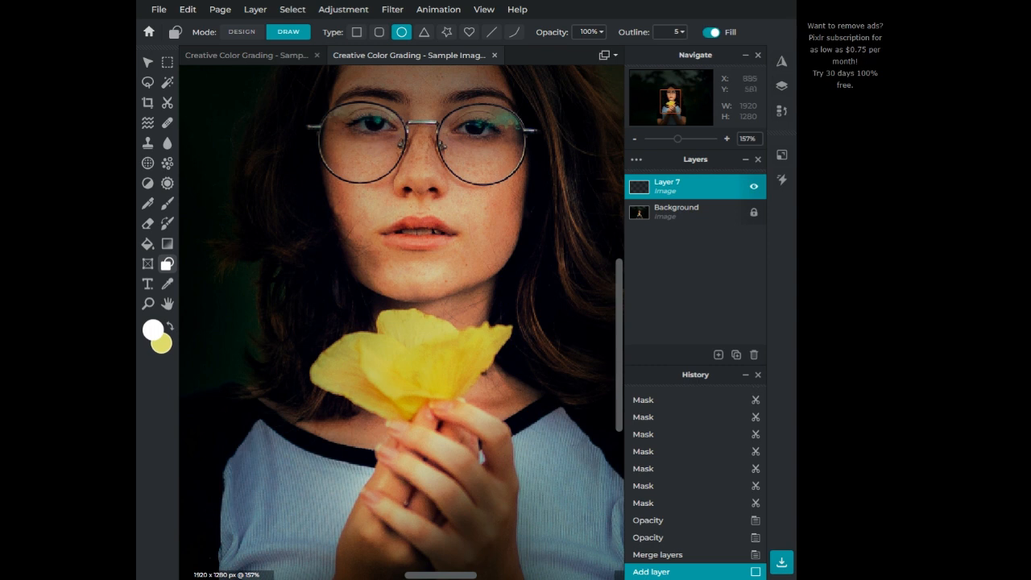
Choose bright yellow as the foreground color and draw a filled circle over the center of the flower.
click(153, 331)
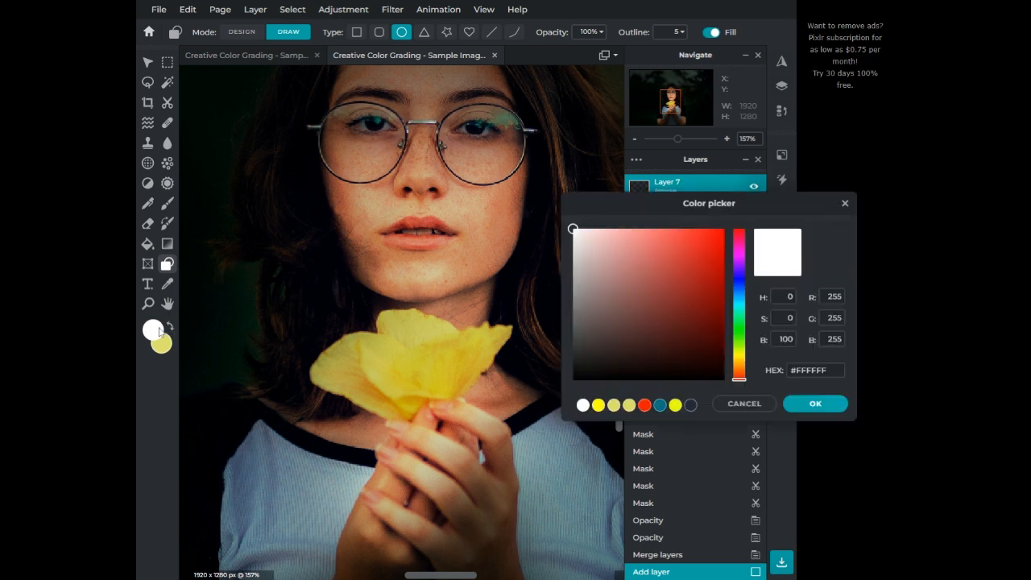
click(597, 405)
click(796, 410)
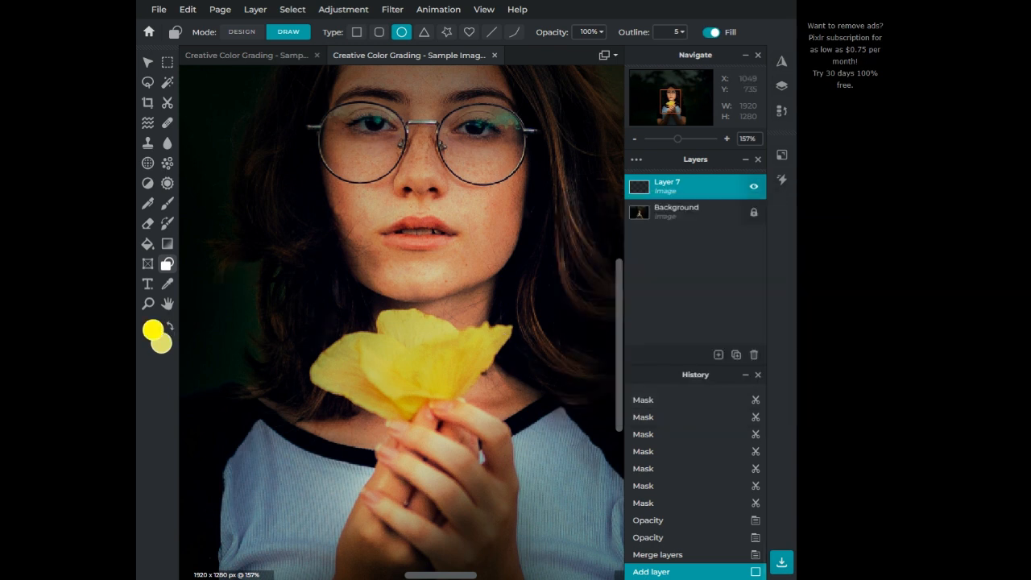
drag(364, 300, 461, 396)
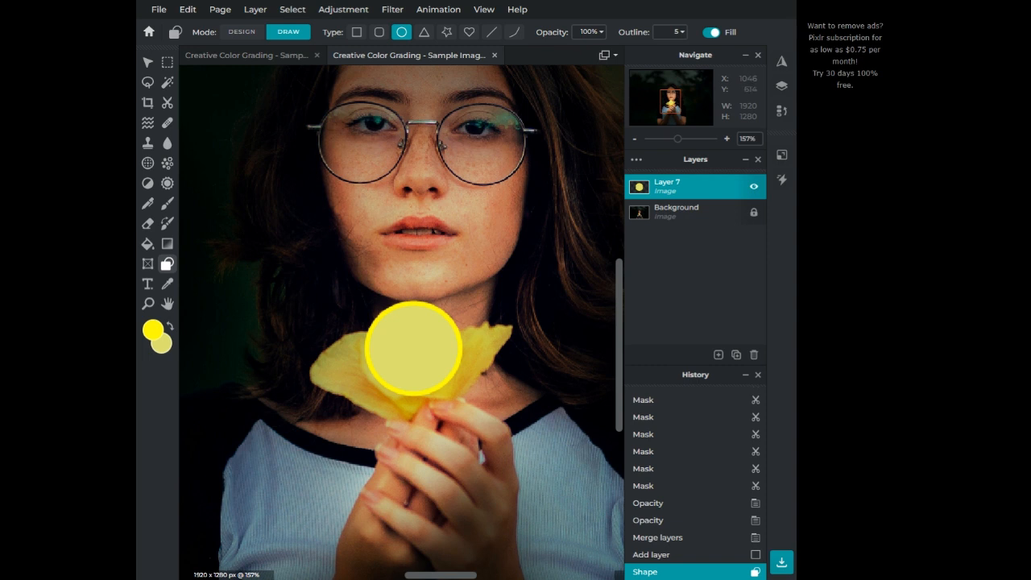
Rasterize the circle layer and start an Outer glow on it in bright yellow with 100% feather.
click(252, 9)
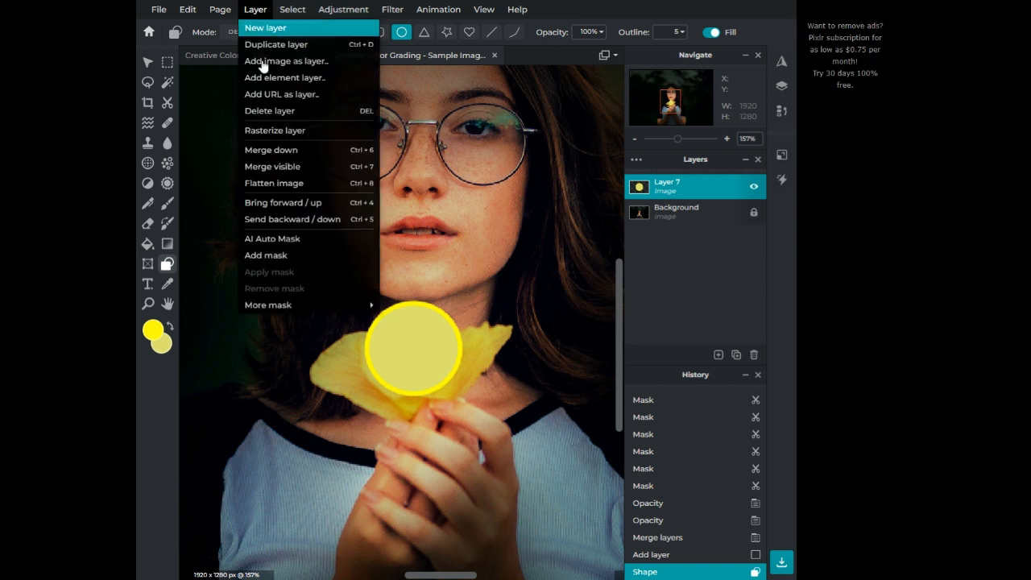
click(274, 131)
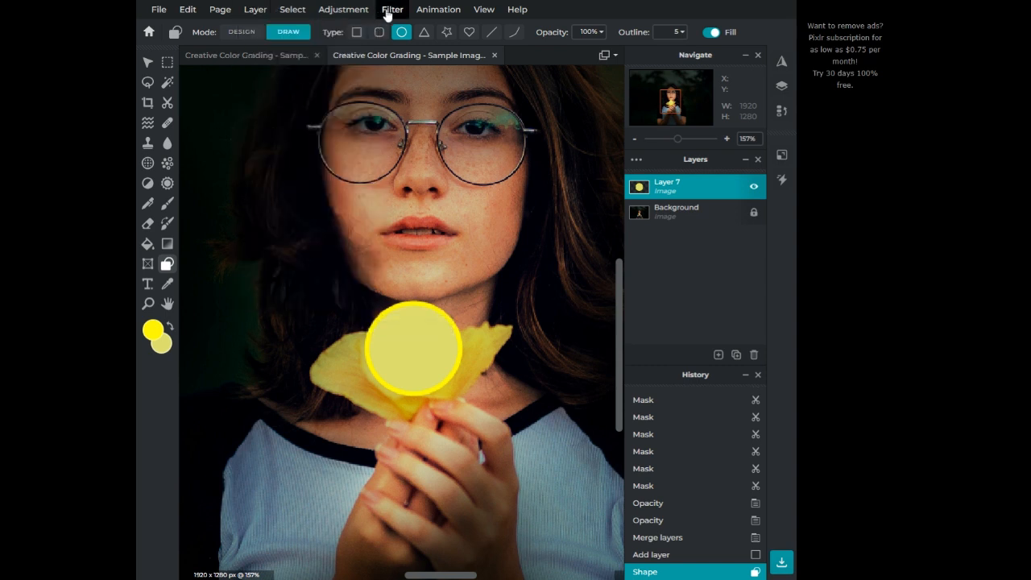
click(392, 9)
click(410, 190)
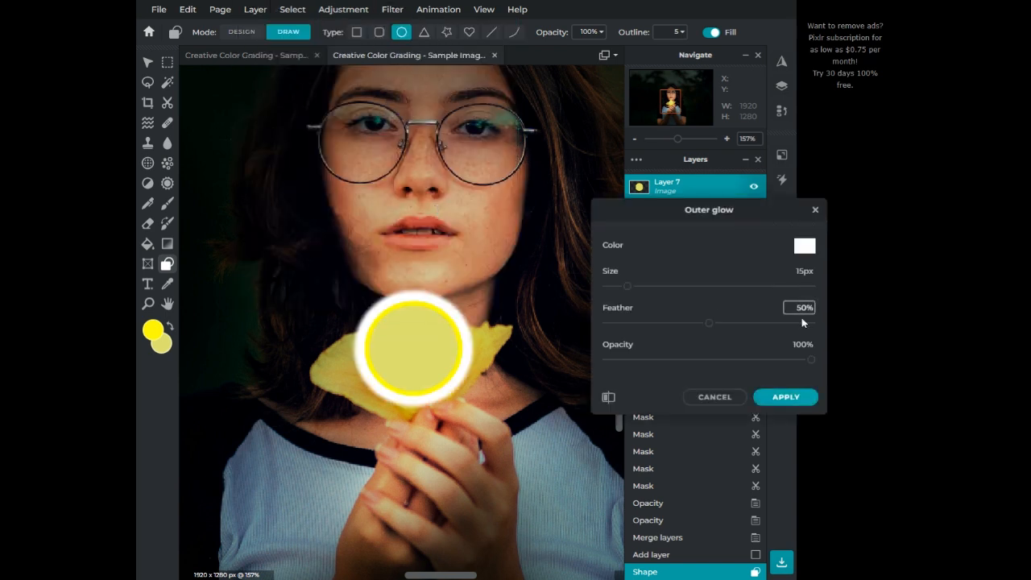
click(804, 246)
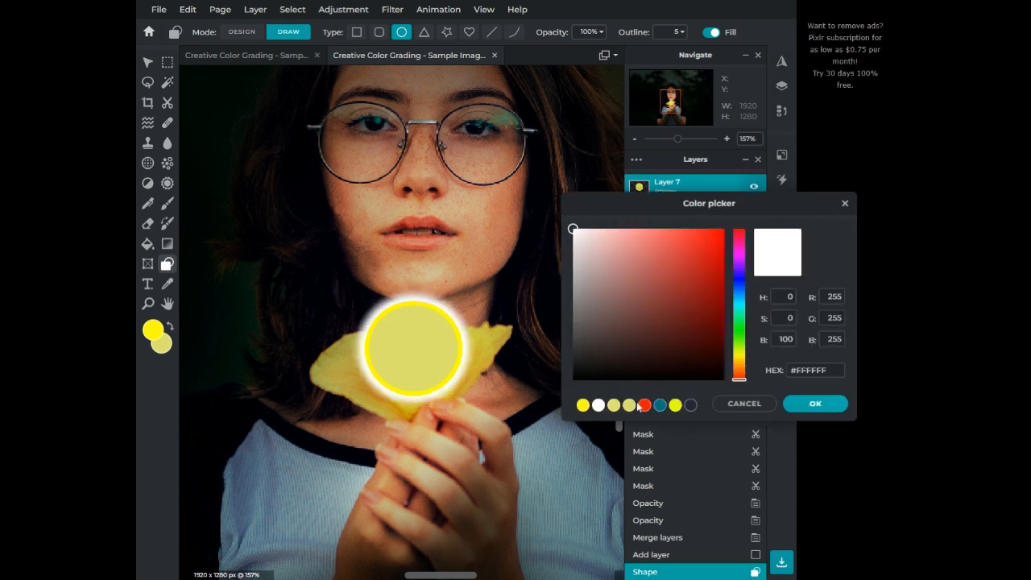
click(583, 405)
click(816, 404)
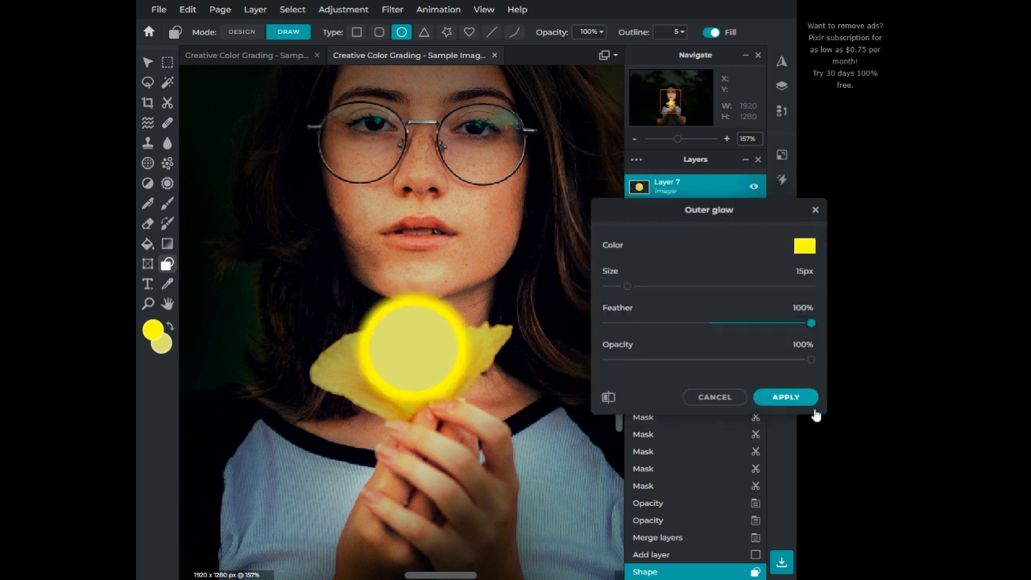
Set the outer glow's size to 99 px and its opacity to 35%, and apply it to the circle.
click(675, 286)
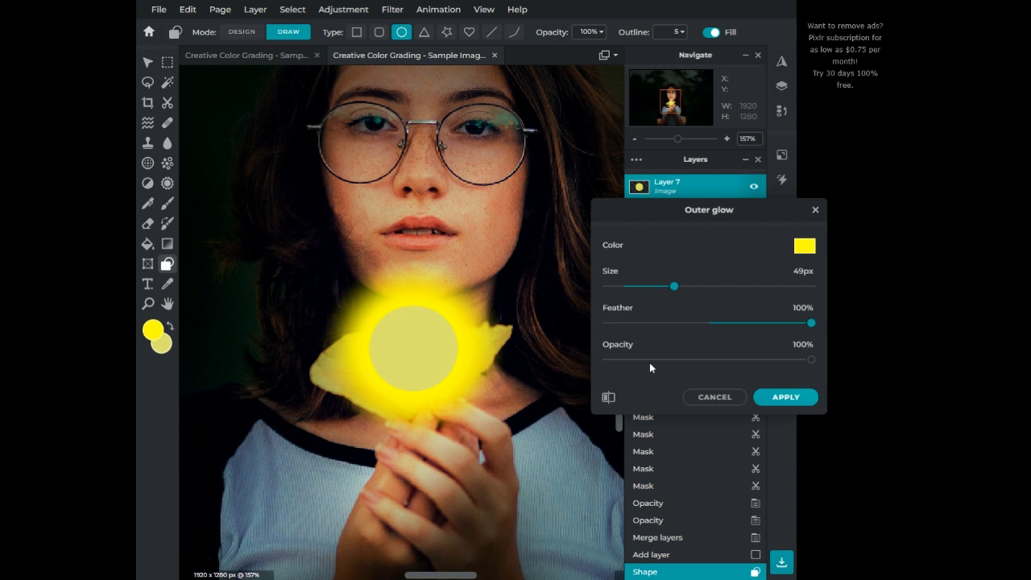
drag(644, 360, 696, 363)
mouse_move(728, 286)
mouse_down()
mouse_move(707, 286)
mouse_move(743, 286)
mouse_up()
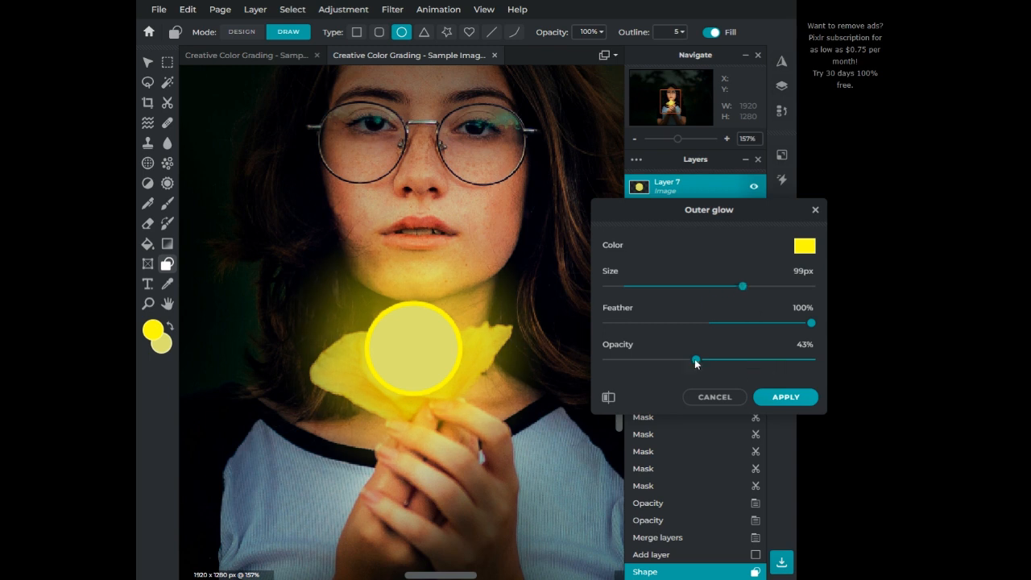
drag(667, 357, 679, 360)
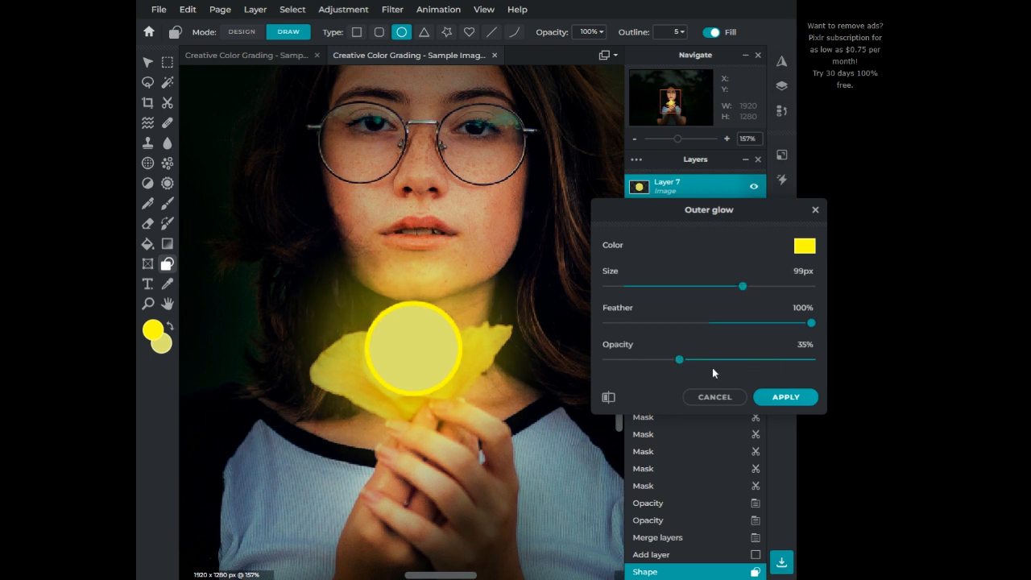
click(776, 398)
Compare the Multiply, Screen, Lighter and Overlay blend modes on the glowing circle's layer and keep Lighter.
click(689, 177)
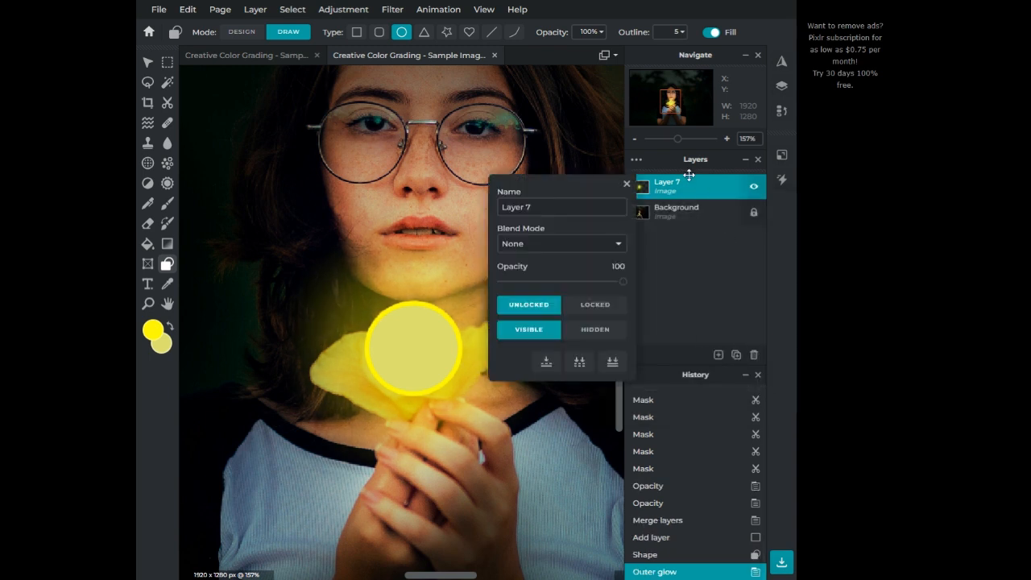
click(586, 273)
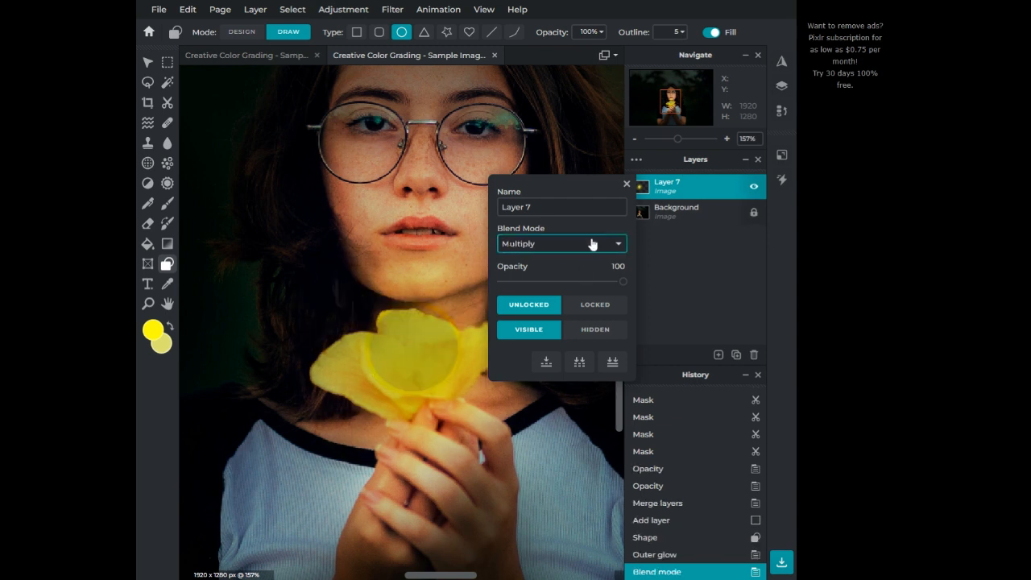
click(575, 258)
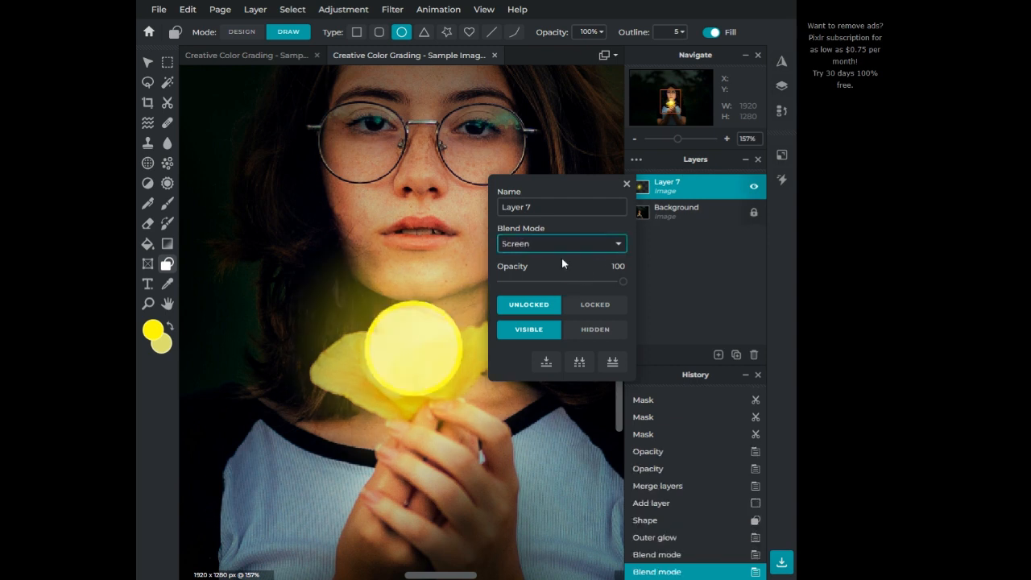
click(551, 278)
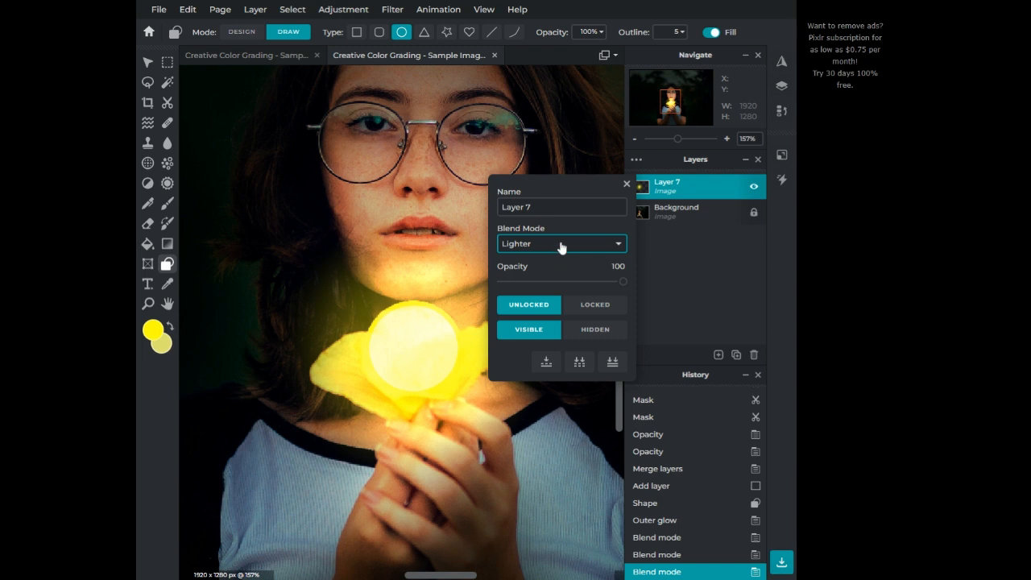
click(546, 301)
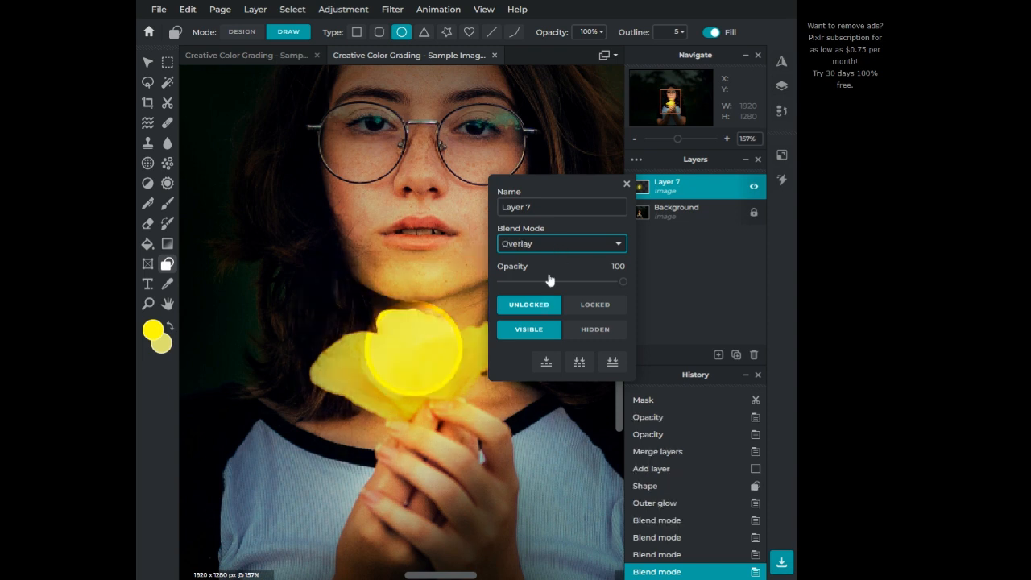
click(549, 295)
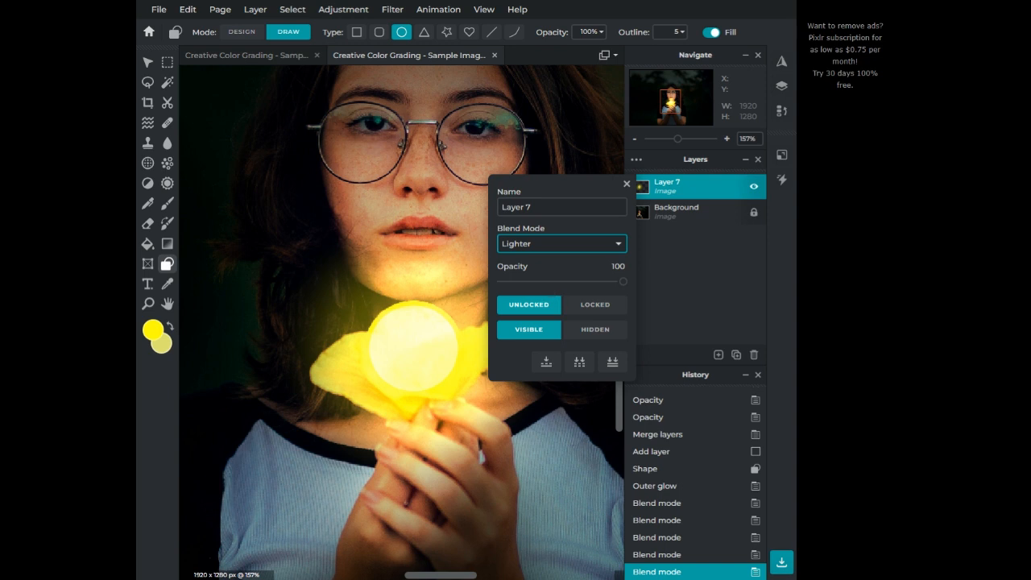
click(627, 185)
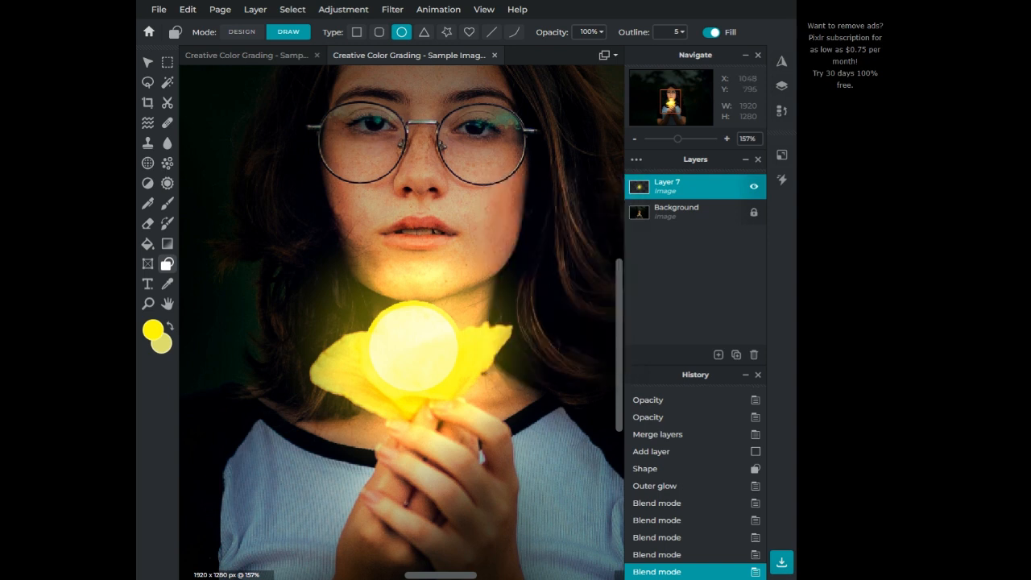
Examine the glowing circle and its light on the flower and face, both close up and across the whole image.
scroll(512, 378, down, 10)
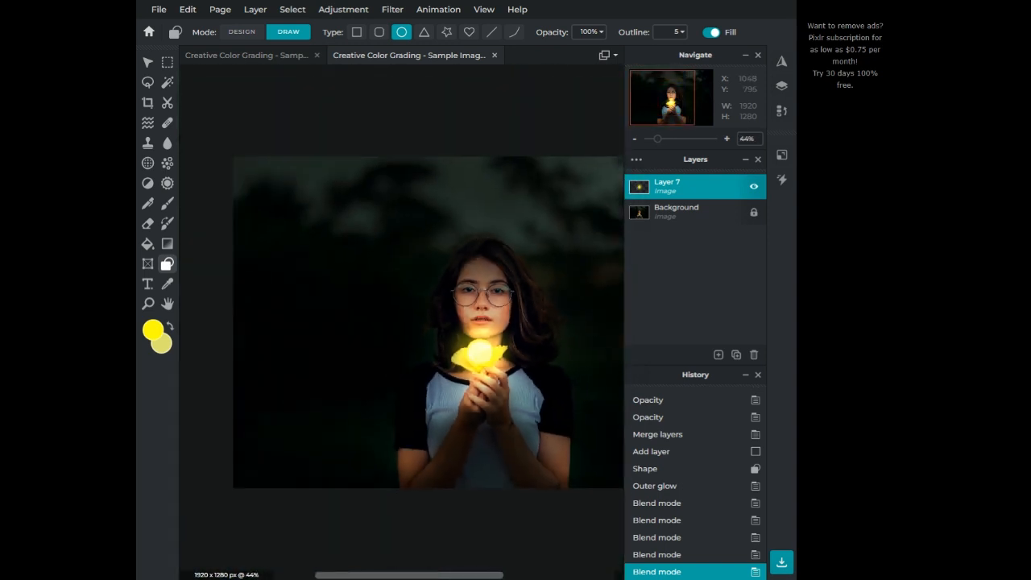
scroll(504, 363, down, 4)
scroll(415, 383, up, 7)
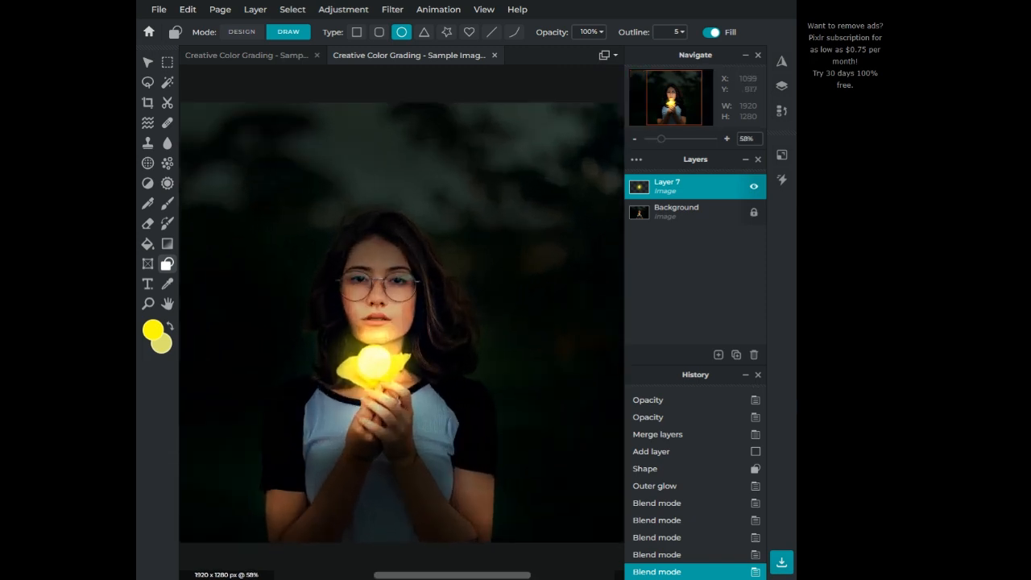
scroll(404, 367, up, 5)
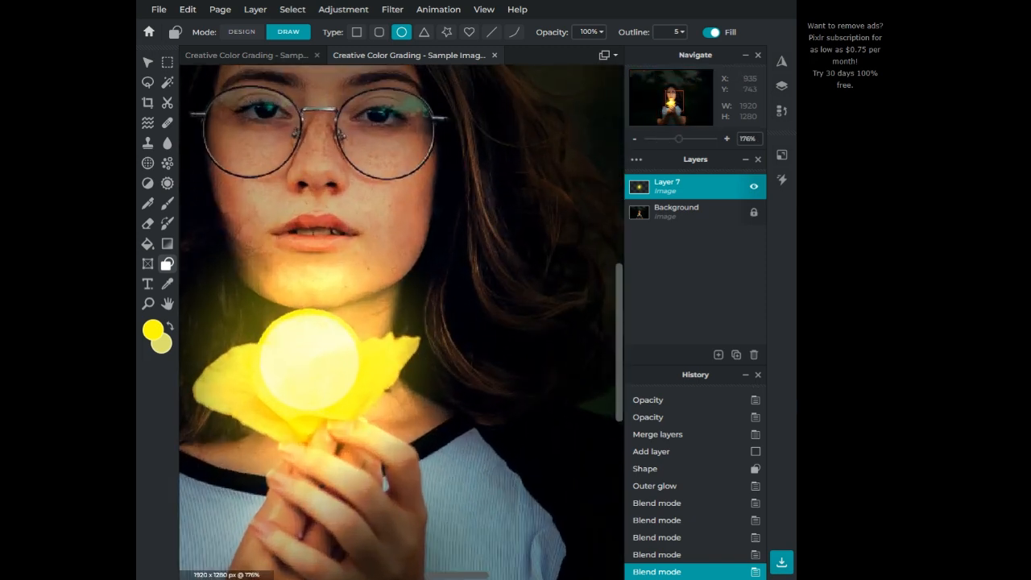
scroll(295, 342, up, 3)
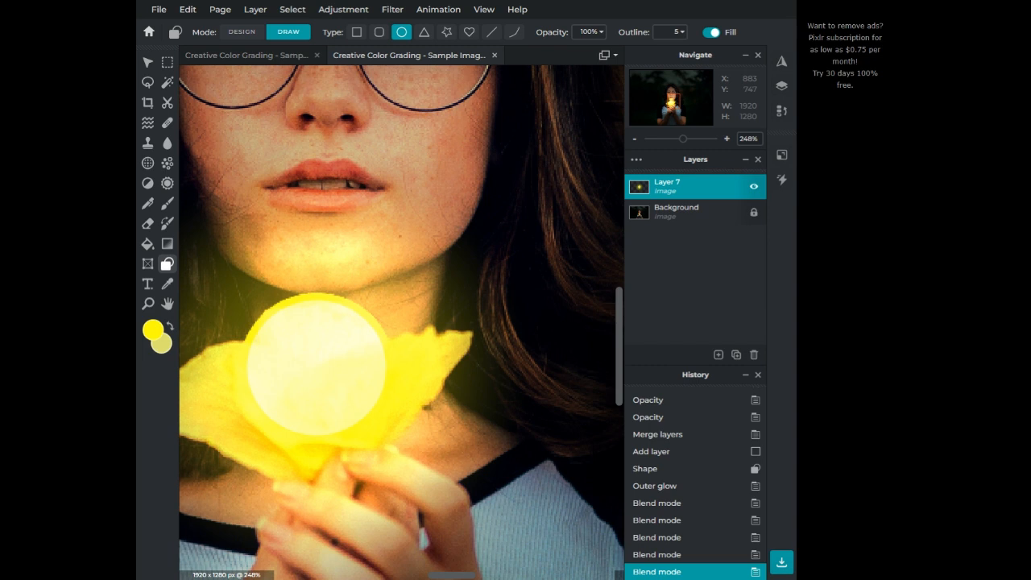
scroll(262, 287, down, 4)
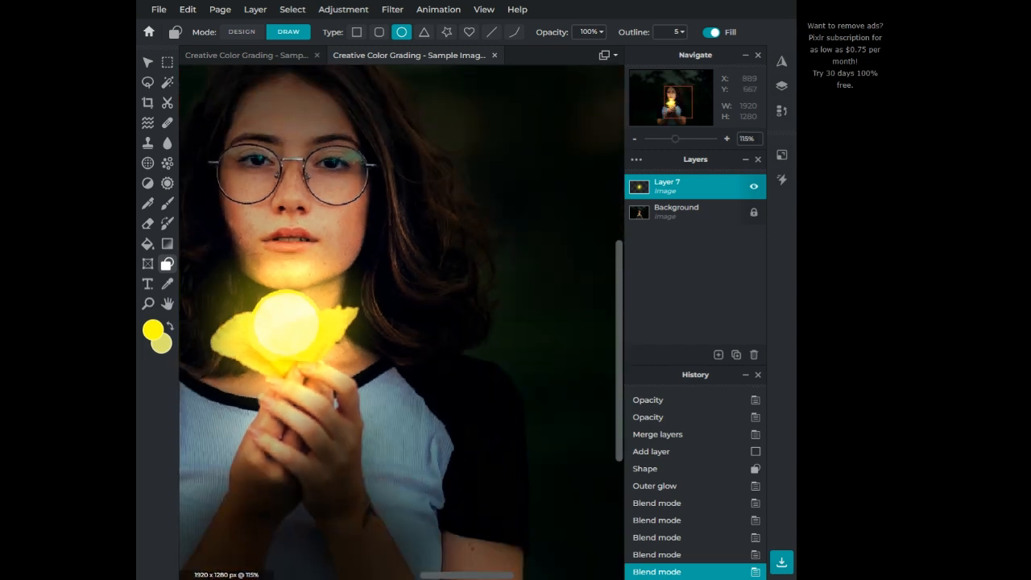
drag(669, 102, 666, 98)
scroll(373, 346, up, 4)
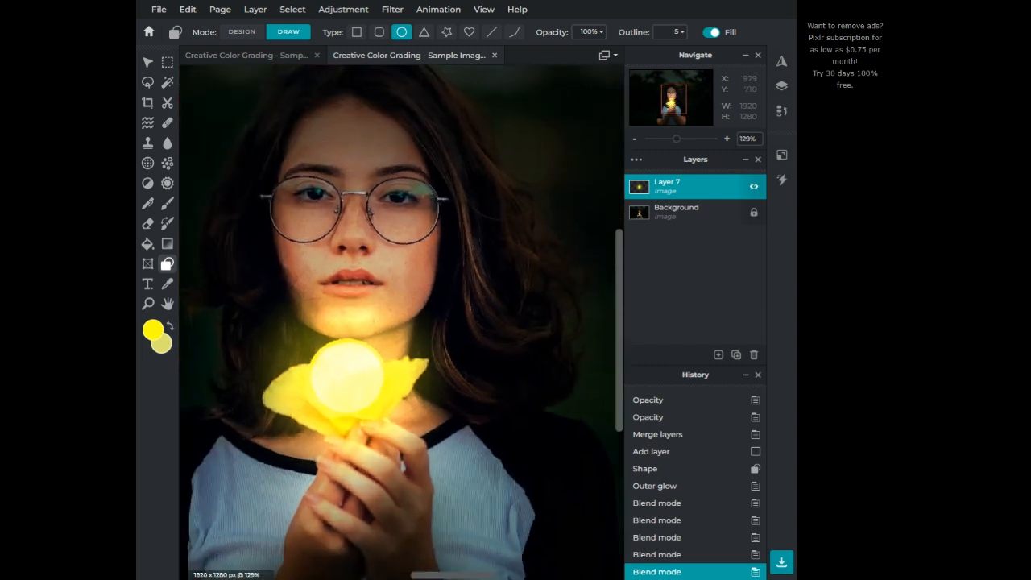
scroll(387, 348, down, 6)
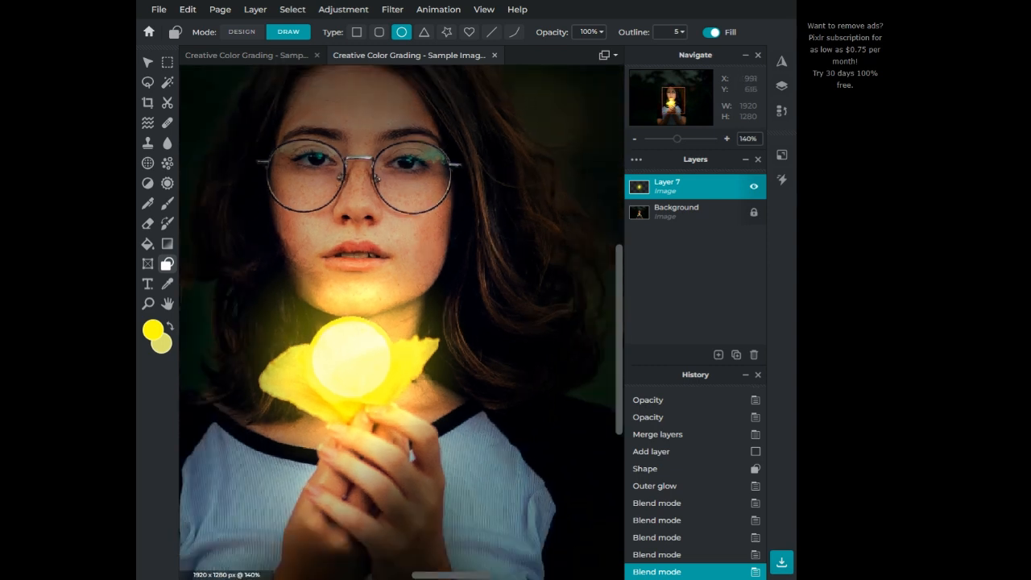
scroll(401, 323, down, 3)
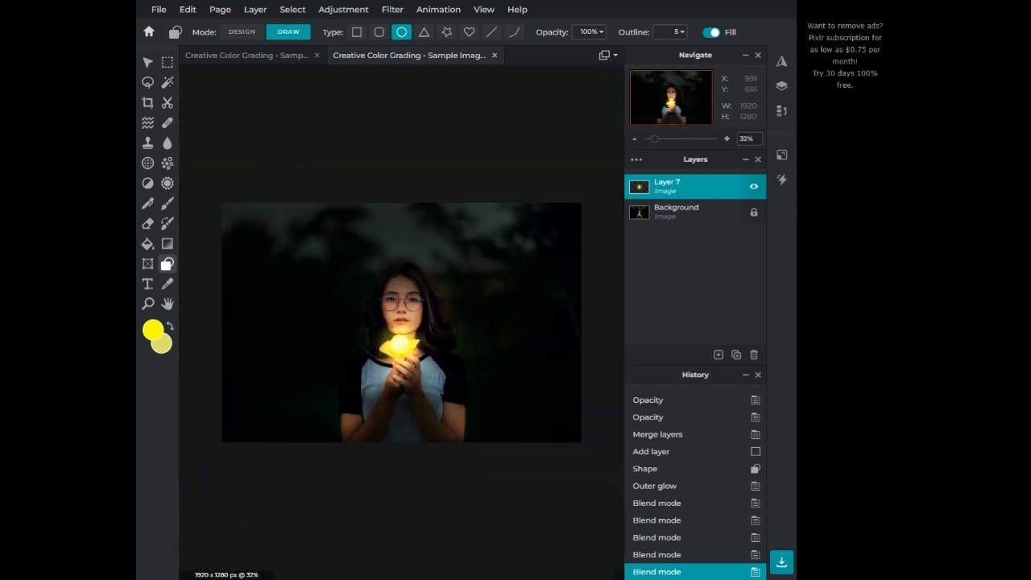
scroll(401, 322, up, 3)
scroll(407, 312, up, 6)
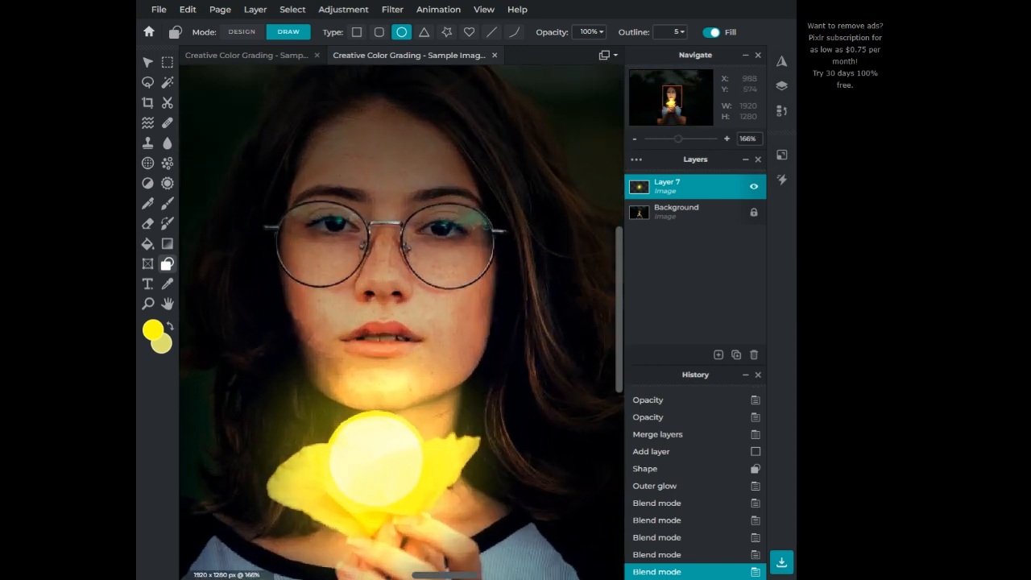
scroll(401, 322, up, 2)
scroll(400, 323, down, 5)
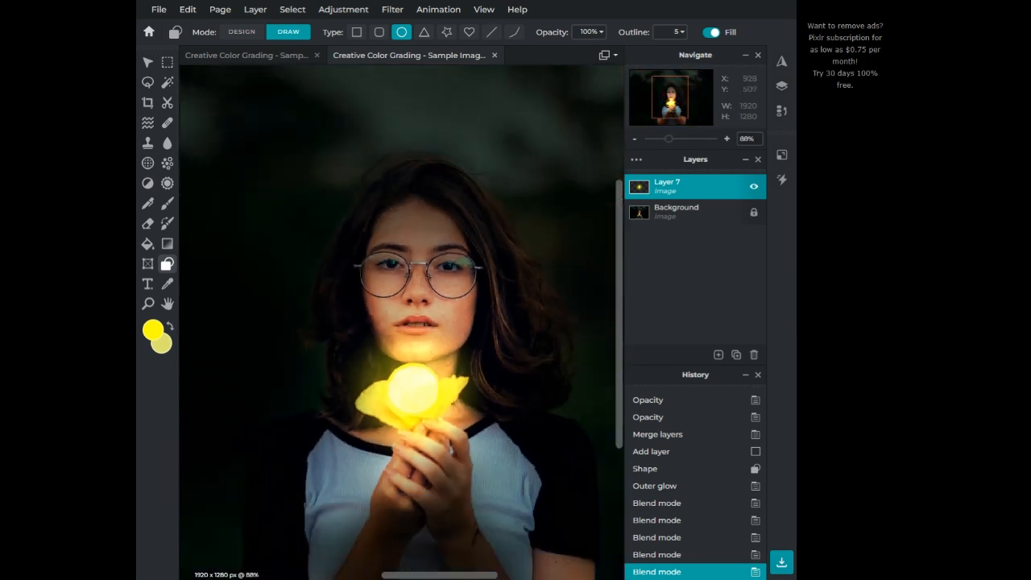
scroll(401, 322, down, 3)
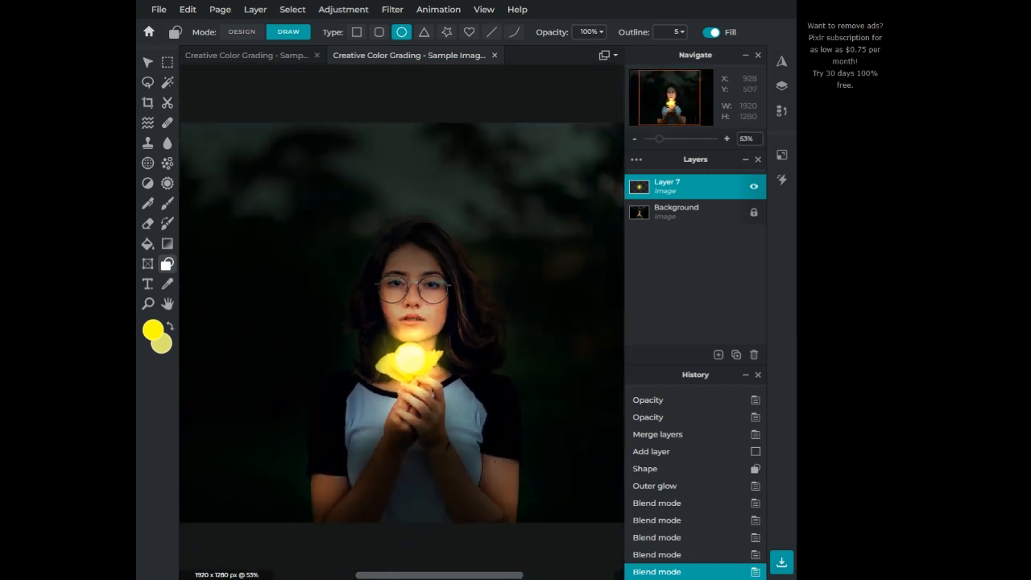
Merge the glowing circle's layer with the background and add a new empty layer.
click(713, 185)
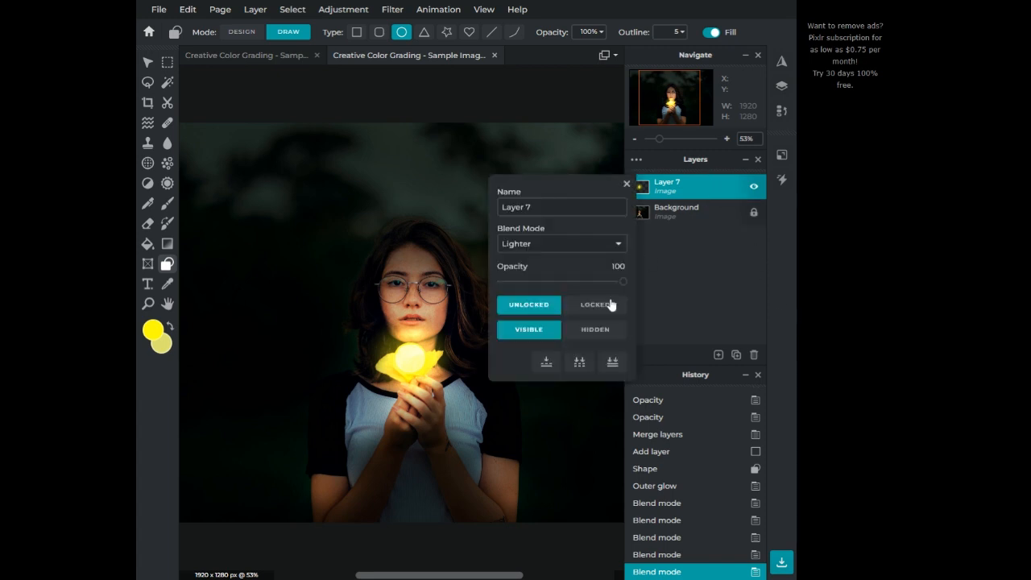
click(591, 364)
mouse_move(718, 355)
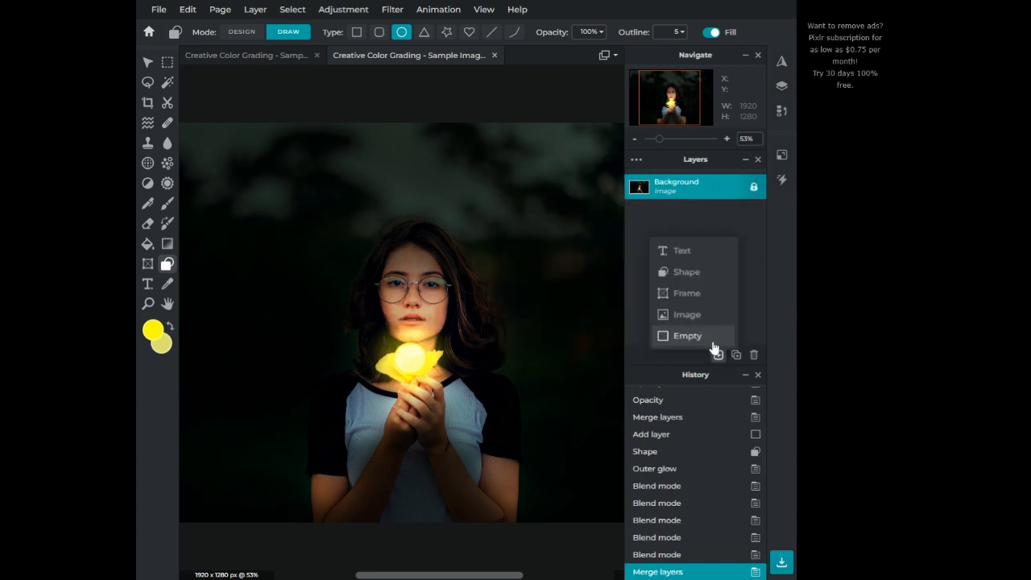
click(707, 335)
Set up the Brush tool with an 80 px size and a lower softness.
click(167, 223)
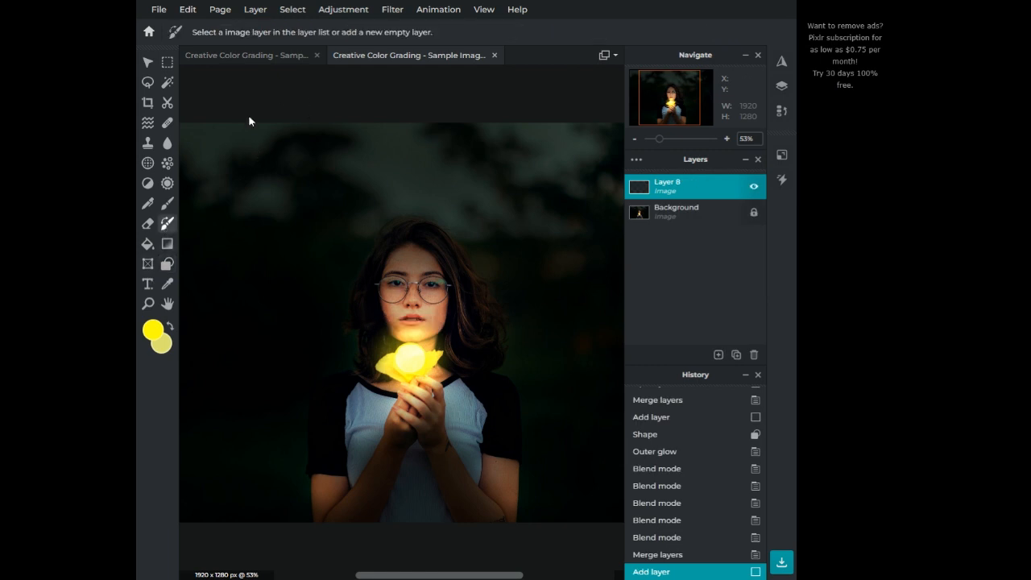
click(167, 203)
scroll(589, 260, up, 3)
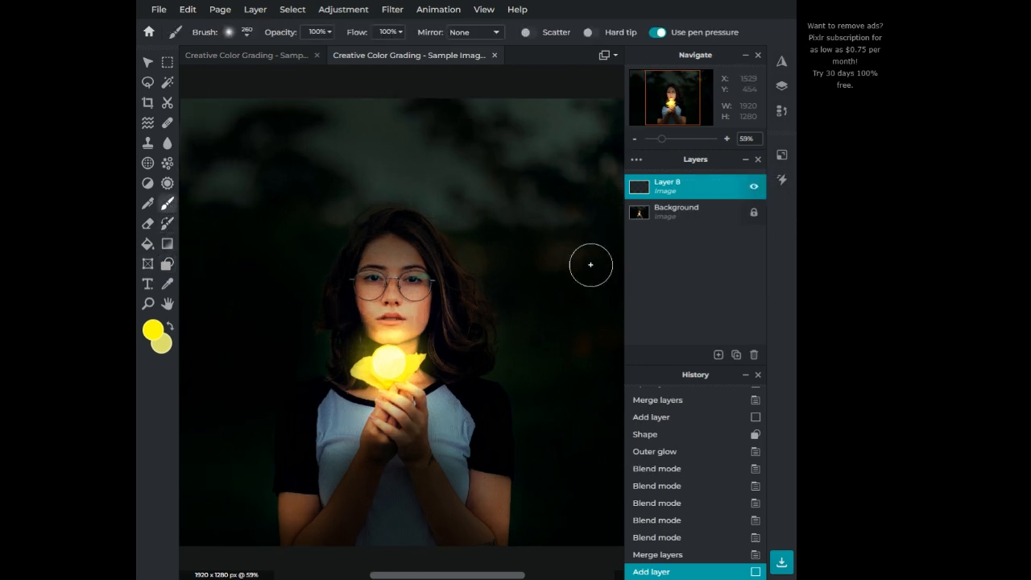
scroll(403, 340, up, 5)
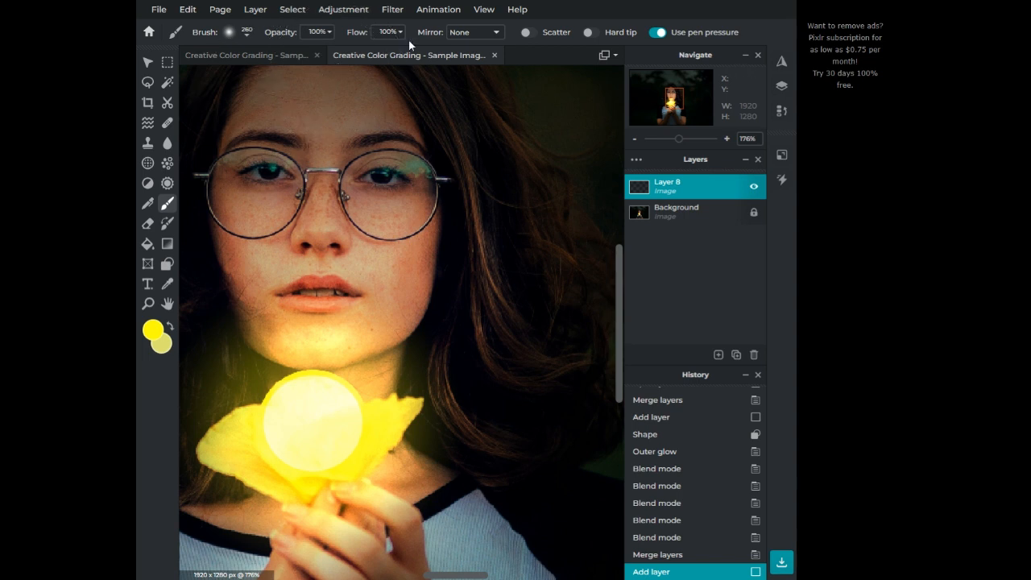
click(230, 33)
click(268, 75)
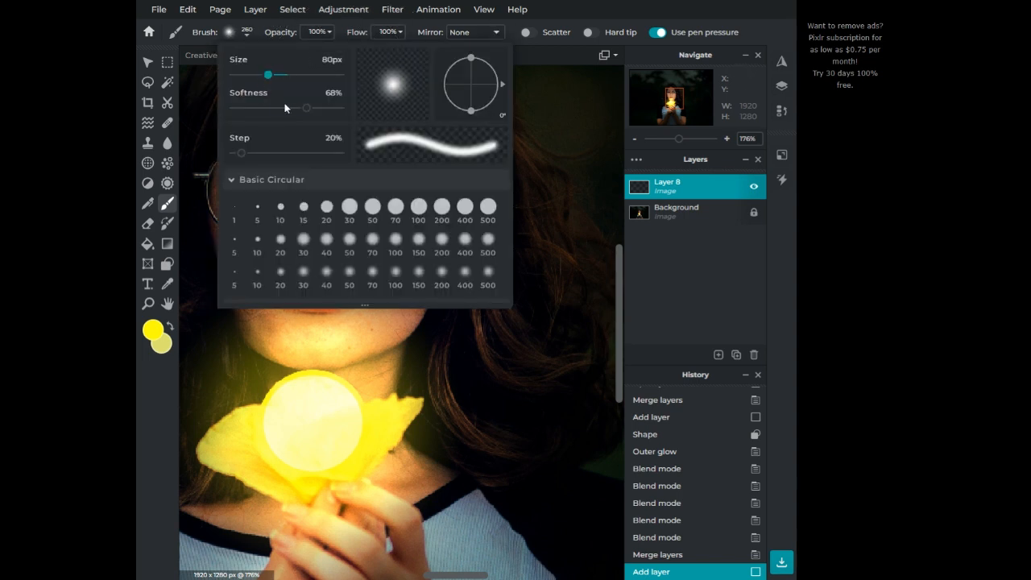
click(284, 108)
click(254, 345)
scroll(278, 324, up, 1)
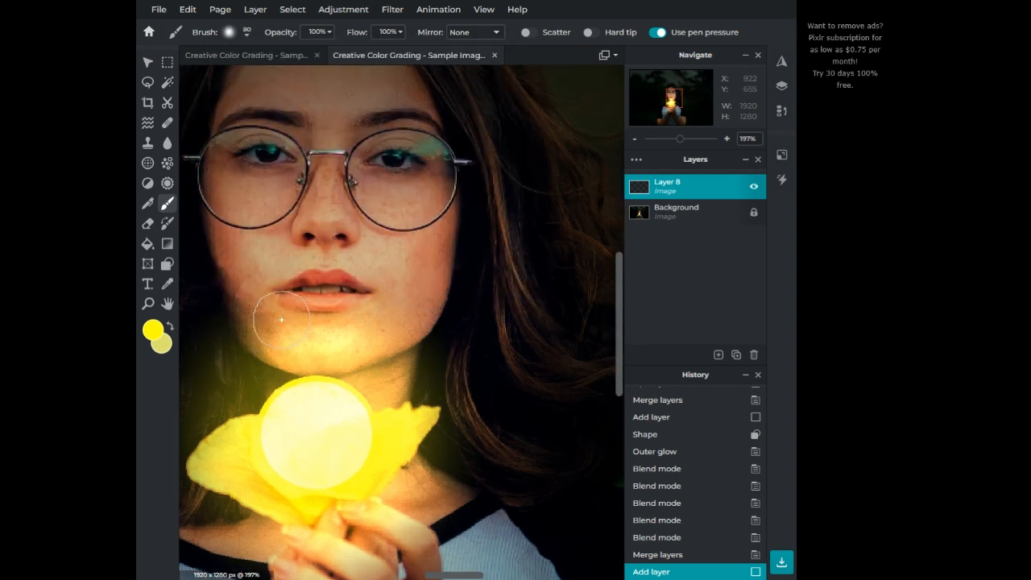
Paint a yellow dab over the eye behind the left lens and set the layer to Overlay at 22% opacity.
click(261, 156)
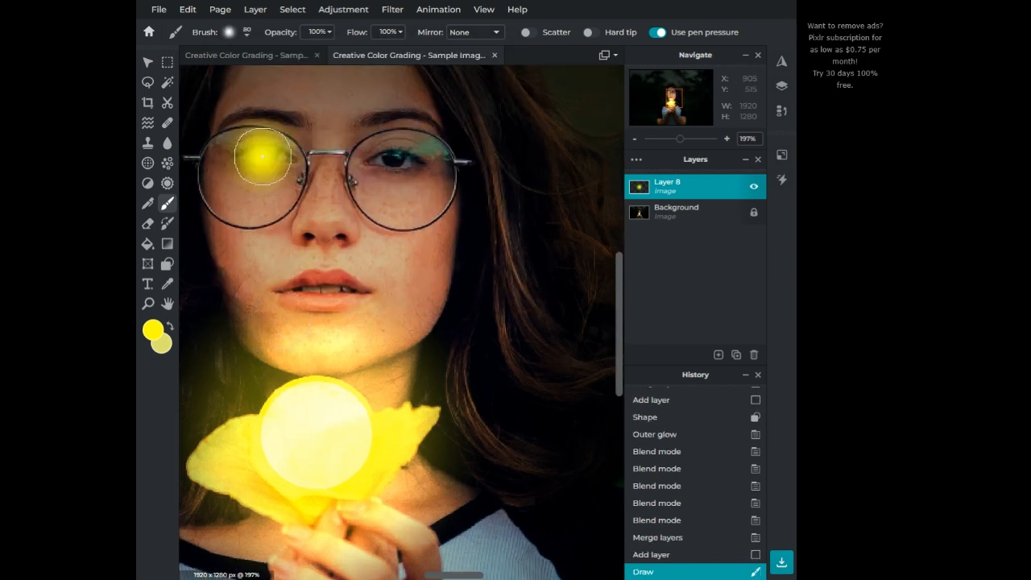
click(711, 190)
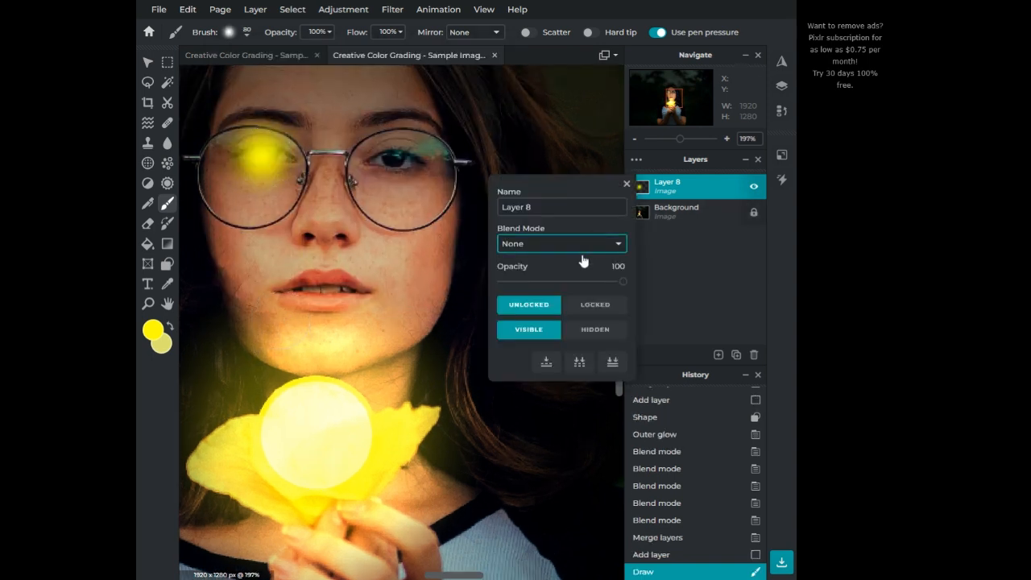
click(567, 288)
drag(576, 281, 541, 287)
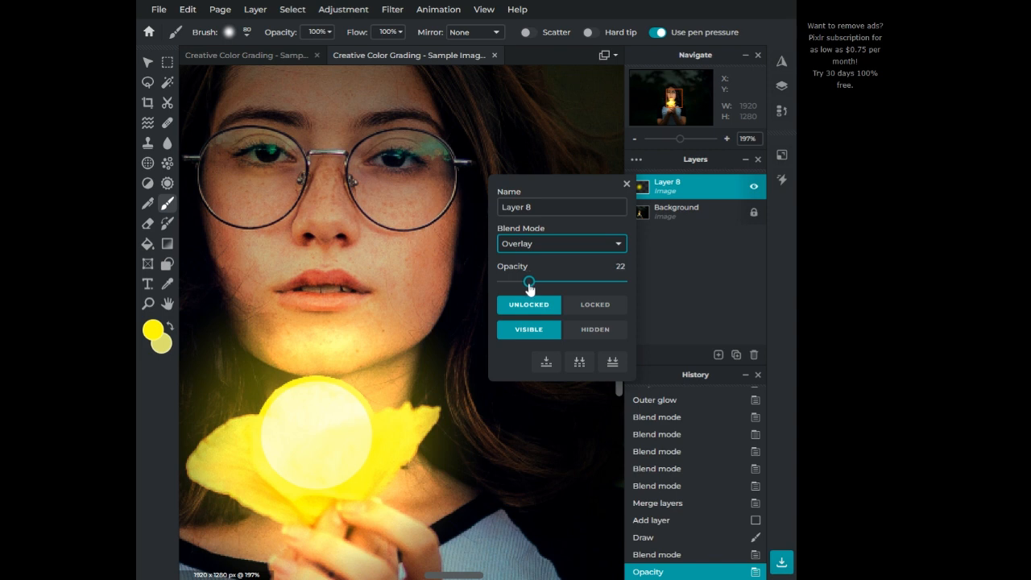
Brush yellow over the other eye, the cheeks, the lower face and the chin on the same layer.
click(403, 161)
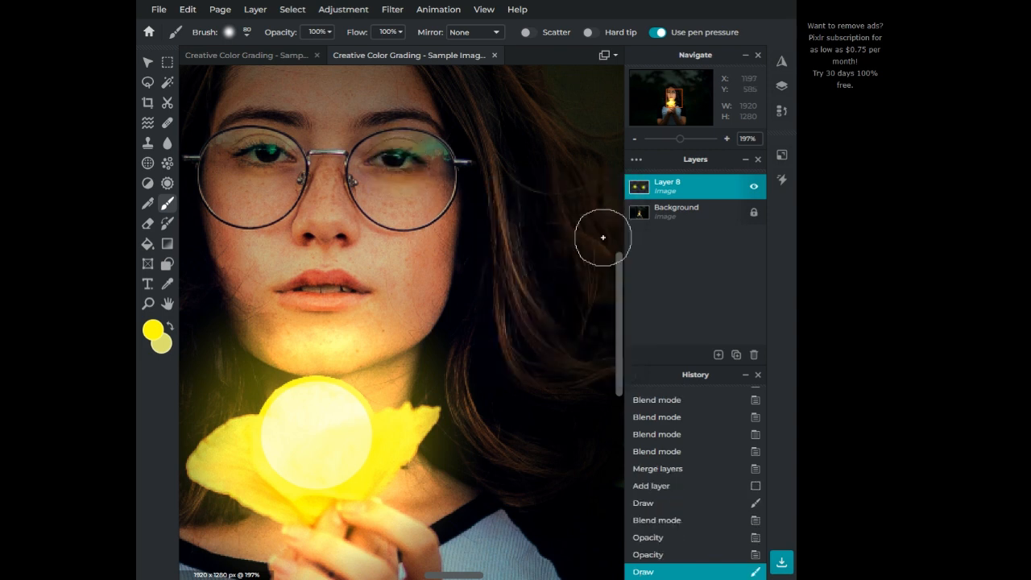
scroll(603, 238, down, 2)
scroll(378, 240, up, 3)
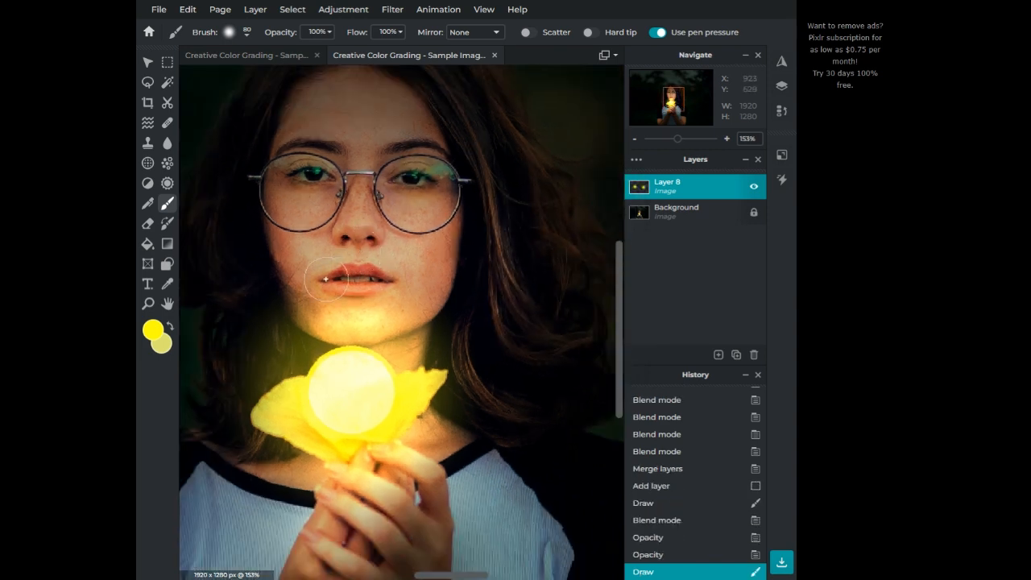
click(288, 264)
mouse_move(292, 250)
mouse_down()
mouse_move(562, 236)
mouse_move(411, 333)
mouse_up()
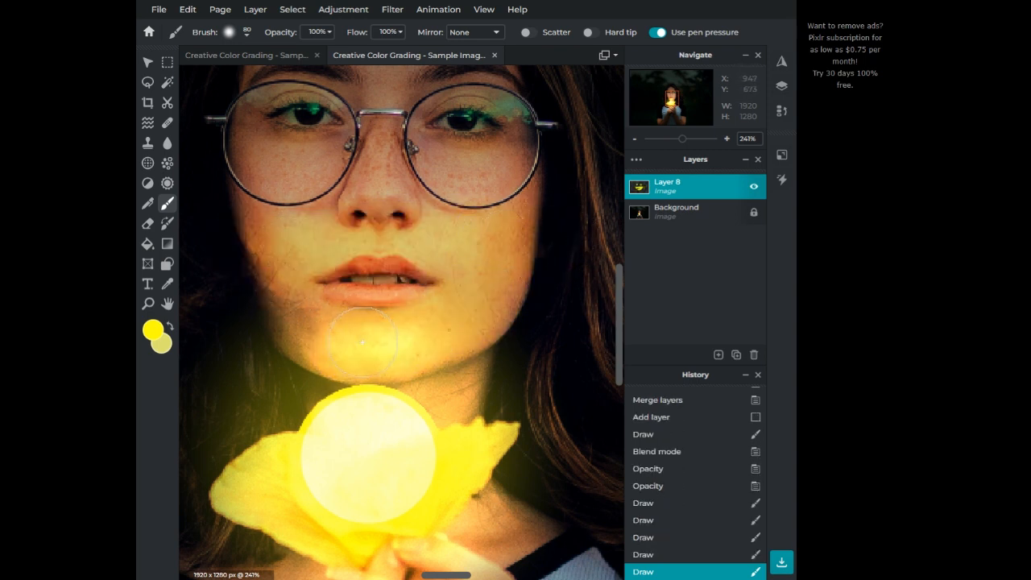
mouse_move(347, 358)
mouse_down()
mouse_move(278, 340)
mouse_move(449, 323)
mouse_move(491, 291)
mouse_move(507, 231)
mouse_move(439, 378)
mouse_up()
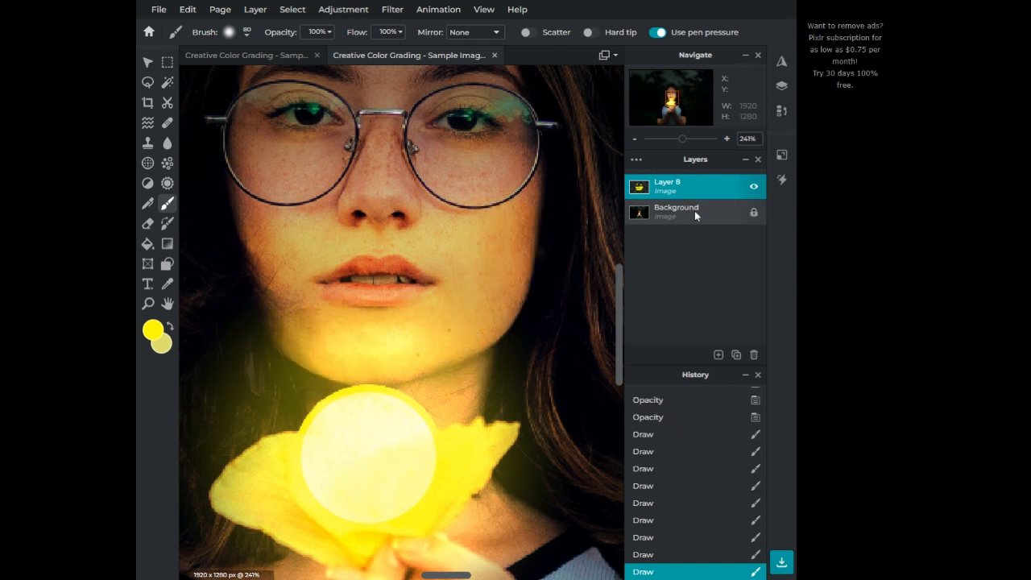
Set the painted yellow face layer's opacity to 8%.
click(690, 182)
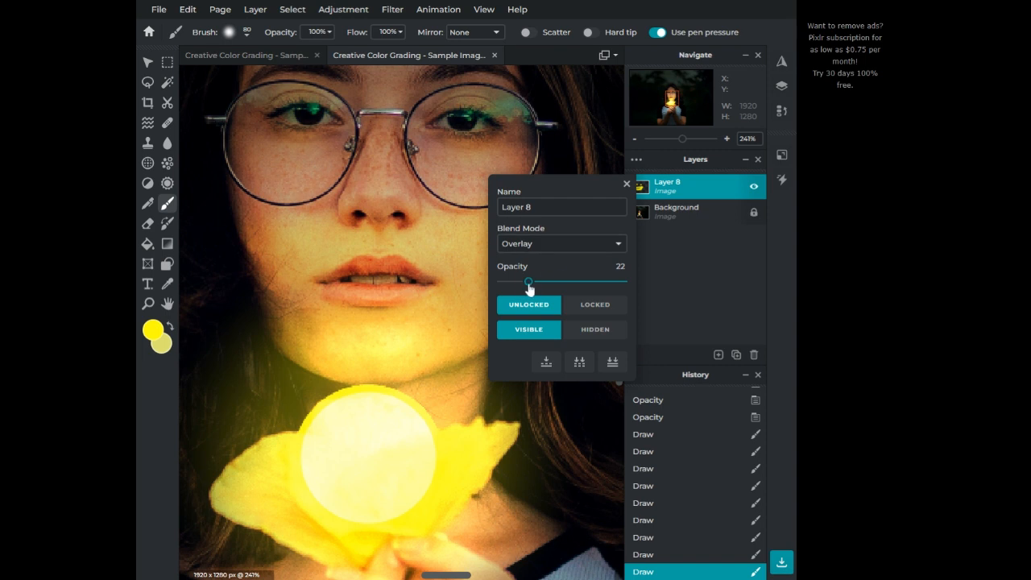
drag(514, 288, 509, 291)
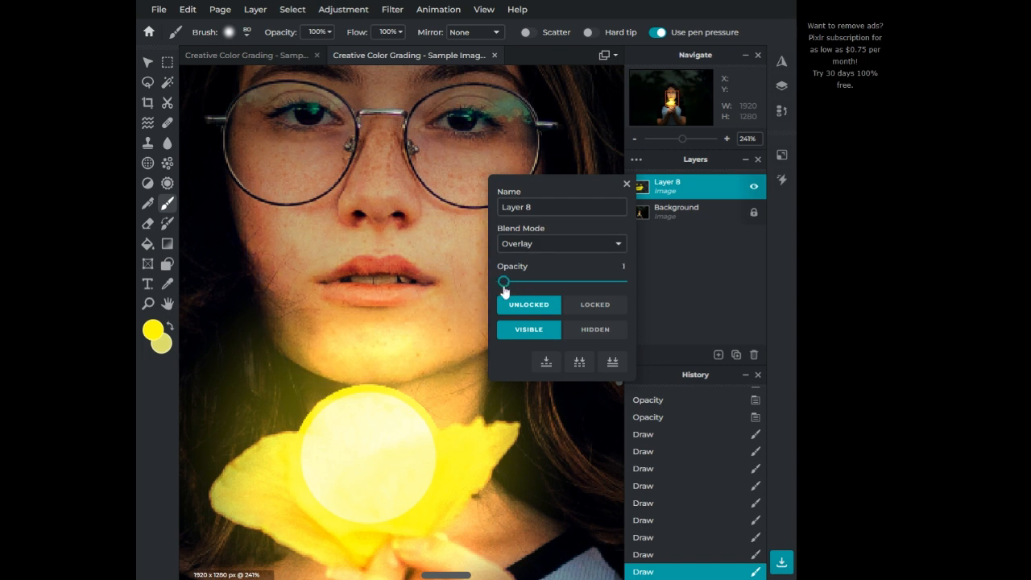
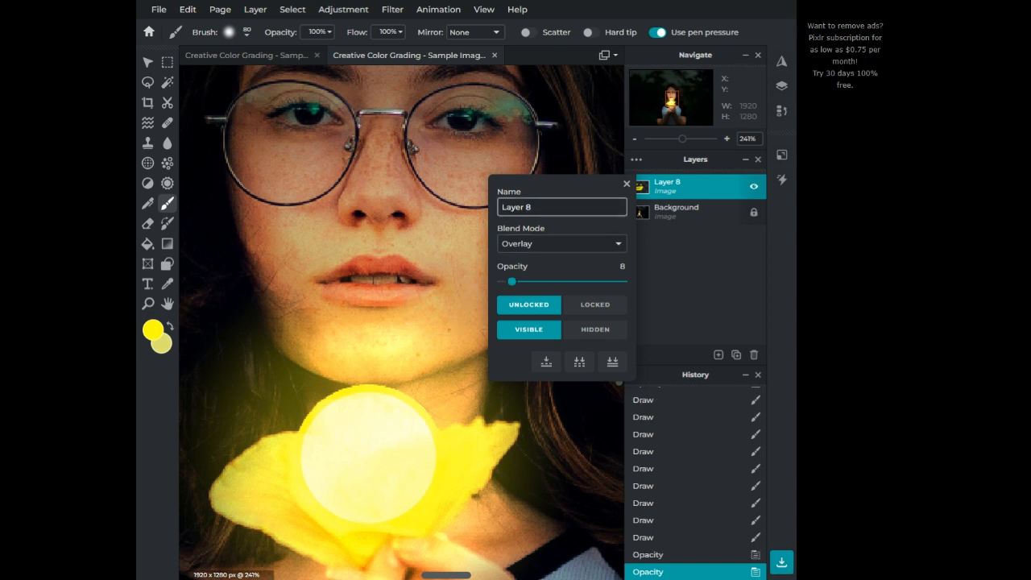
click(627, 184)
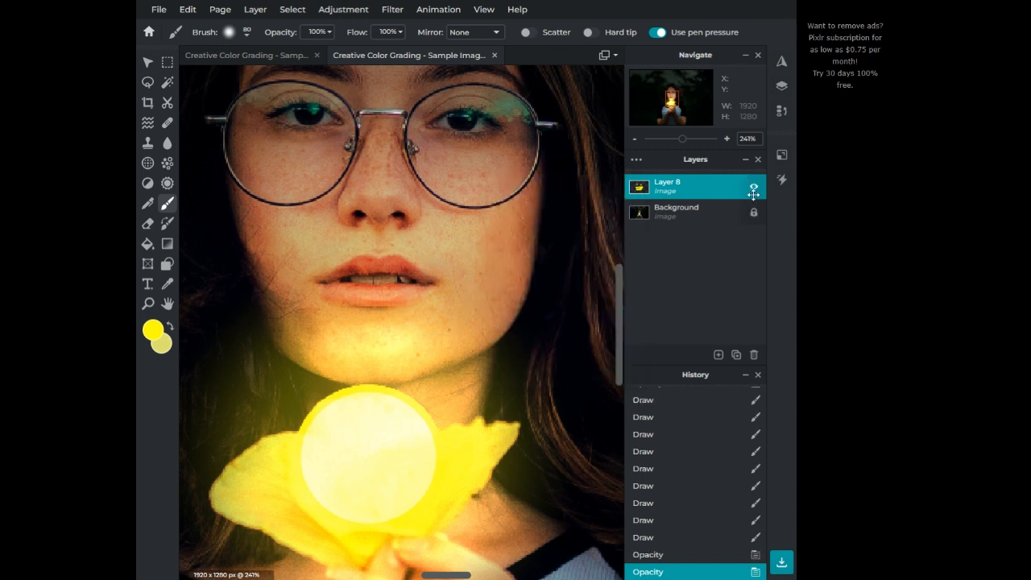
Check the yellow tint on the face at several magnifications and merge its layer with the background.
scroll(475, 319, down, 8)
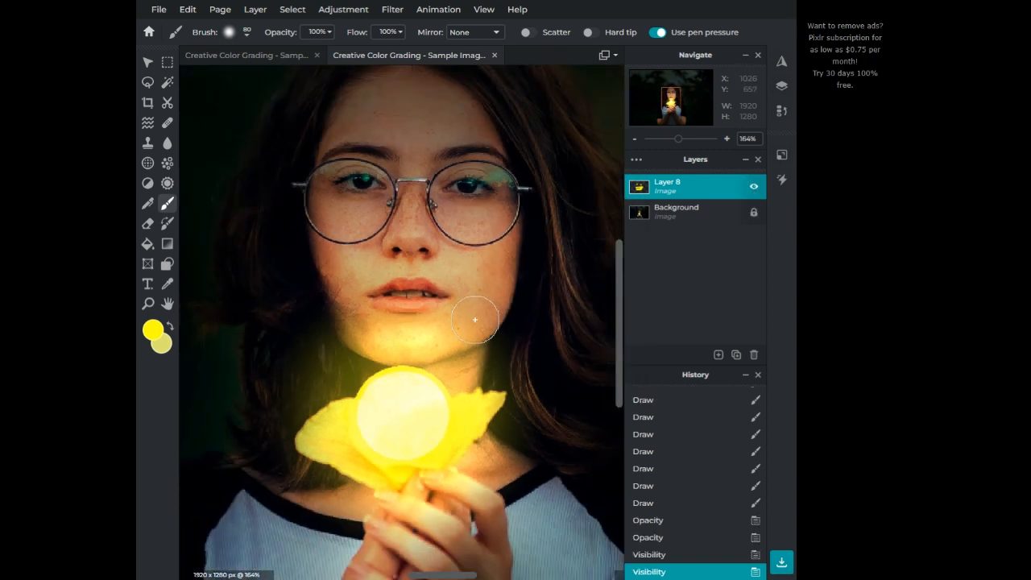
scroll(476, 320, down, 2)
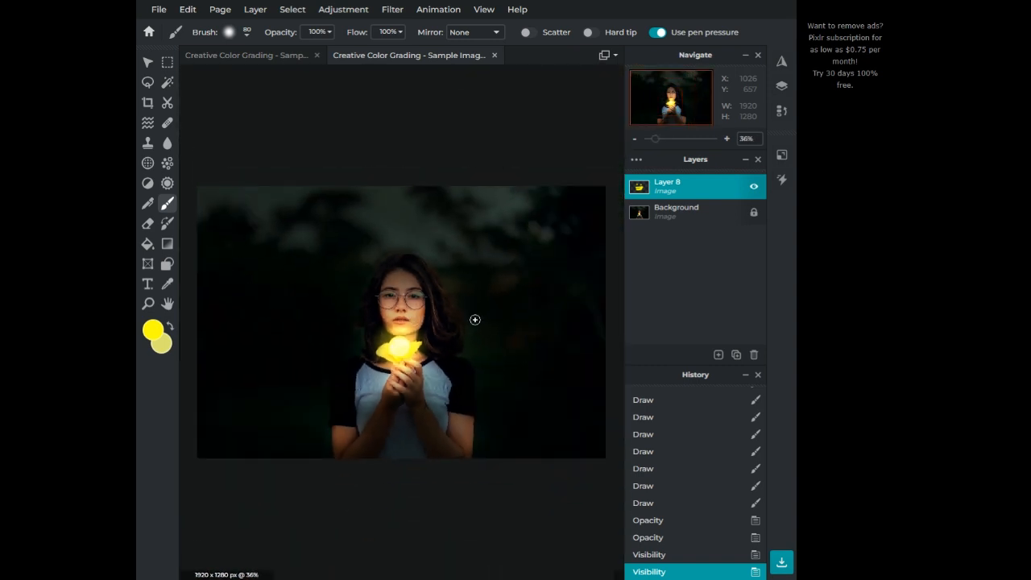
scroll(352, 354, up, 2)
scroll(352, 354, down, 2)
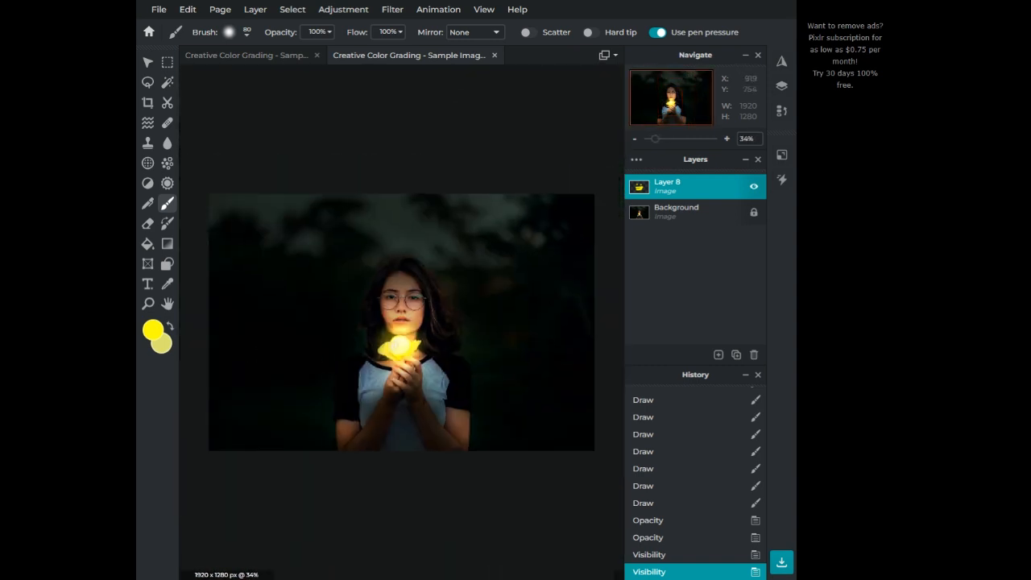
scroll(352, 354, up, 2)
scroll(403, 319, up, 2)
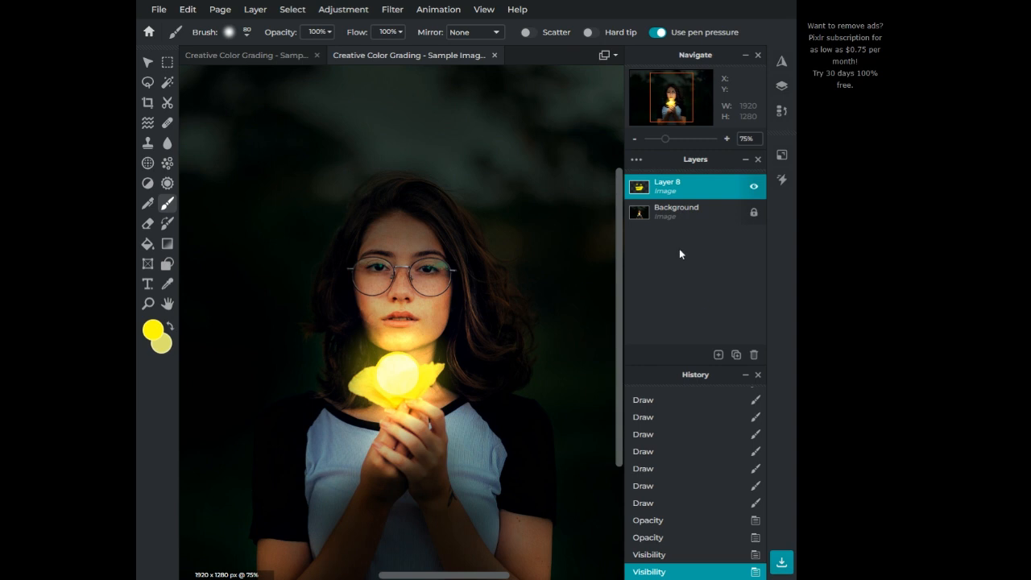
click(701, 189)
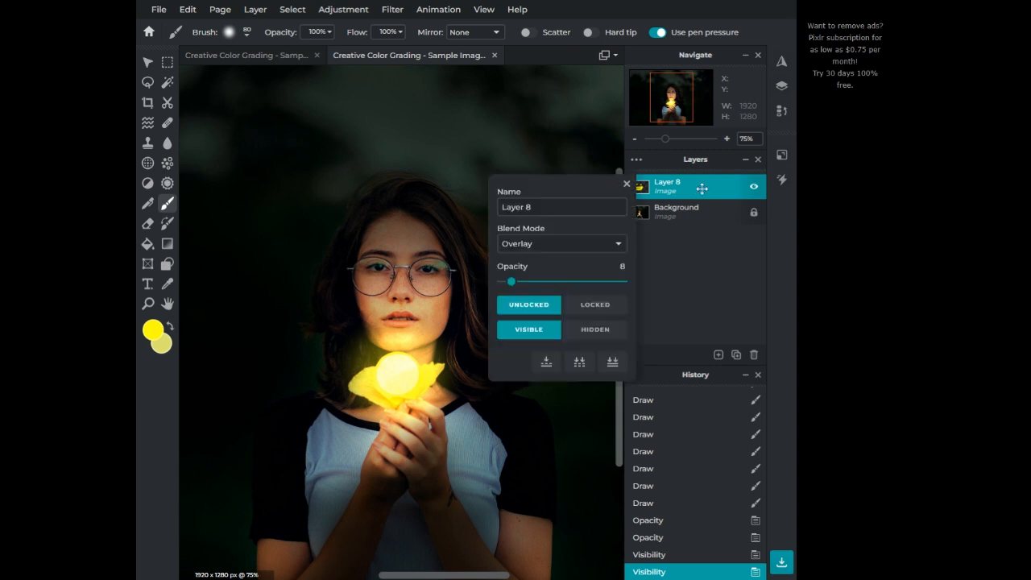
click(577, 363)
scroll(290, 357, down, 2)
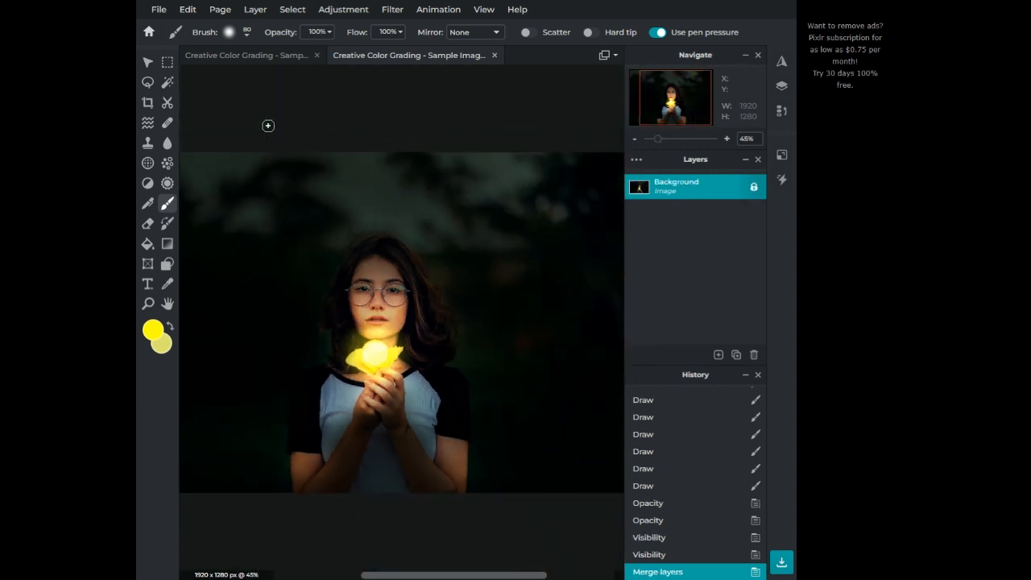
Apply a Highlights and shadows adjustment to the background layer with highlights 39 and shadows -56.
scroll(268, 126, down, 1)
click(326, 10)
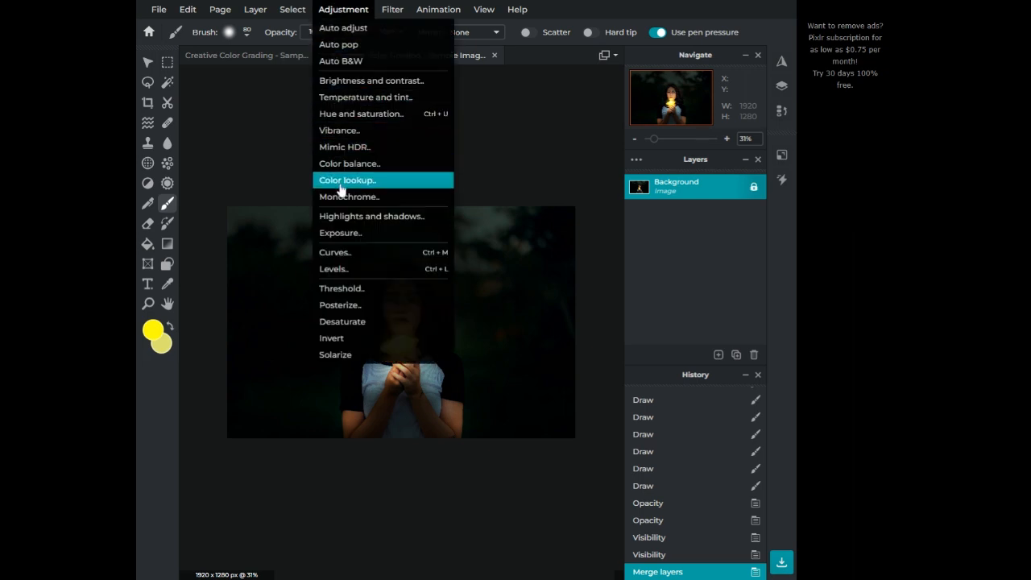
click(371, 216)
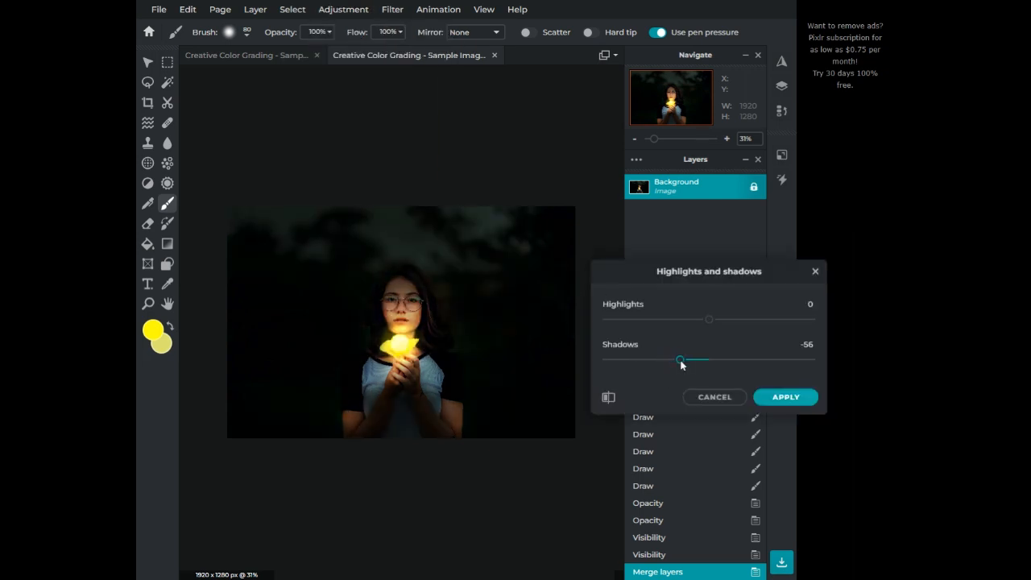
click(730, 323)
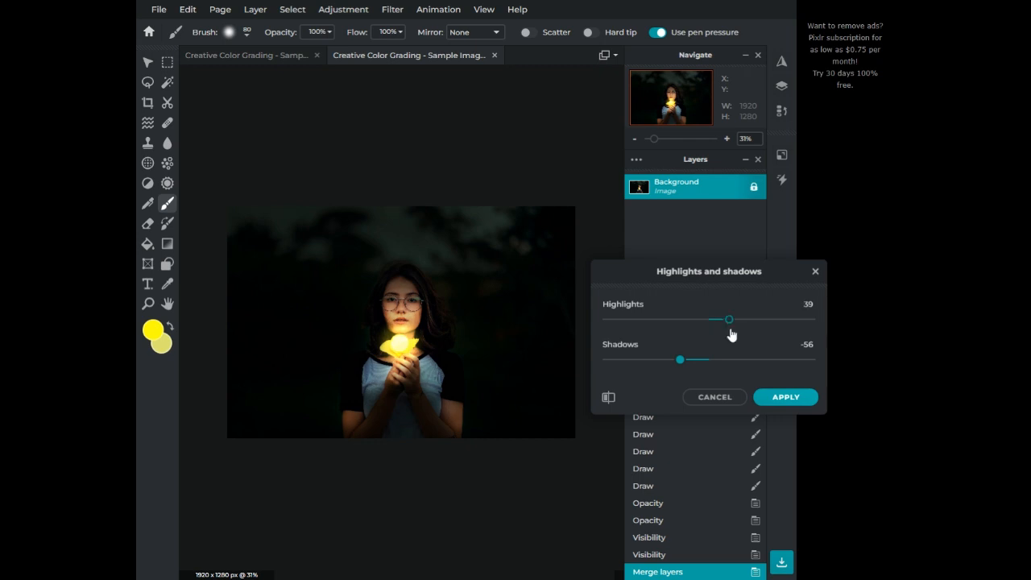
click(786, 397)
scroll(391, 256, up, 10)
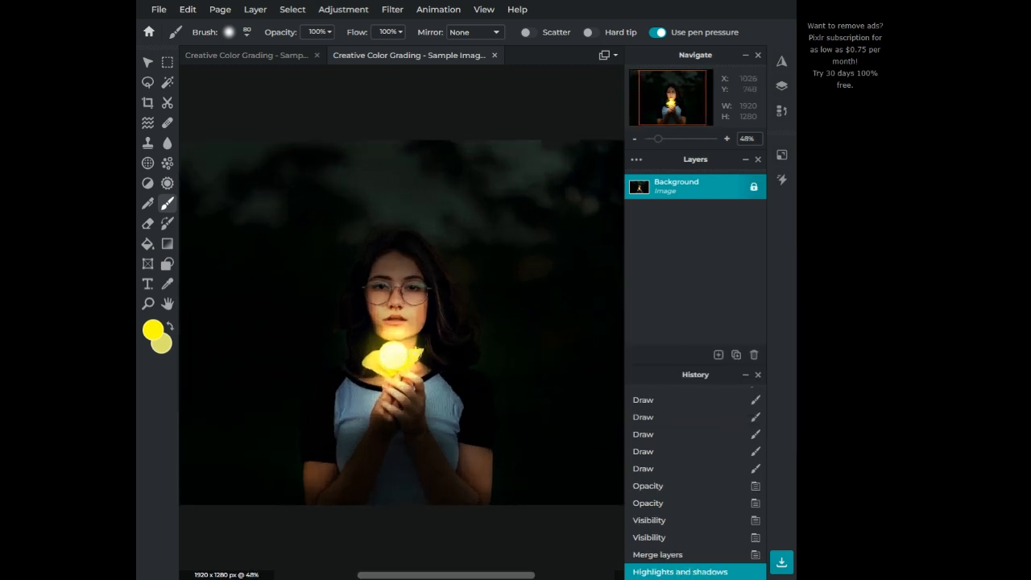
scroll(392, 256, down, 1)
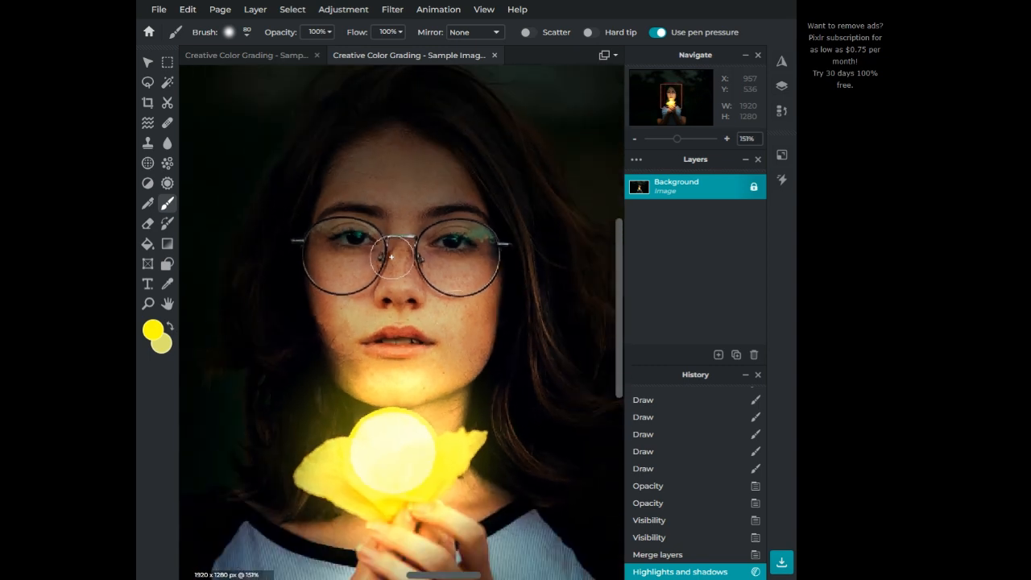
click(719, 354)
click(692, 333)
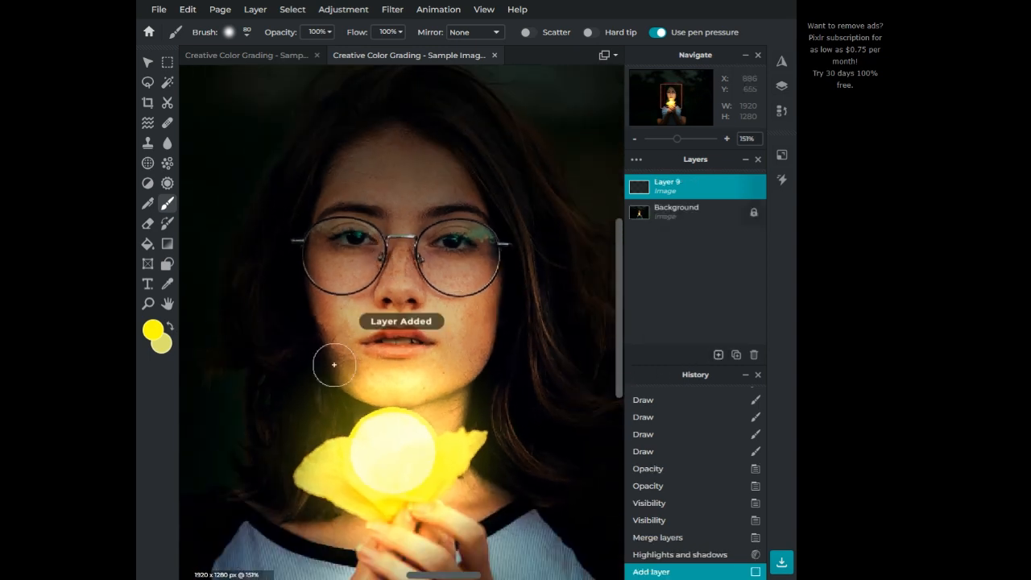
scroll(334, 365, down, 3)
scroll(333, 364, down, 5)
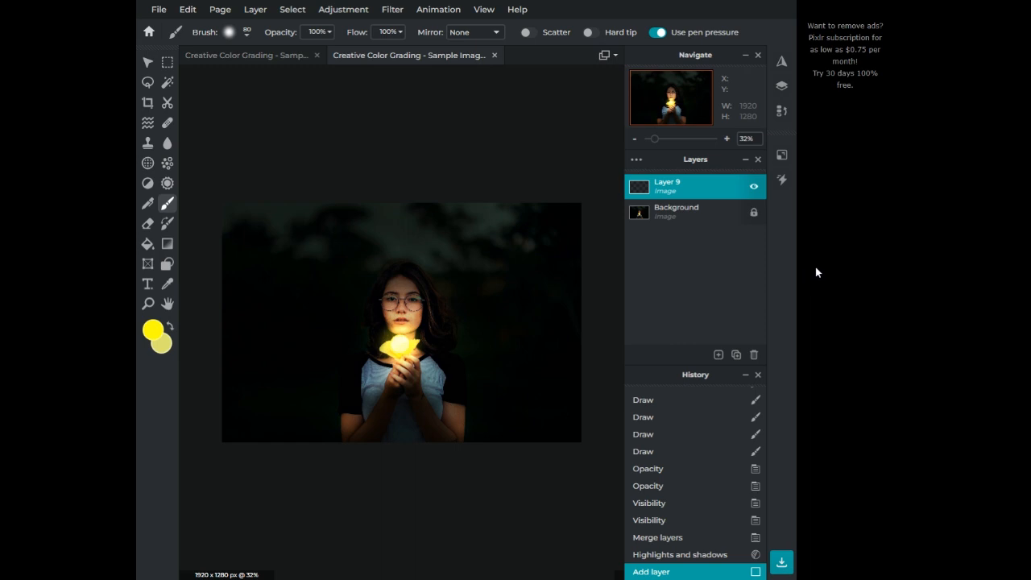
key(Delete)
Duplicate the background layer and raise the copy's brightness to 47.
click(736, 355)
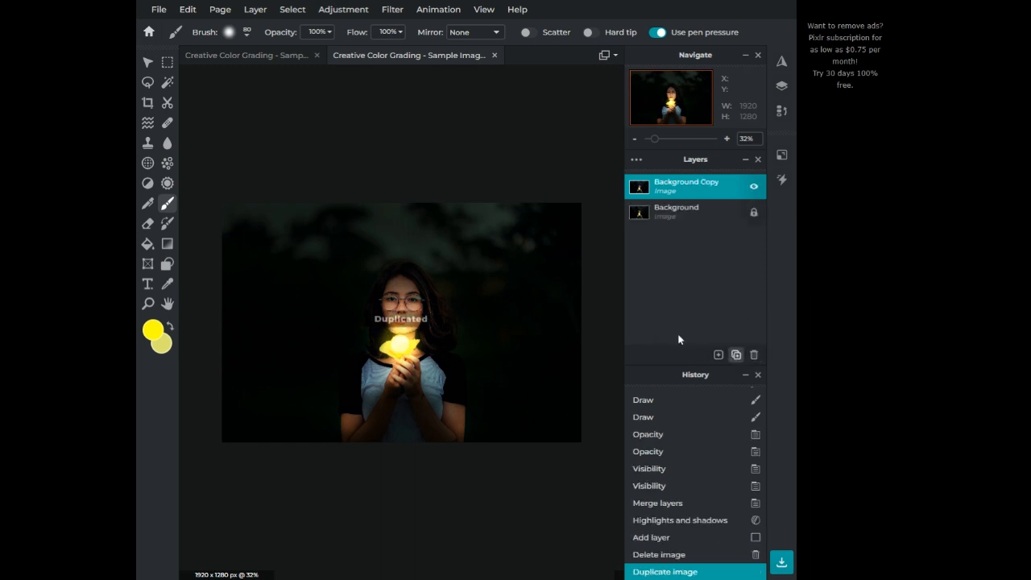
click(343, 9)
click(375, 79)
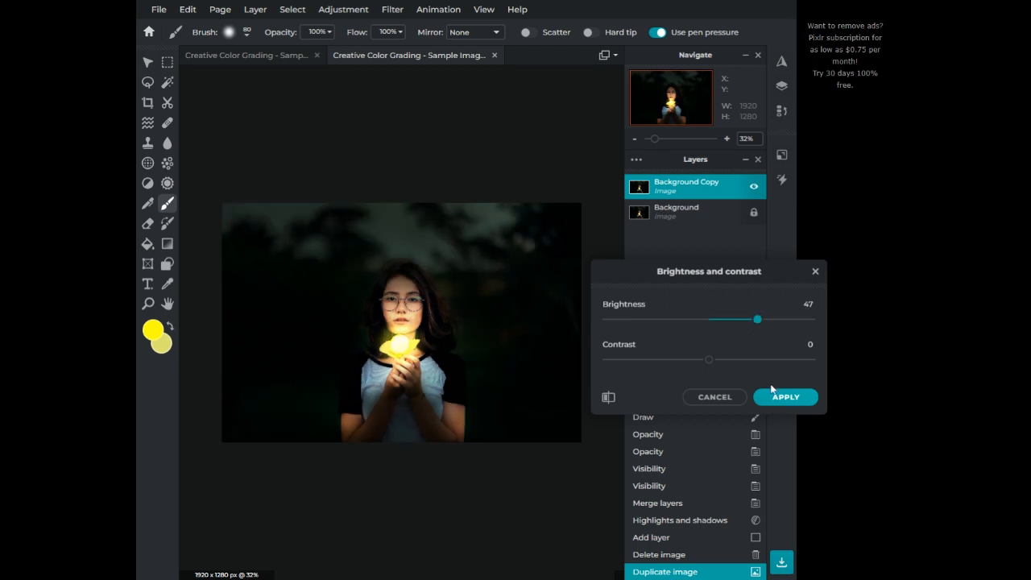
key(Return)
Apply a Highlights and shadows adjustment to the background copy with highlights at 89.
click(343, 9)
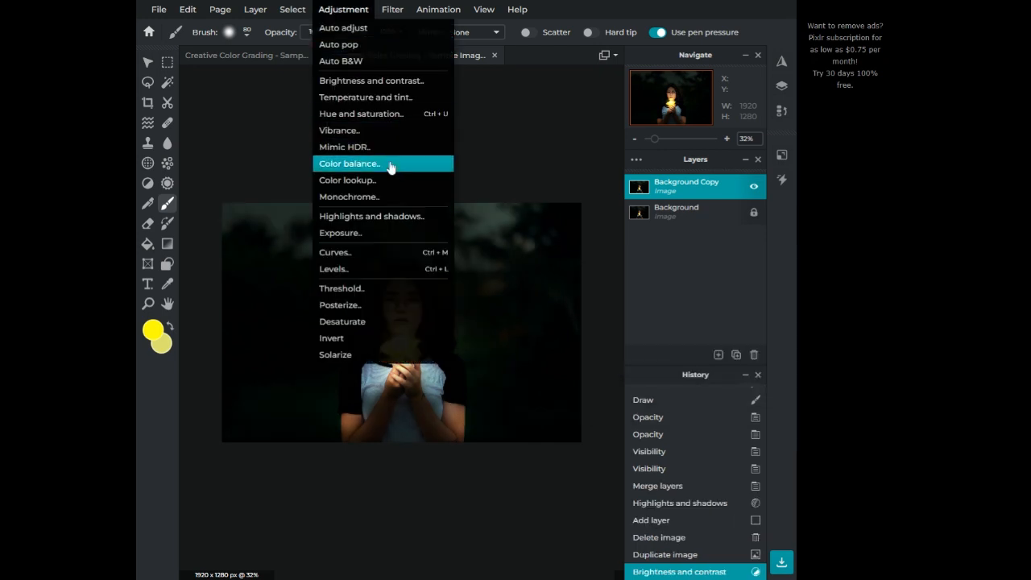
click(395, 219)
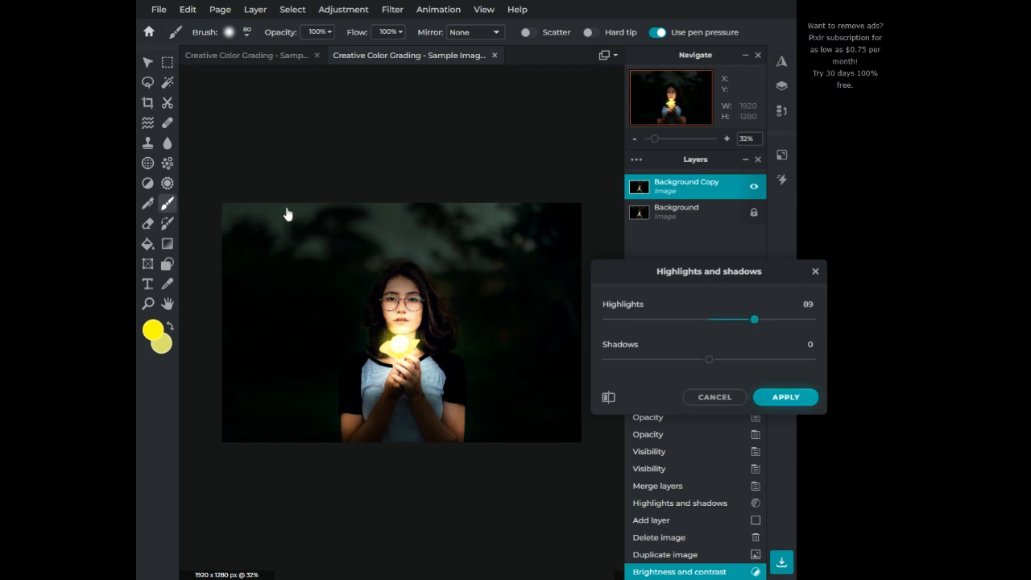
key(Return)
Mask out the entire brightened background copy with the Cutout tool's rectangle shape.
click(168, 101)
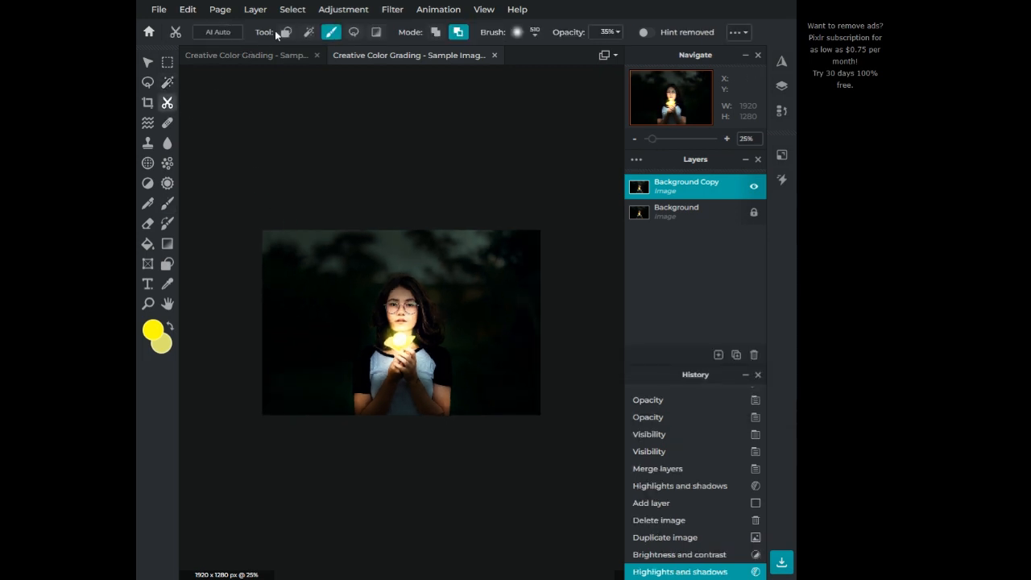
click(285, 32)
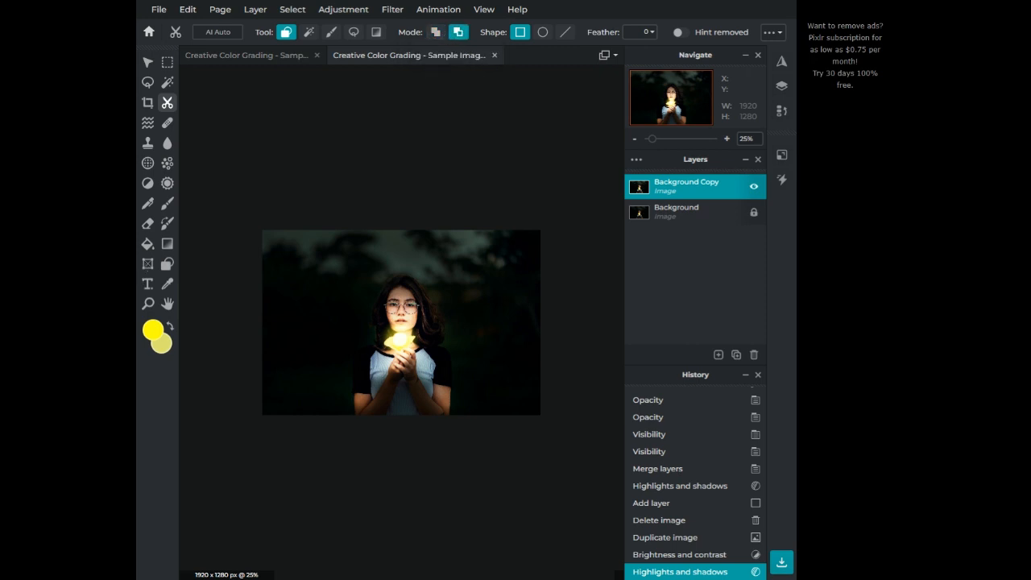
drag(661, 528, 677, 474)
Set up the Cutout brush to add to the mask, with a 26 px size and 39% softness.
scroll(404, 328, up, 7)
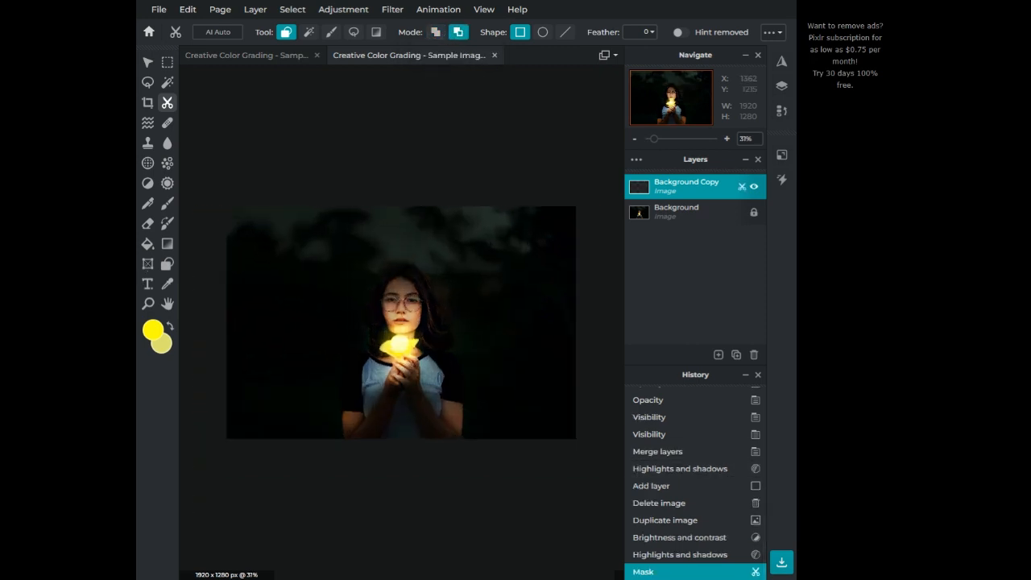
scroll(394, 322, up, 19)
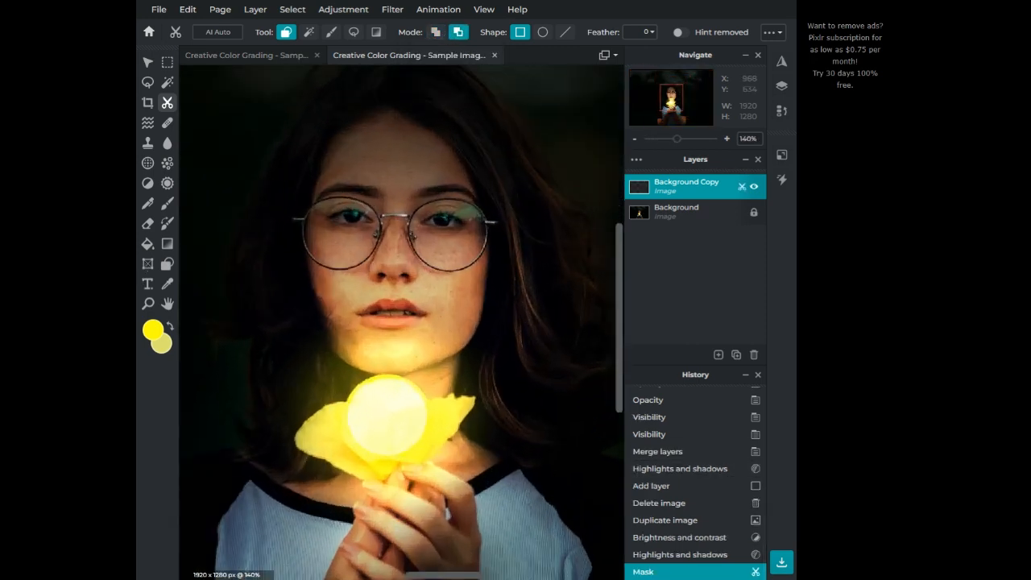
scroll(382, 179, up, 1)
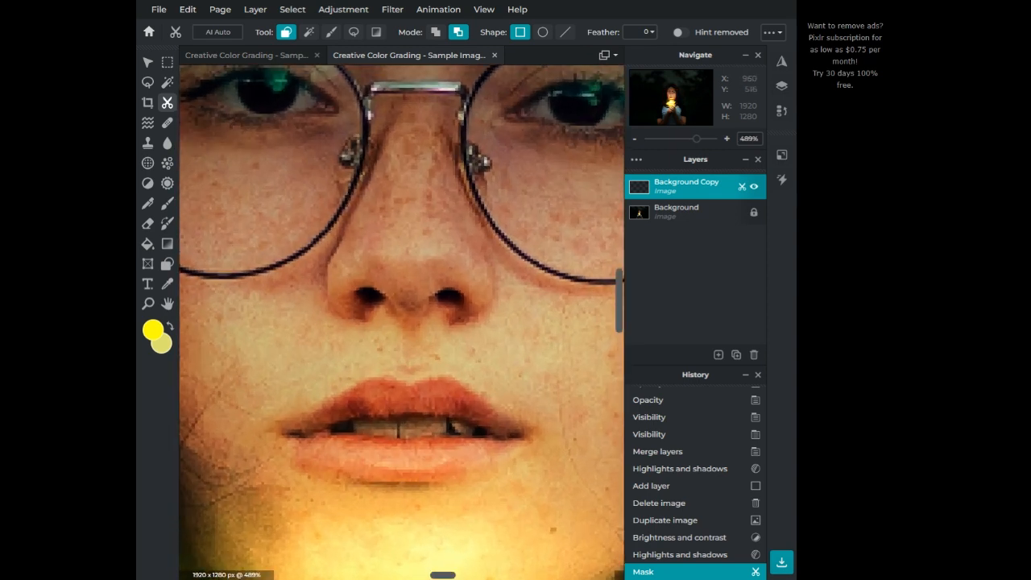
click(331, 32)
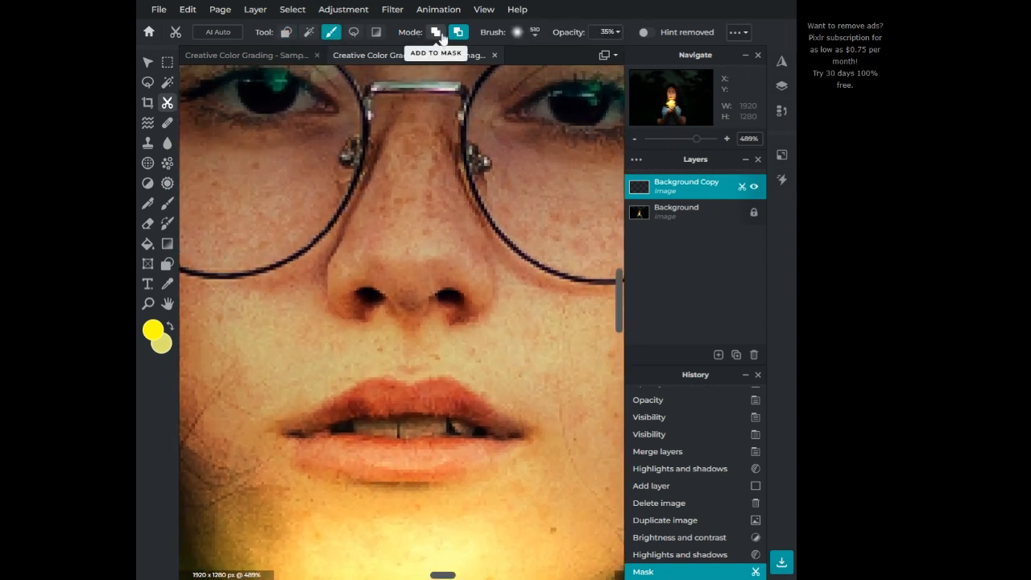
click(435, 32)
click(517, 33)
drag(594, 74, 547, 74)
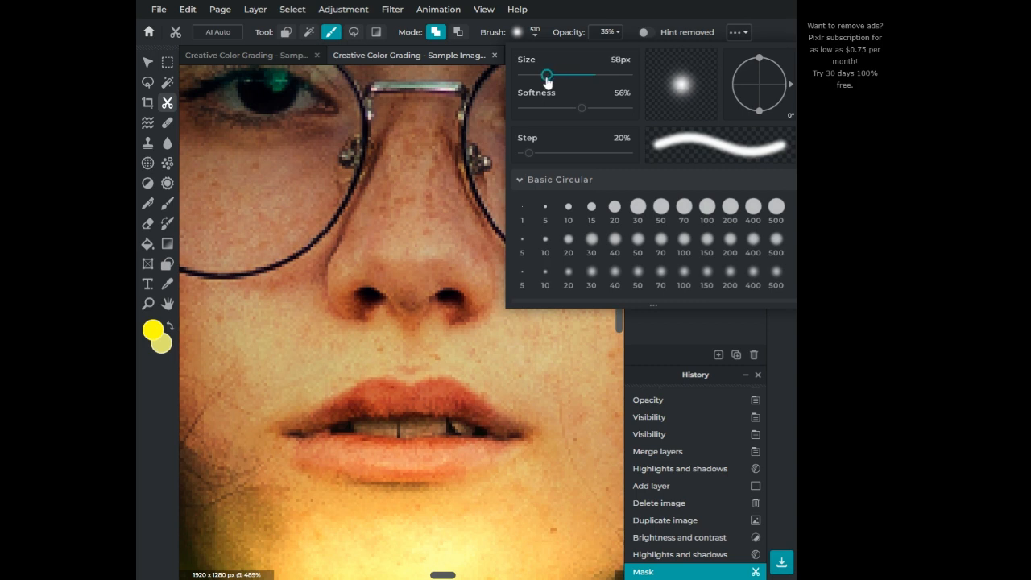
click(565, 108)
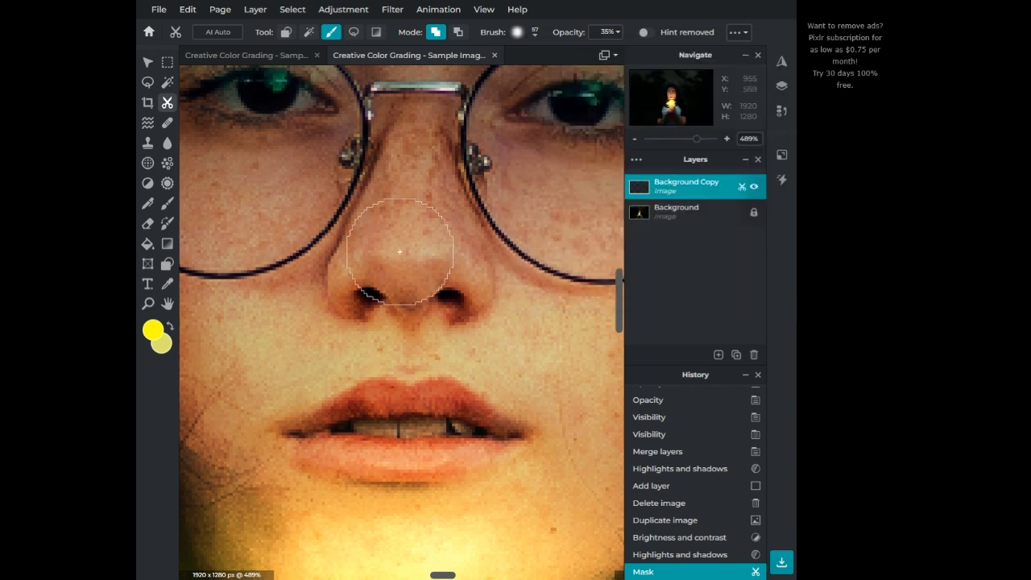
click(516, 32)
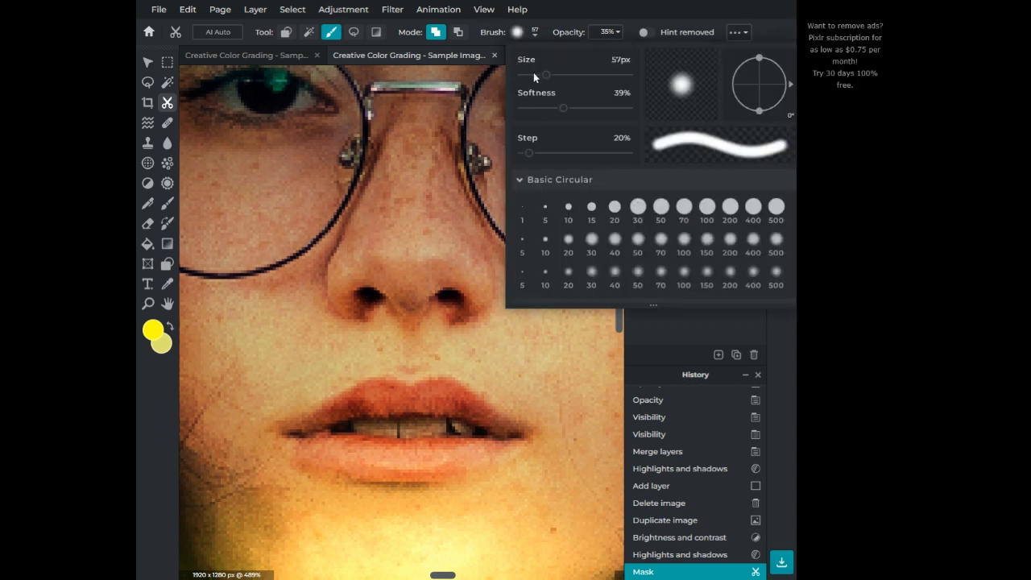
click(533, 75)
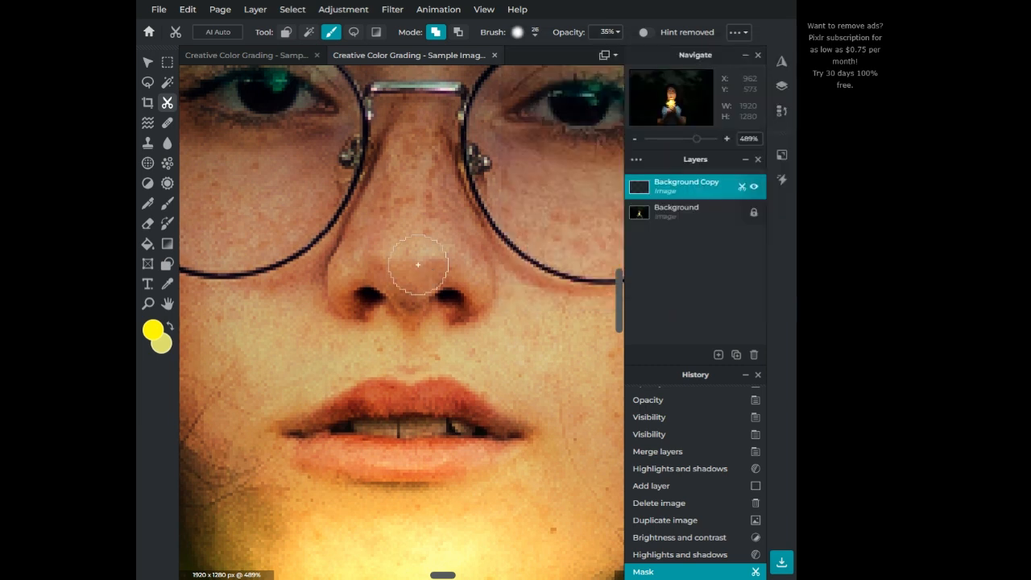
Paint the brightened copy back in over the nose tip, nostrils, nose bridge and the area between nose and upper lip.
mouse_move(408, 260)
mouse_down()
mouse_move(403, 282)
mouse_move(368, 270)
mouse_move(353, 280)
mouse_move(410, 260)
mouse_move(451, 266)
mouse_up()
mouse_move(464, 274)
mouse_down()
mouse_move(476, 301)
mouse_move(438, 265)
mouse_move(324, 261)
mouse_up()
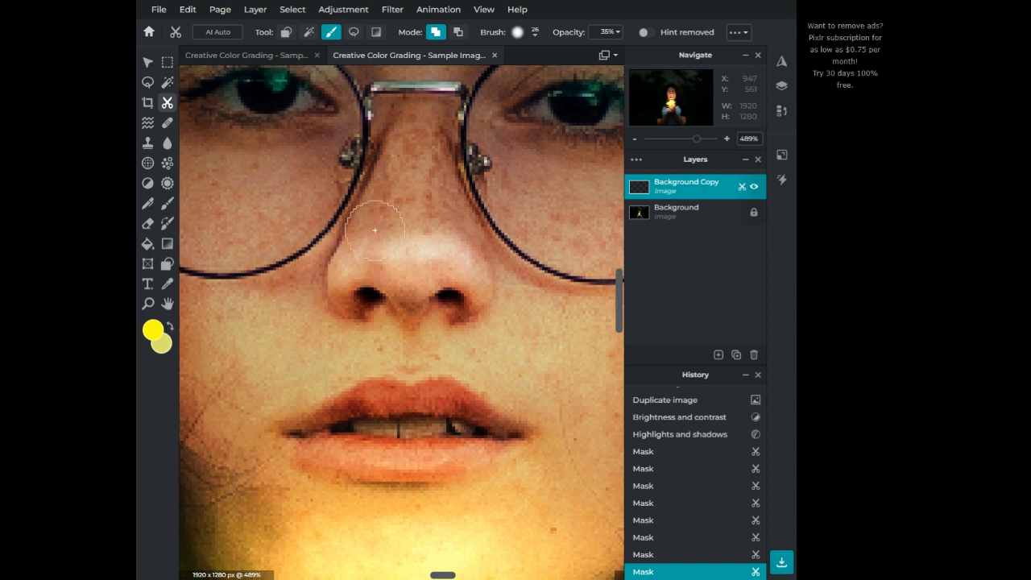
drag(404, 240, 405, 209)
mouse_move(407, 173)
mouse_down()
mouse_move(409, 243)
mouse_move(371, 232)
mouse_move(398, 242)
mouse_up()
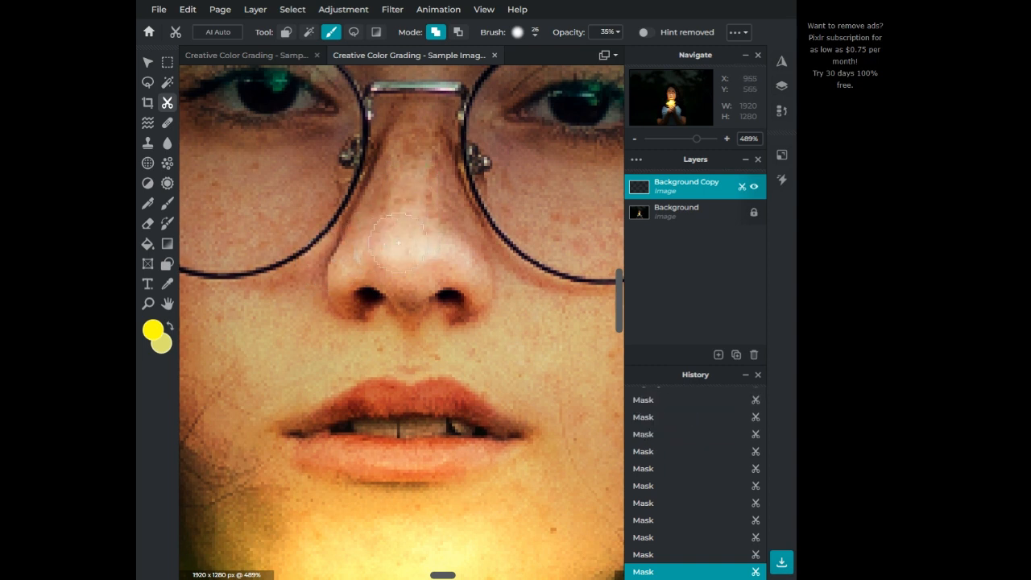
mouse_move(501, 243)
mouse_down()
mouse_move(460, 247)
mouse_move(472, 268)
mouse_up()
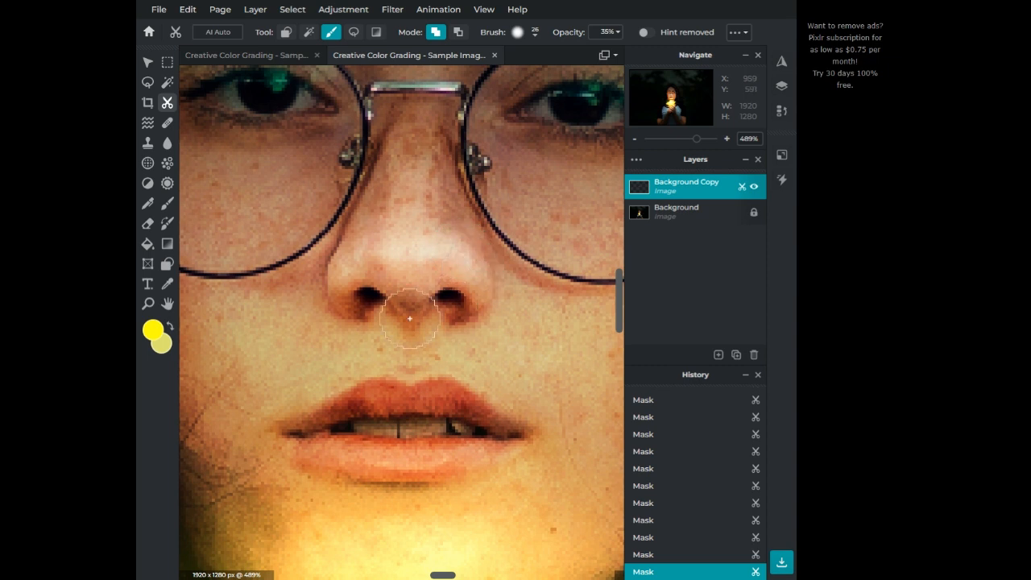
drag(409, 318, 407, 335)
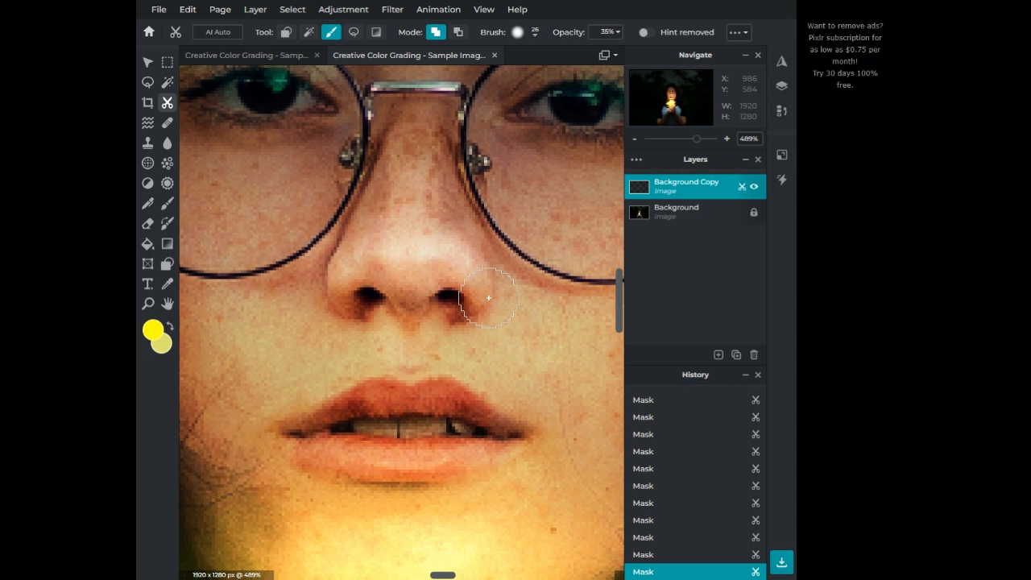
scroll(488, 298, down, 2)
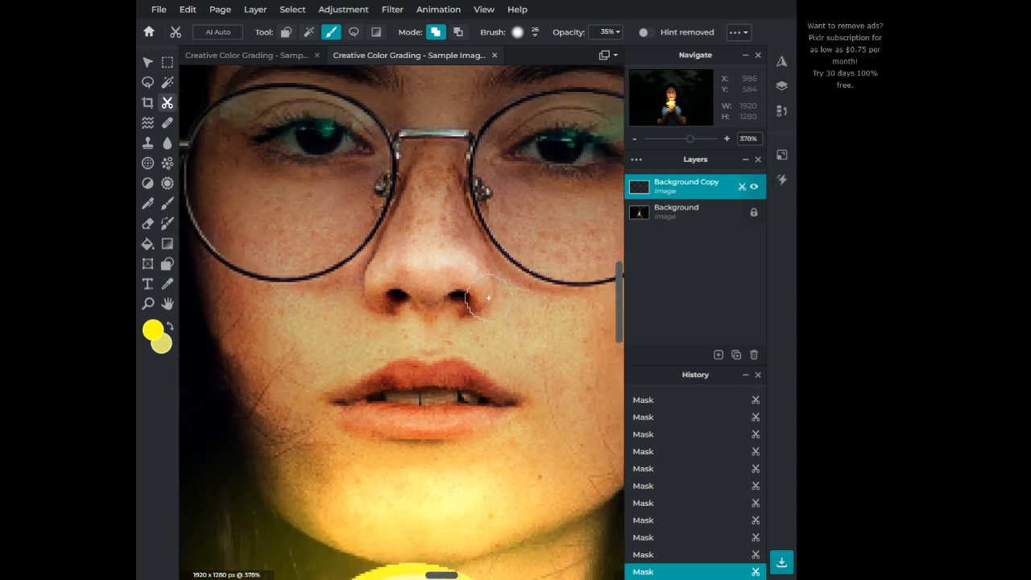
scroll(489, 298, down, 10)
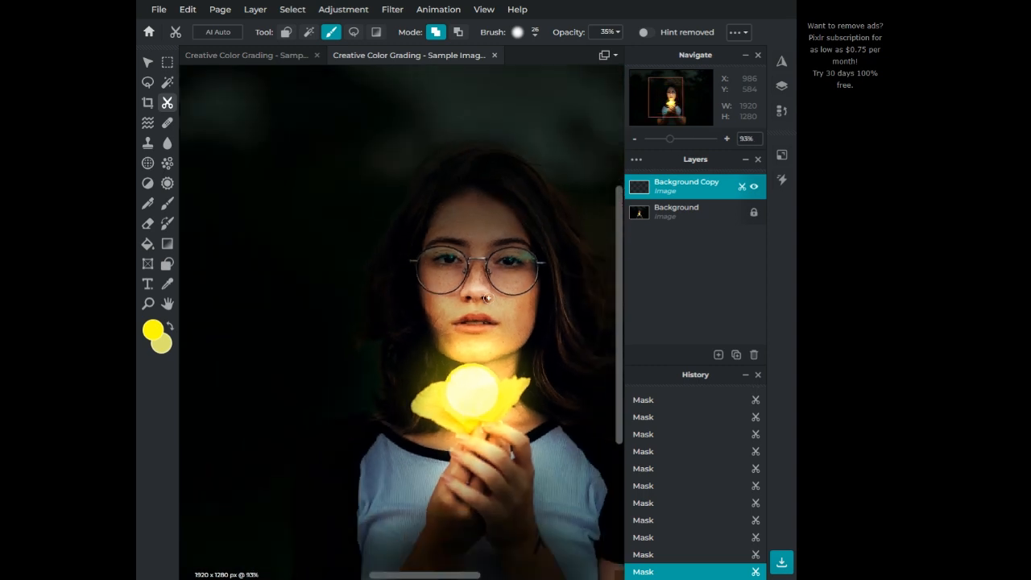
scroll(488, 298, down, 2)
scroll(518, 306, up, 3)
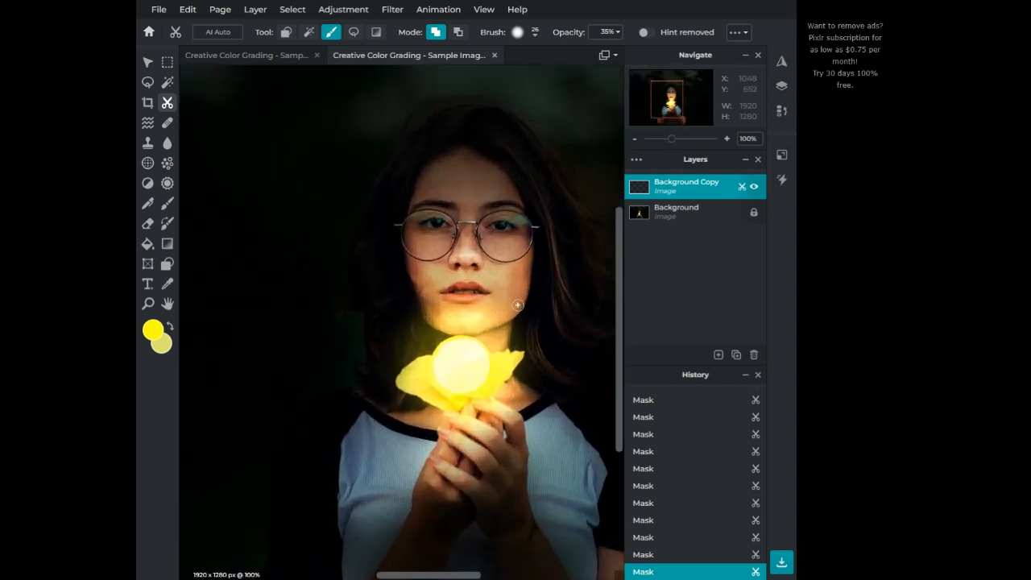
Brush the brightened copy in along the cheek under the lens beside the nose, and undo the last two mask strokes.
scroll(518, 305, up, 11)
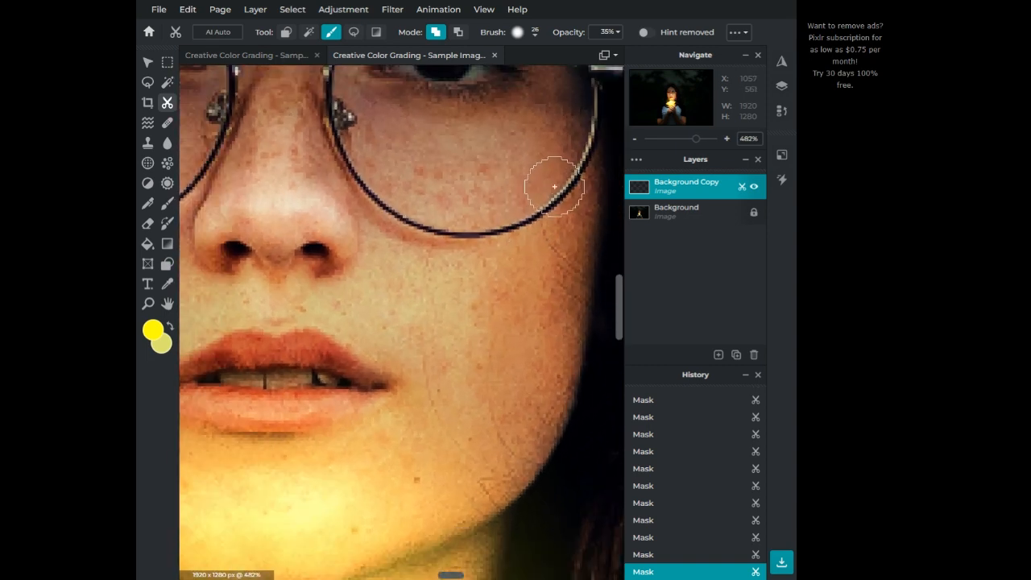
mouse_move(572, 155)
mouse_down()
mouse_move(553, 207)
mouse_move(496, 228)
mouse_move(387, 220)
mouse_move(319, 206)
mouse_up()
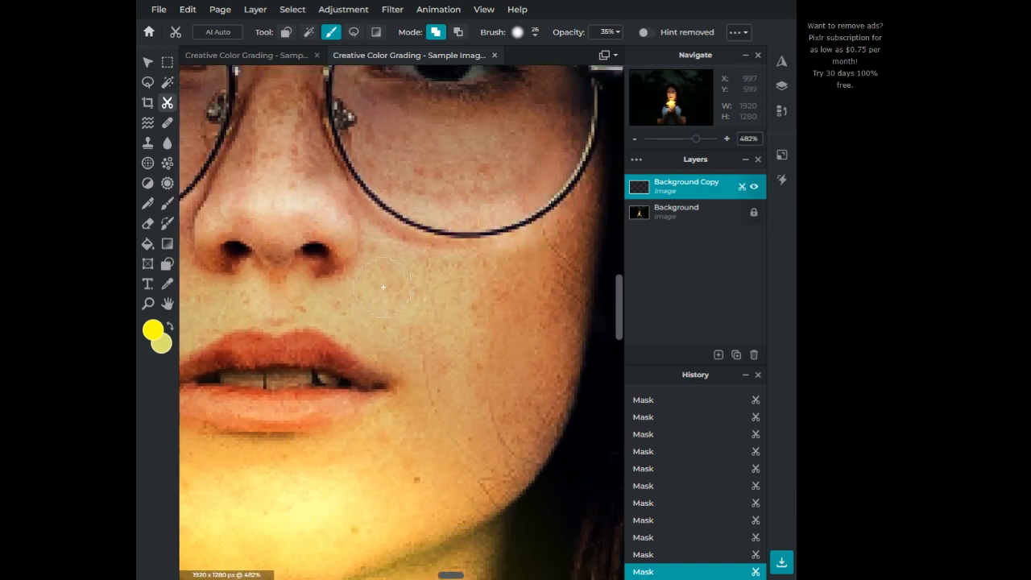
scroll(383, 287, down, 7)
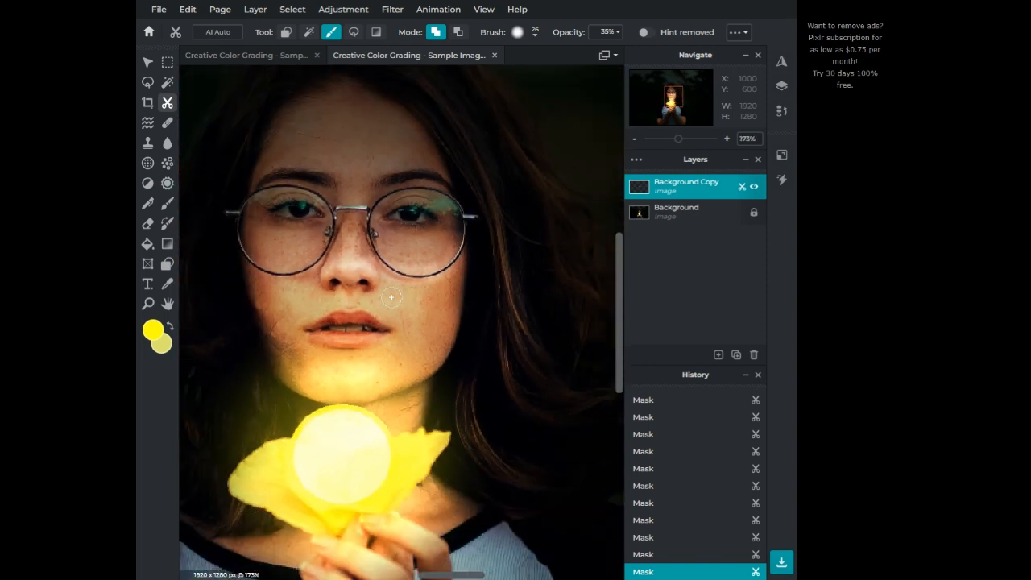
key(ctrl+z)
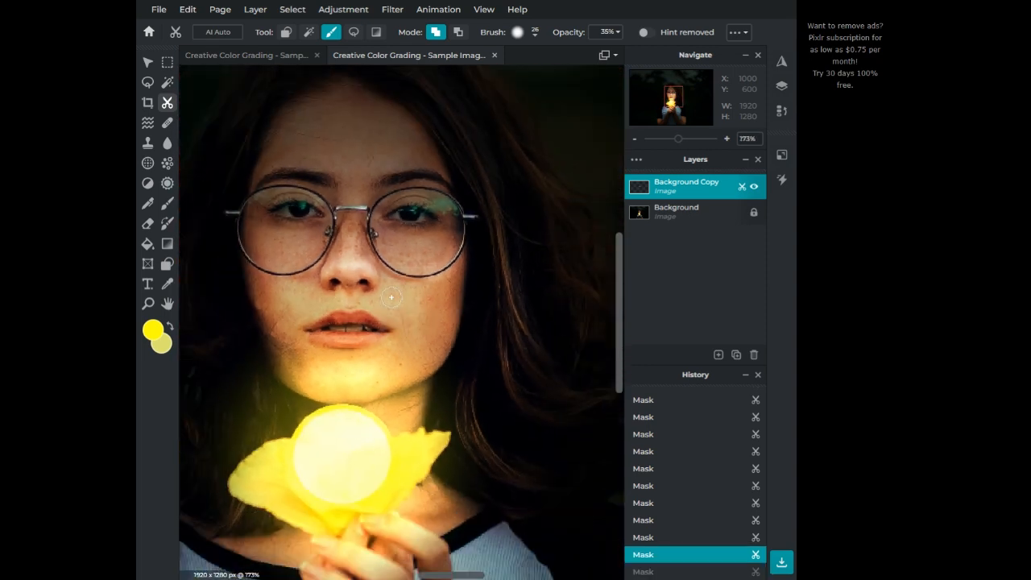
key(ctrl+z)
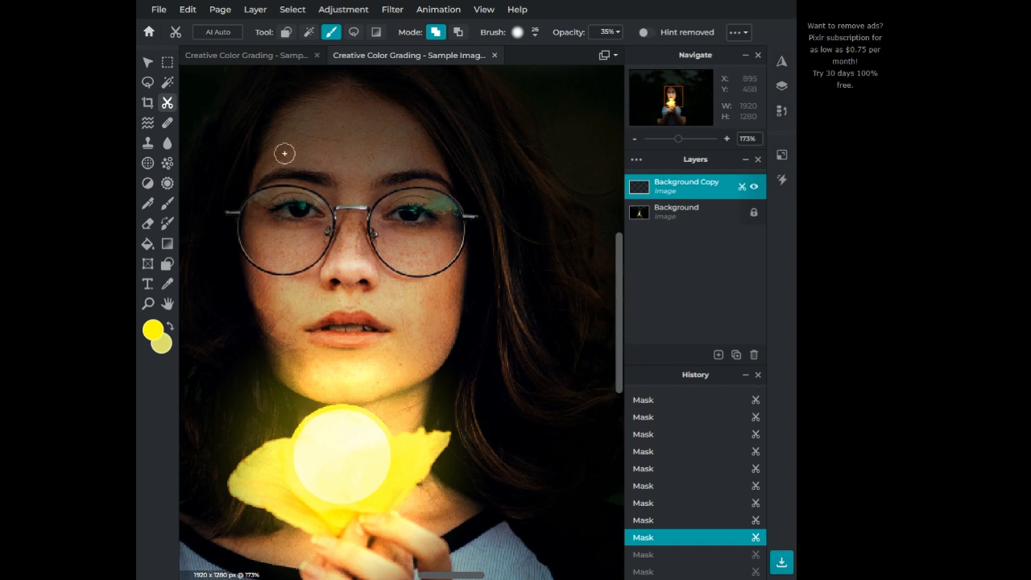
Brush the brightened copy back in over the pupil and iris of the woman's right eye.
scroll(284, 153, up, 10)
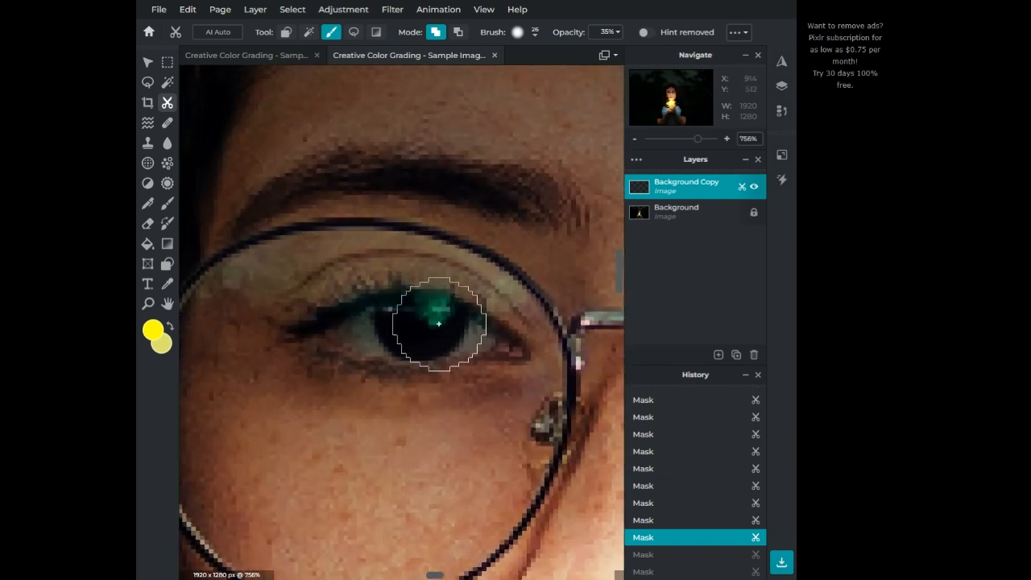
click(426, 325)
click(422, 321)
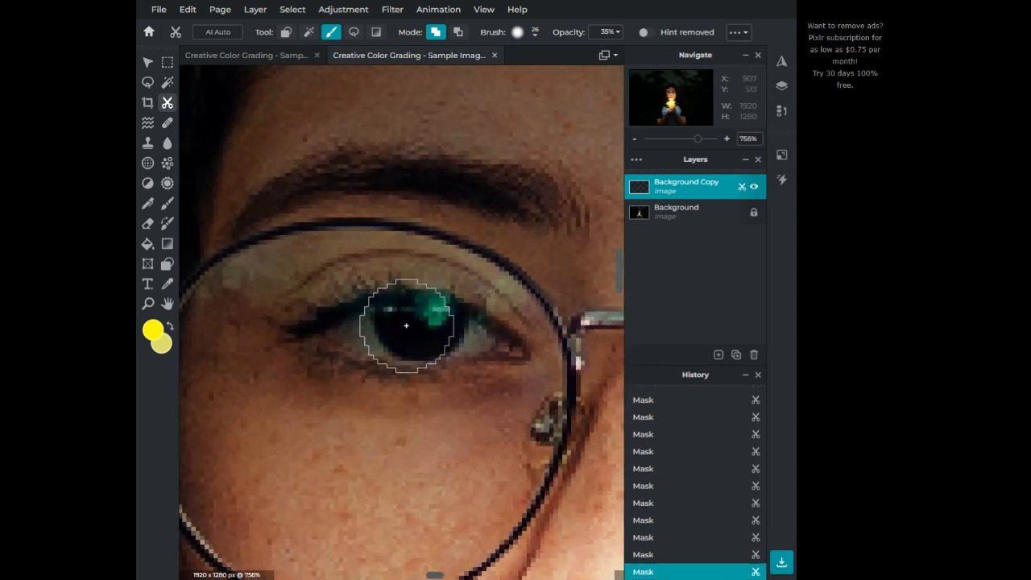
scroll(406, 326, down, 2)
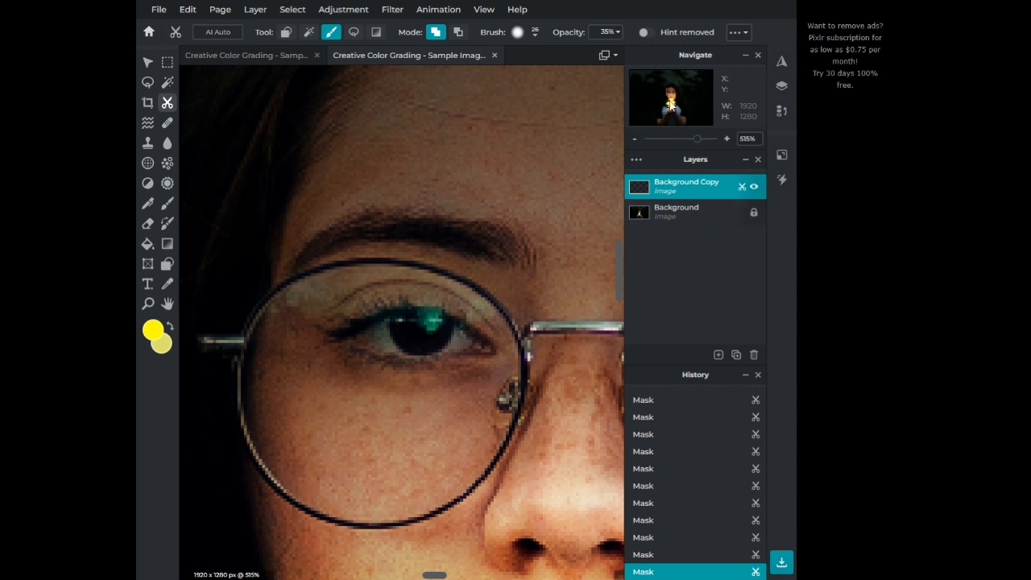
Brush the brightened copy in over the woman's left eye, its upper eyelid and the reflection in that lens.
drag(671, 91, 674, 93)
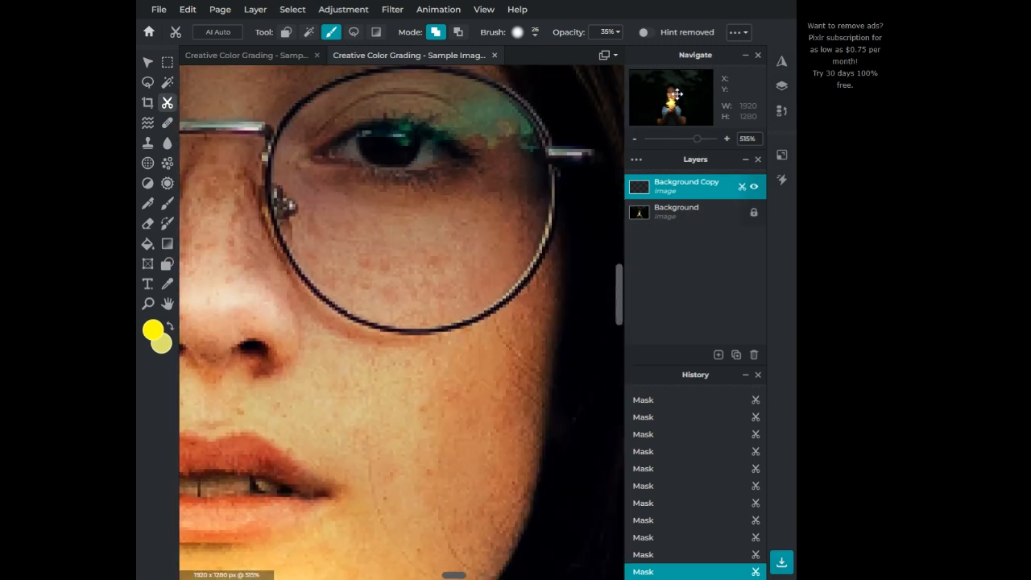
click(382, 145)
drag(387, 145, 397, 143)
mouse_move(477, 127)
mouse_down()
mouse_move(499, 111)
mouse_move(414, 104)
mouse_up()
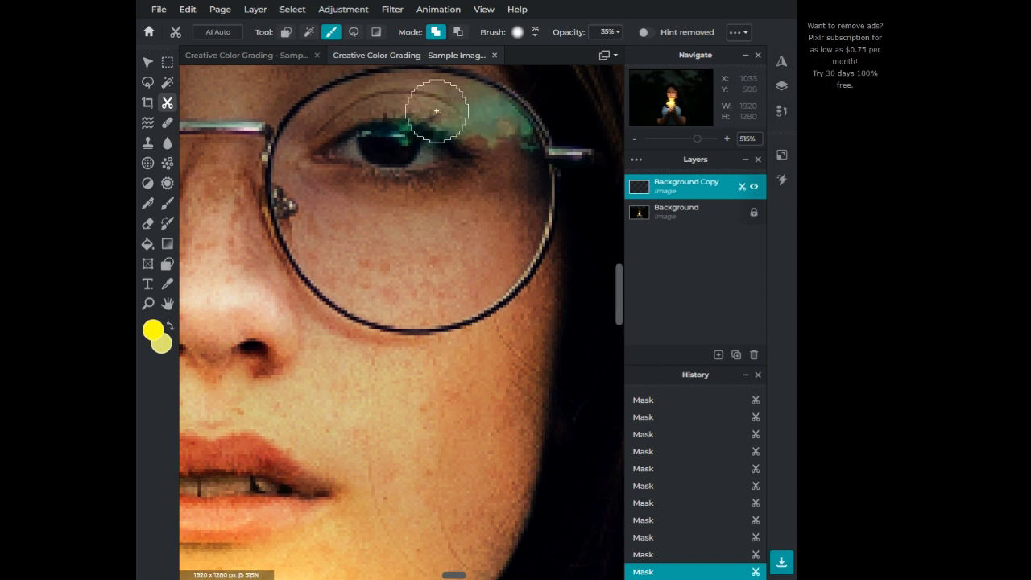
drag(494, 130, 441, 143)
mouse_move(506, 143)
mouse_down()
mouse_move(424, 99)
mouse_move(318, 142)
mouse_move(451, 154)
mouse_move(458, 143)
mouse_move(453, 131)
mouse_move(426, 144)
mouse_up()
scroll(310, 274, down, 10)
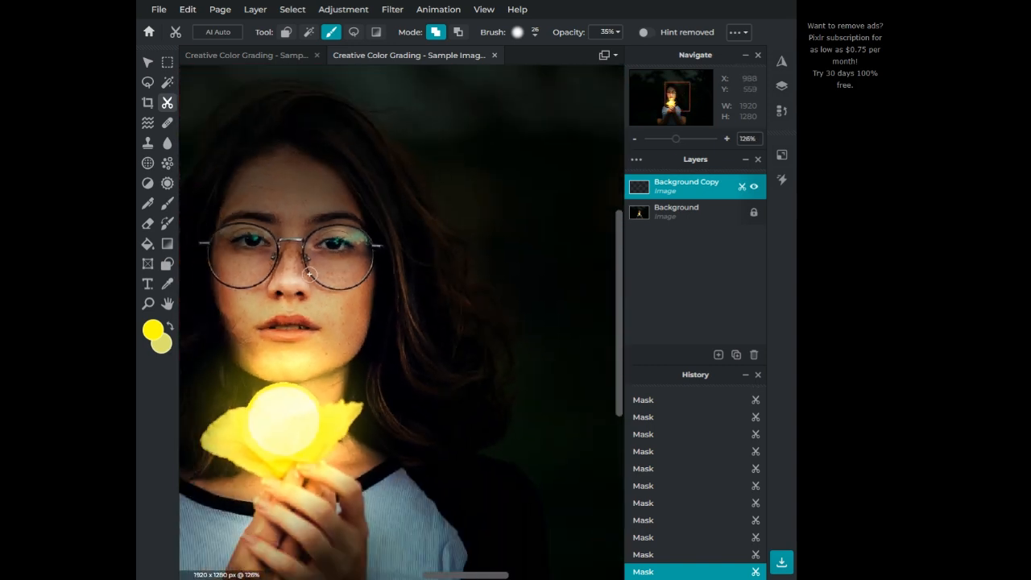
Brush the brightened copy in across the skin behind both lenses, and toggle the Background Copy's visibility off and on to compare.
scroll(265, 257, up, 7)
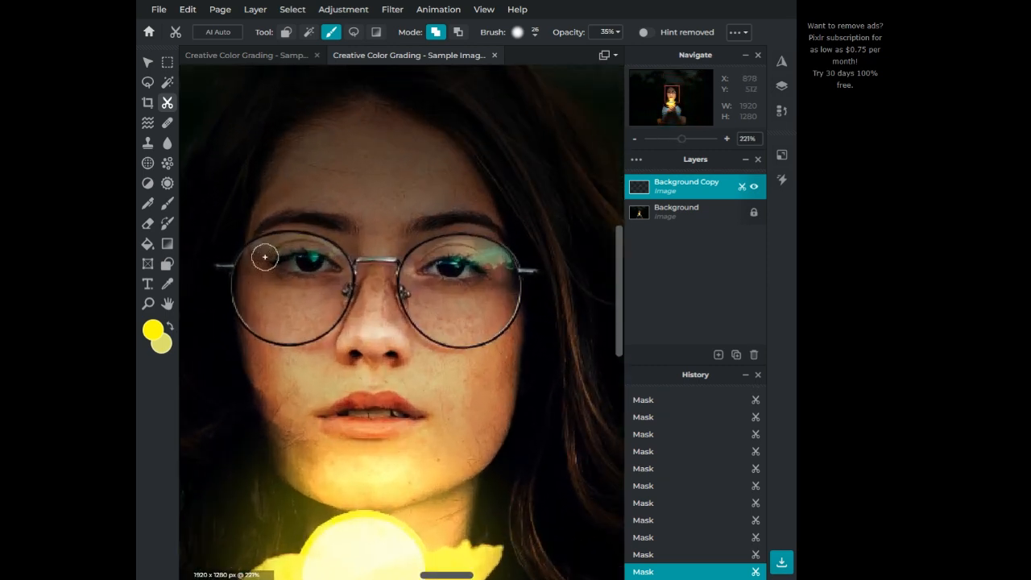
mouse_move(396, 280)
mouse_down()
mouse_move(225, 277)
mouse_move(271, 237)
mouse_move(386, 256)
mouse_move(400, 282)
mouse_move(374, 294)
mouse_move(352, 285)
mouse_move(240, 301)
mouse_move(248, 305)
mouse_up()
scroll(248, 304, down, 10)
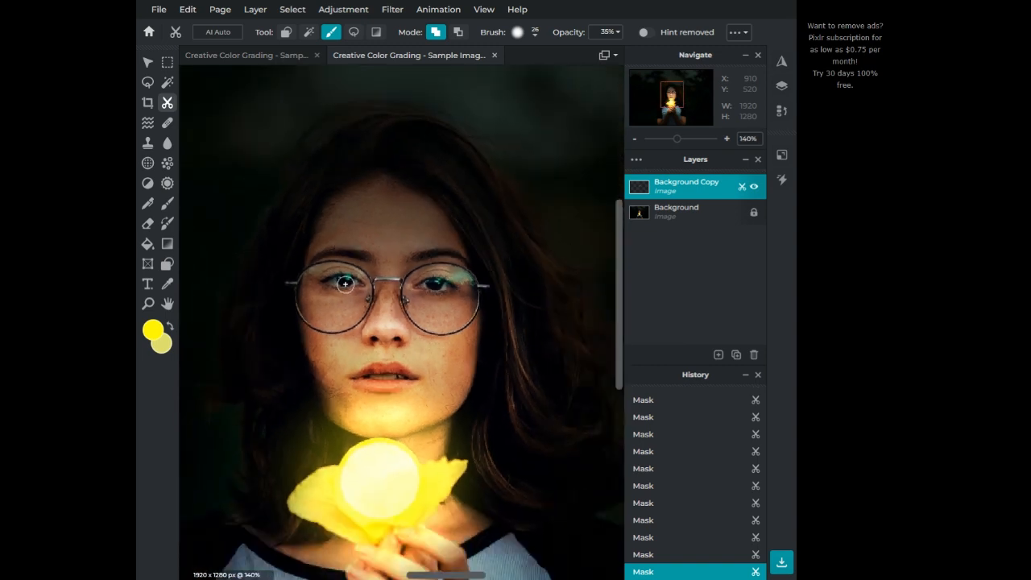
scroll(394, 351, up, 4)
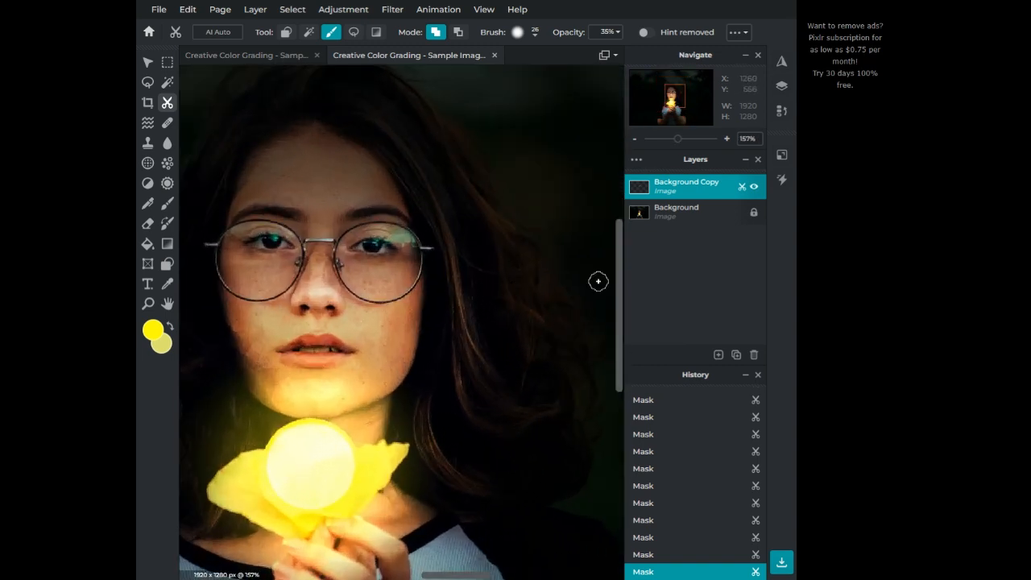
click(754, 188)
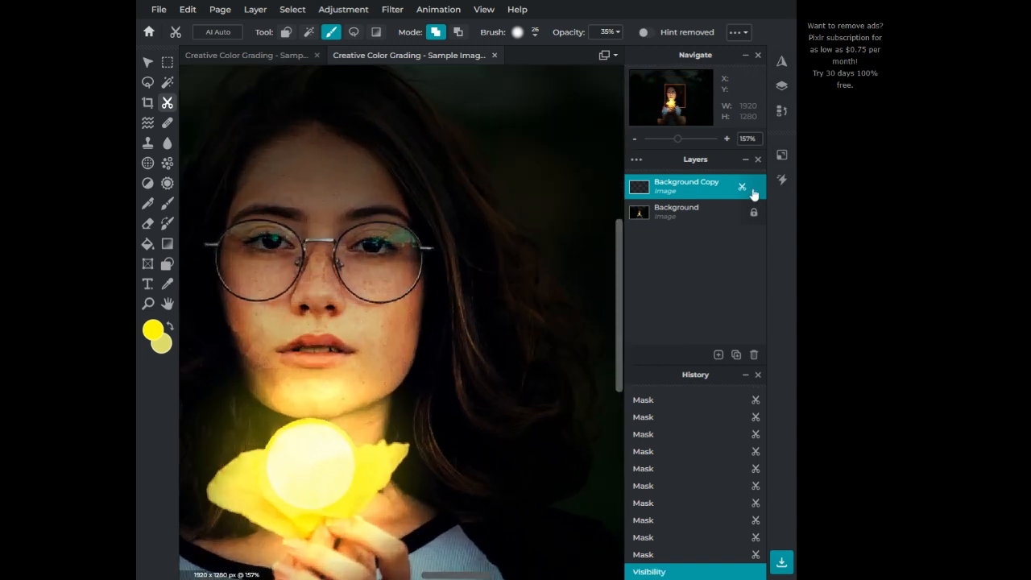
click(754, 187)
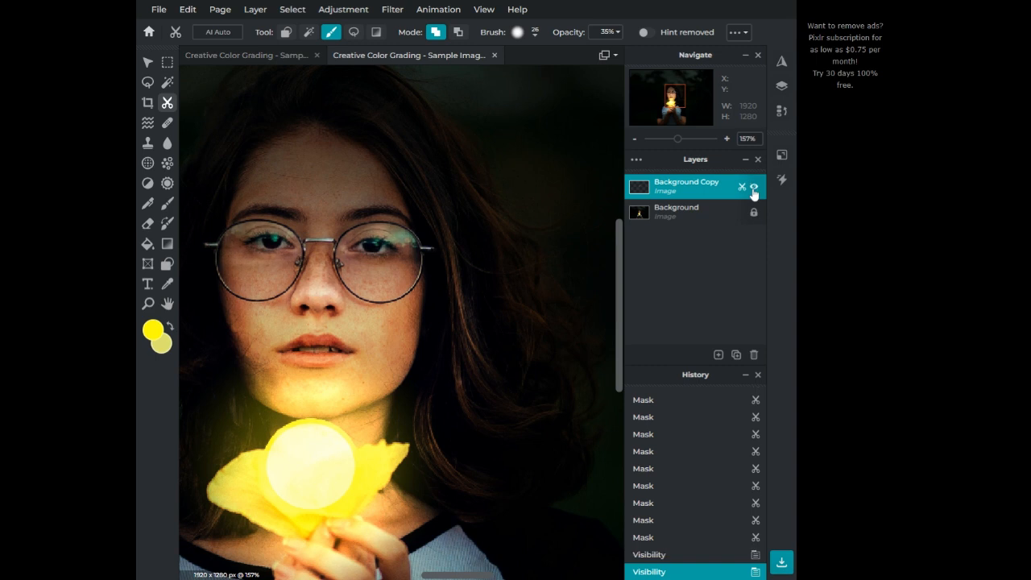
Set the Cutout brush to remove from the mask and fade the brightened copy on the skin below the woman's right eye.
scroll(234, 254, up, 4)
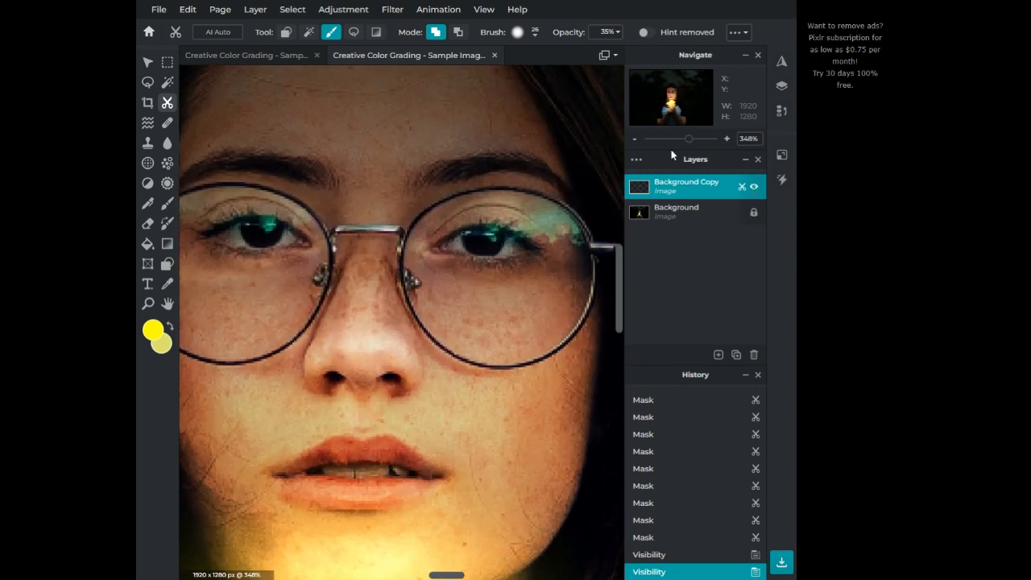
drag(672, 95, 669, 94)
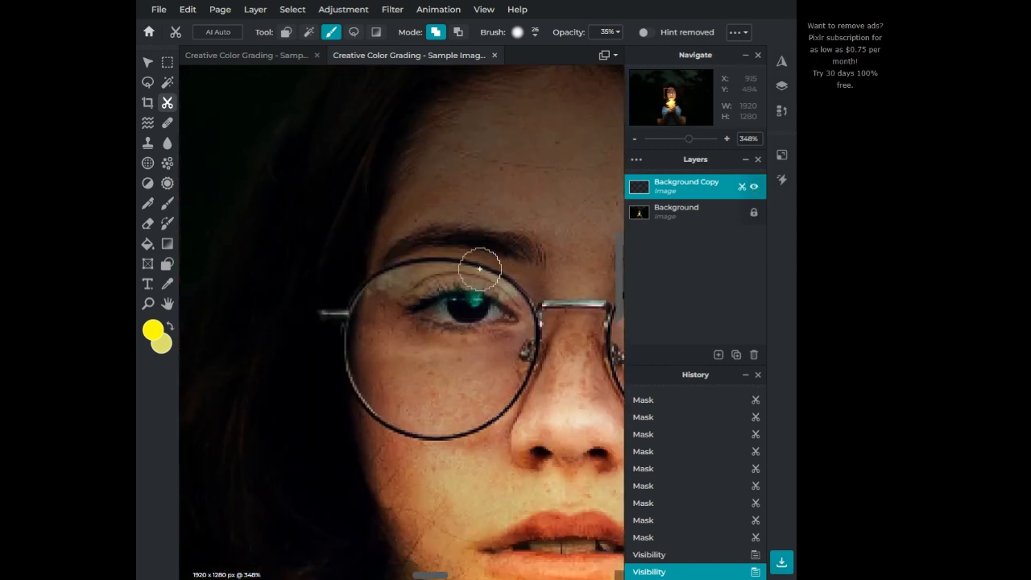
scroll(355, 398, up, 2)
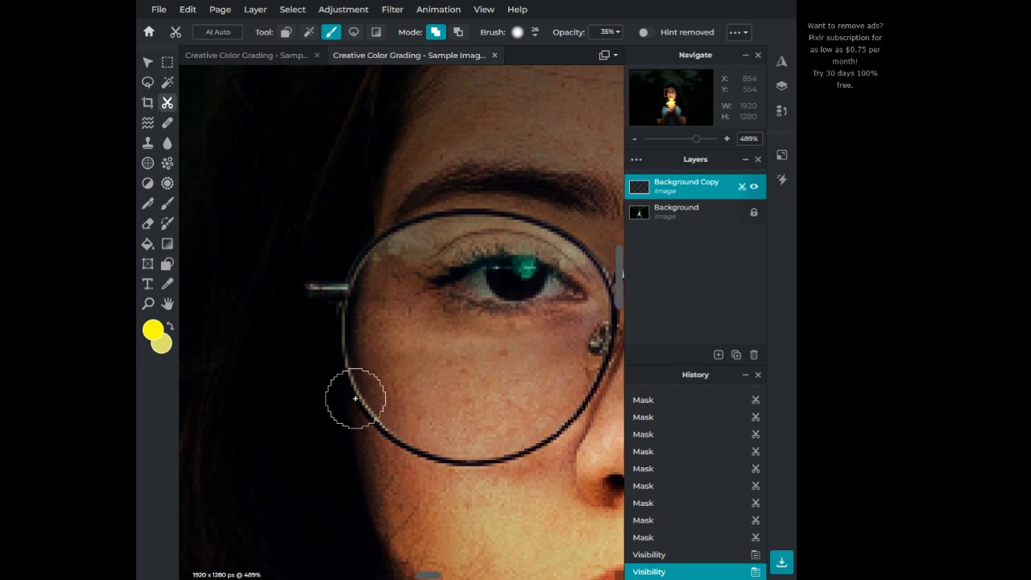
click(463, 36)
drag(482, 347, 427, 344)
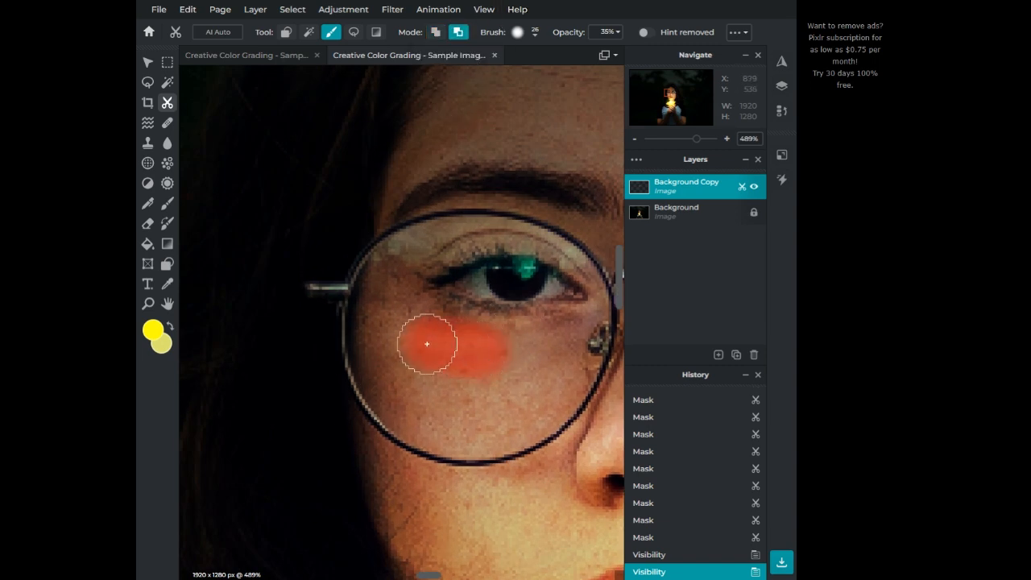
mouse_move(346, 357)
mouse_down()
mouse_move(501, 361)
mouse_move(408, 335)
mouse_move(559, 345)
mouse_up()
click(407, 335)
scroll(552, 345, down, 5)
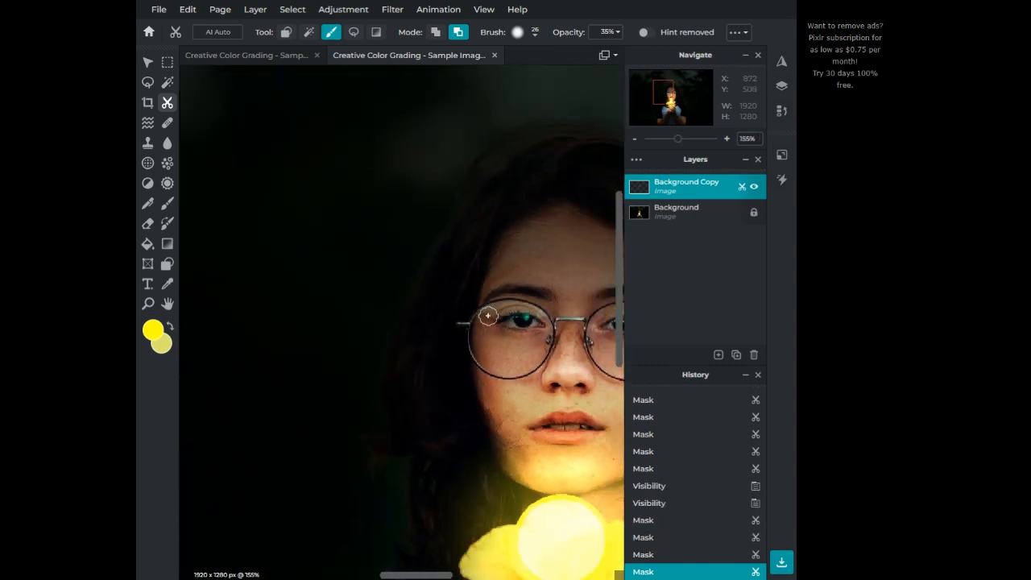
Fade the brightened copy with the mask brush around the nose bridge and the inner edge of the lens over the right eye.
scroll(488, 316, down, 3)
scroll(589, 332, up, 4)
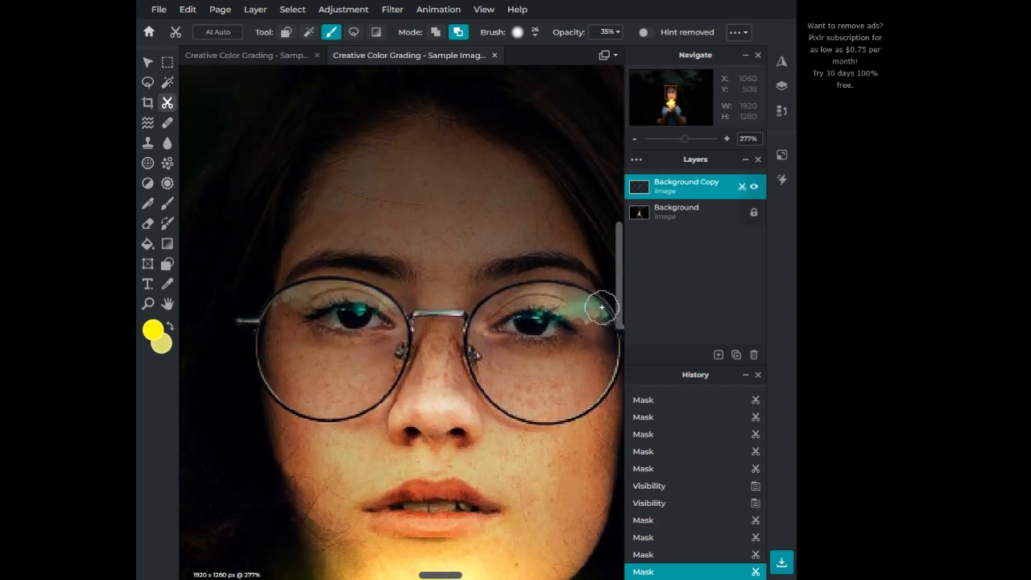
scroll(501, 352, up, 2)
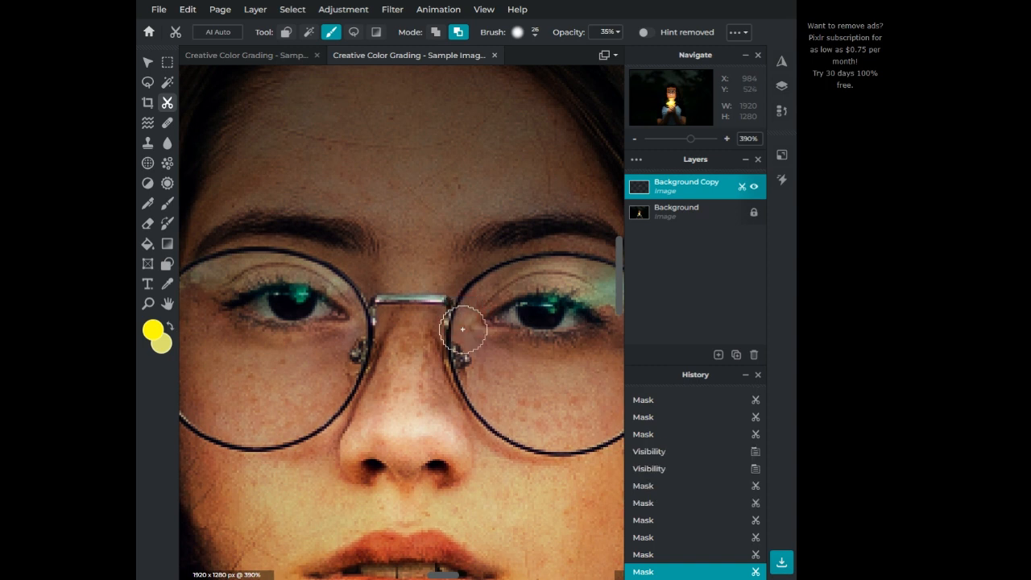
mouse_move(393, 318)
mouse_down()
mouse_move(346, 350)
mouse_move(353, 355)
mouse_up()
mouse_move(353, 354)
mouse_down()
mouse_move(362, 341)
mouse_move(343, 355)
mouse_up()
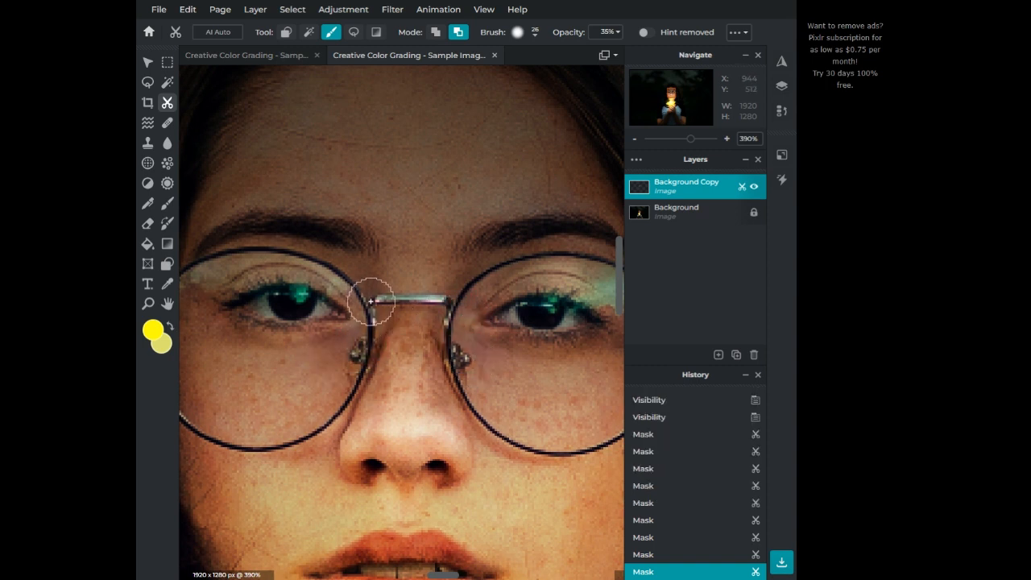
scroll(371, 303, down, 5)
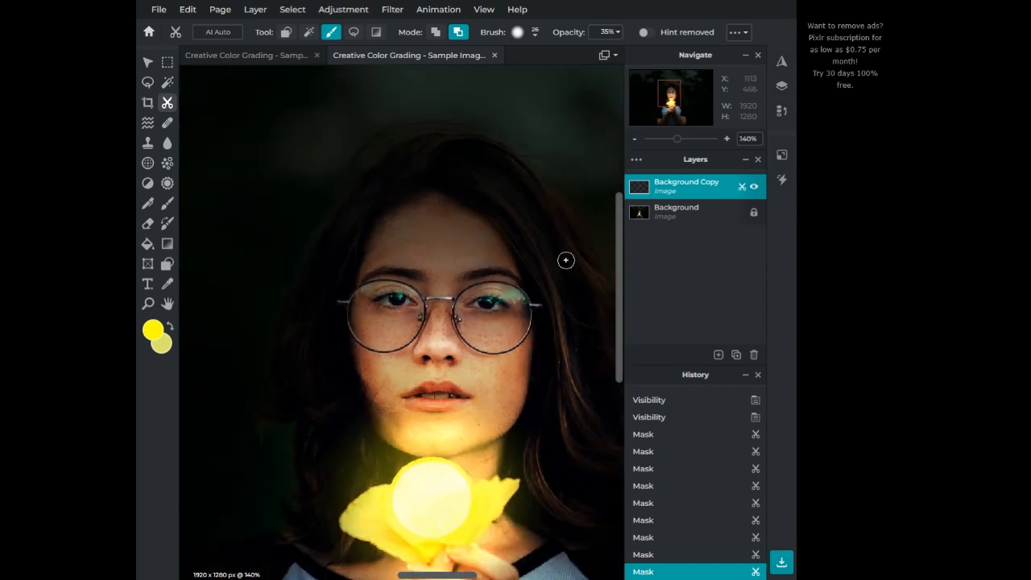
Set the Background Copy's opacity to 84 and merge it with the Background layer.
click(692, 185)
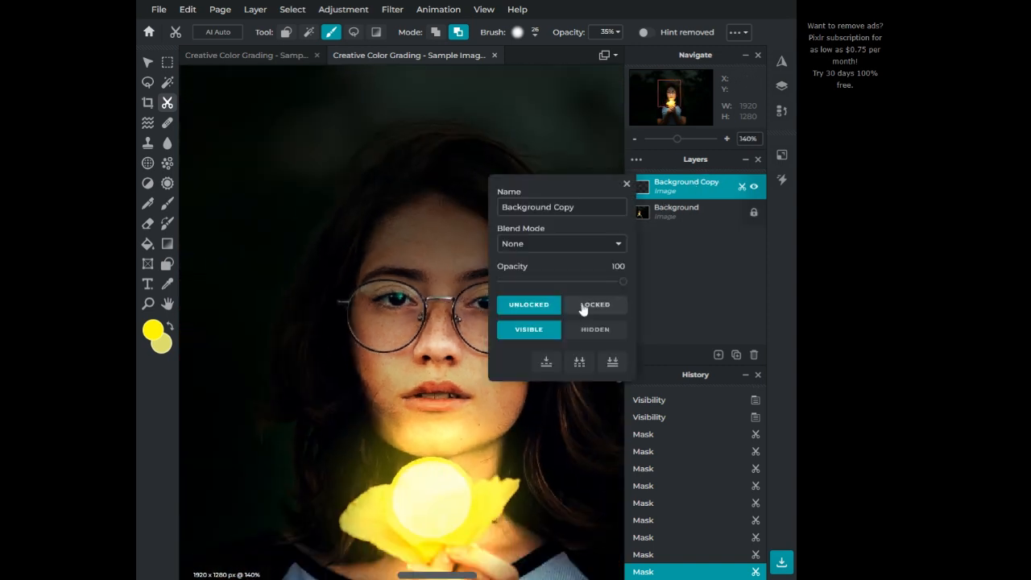
mouse_move(623, 281)
mouse_down()
mouse_move(571, 280)
mouse_move(604, 280)
mouse_up()
click(657, 187)
click(657, 186)
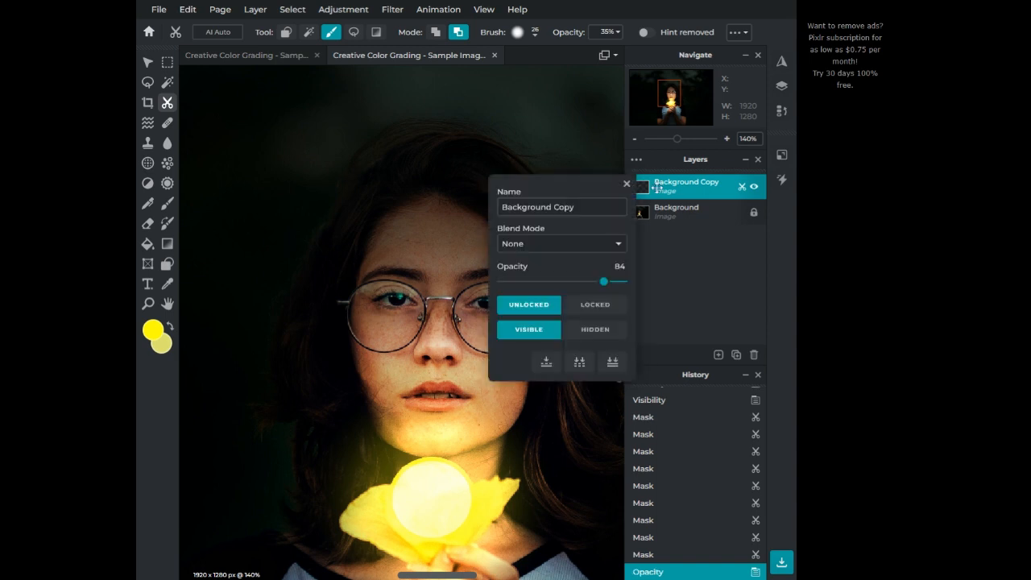
click(580, 364)
Check the merged image as a whole and duplicate the Background layer.
scroll(581, 363, down, 4)
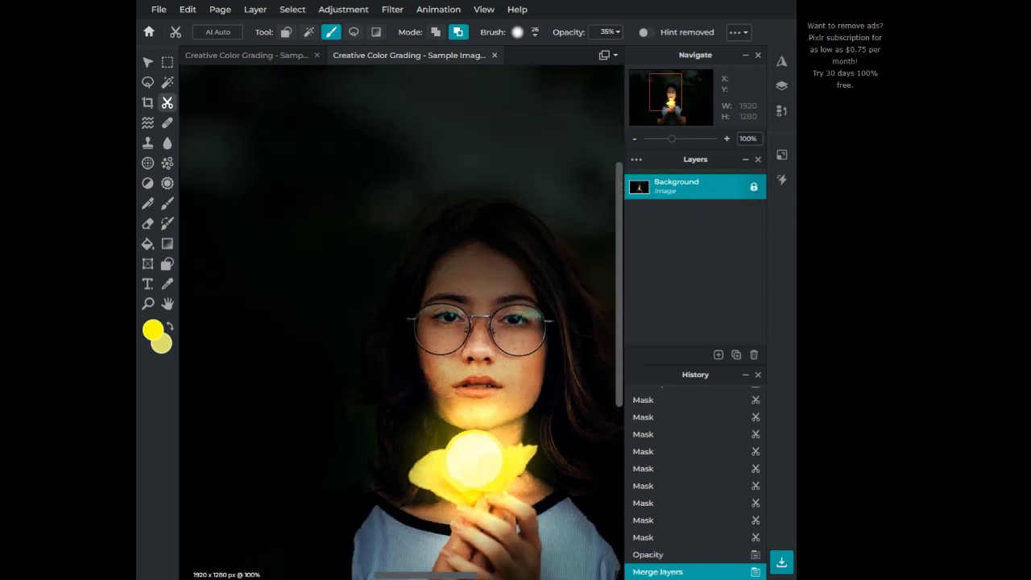
scroll(353, 382, down, 5)
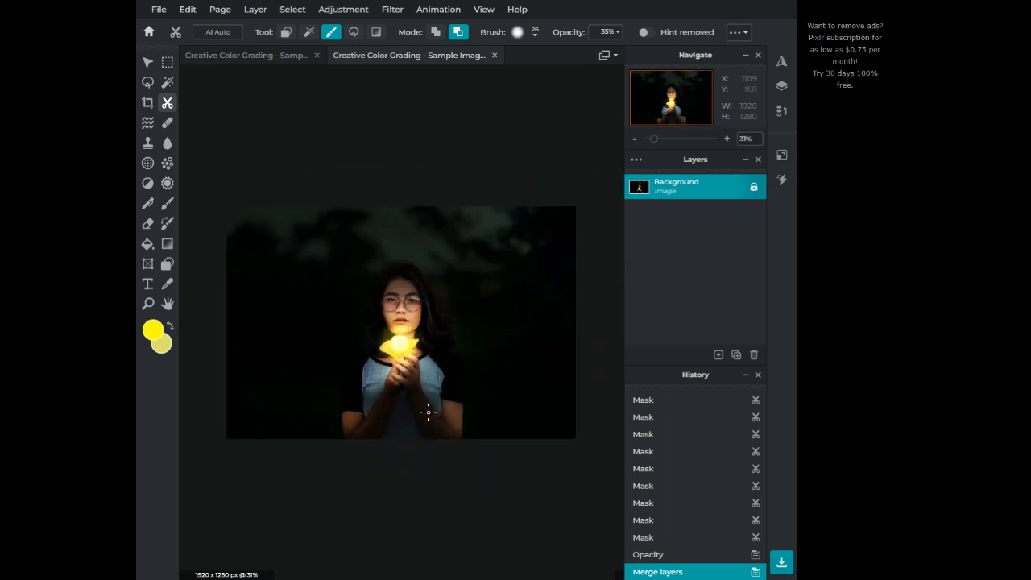
scroll(353, 382, up, 5)
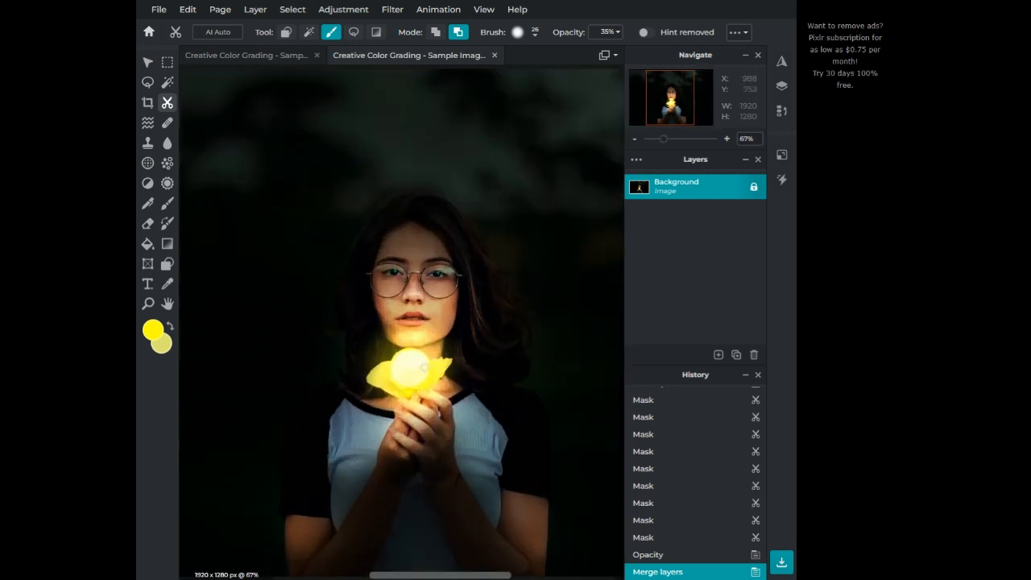
scroll(420, 366, up, 2)
scroll(420, 366, down, 5)
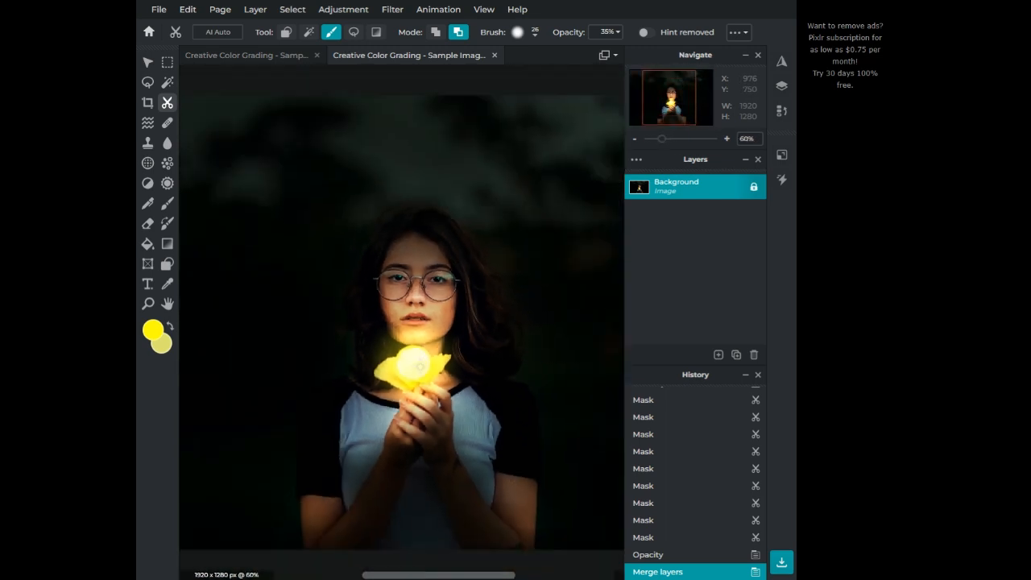
scroll(403, 318, down, 1)
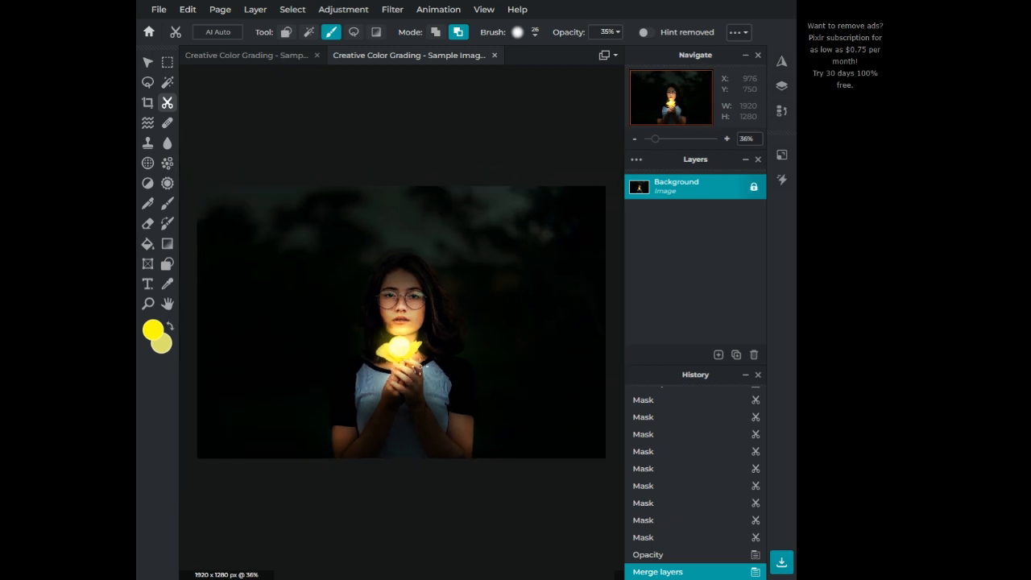
click(719, 355)
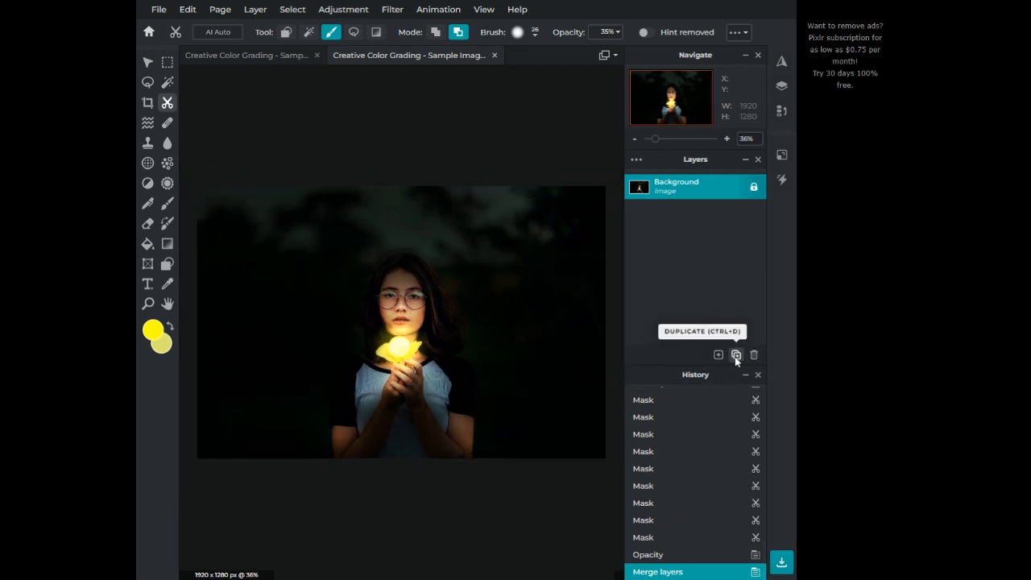
key(ctrl+d)
Shift the hue of the duplicated layer slightly with the Hue and saturation adjustment and apply it.
click(343, 9)
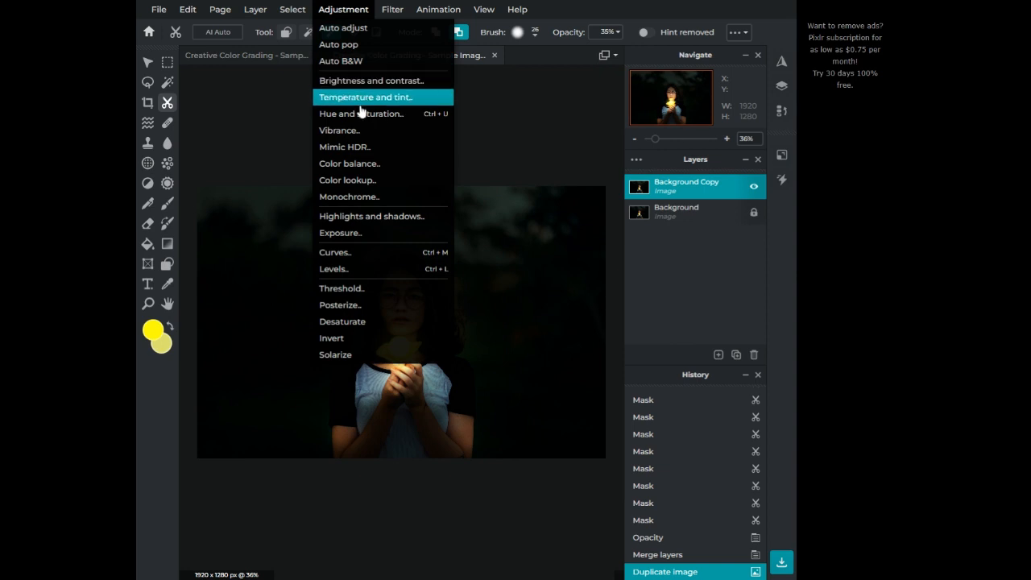
click(360, 115)
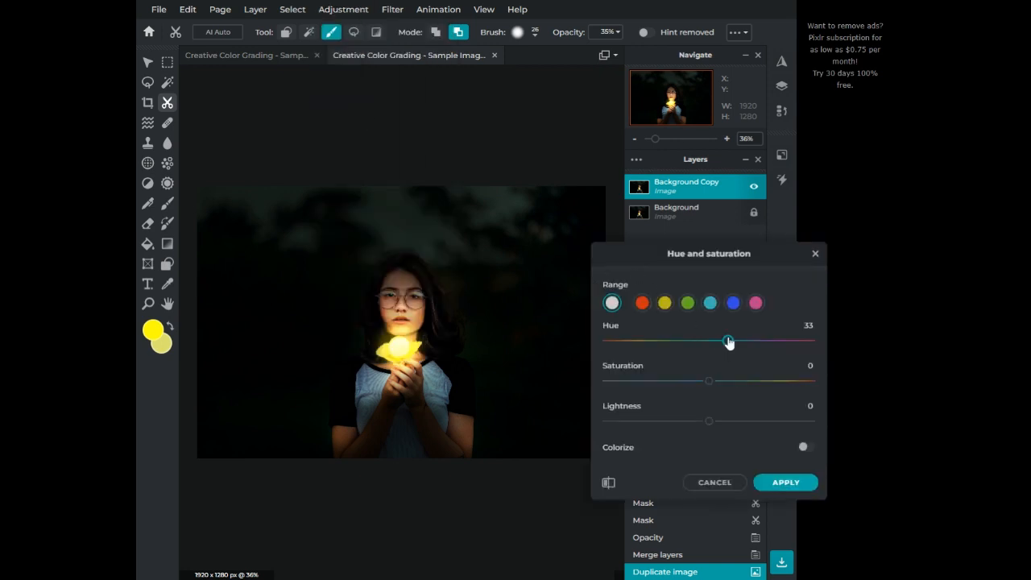
drag(751, 340, 713, 350)
click(787, 493)
Warm the Background Copy with the Temperature and tint adjustment at a temperature of 56.
click(357, 12)
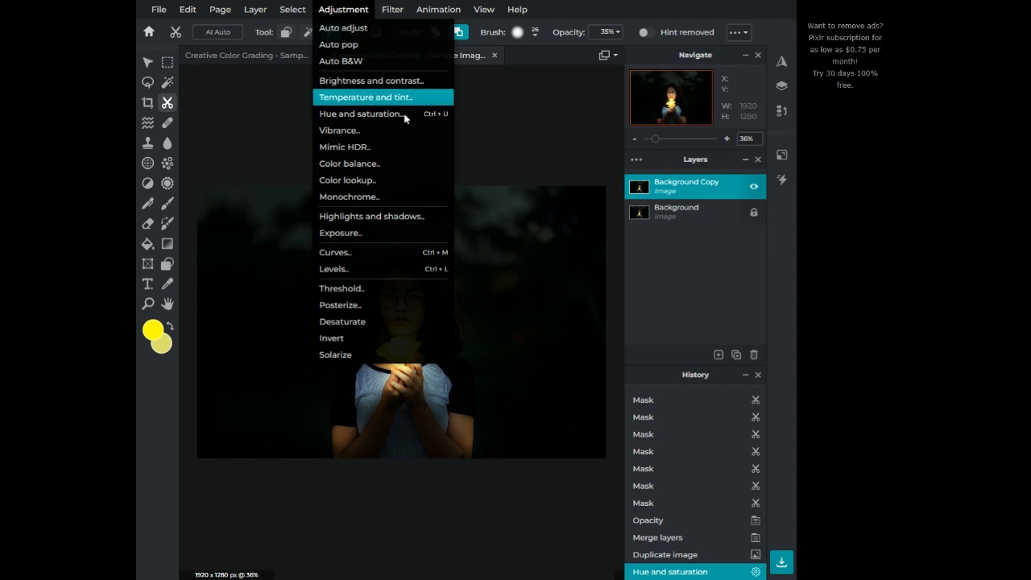
click(377, 100)
drag(774, 319, 766, 321)
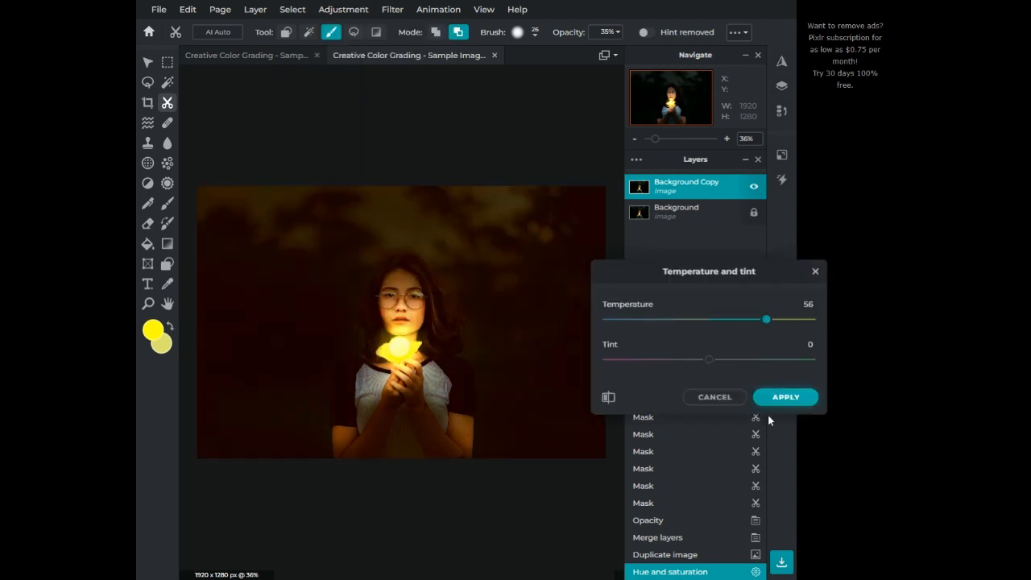
click(785, 396)
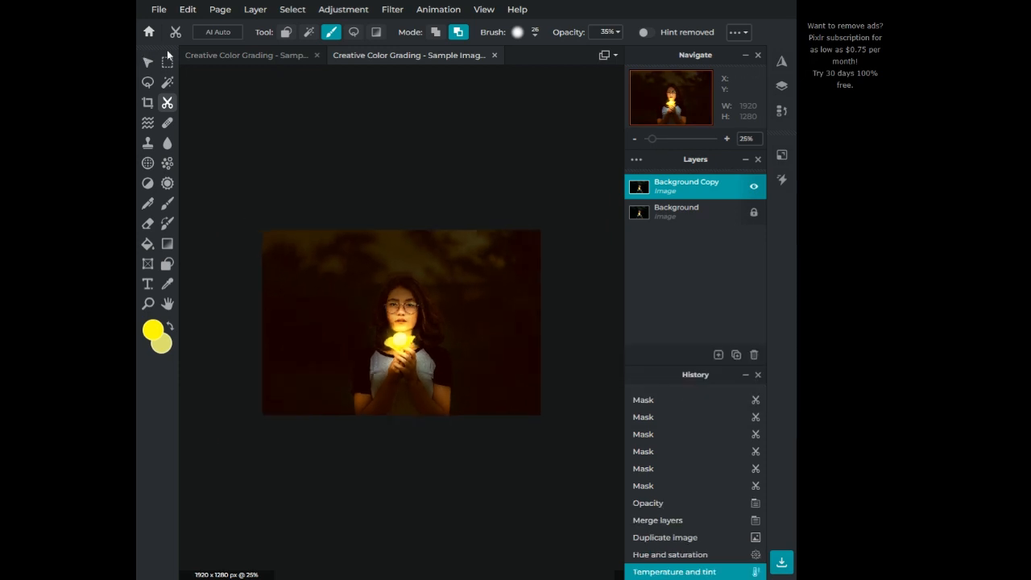
Remove the whole warm-toned copy from view with a rectangle in the Cutout's remove-from-mask mode, and switch back to the mask brush.
click(286, 32)
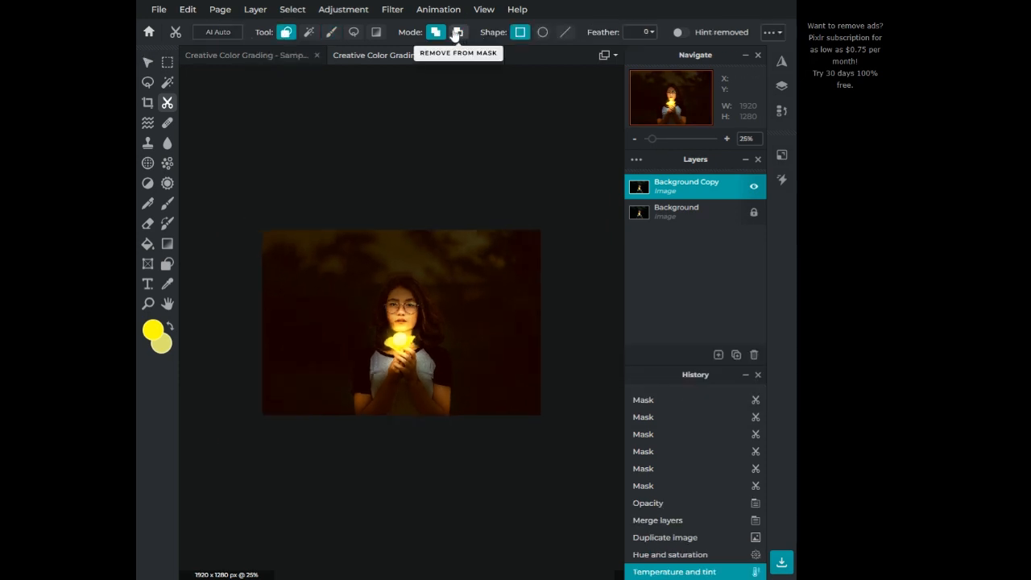
click(458, 31)
mouse_move(232, 195)
mouse_down()
mouse_move(417, 311)
mouse_move(610, 470)
mouse_up()
click(331, 32)
scroll(411, 343, up, 2)
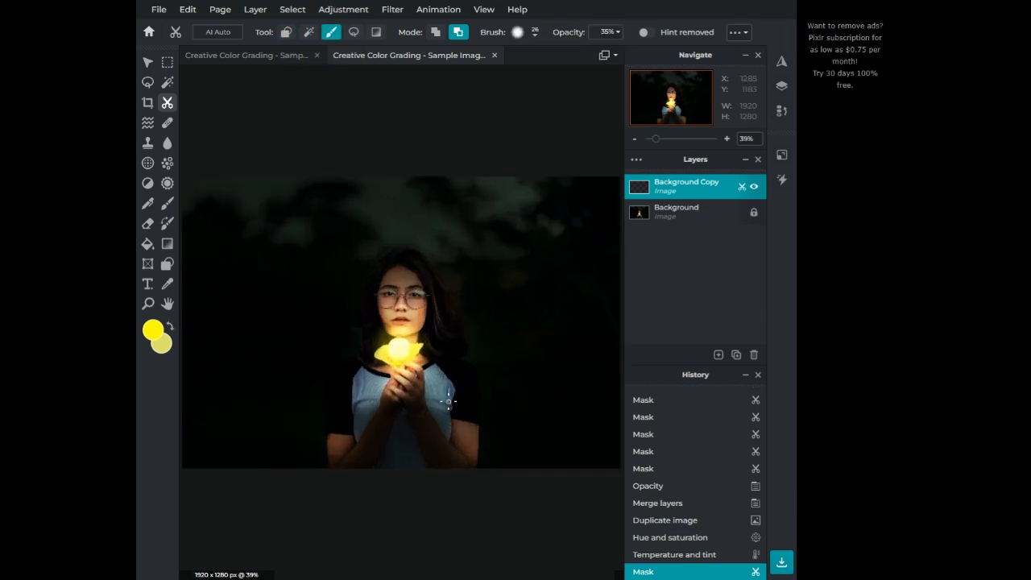
Switch the Cutout mask brush to add mode and set it to 350 px with 58% softness.
scroll(449, 400, up, 7)
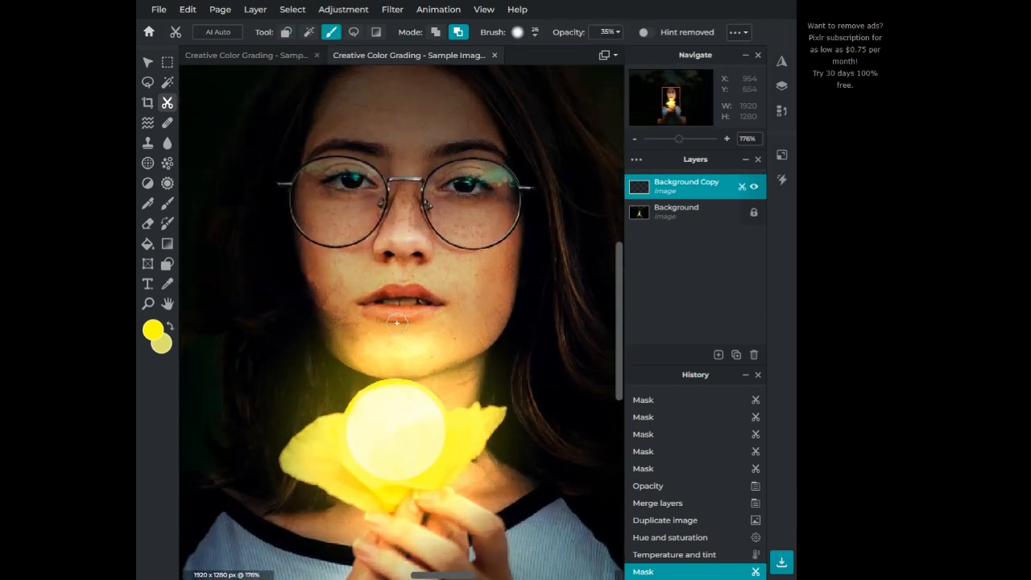
scroll(396, 323, up, 4)
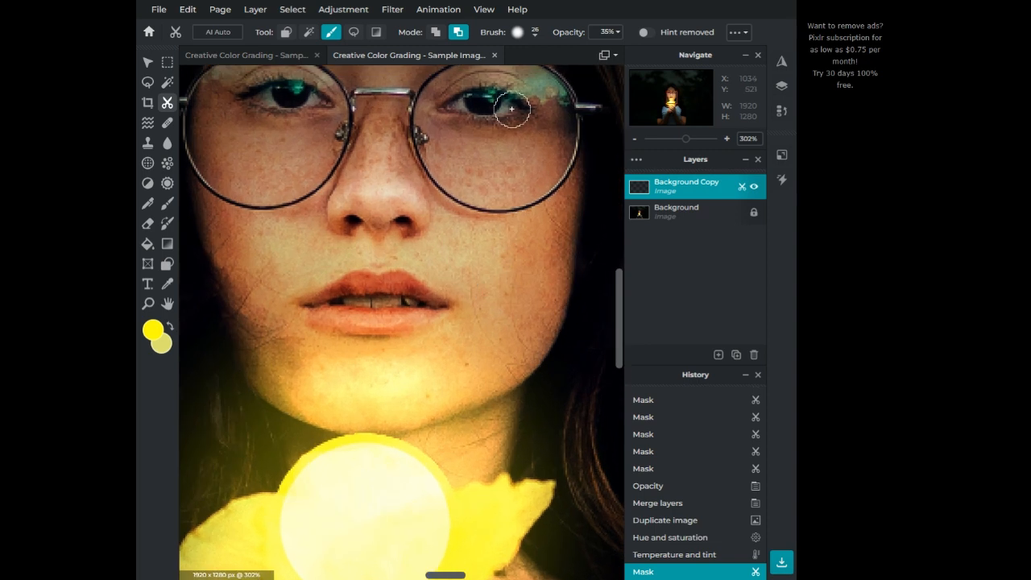
click(435, 32)
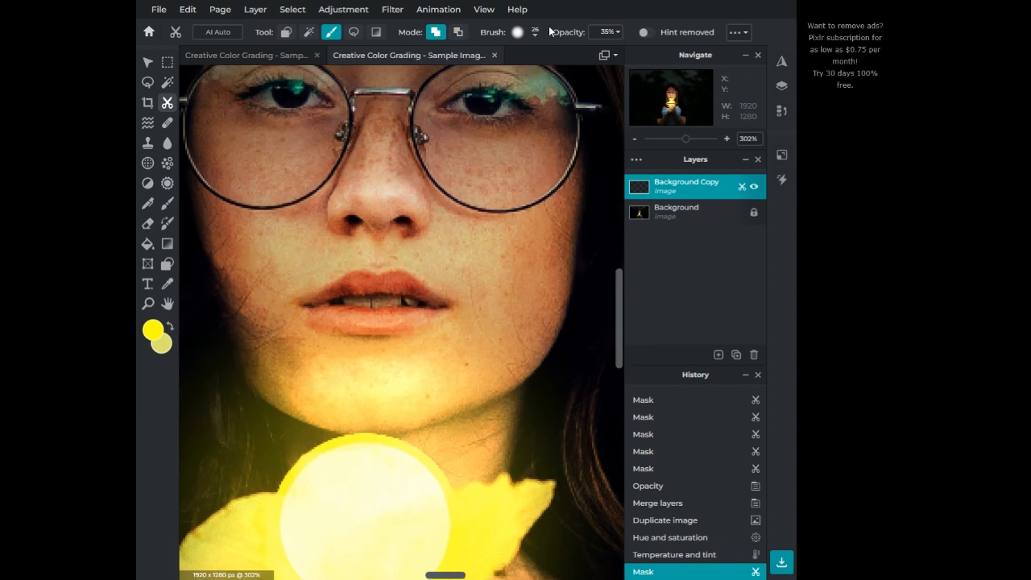
click(525, 32)
click(582, 76)
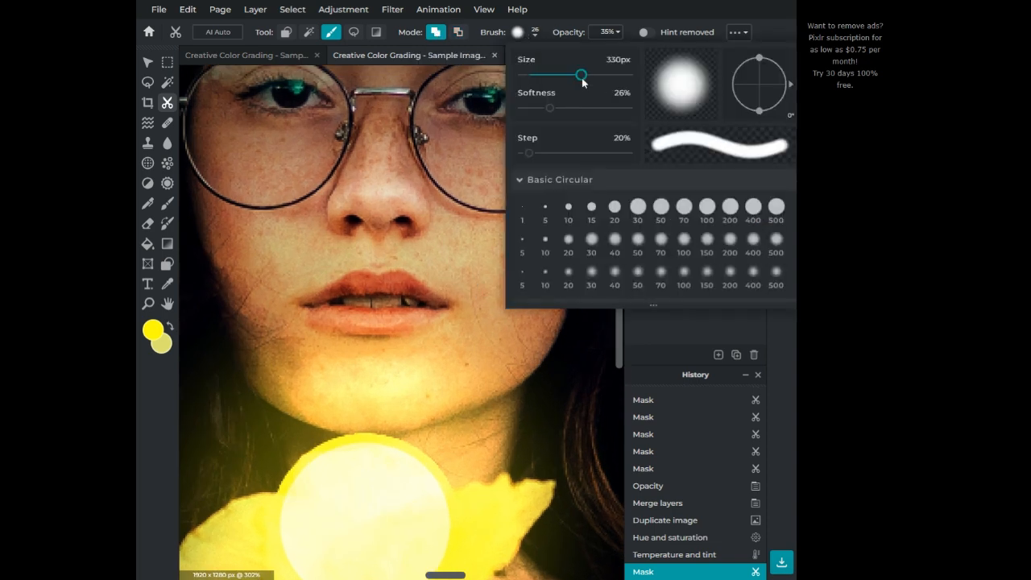
mouse_move(581, 75)
mouse_down()
mouse_move(569, 75)
mouse_move(599, 108)
mouse_move(584, 108)
mouse_up()
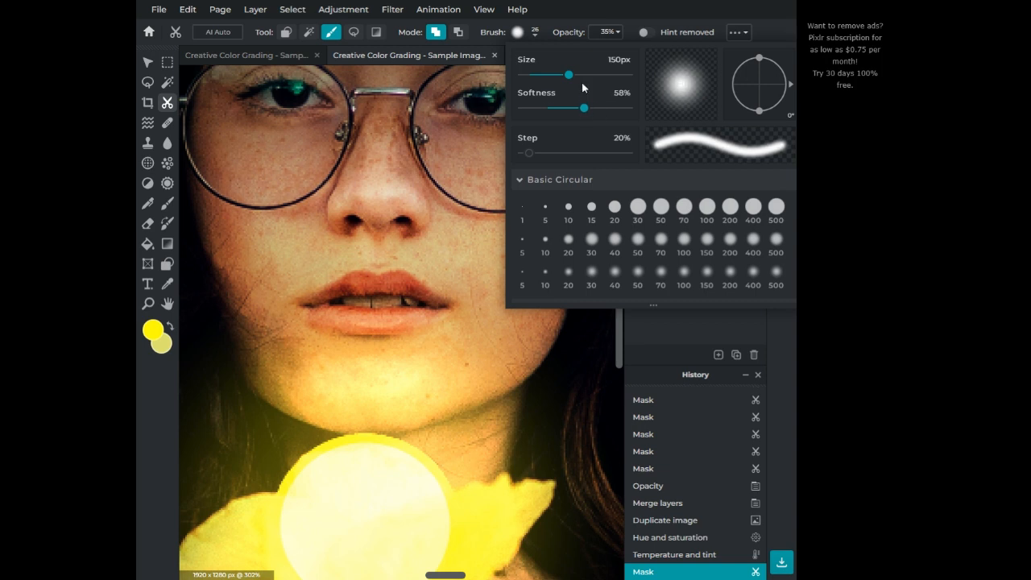
click(583, 83)
click(394, 223)
Paint the warm-toned copy back over the woman's face and both cheeks with the mask brush at 35% opacity.
scroll(399, 268, down, 7)
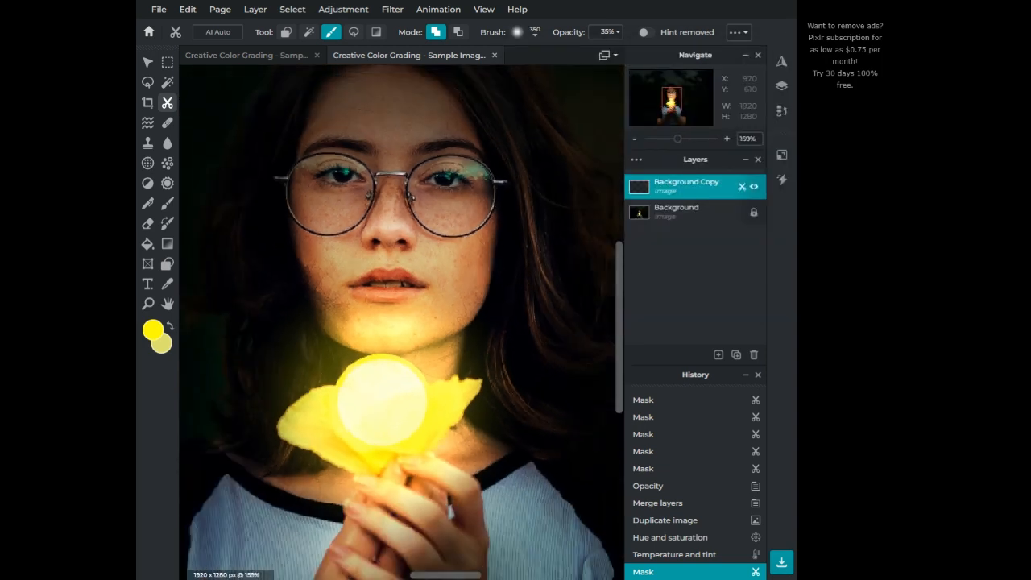
drag(391, 270, 388, 278)
drag(449, 268, 456, 270)
click(325, 252)
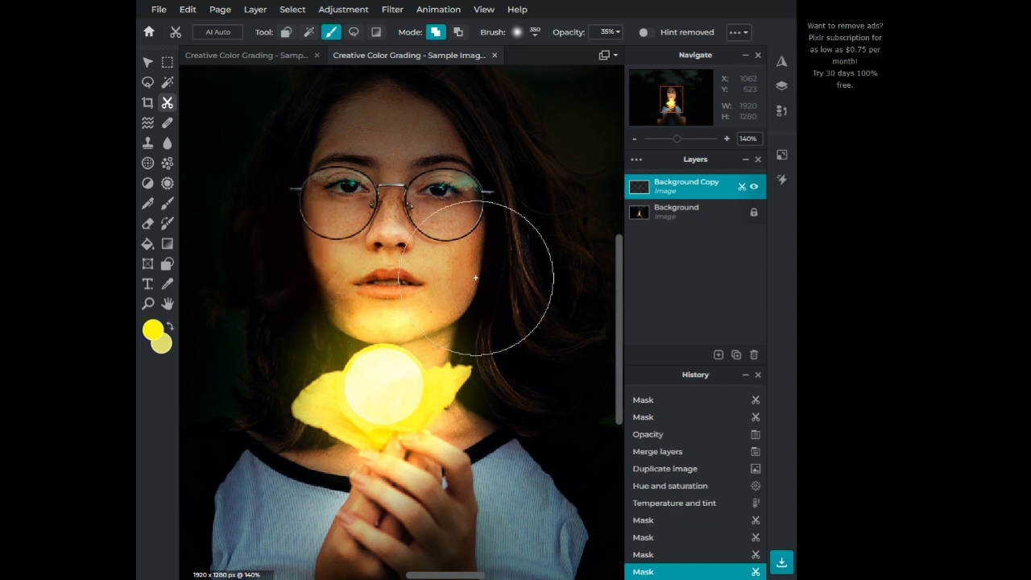
Reveal the warm-toned copy over the woman's hands, forearms and both upper arms with the mask brush.
mouse_move(437, 449)
mouse_down()
mouse_move(403, 491)
mouse_move(378, 483)
mouse_up()
drag(673, 111, 669, 125)
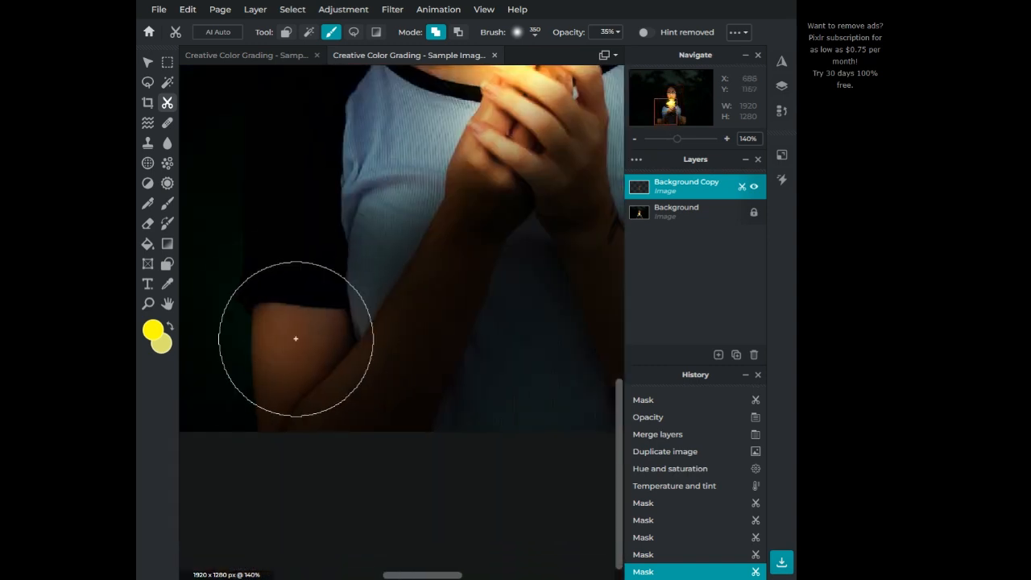
click(293, 339)
drag(659, 114, 670, 116)
click(453, 327)
scroll(341, 306, down, 8)
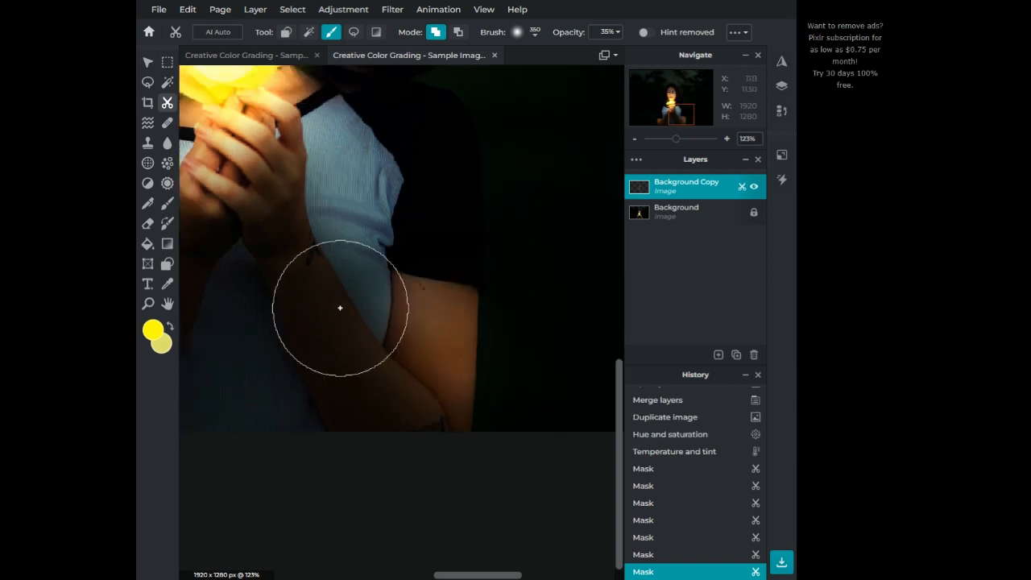
Compare the image with and without the Background Copy and examine the warm tones on the face and arms.
scroll(400, 317, down, 1)
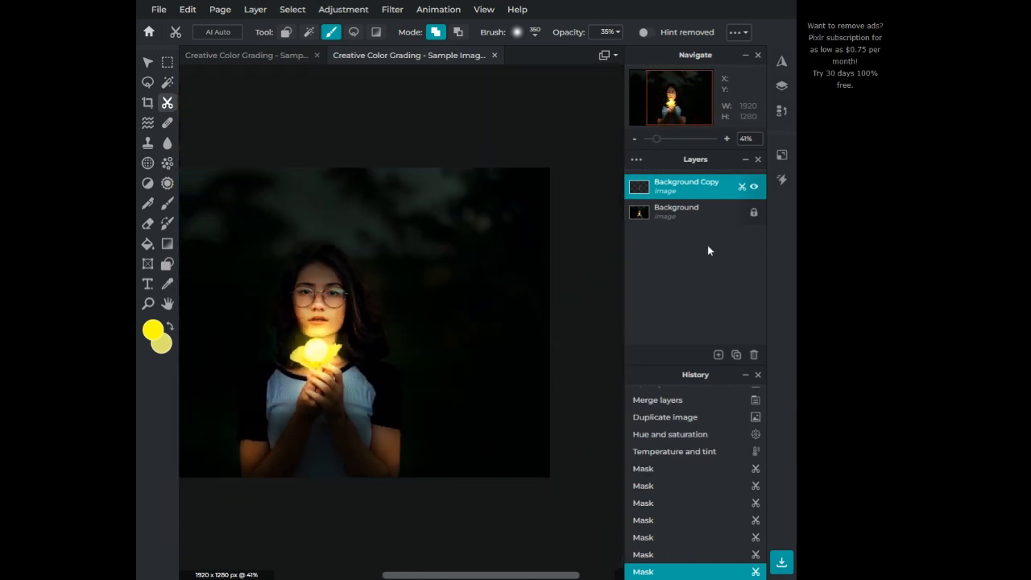
click(754, 188)
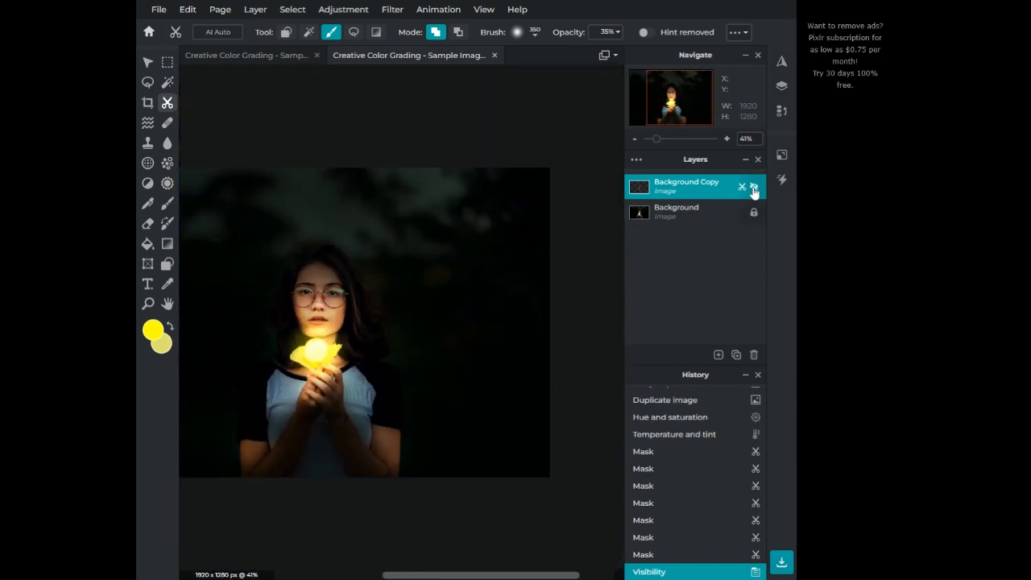
click(755, 188)
click(754, 188)
click(754, 188)
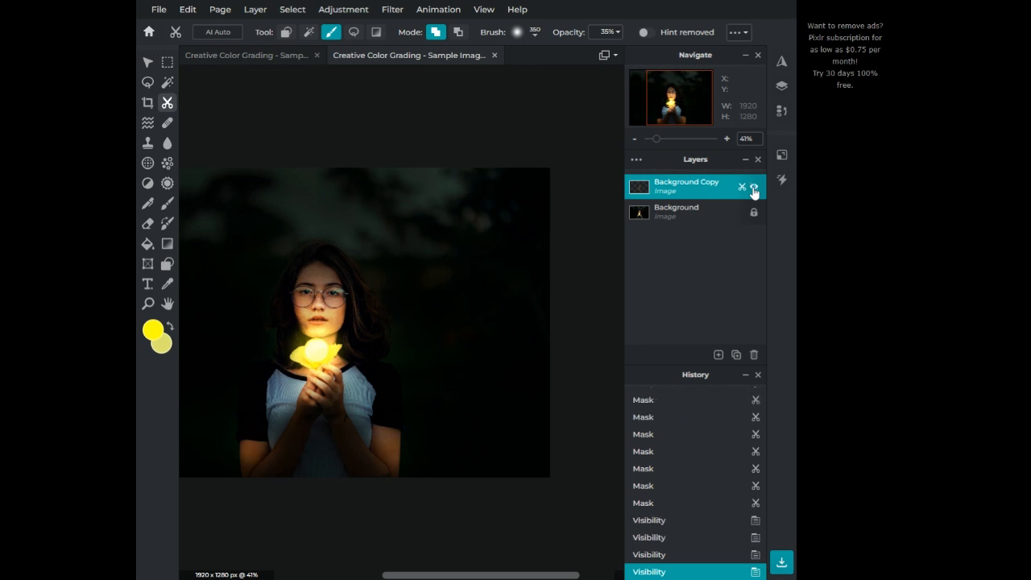
click(754, 188)
click(754, 188)
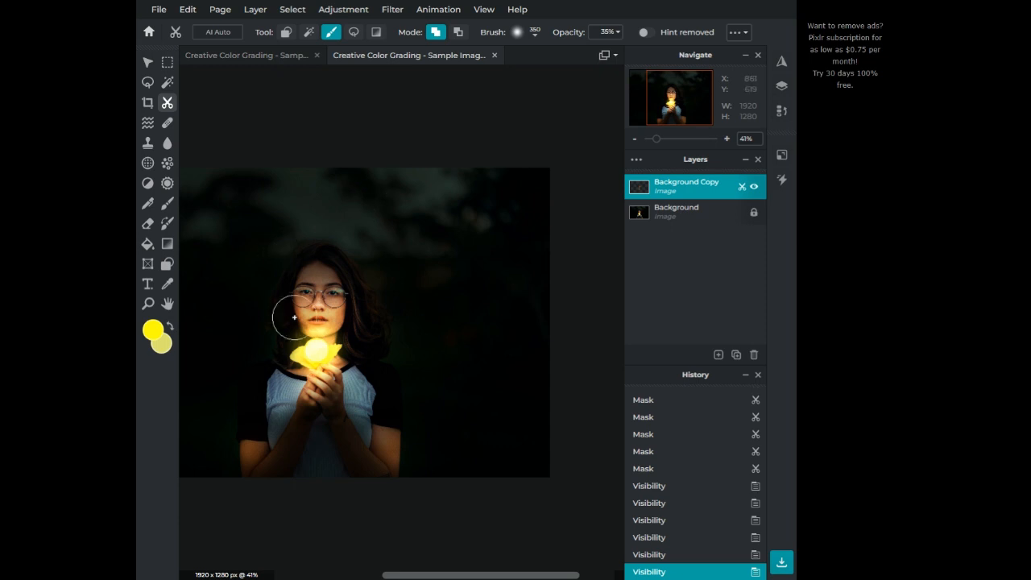
scroll(314, 322, down, 1)
scroll(322, 341, up, 3)
scroll(395, 362, up, 10)
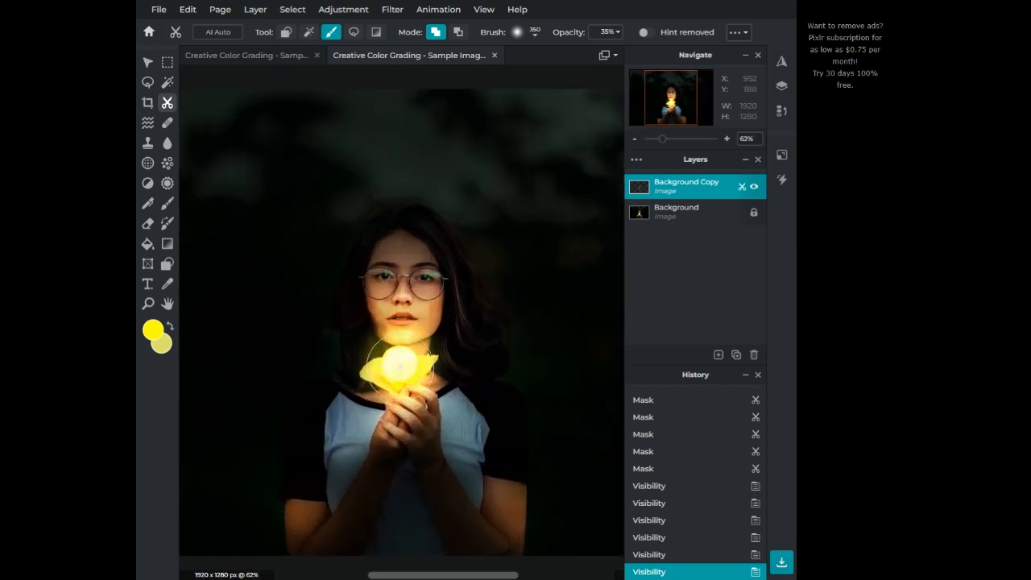
scroll(401, 286, down, 8)
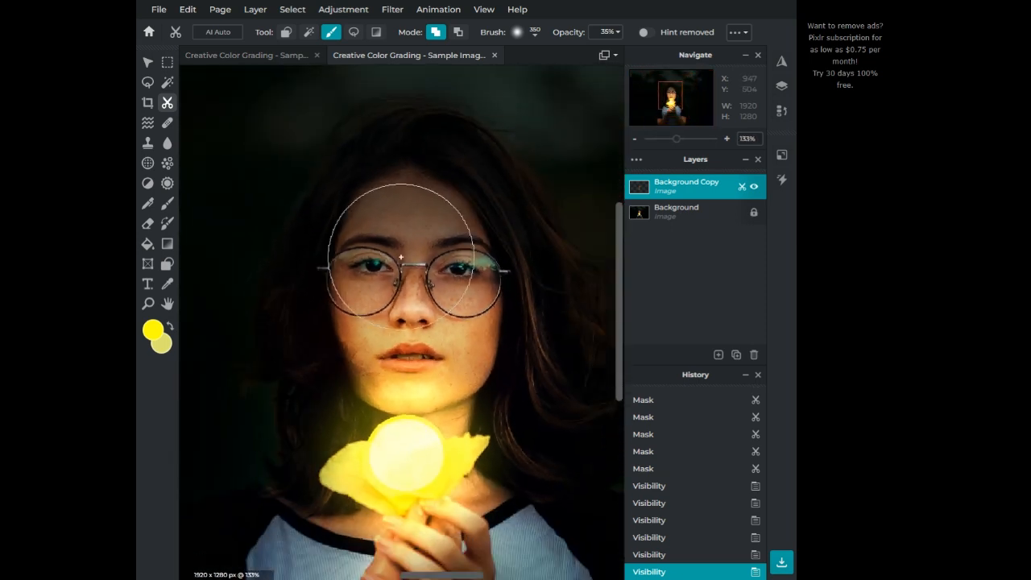
Merge the Background Copy with the Background layer.
click(687, 188)
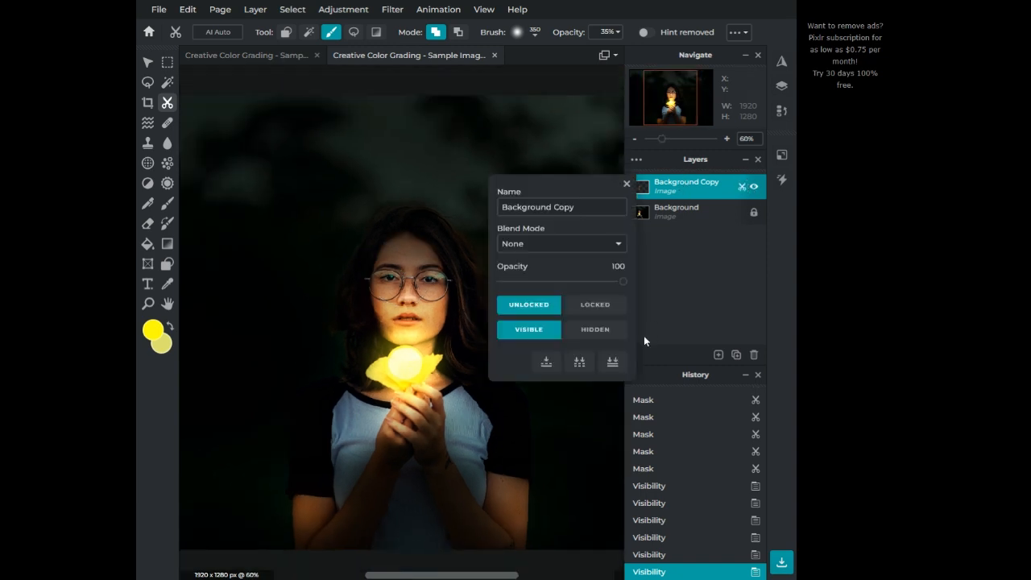
click(577, 362)
scroll(400, 345, down, 1)
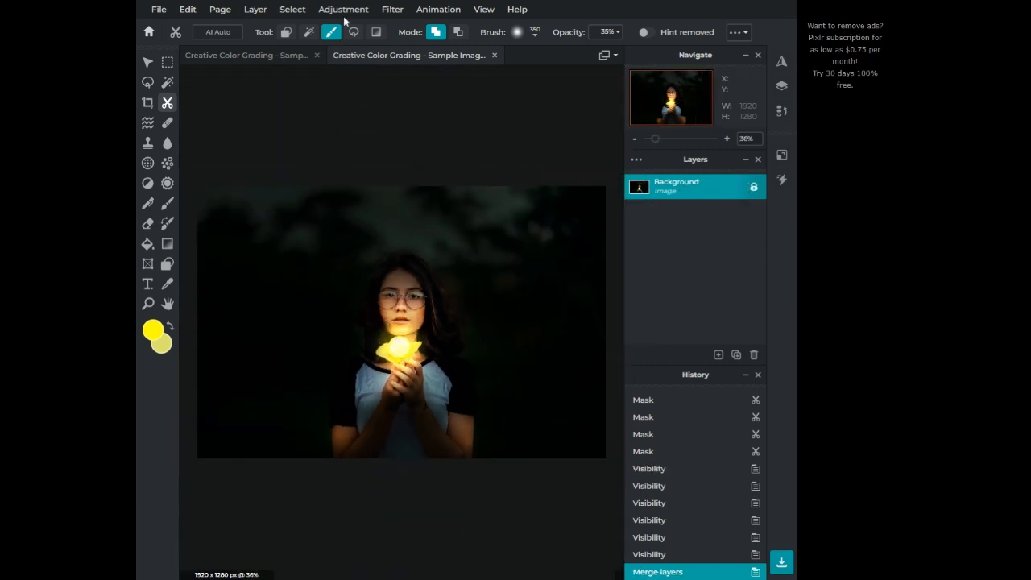
click(343, 9)
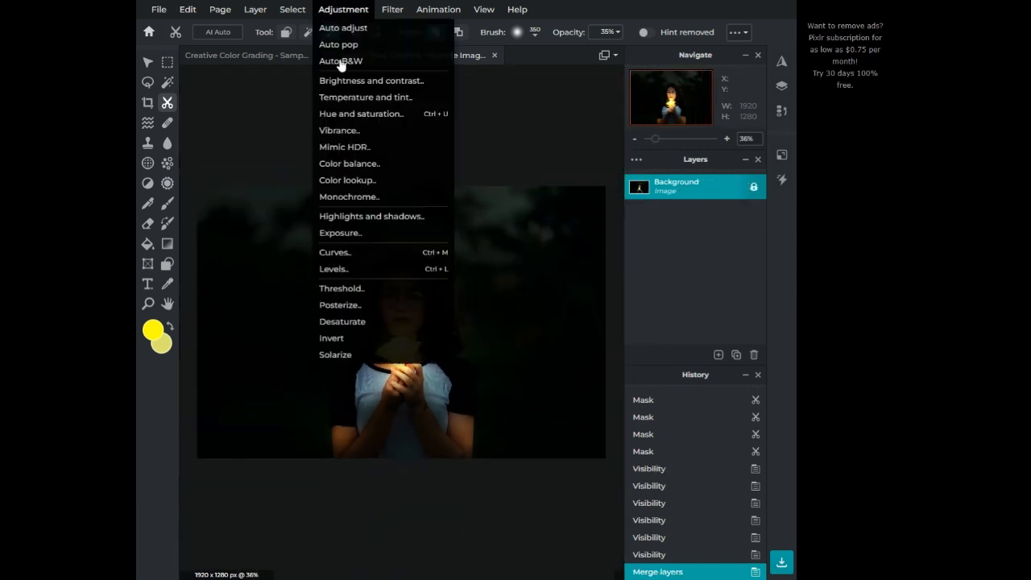
click(363, 164)
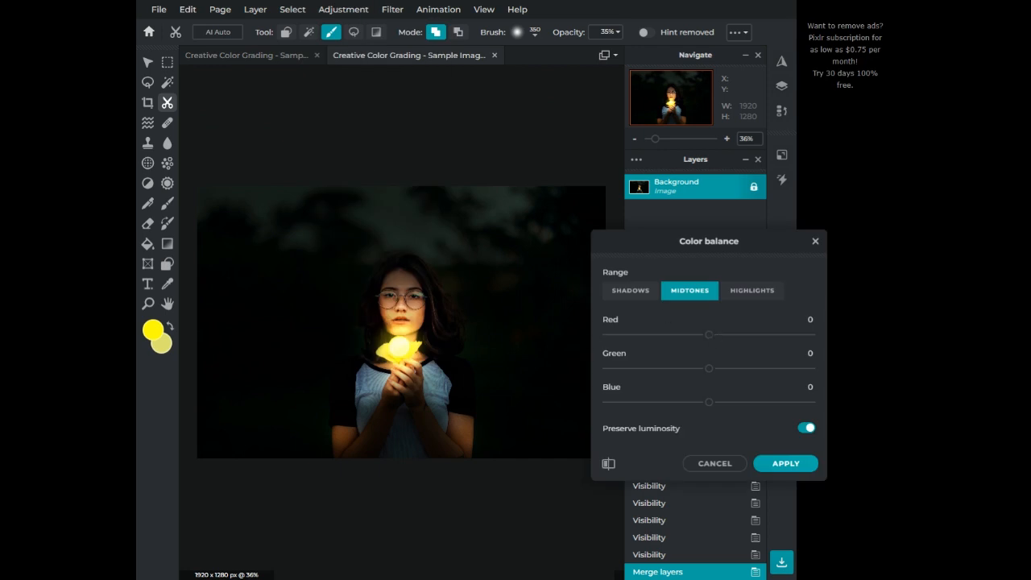
click(815, 241)
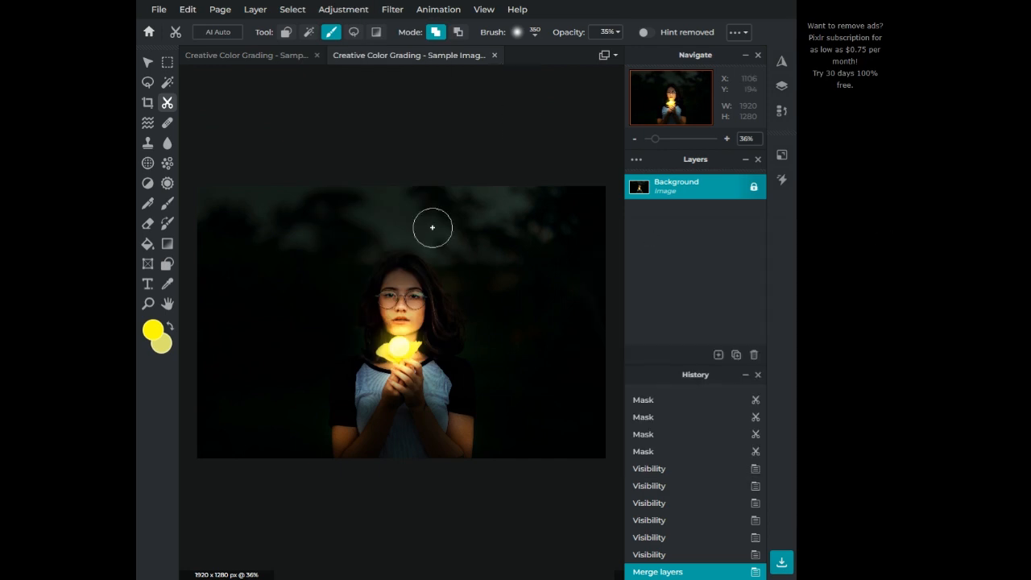
In a Color balance adjustment, set the midtones to red 21, green -5 and blue -8.
scroll(430, 226, up, 5)
scroll(414, 293, down, 1)
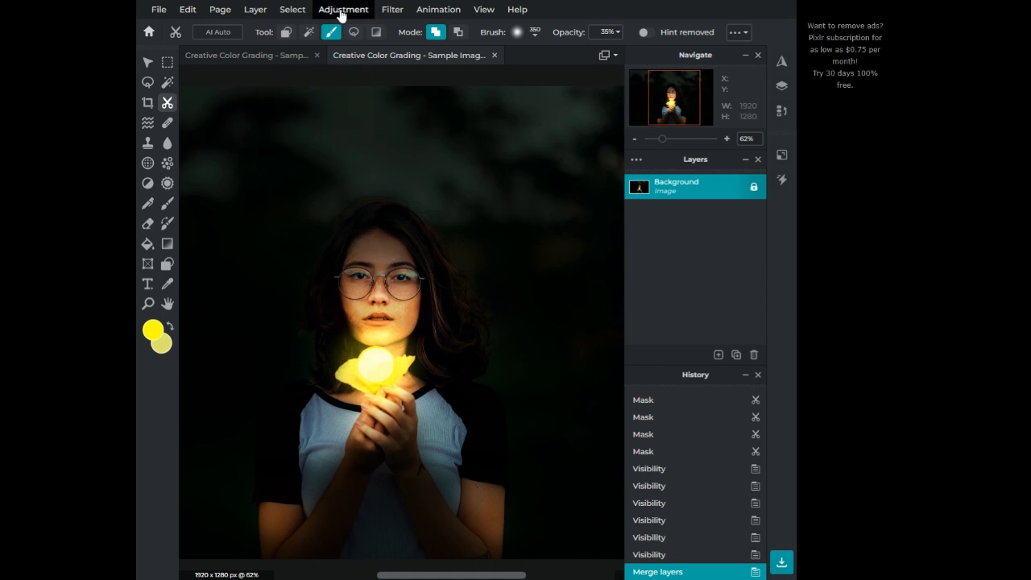
click(344, 9)
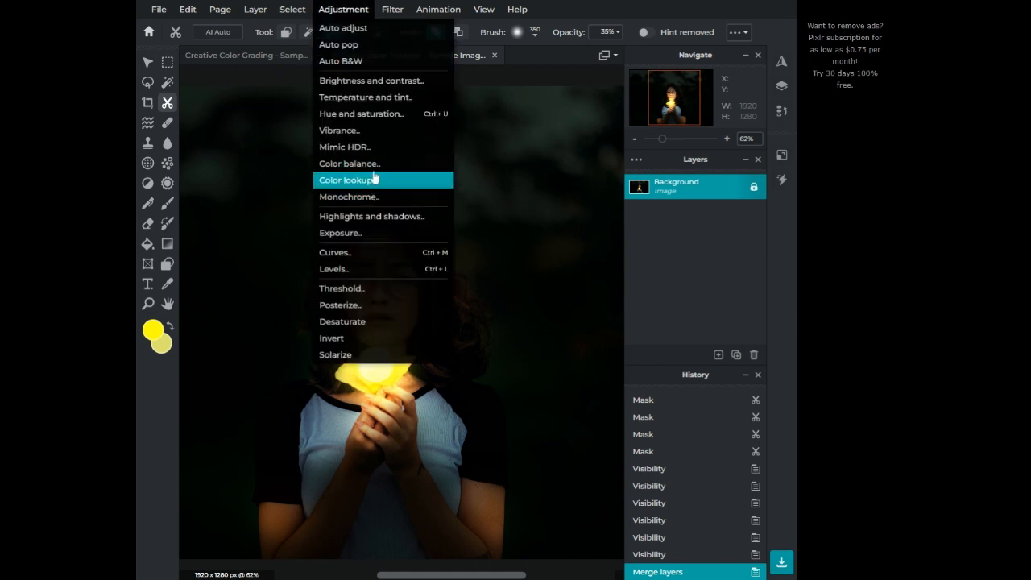
click(403, 165)
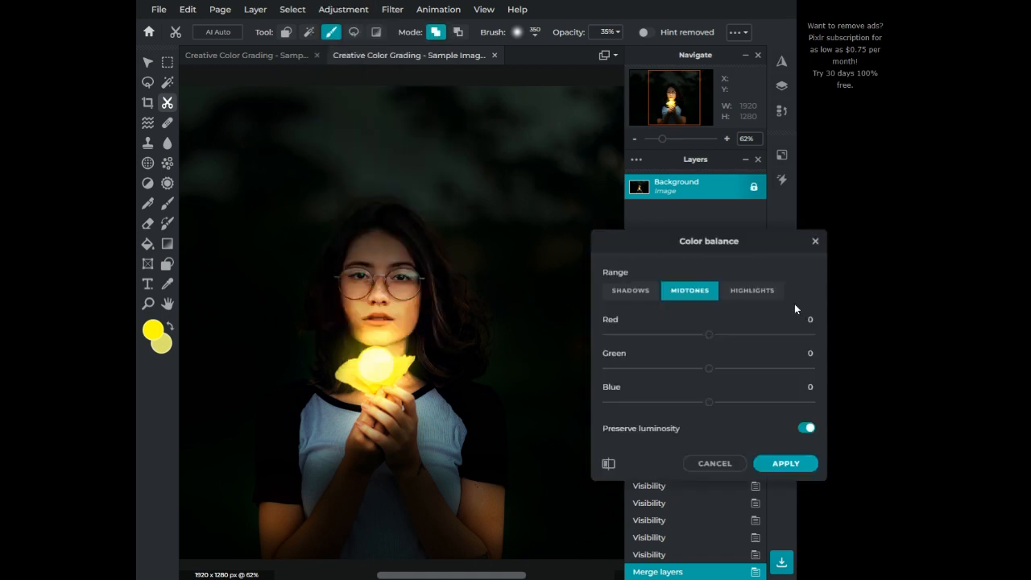
click(716, 368)
click(701, 369)
click(699, 403)
drag(699, 403, 693, 403)
click(701, 402)
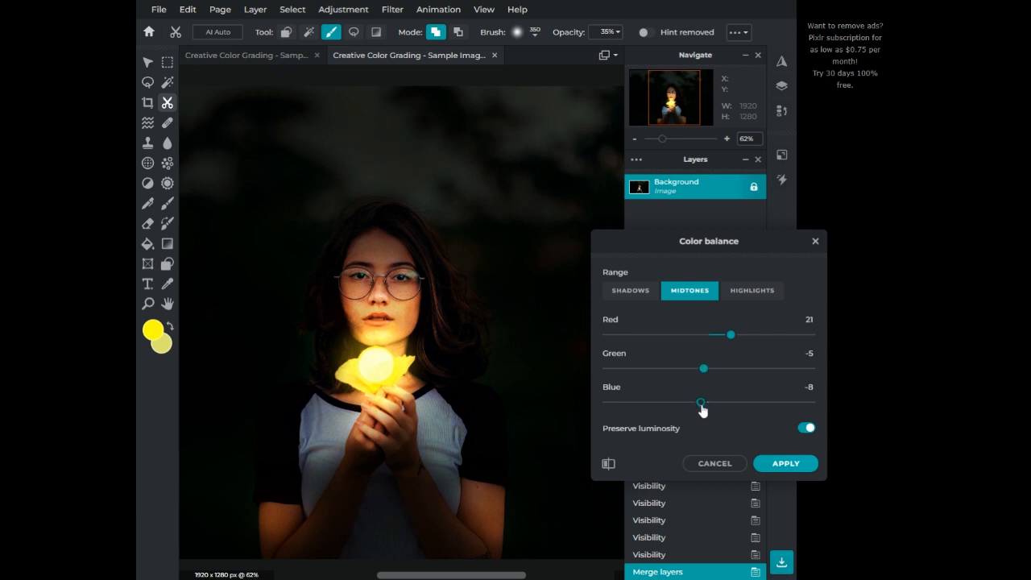
Shift the Color balance shadows toward a cool tone by raising blue and slightly lowering red.
click(641, 295)
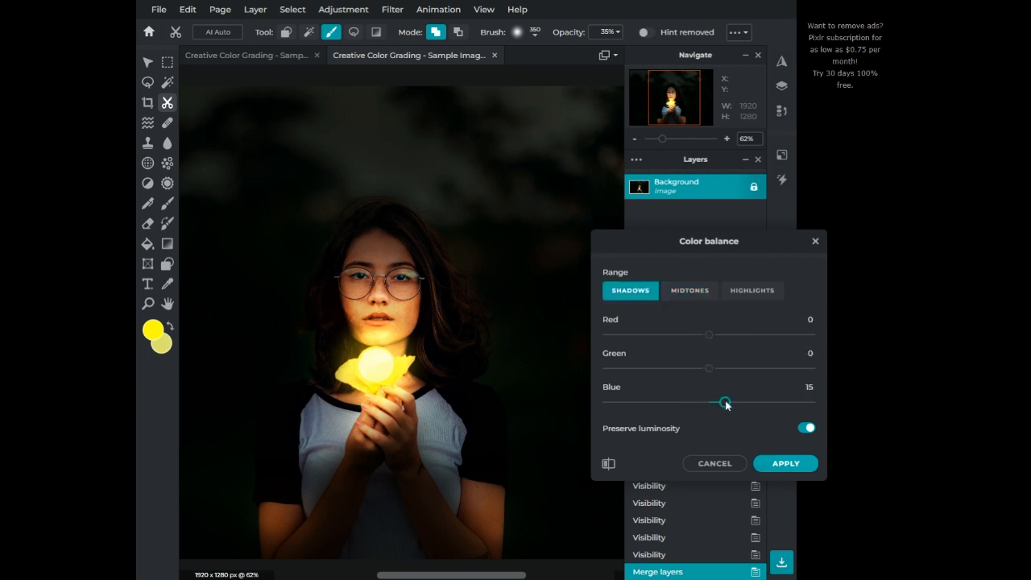
drag(725, 407, 722, 401)
drag(719, 340, 700, 345)
Set the Color balance highlights to red about 7 with slightly reduced green and blue, and apply the adjustment.
click(743, 292)
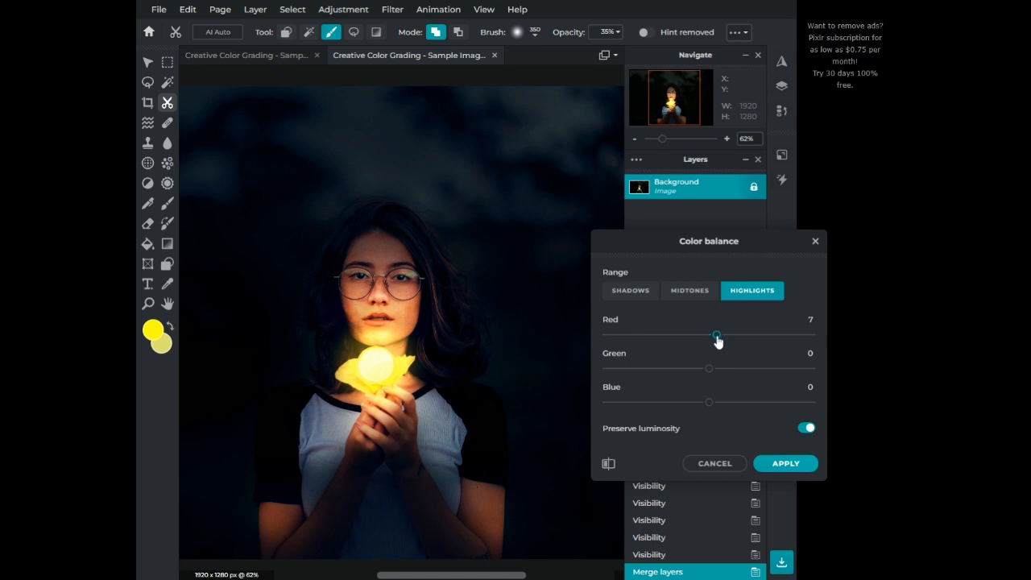
drag(707, 369, 702, 373)
click(699, 403)
click(786, 464)
Apply the Clarity filter to the Background layer with an amount of 13.
scroll(422, 359, down, 5)
scroll(419, 360, up, 3)
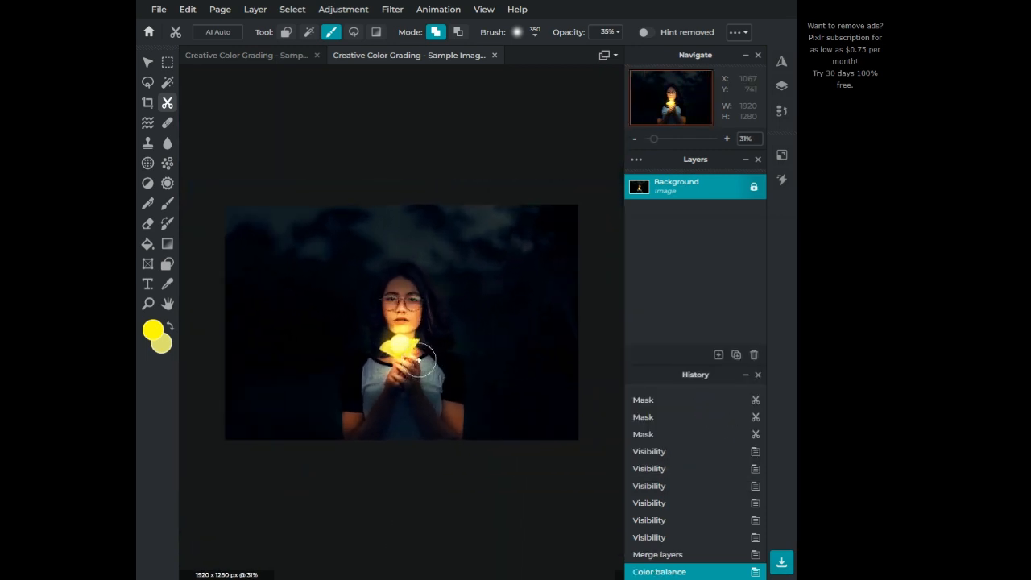
scroll(387, 198, up, 1)
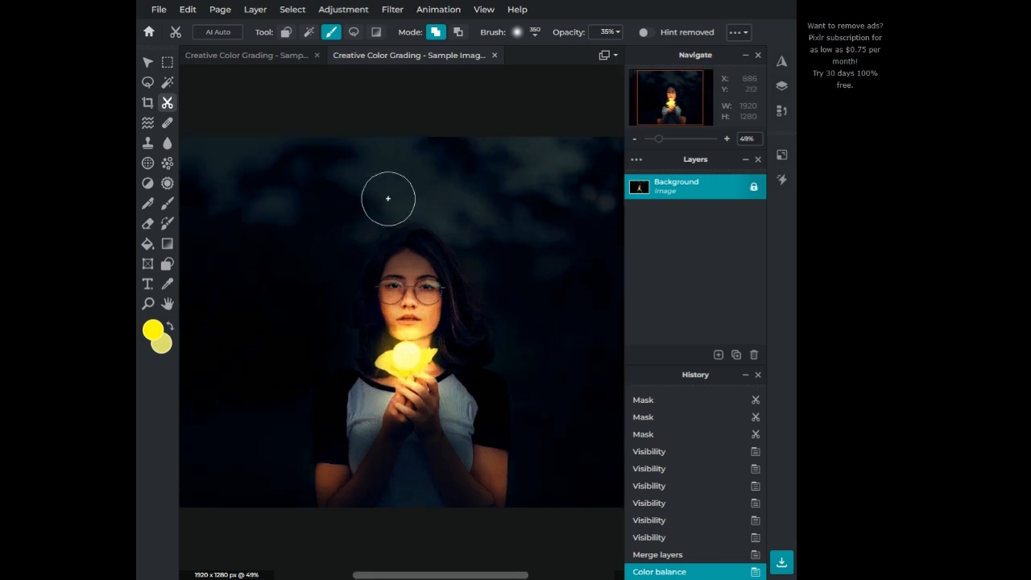
click(403, 10)
mouse_move(419, 48)
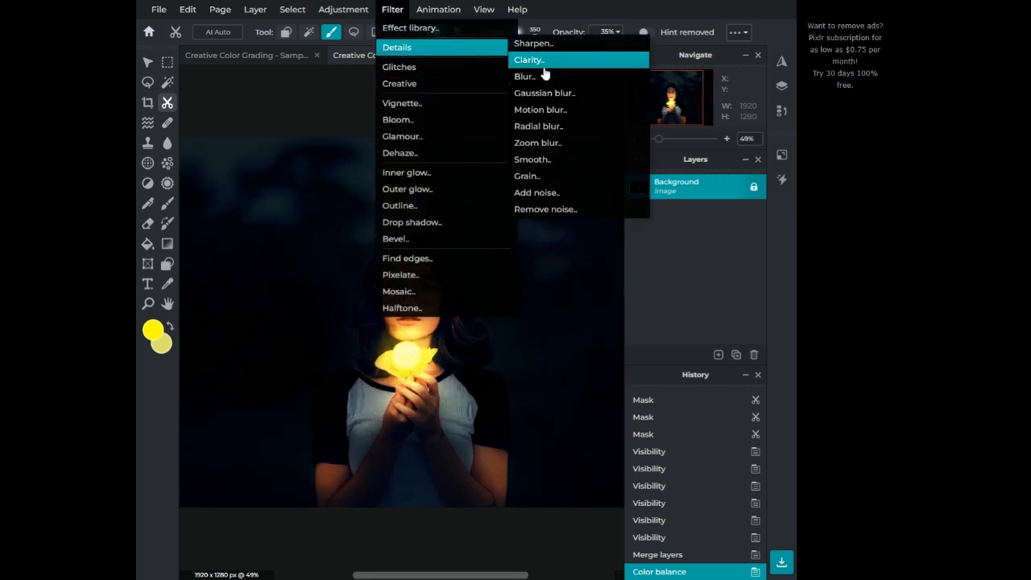
click(549, 61)
click(724, 324)
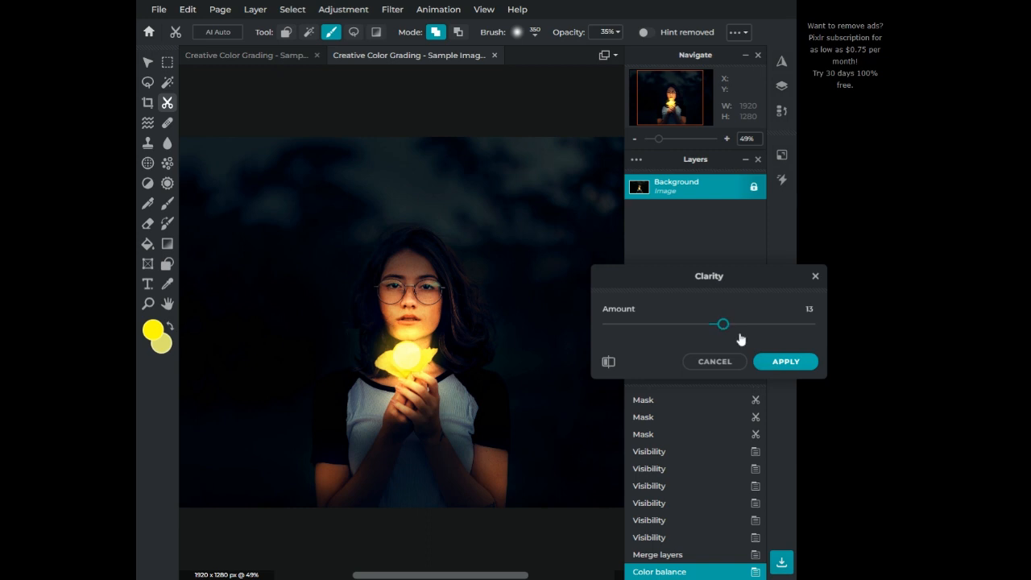
click(785, 364)
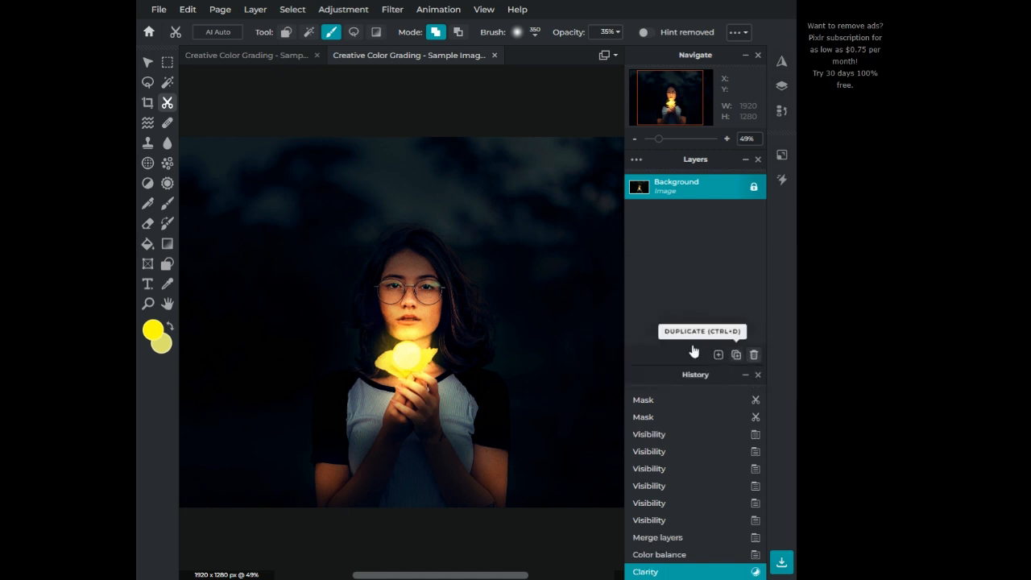
Duplicate the Background layer and apply the Blur filter to the copy with an amount of 52.
mouse_move(717, 354)
click(735, 354)
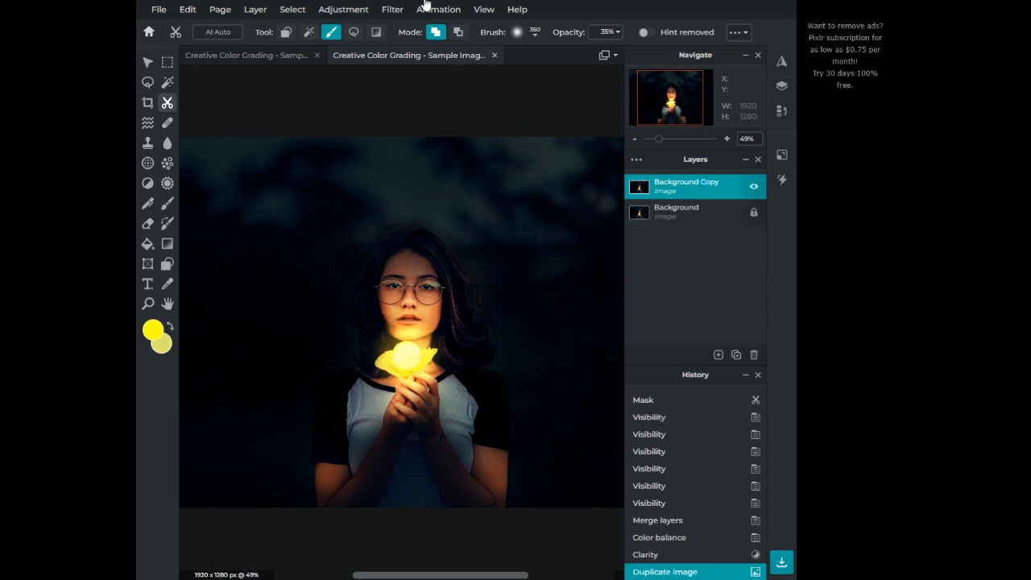
click(389, 10)
mouse_move(393, 46)
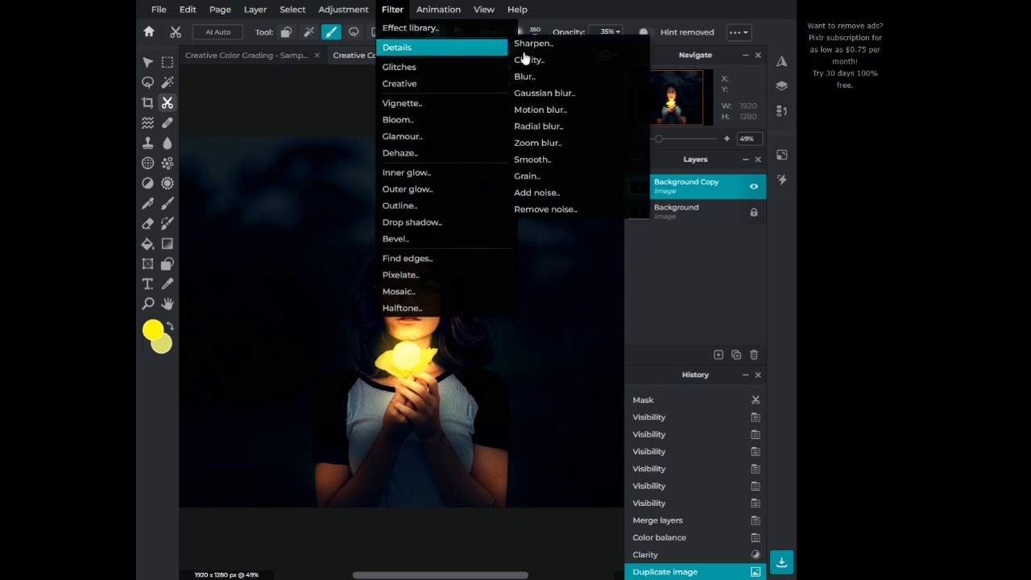
click(534, 76)
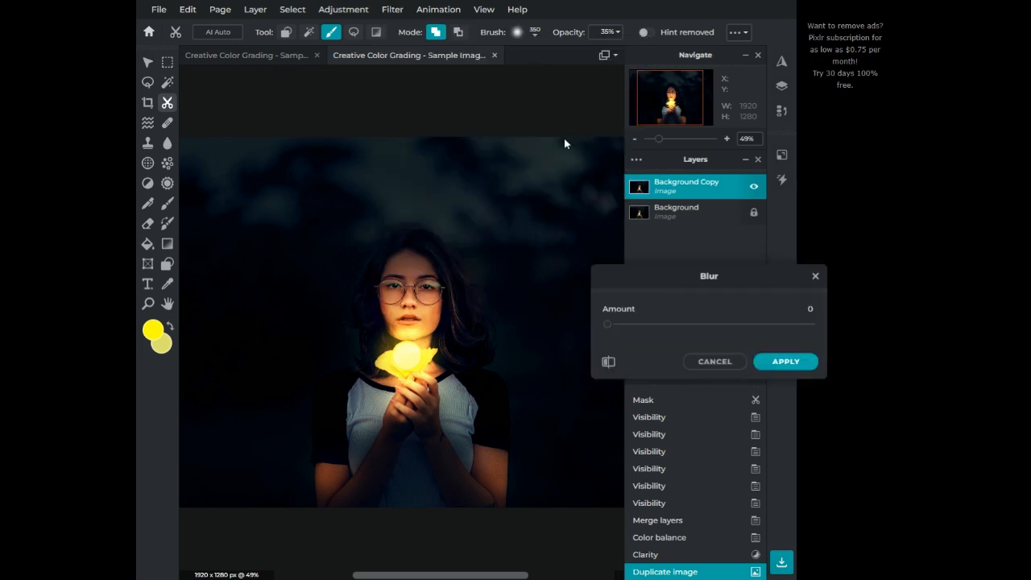
click(714, 324)
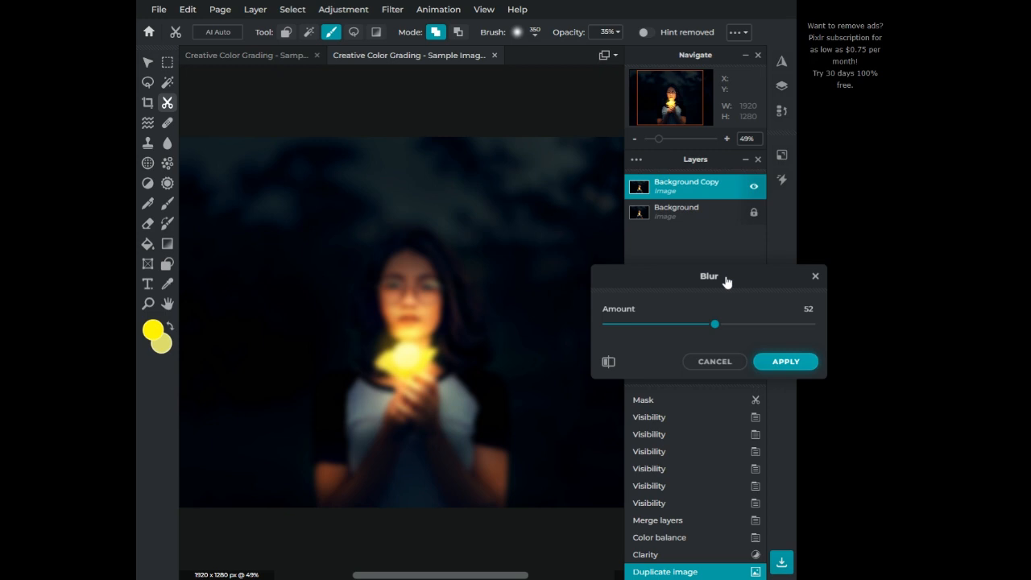
click(786, 361)
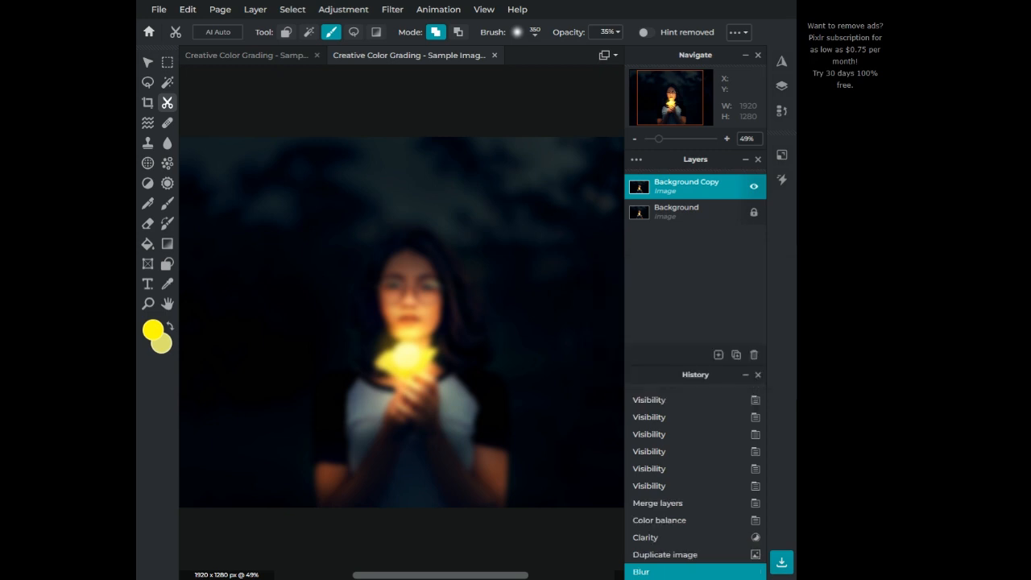
Set the blurred Background Copy layer's blend mode to Luminosity and its opacity to 40.
click(684, 191)
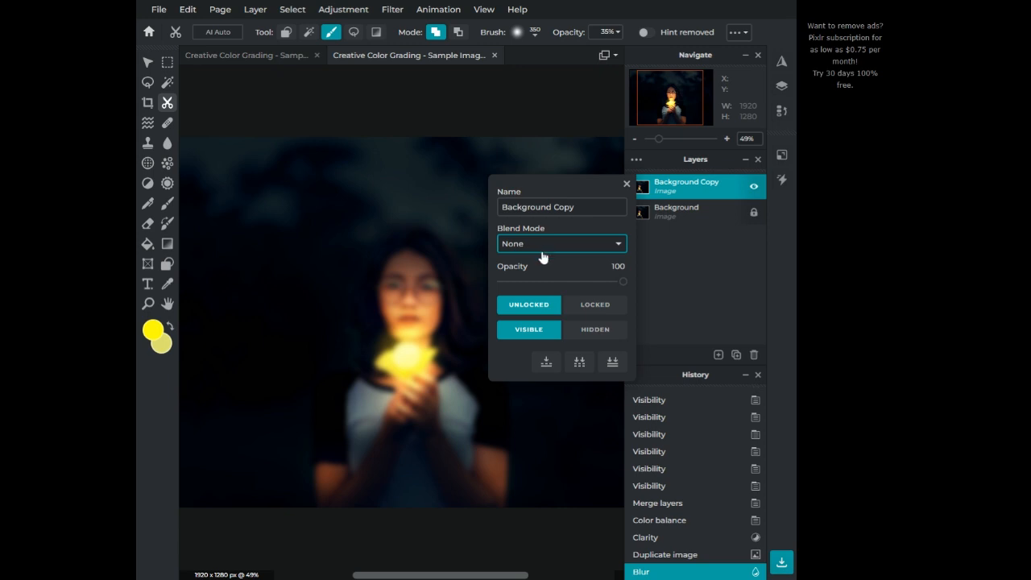
click(534, 449)
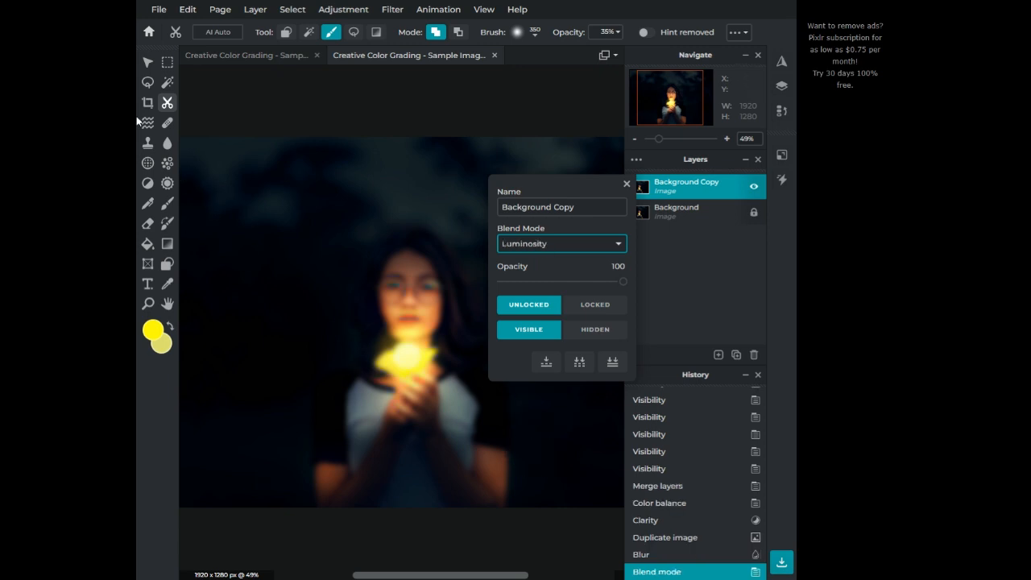
click(147, 62)
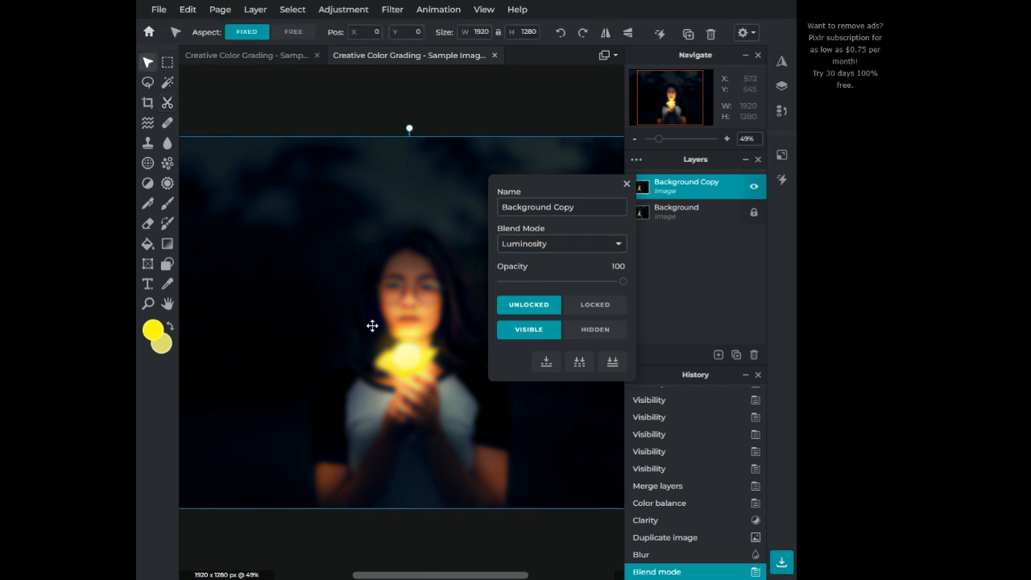
scroll(371, 325, up, 2)
scroll(667, 392, up, 5)
scroll(667, 392, up, 1)
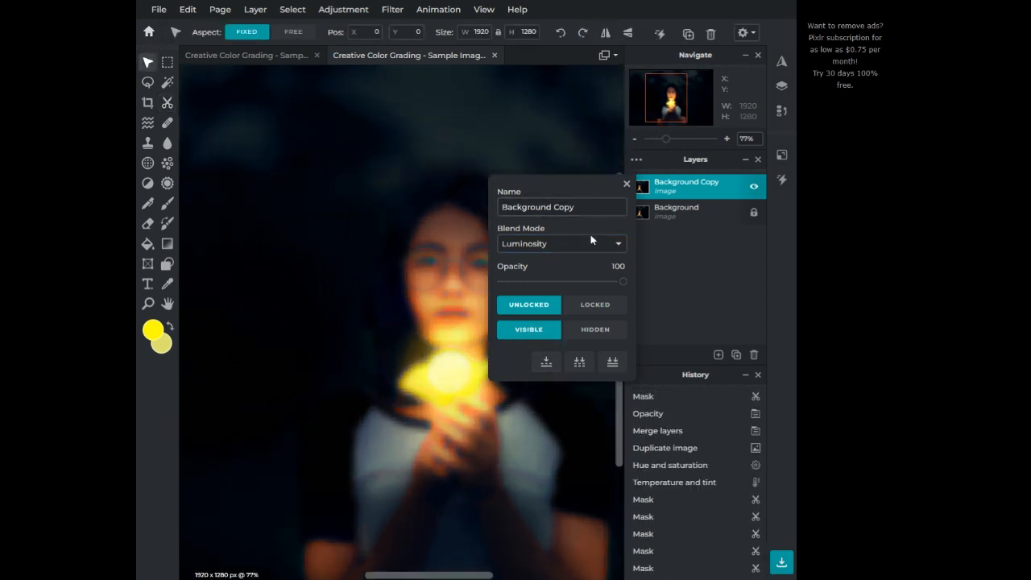
drag(688, 104, 671, 97)
scroll(286, 353, up, 3)
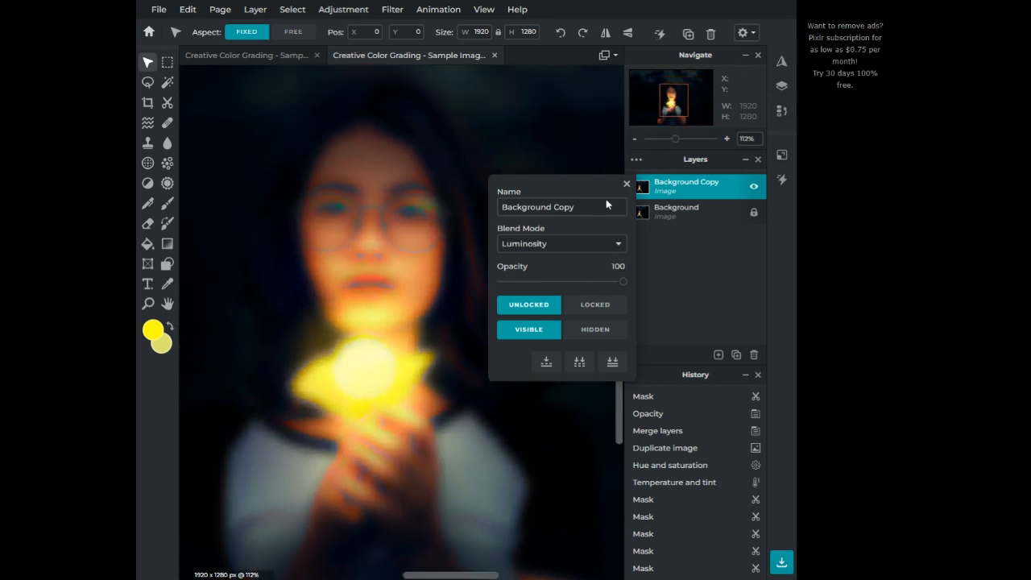
mouse_move(538, 281)
mouse_down()
mouse_move(591, 282)
mouse_move(542, 284)
mouse_move(550, 284)
mouse_up()
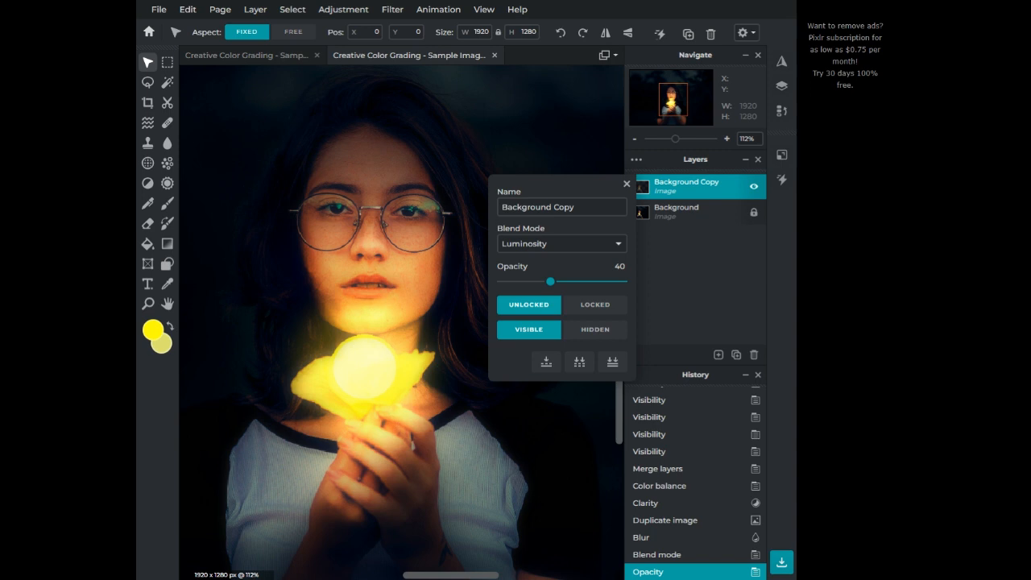
click(625, 186)
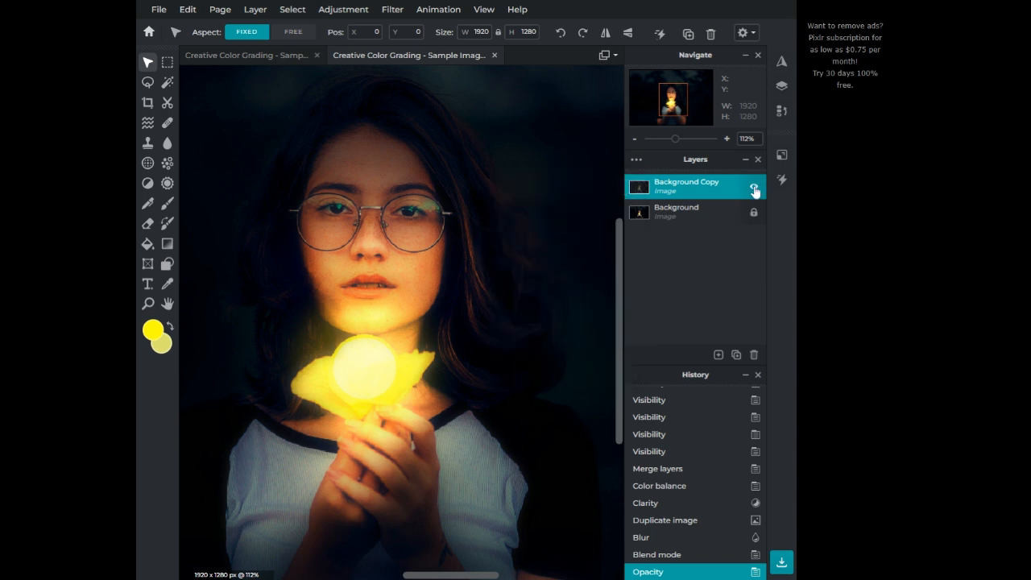
Toggle the blurred copy's visibility to compare its effect, and merge it with the Background layer.
click(754, 188)
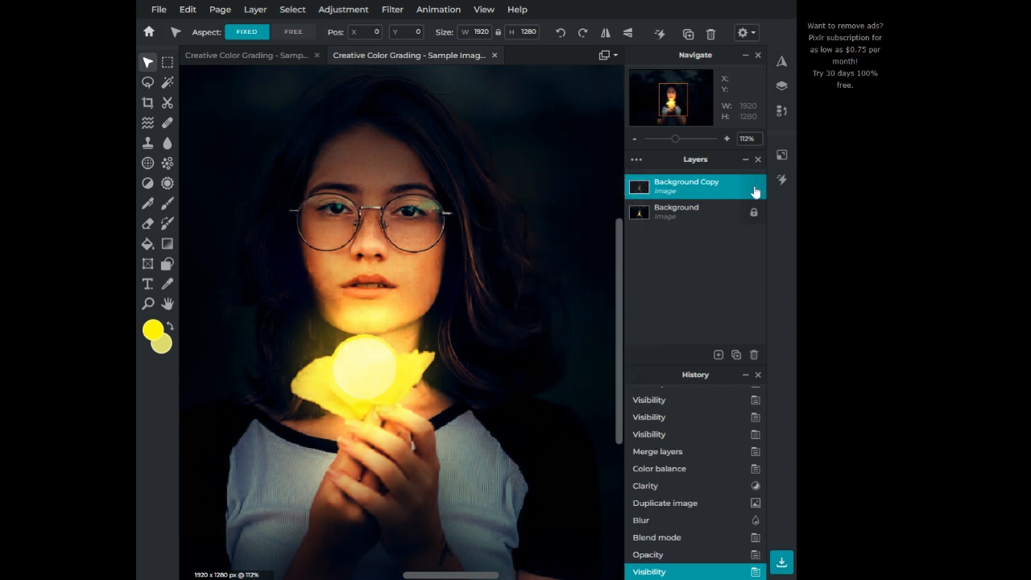
click(754, 188)
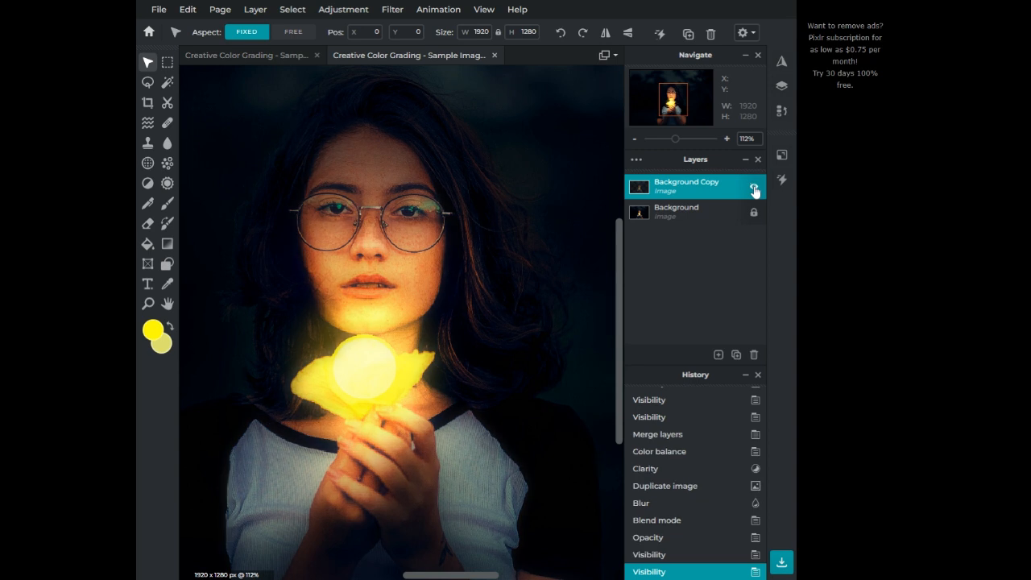
click(729, 188)
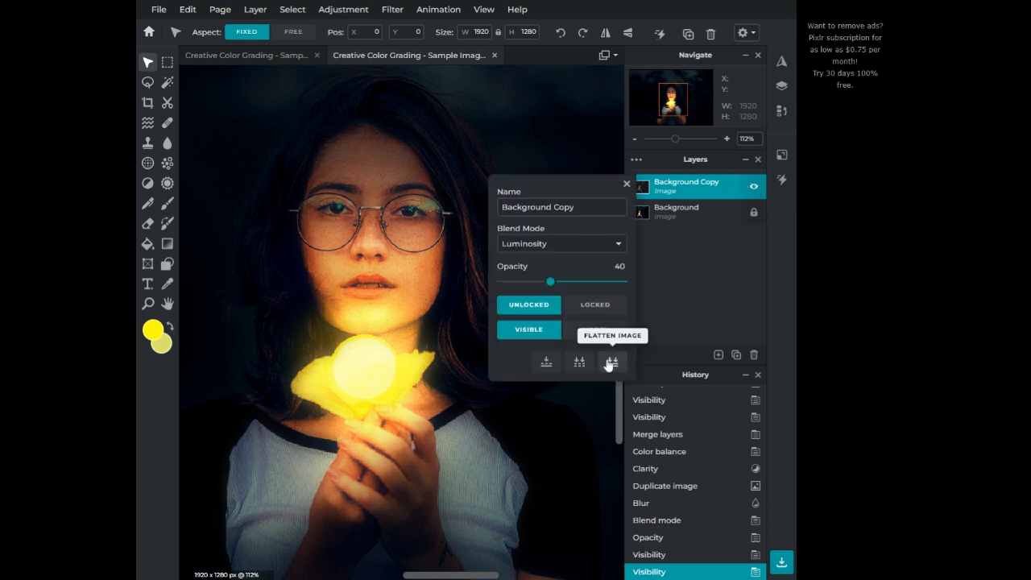
click(580, 363)
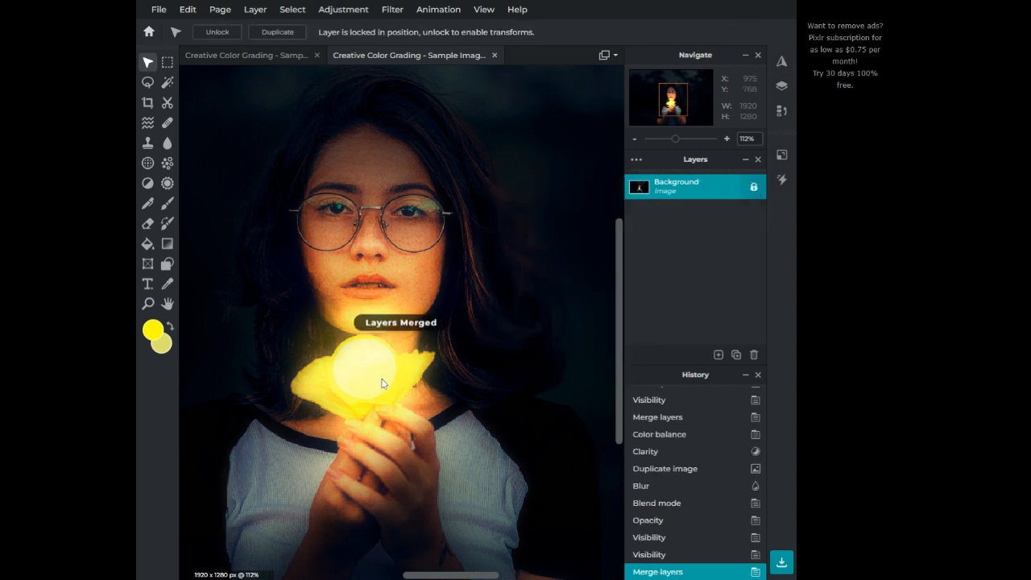
scroll(382, 384, down, 8)
scroll(382, 385, up, 4)
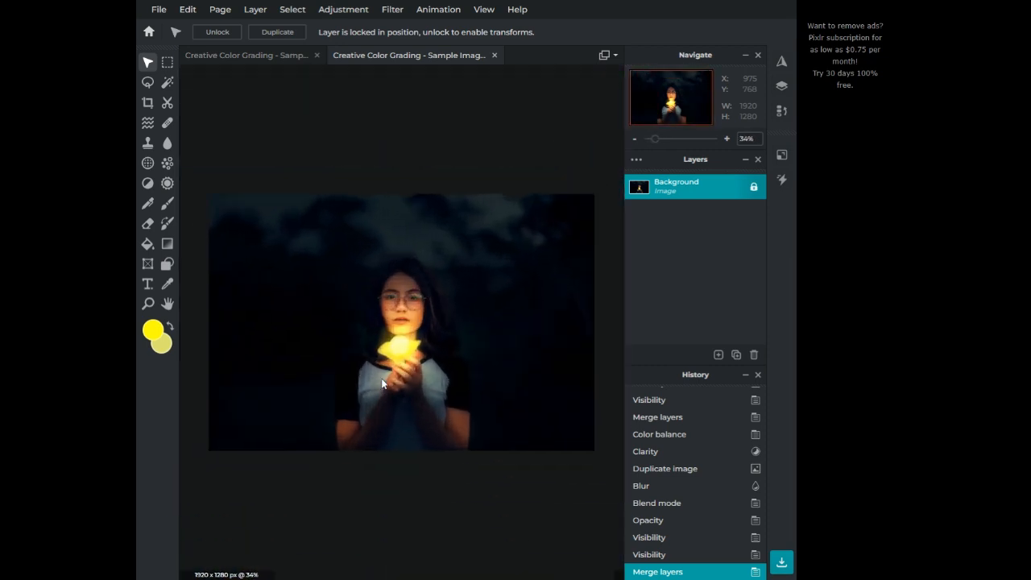
scroll(382, 384, down, 3)
scroll(383, 384, up, 2)
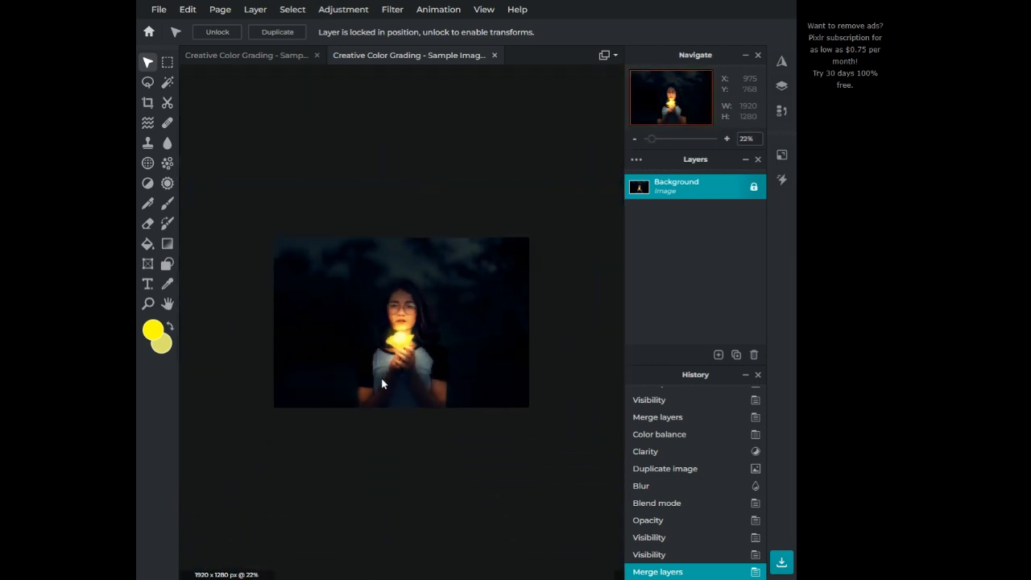